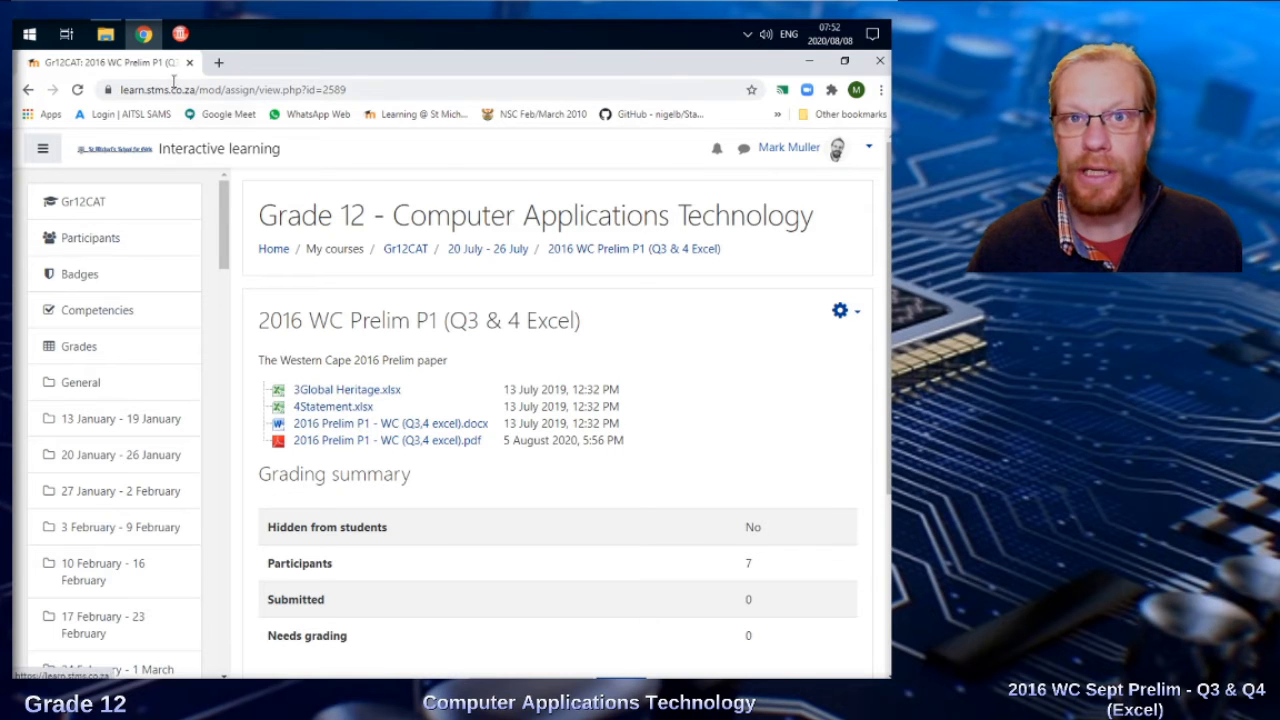
Step: Open 3Global Heritage.xlsx from its folder, enable editing, and look at the Graph sheet before returning to Global heritage sites
click(104, 38)
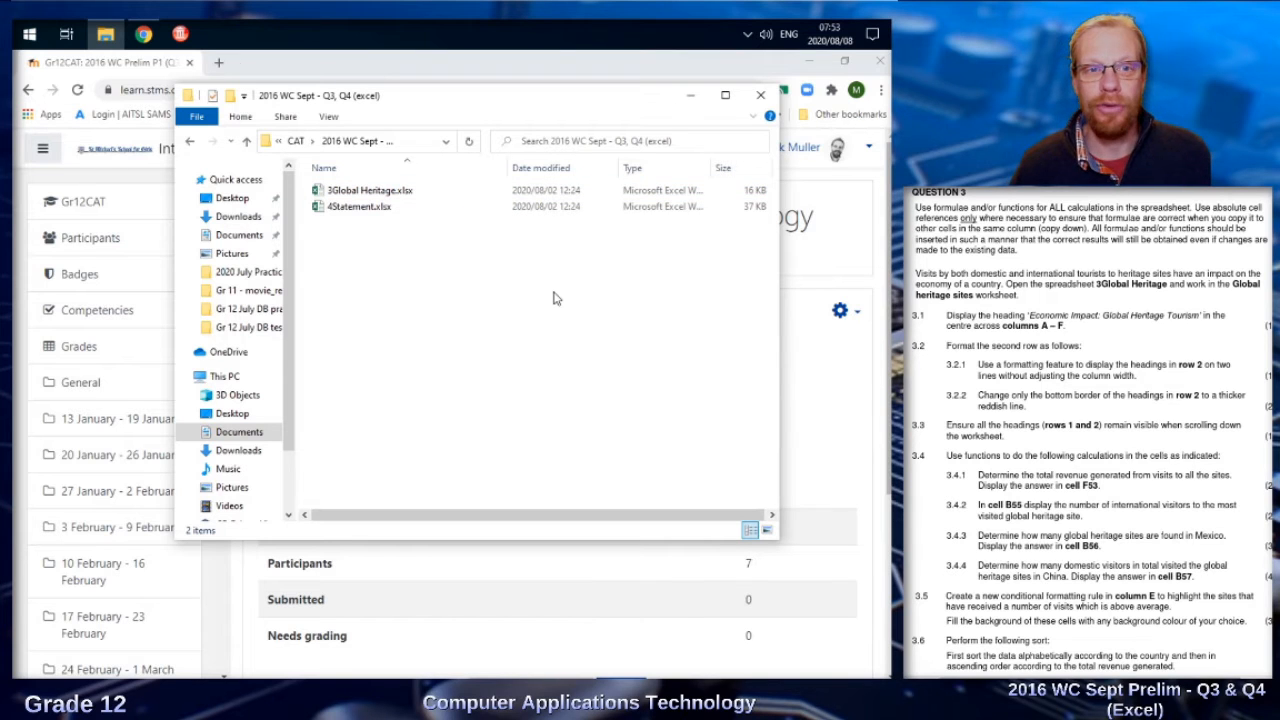
double_click(360, 192)
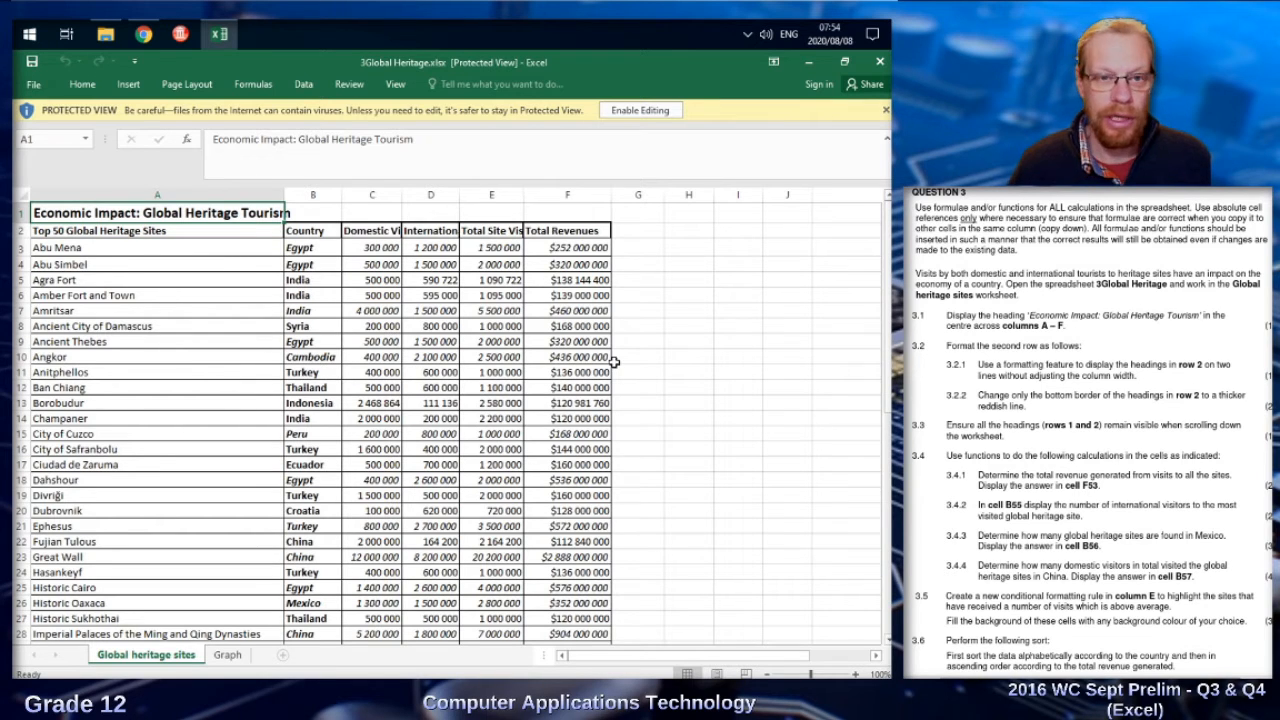
click(648, 111)
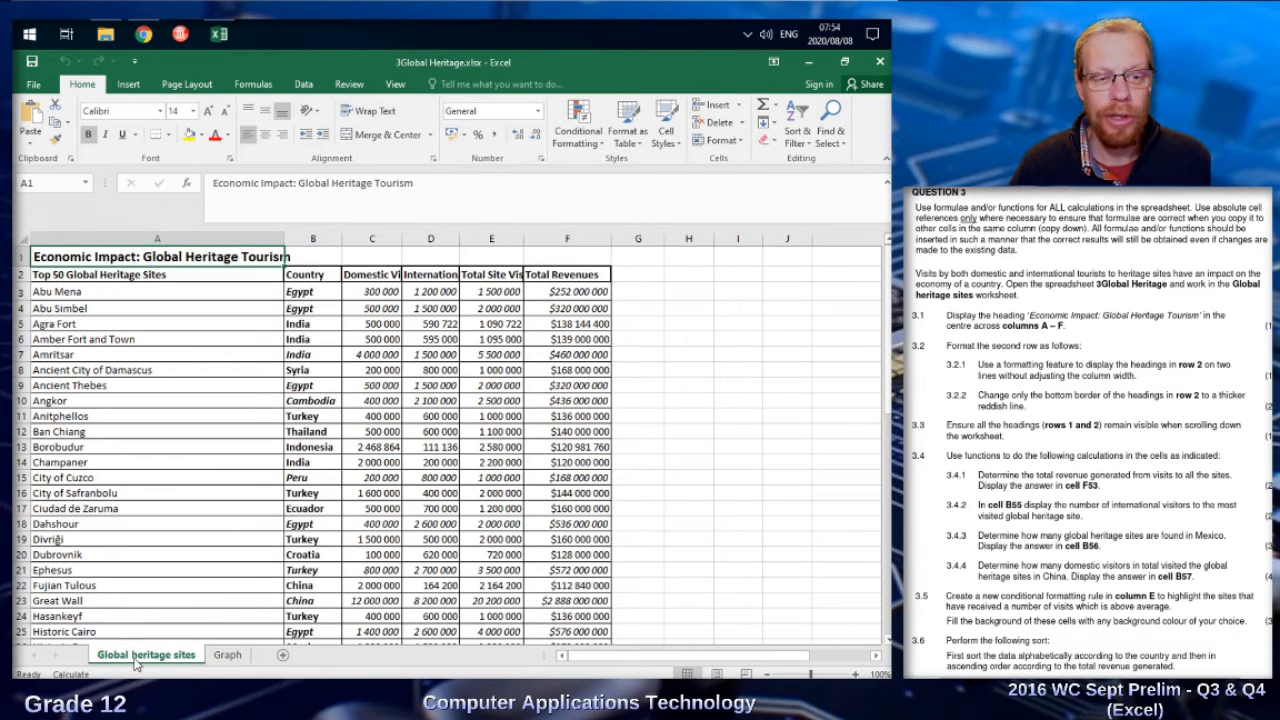
click(230, 659)
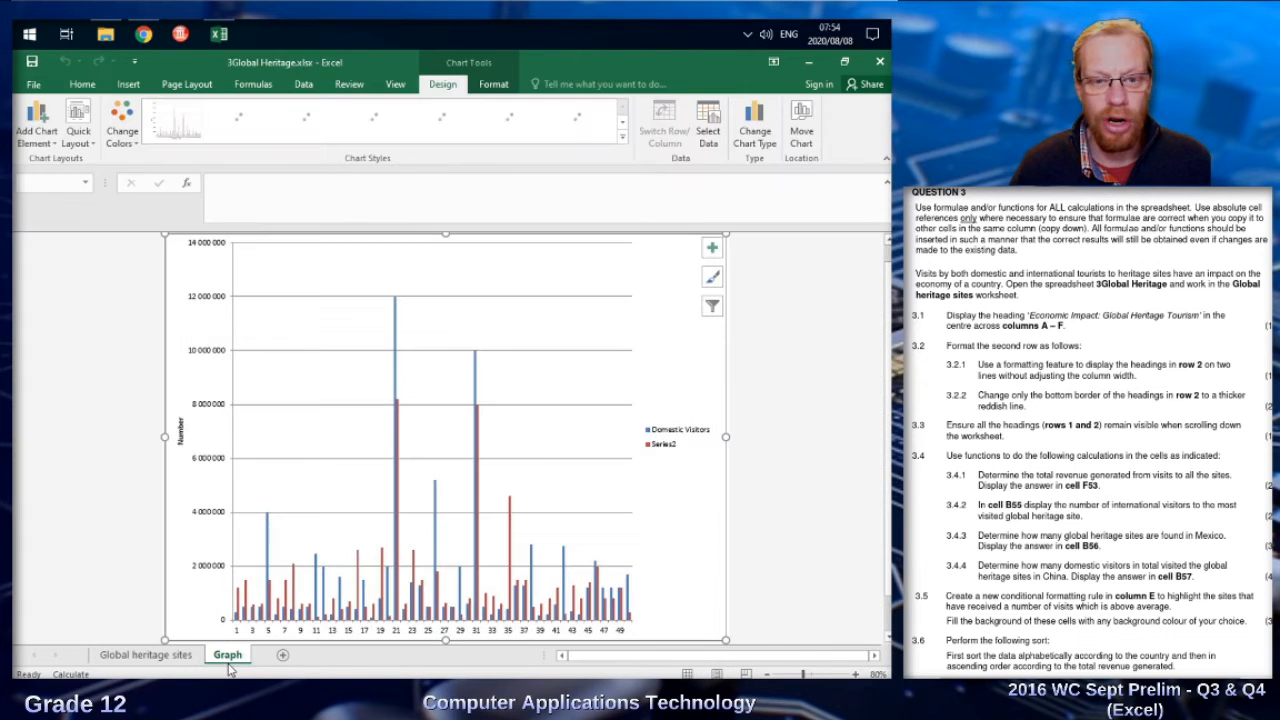
click(150, 658)
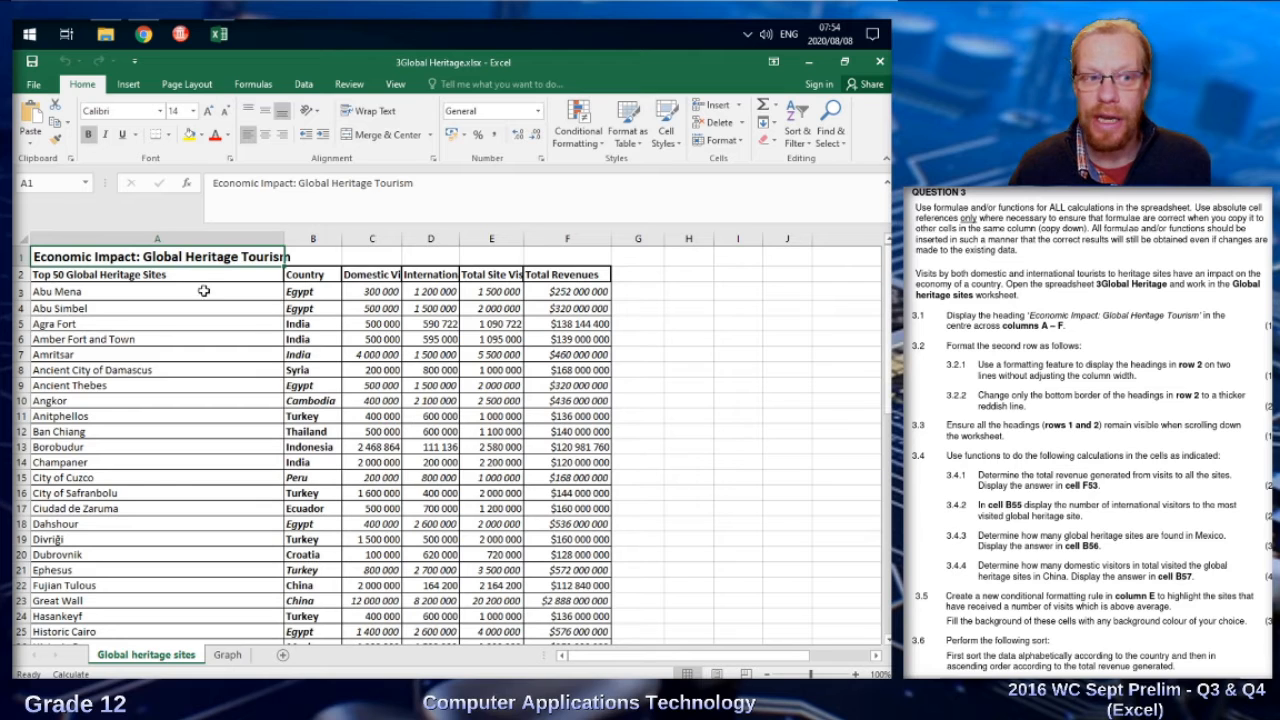
Step: Merge and centre the heading "Economic Impact: Global Heritage Tourism" across A1:F1
drag(62, 257, 549, 257)
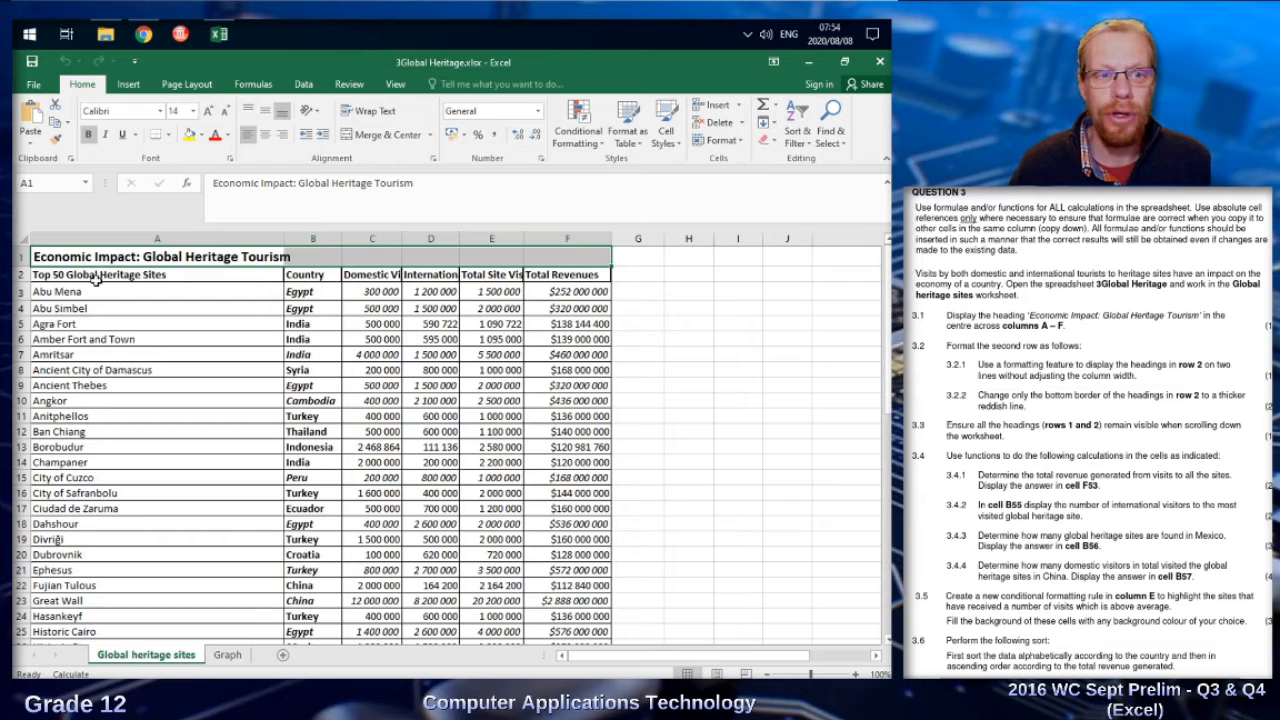
click(368, 137)
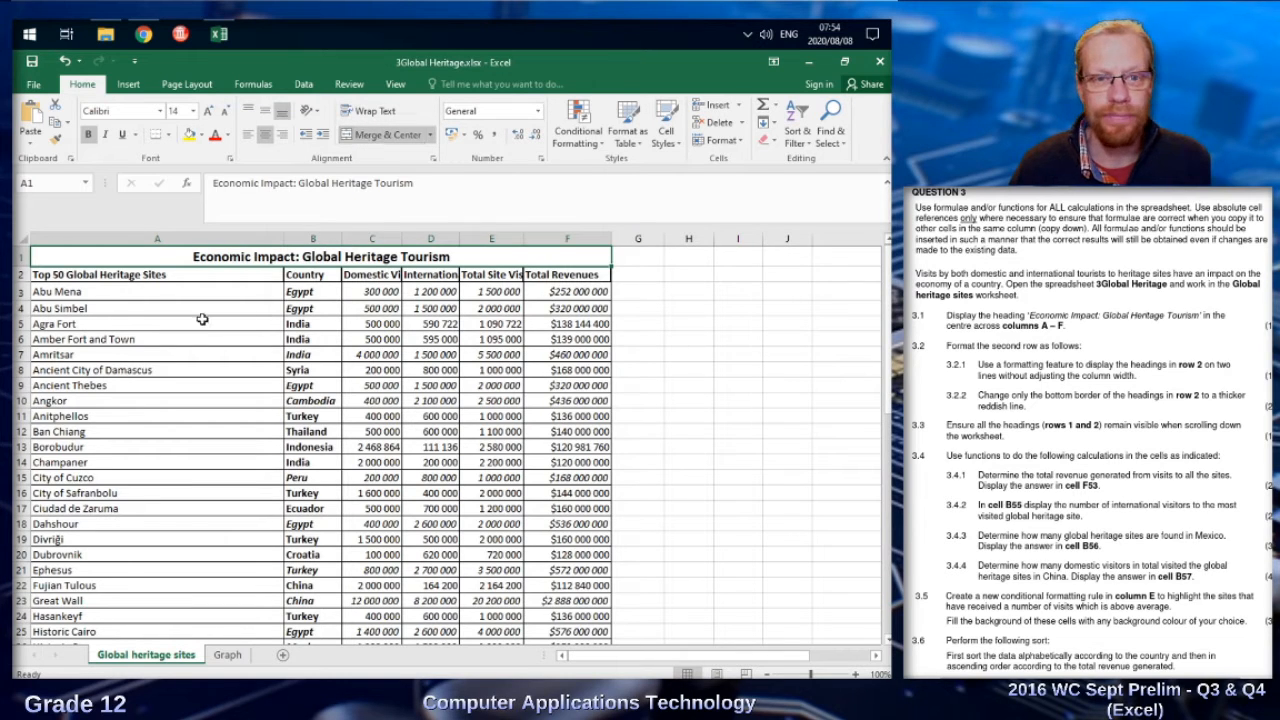
click(567, 275)
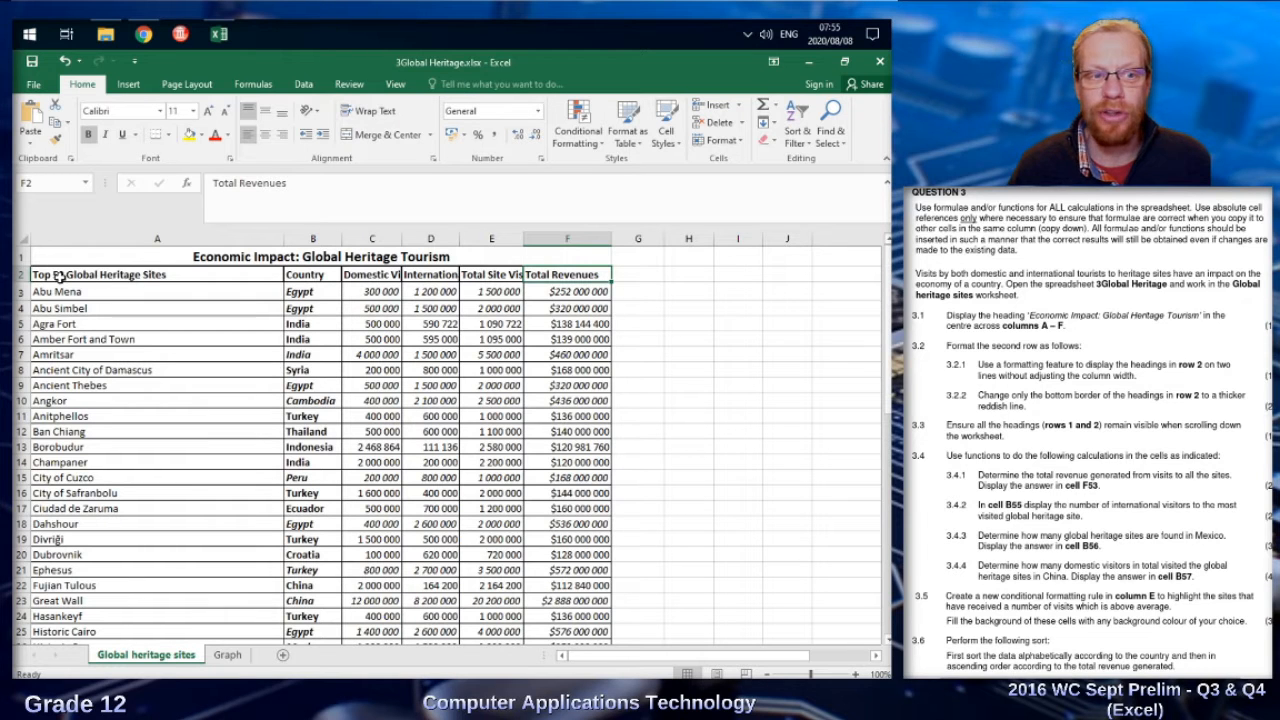
Step: Wrap the text of the row 2 headings in A2:F2 without adjusting the column widths
drag(60, 278, 546, 276)
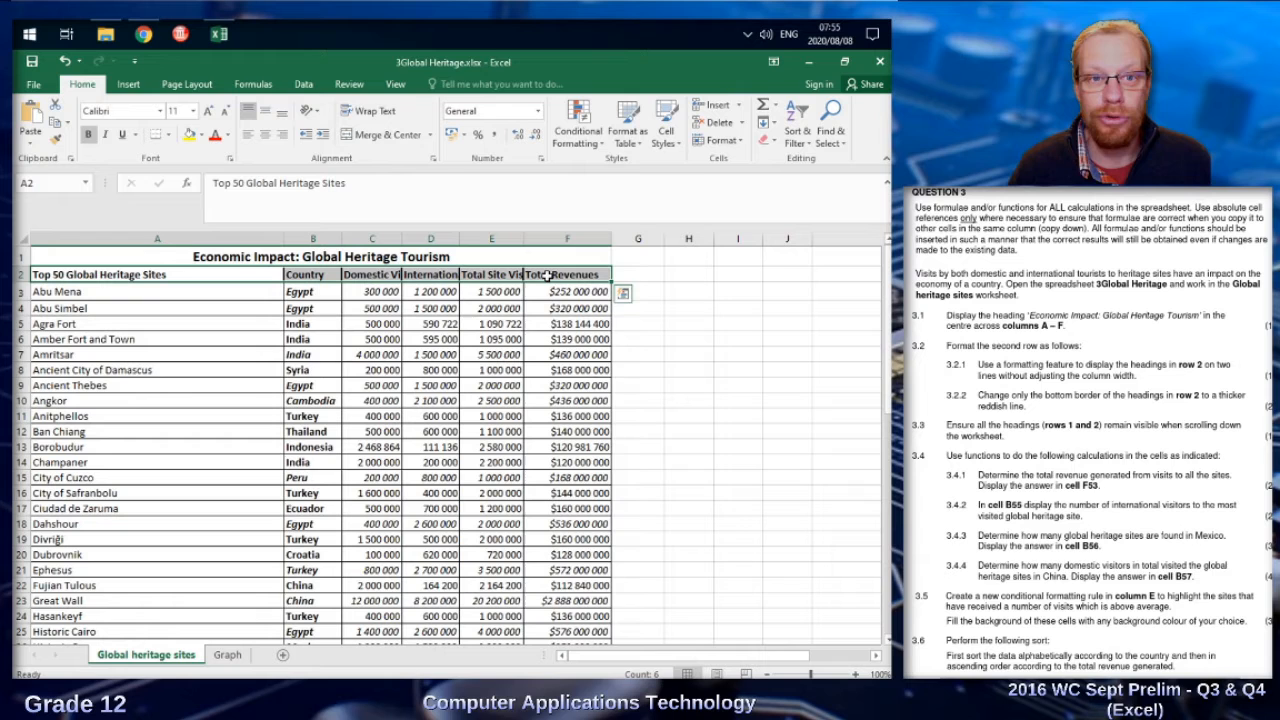
click(376, 113)
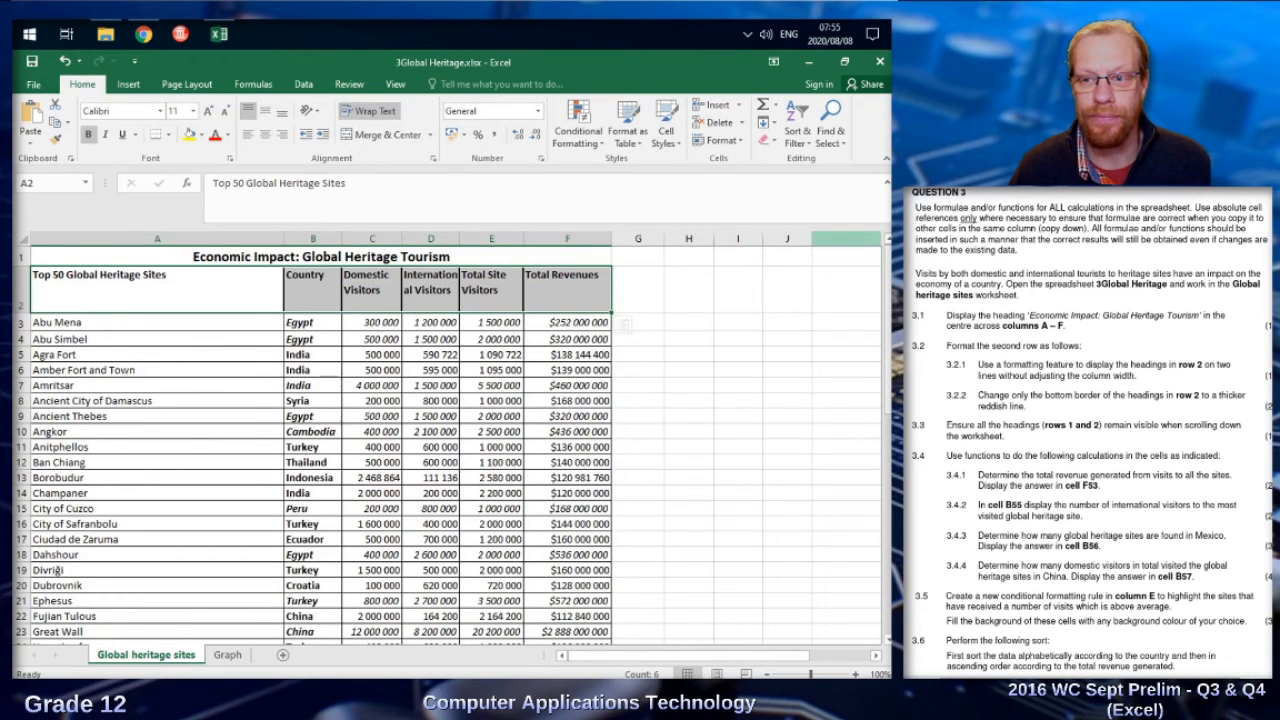
click(372, 416)
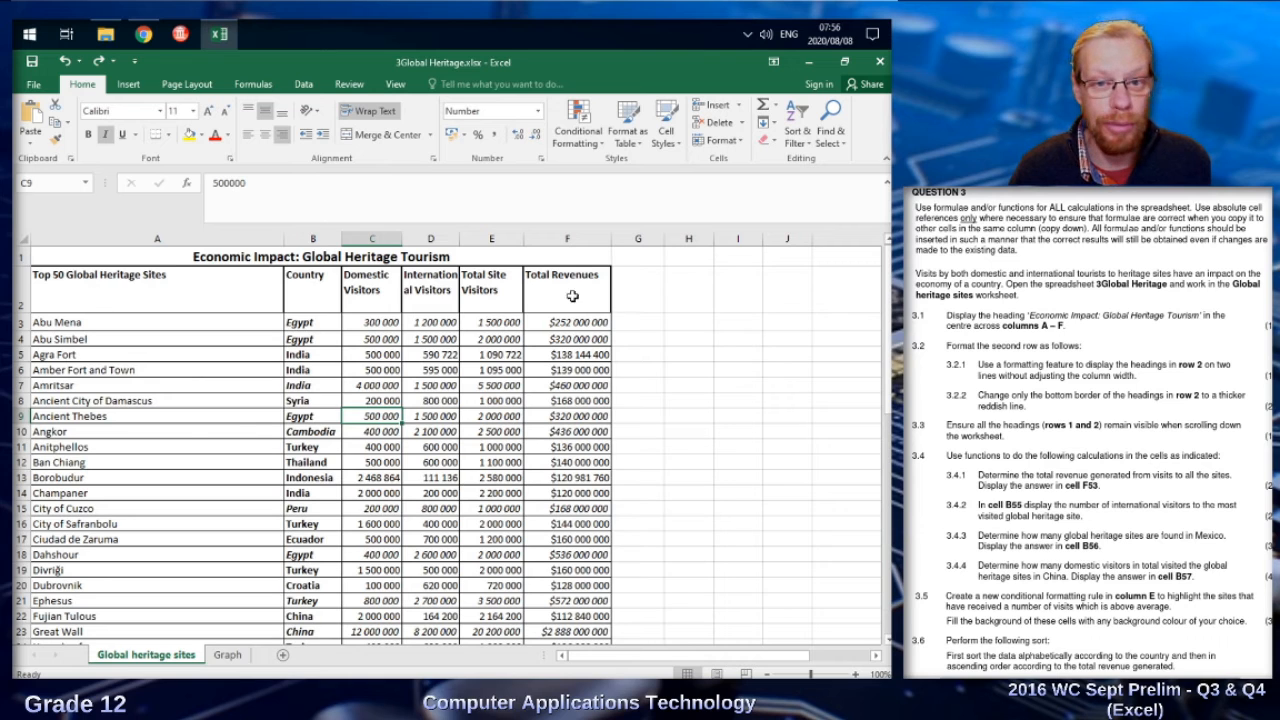
Step: Draw a thick red line along the bottom edge of the headings in A2:F2 and undo it
drag(573, 297, 205, 295)
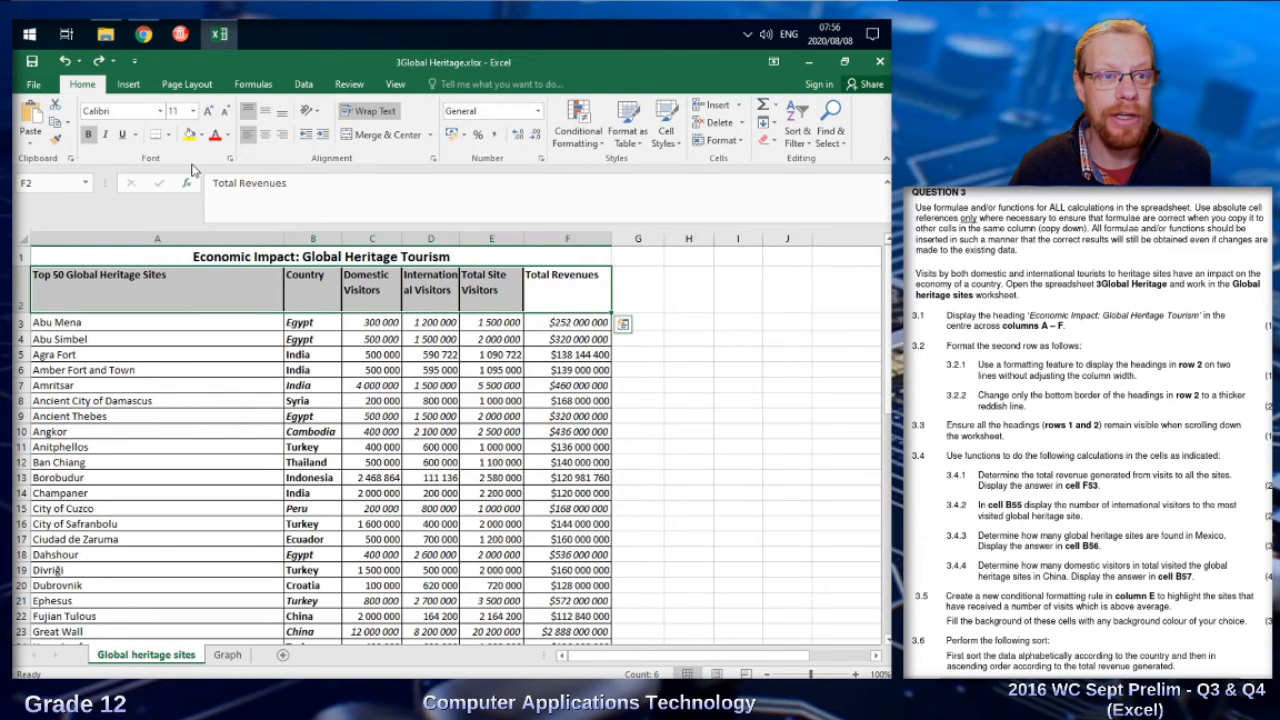
click(170, 135)
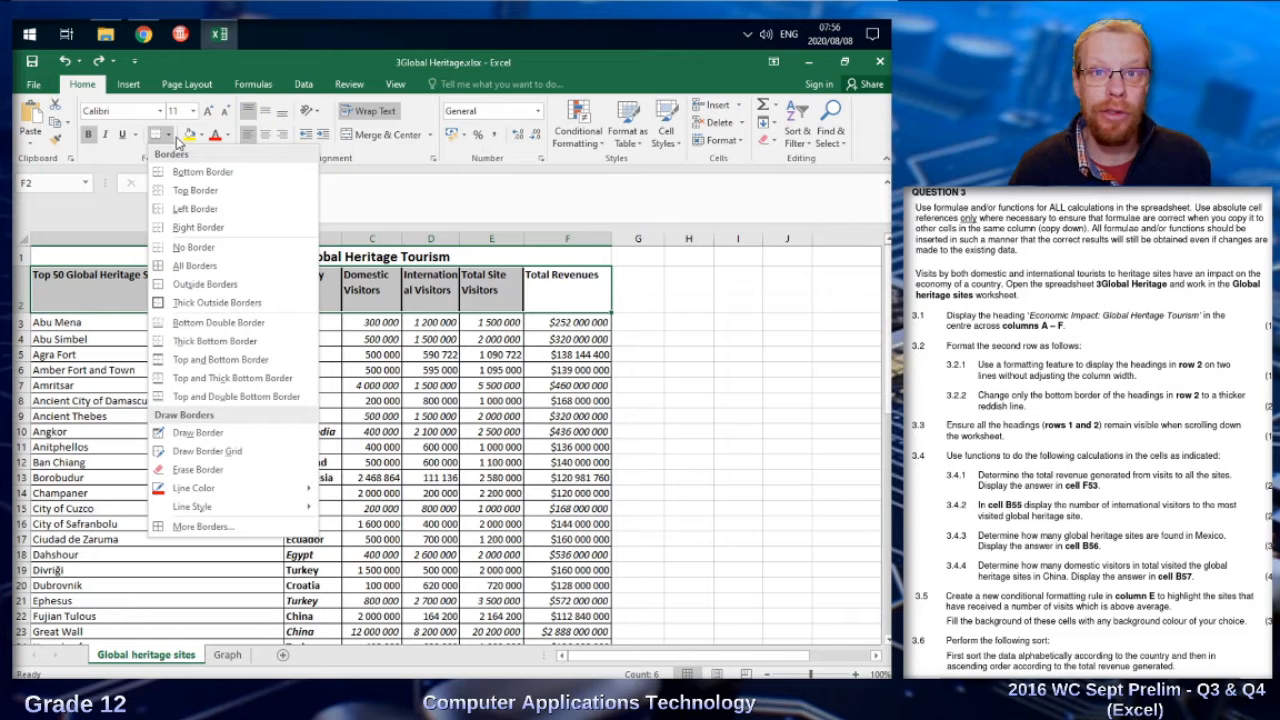
mouse_move(196, 489)
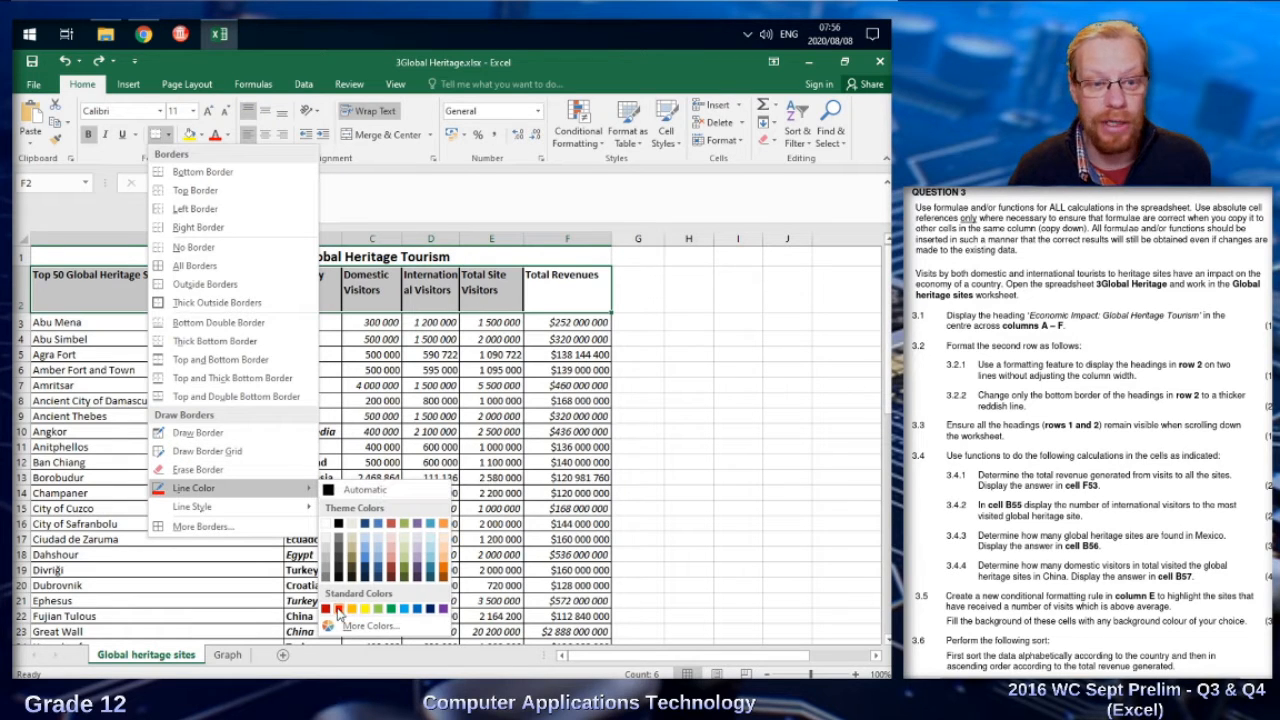
mouse_move(296, 506)
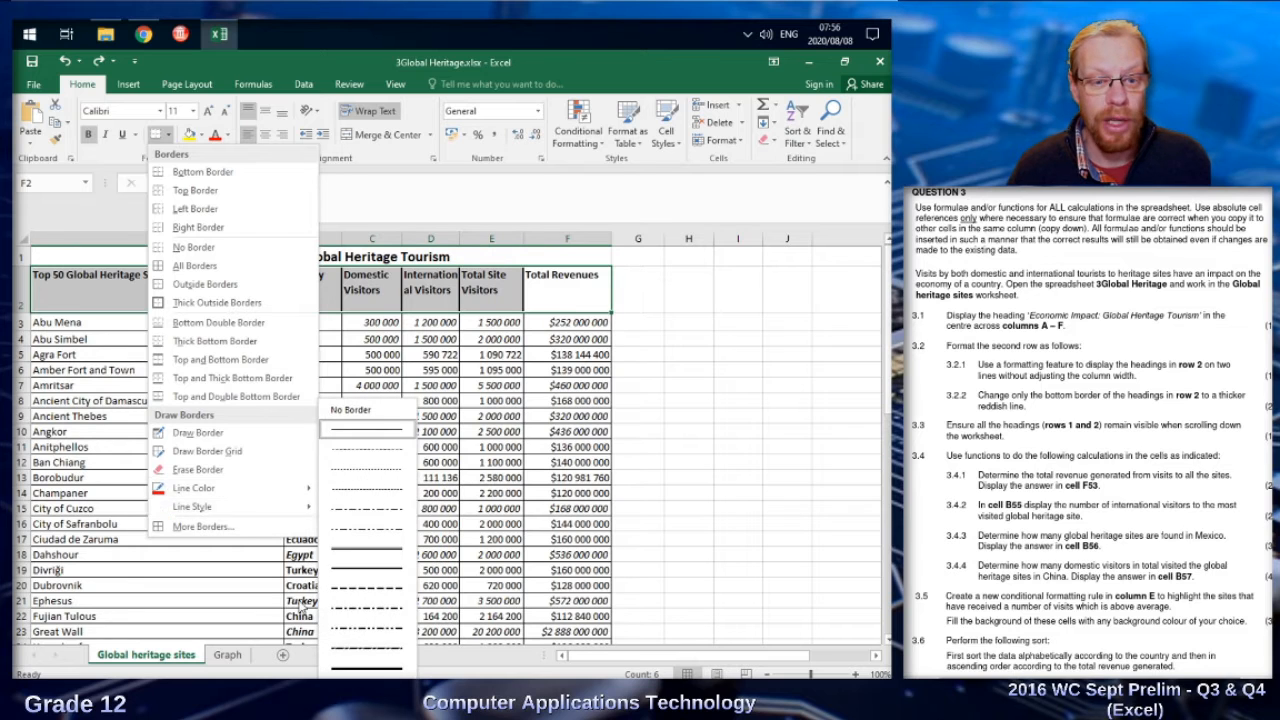
click(365, 667)
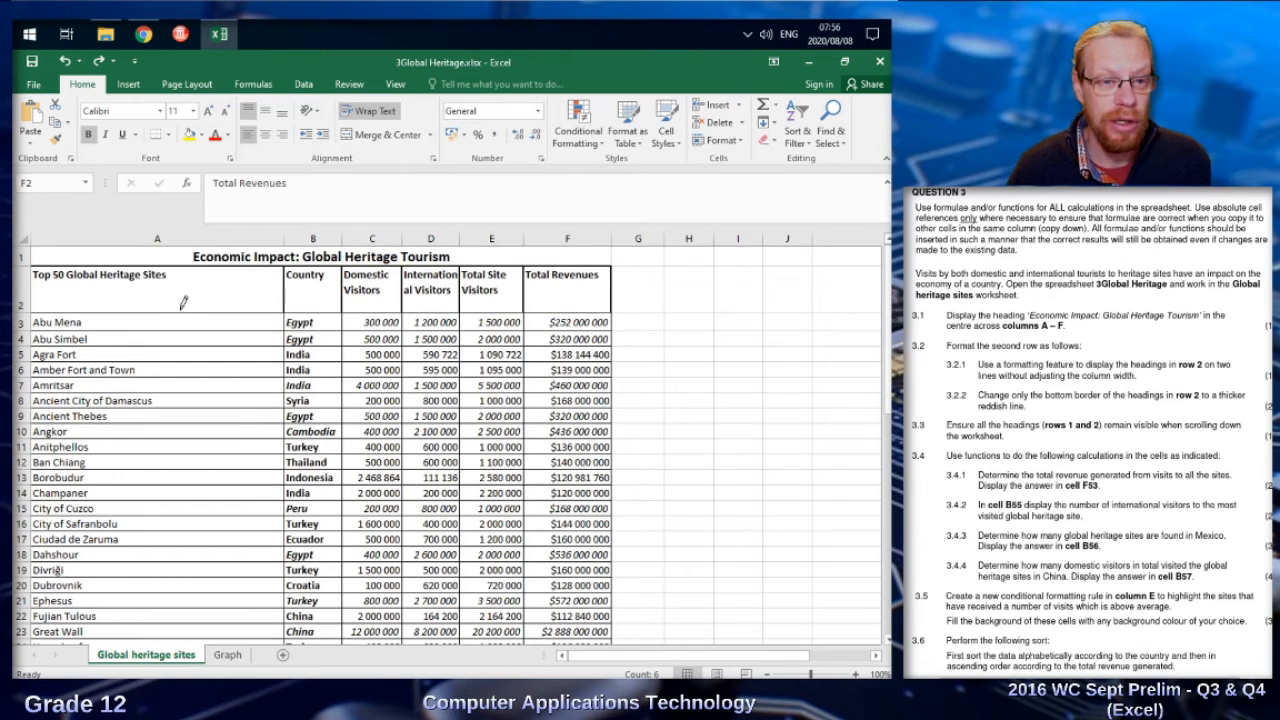
drag(181, 303, 563, 303)
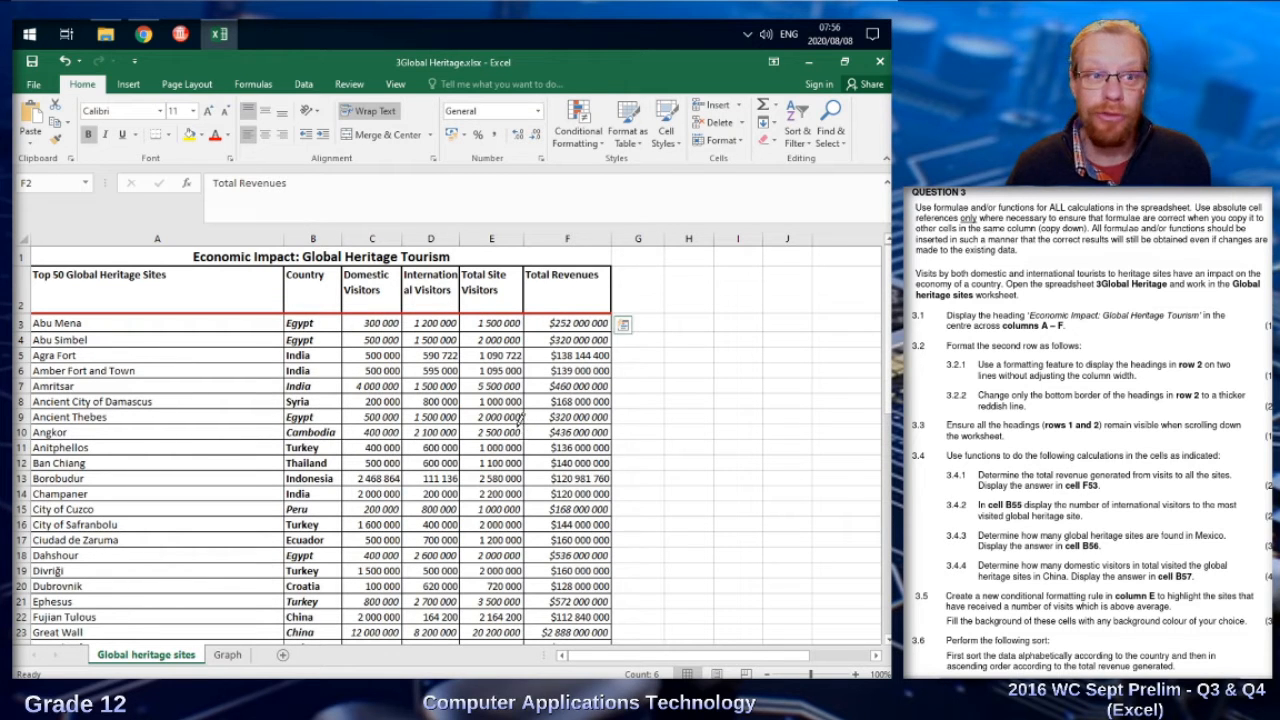
click(65, 61)
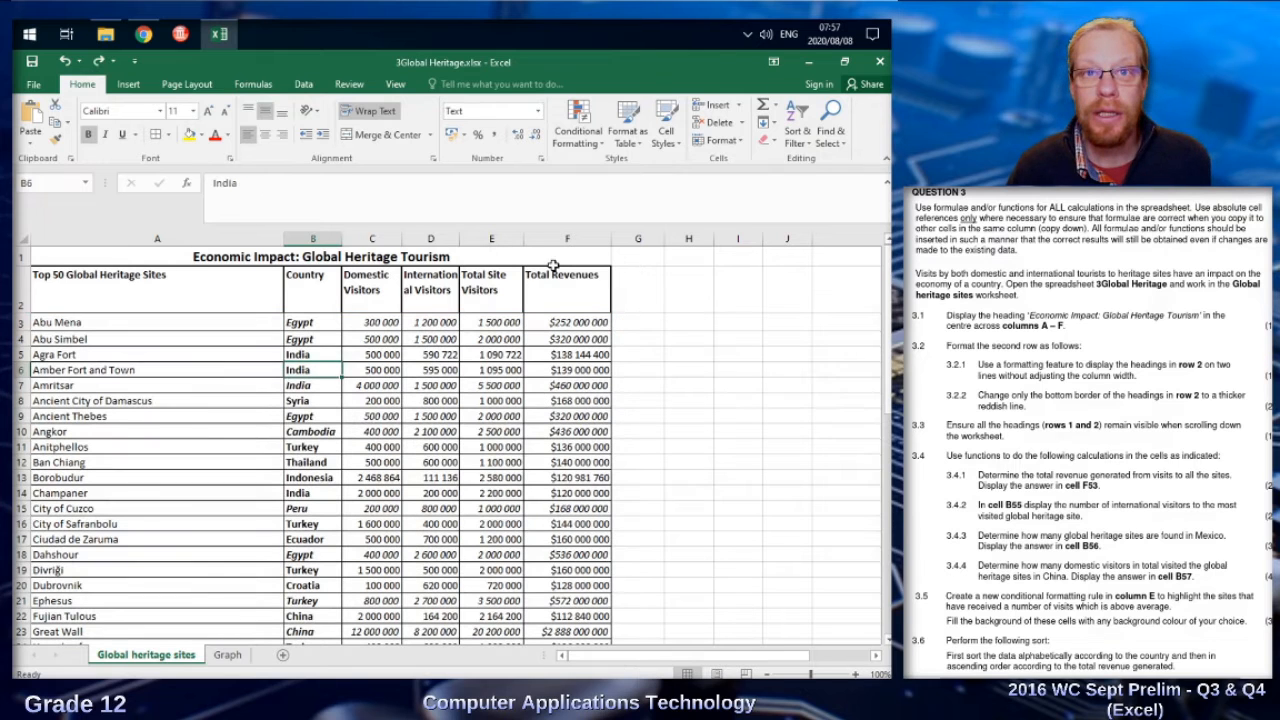
Step: Apply a thicker solid red bottom border to the headings in A2:F2 through the cell border formatting, leaving their other borders alone
drag(548, 276, 118, 277)
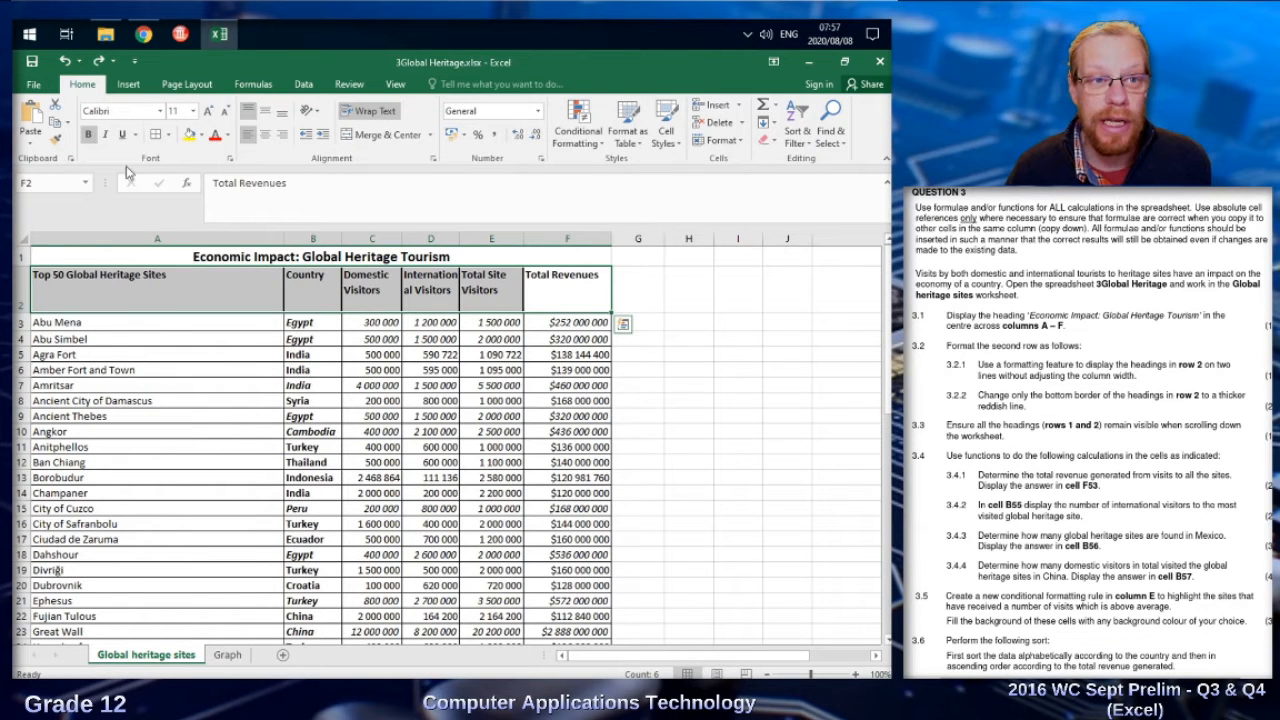
click(170, 135)
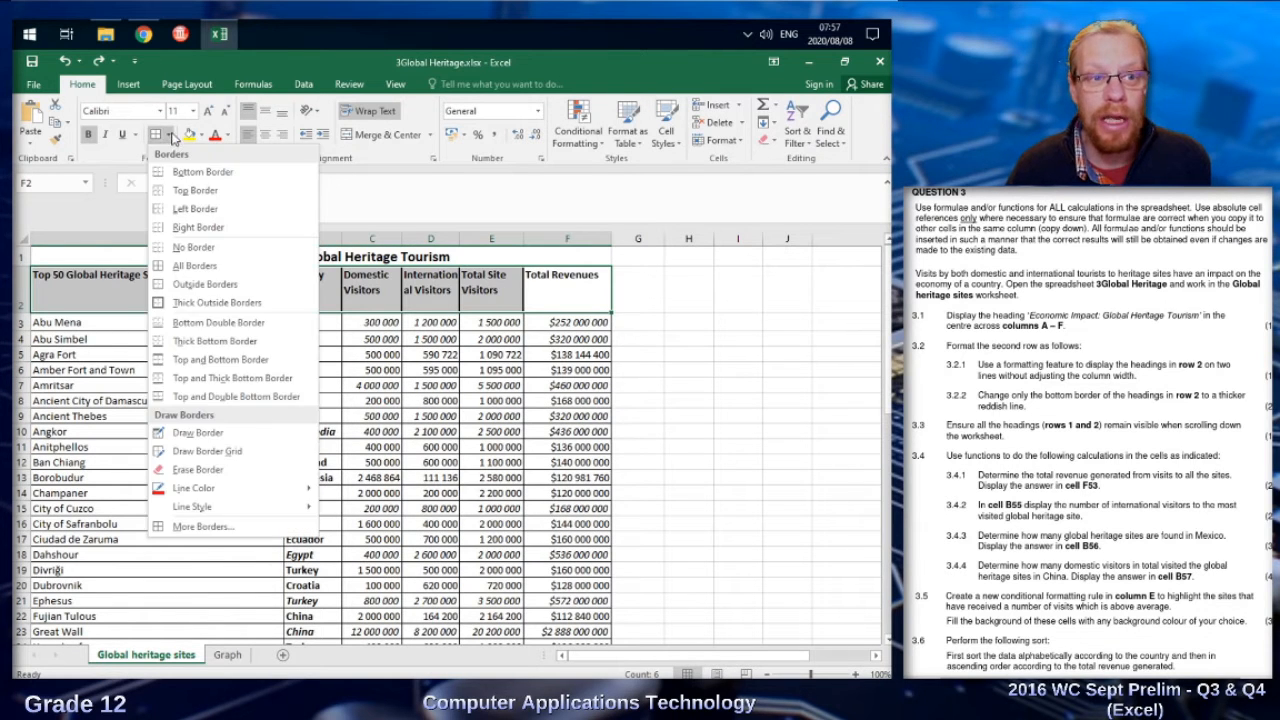
click(240, 524)
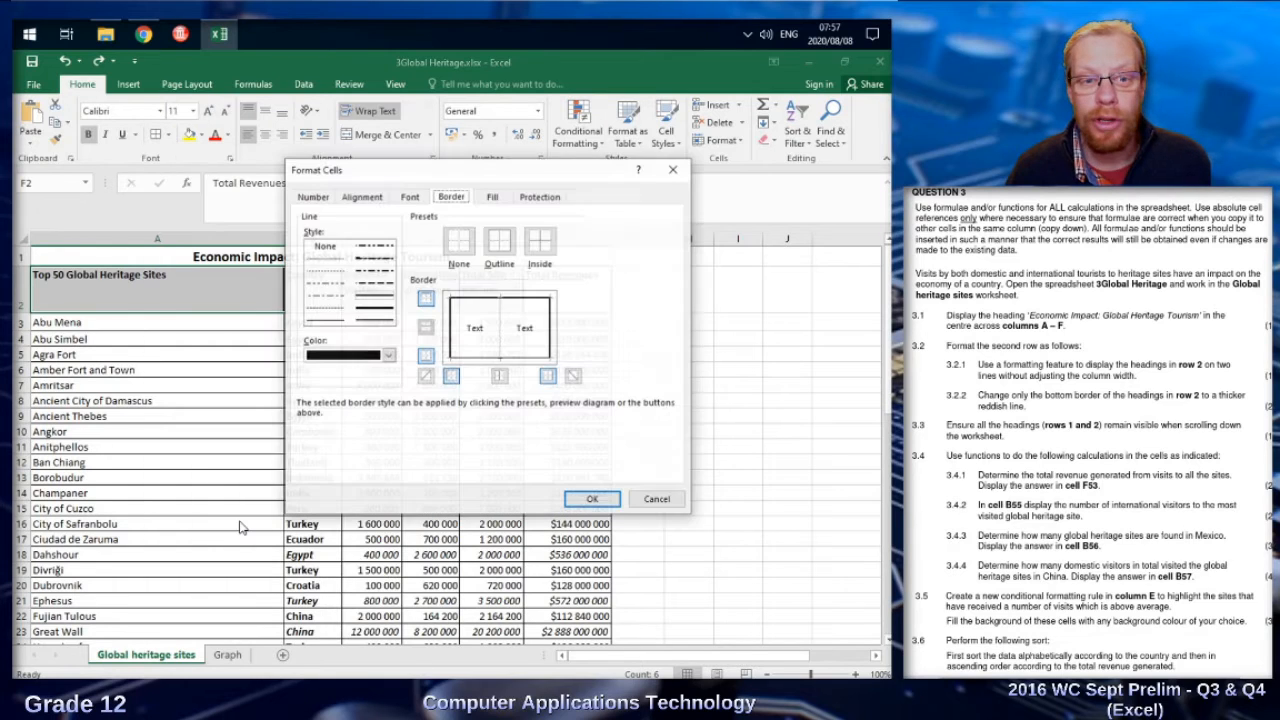
click(389, 356)
click(322, 492)
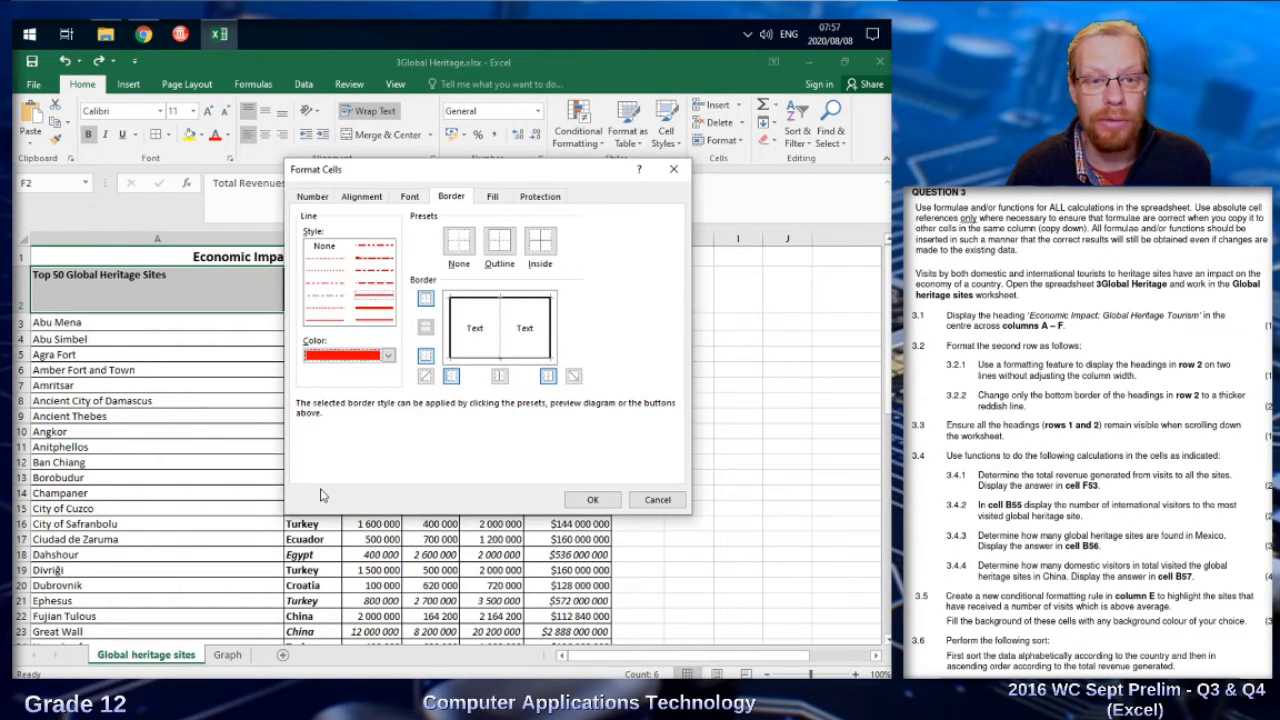
click(376, 305)
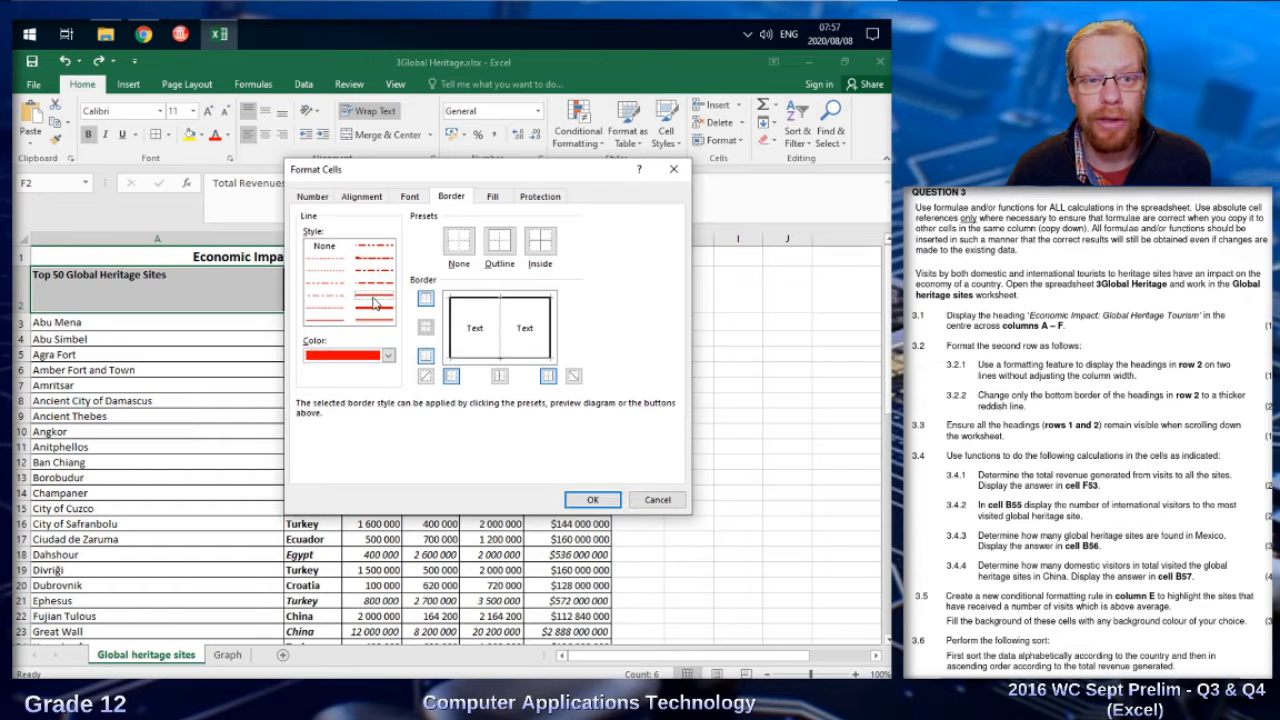
click(378, 316)
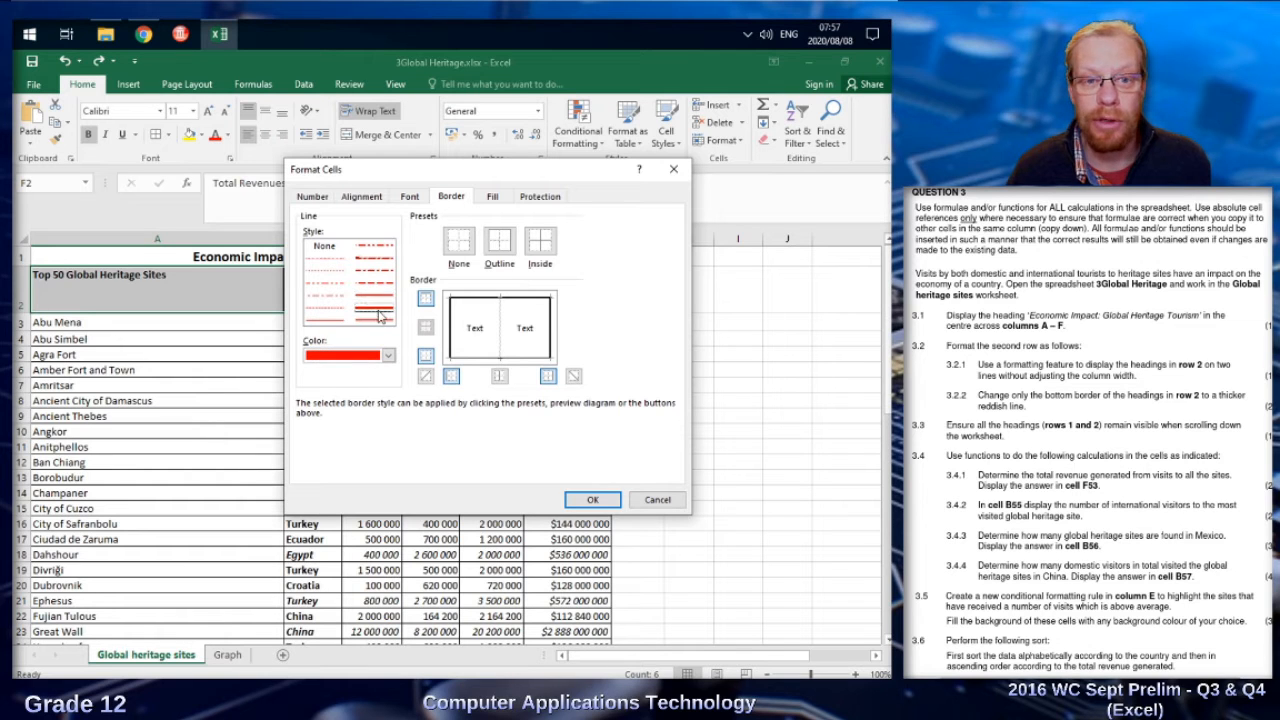
click(476, 358)
click(592, 499)
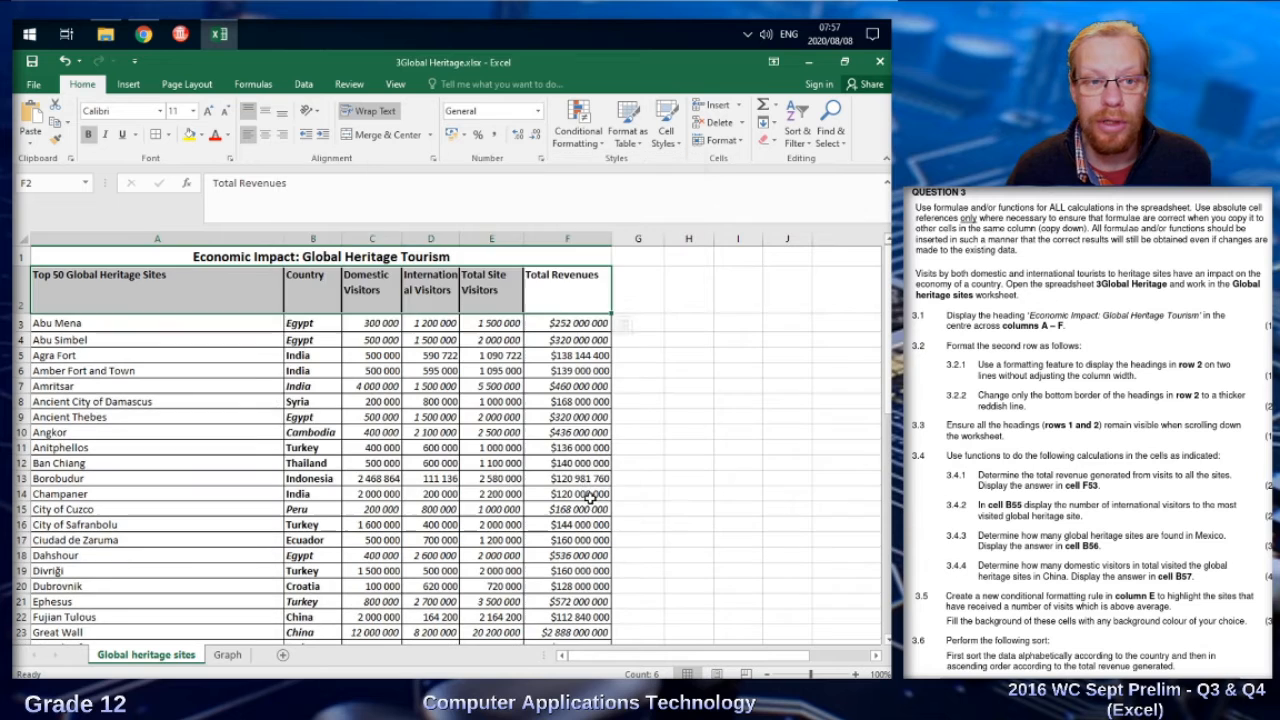
click(270, 399)
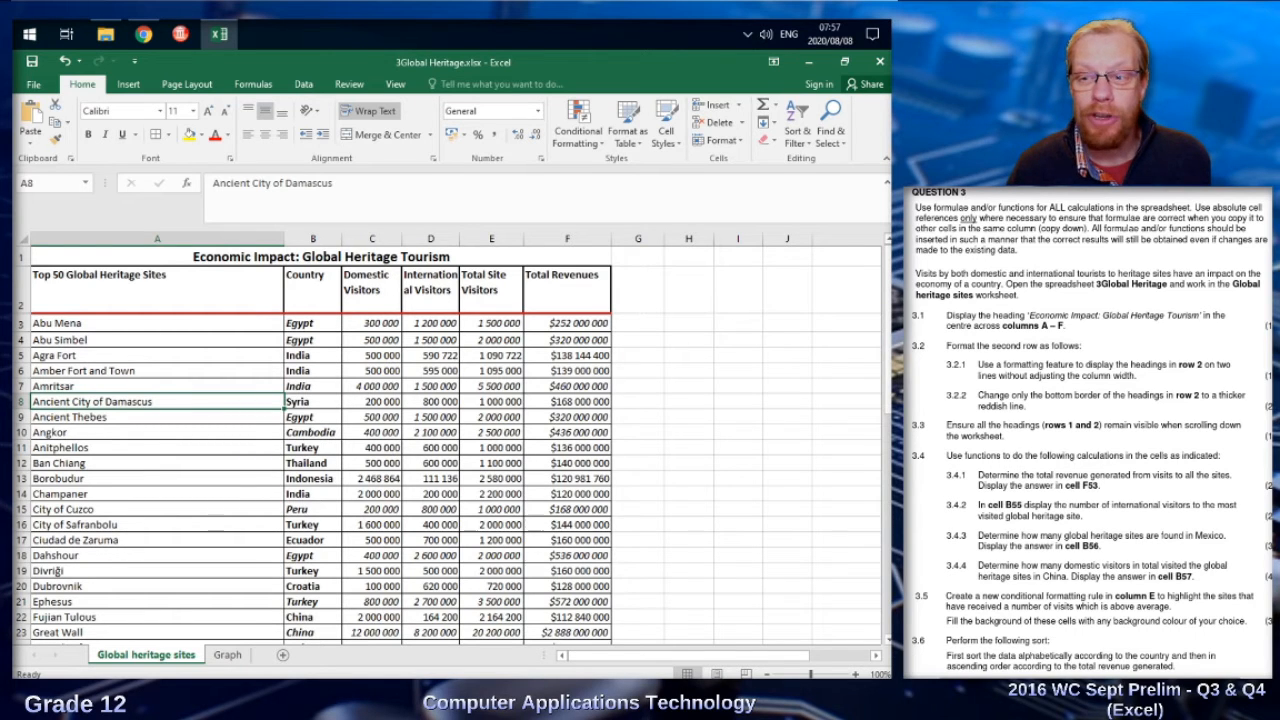
Step: Freeze the panes above row 3 so that heading rows 1 and 2 stay in view when scrolling down the worksheet
mouse_move(888, 276)
mouse_down()
mouse_move(888, 420)
mouse_move(888, 258)
mouse_up()
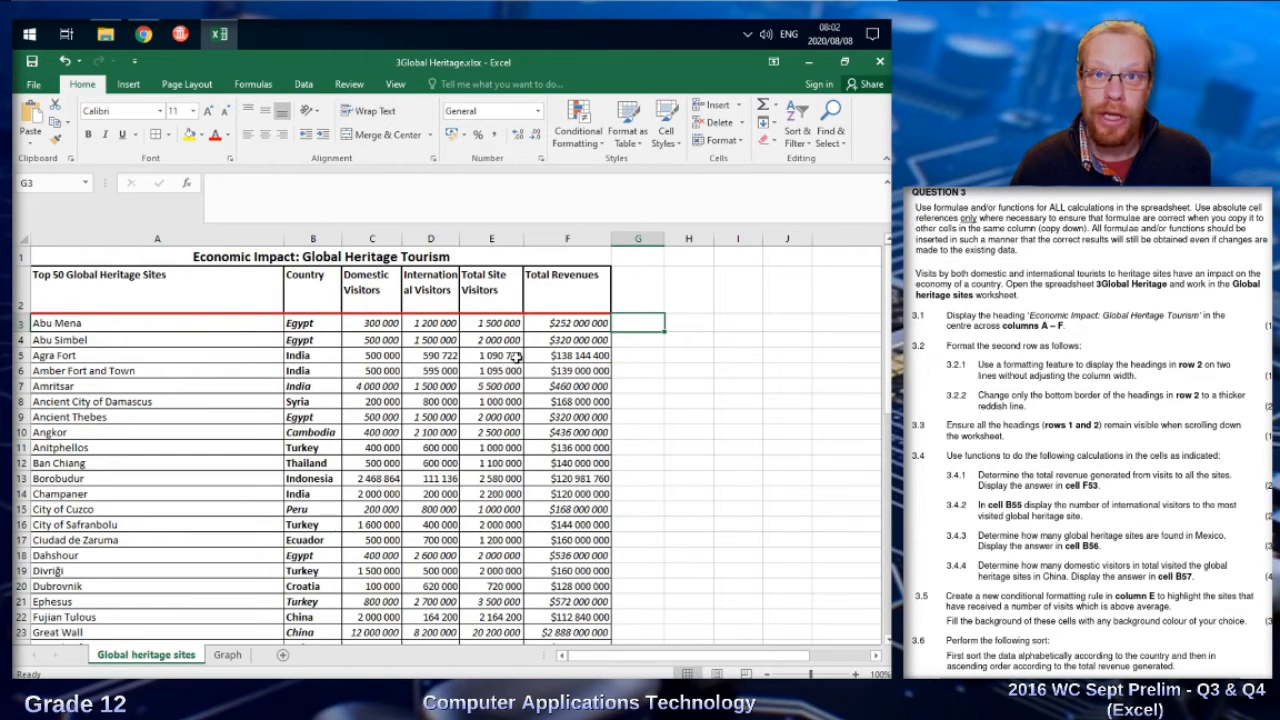
click(395, 84)
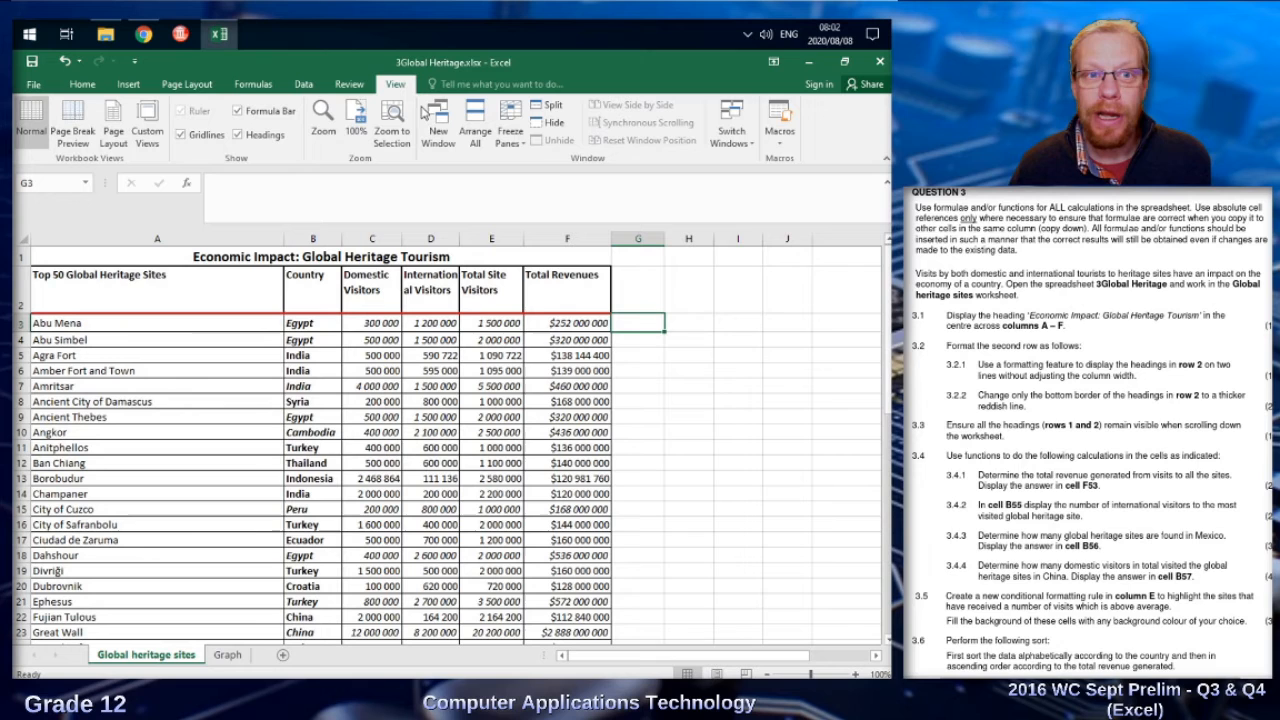
click(511, 140)
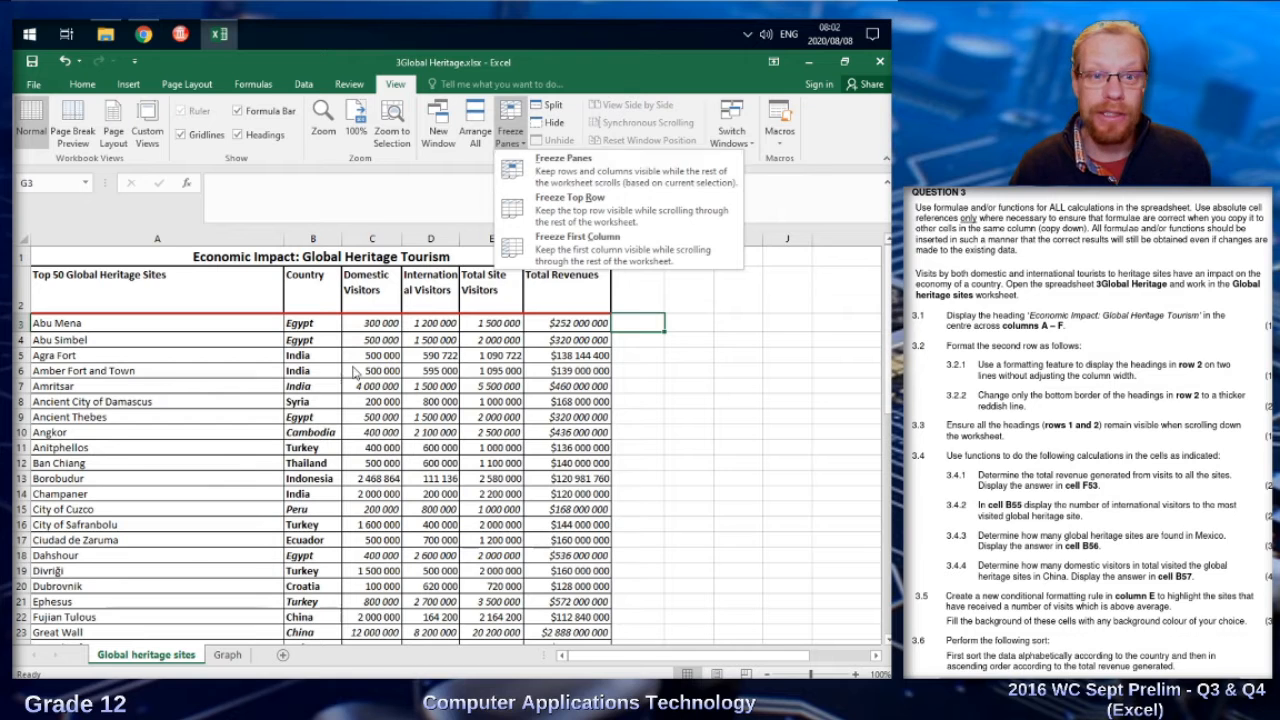
click(597, 176)
click(17, 323)
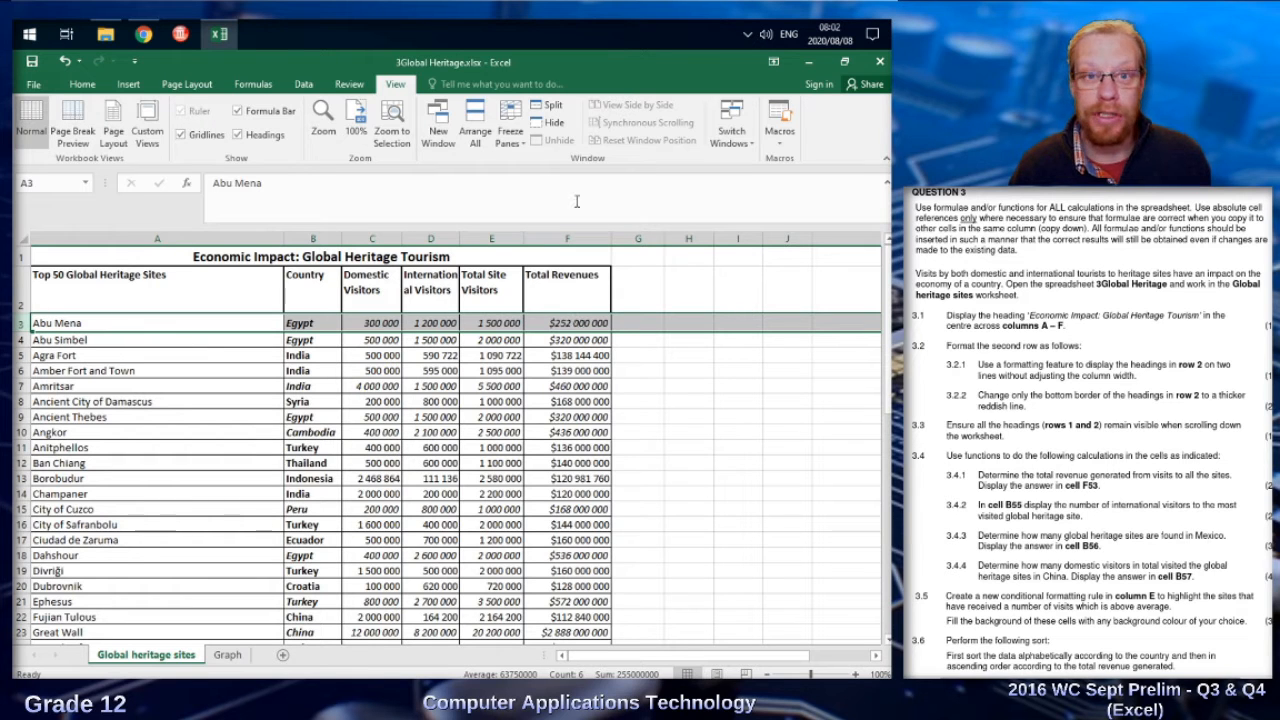
click(512, 135)
click(537, 158)
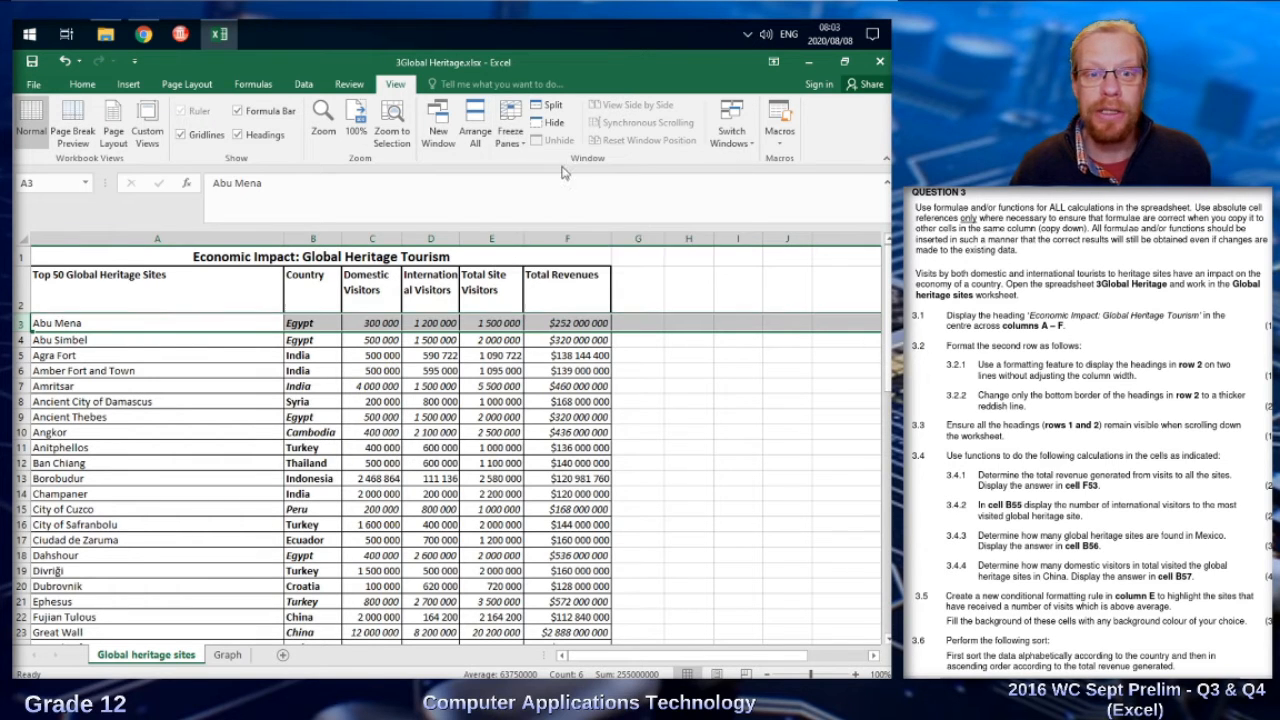
drag(887, 315, 887, 198)
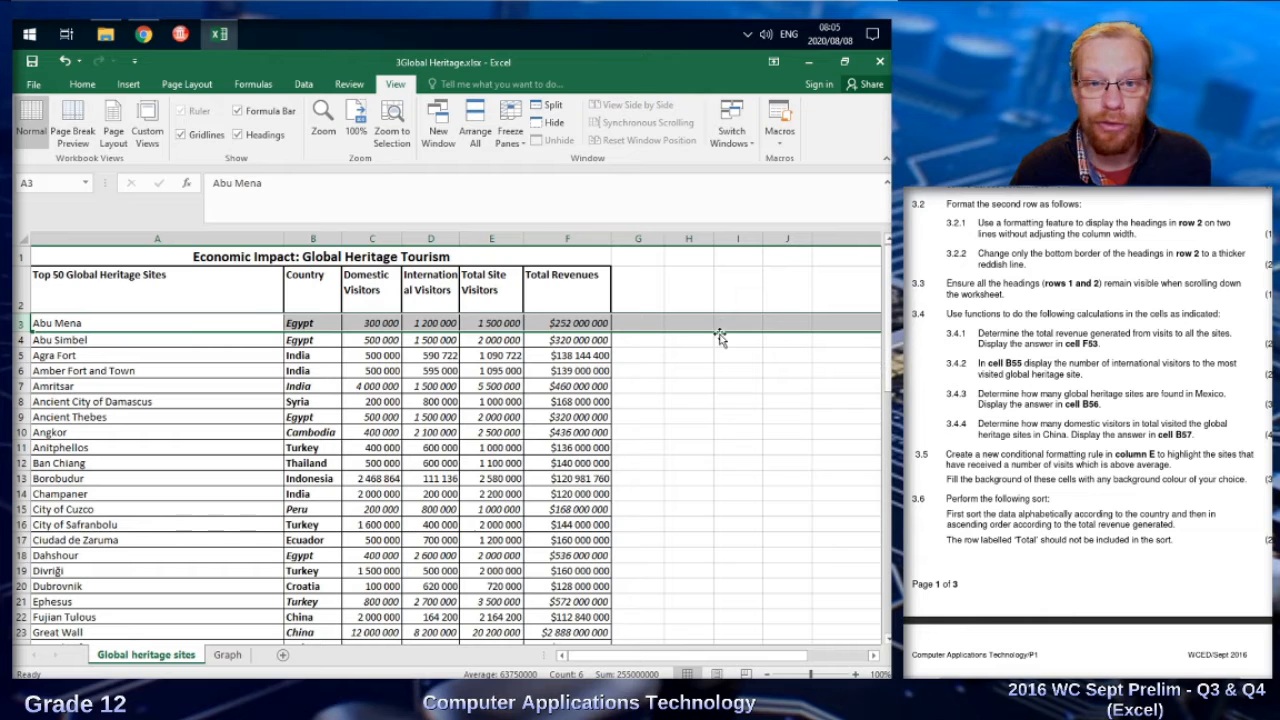
Step: Calculate the total revenue of all sites in cell F53 with =sum(f3:f52)
scroll(450, 480, down, 11)
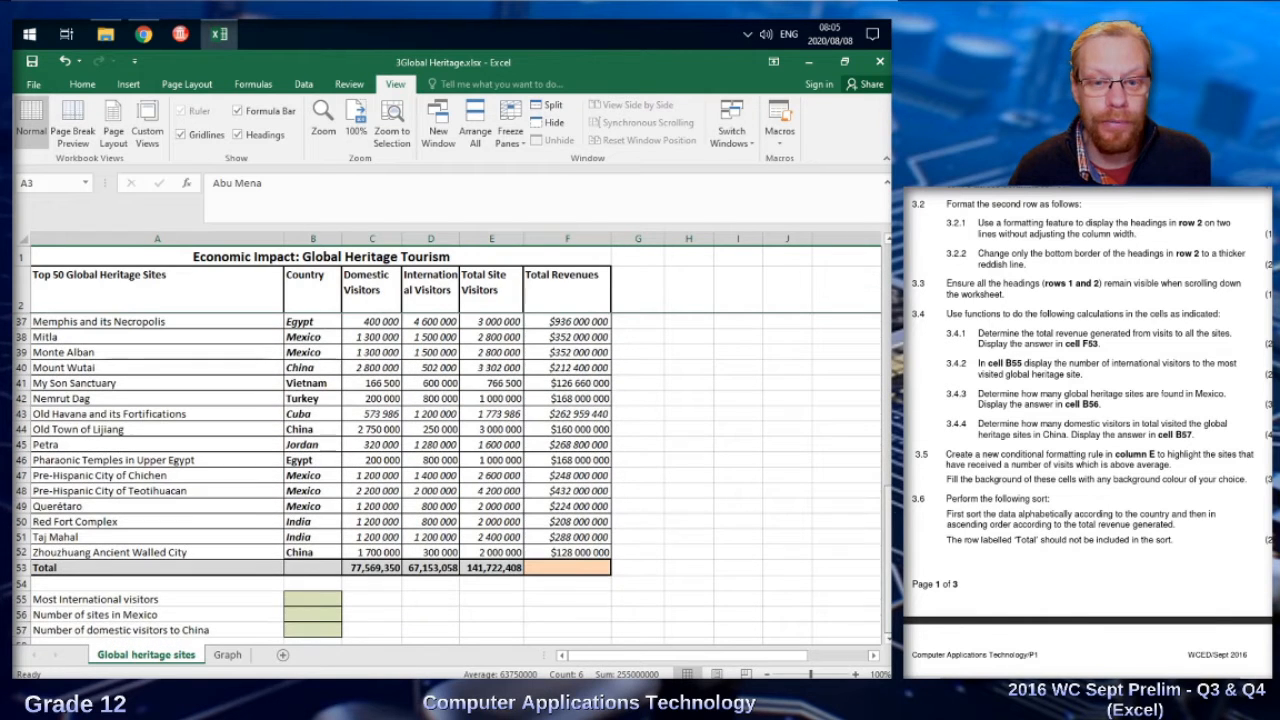
click(575, 567)
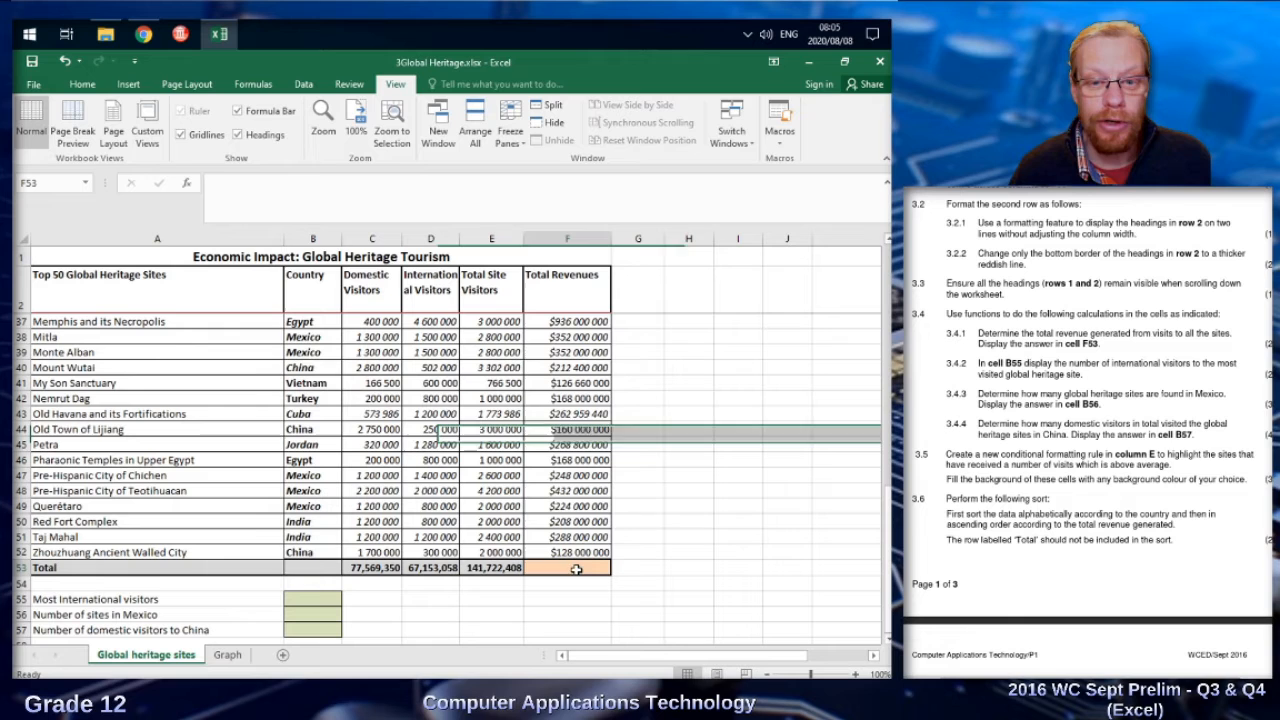
click(567, 238)
click(586, 572)
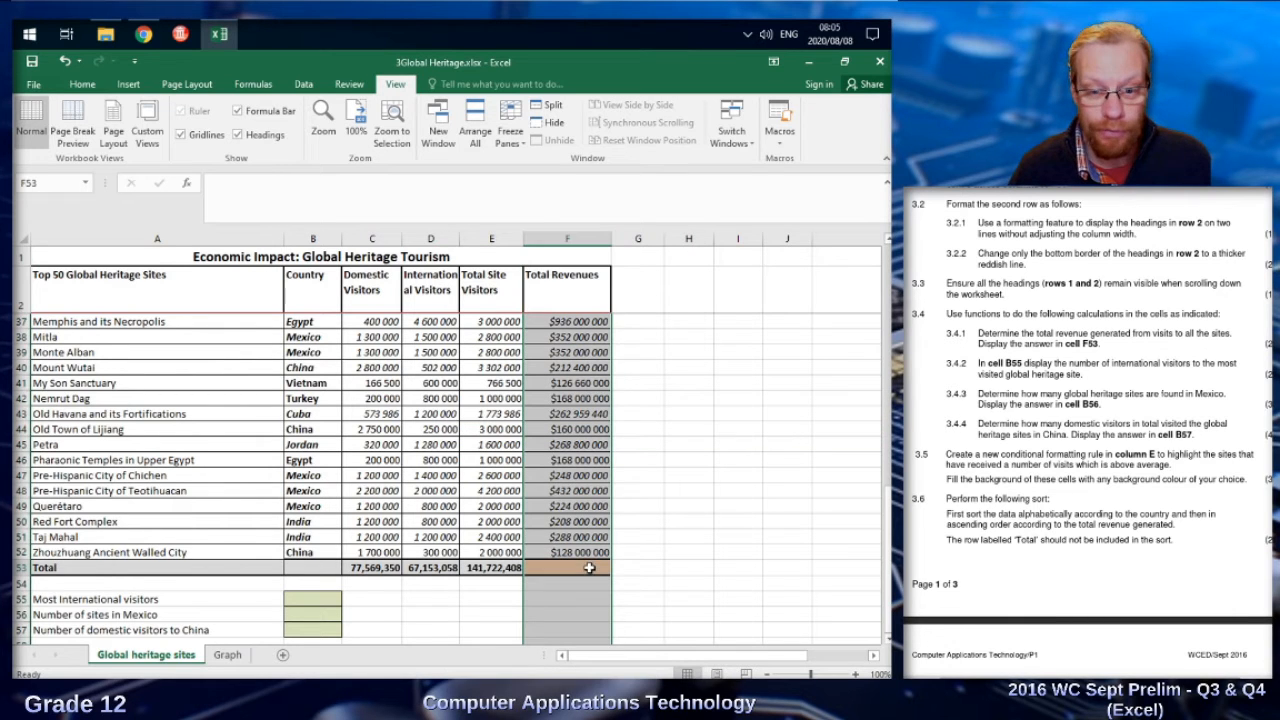
text(=sum()
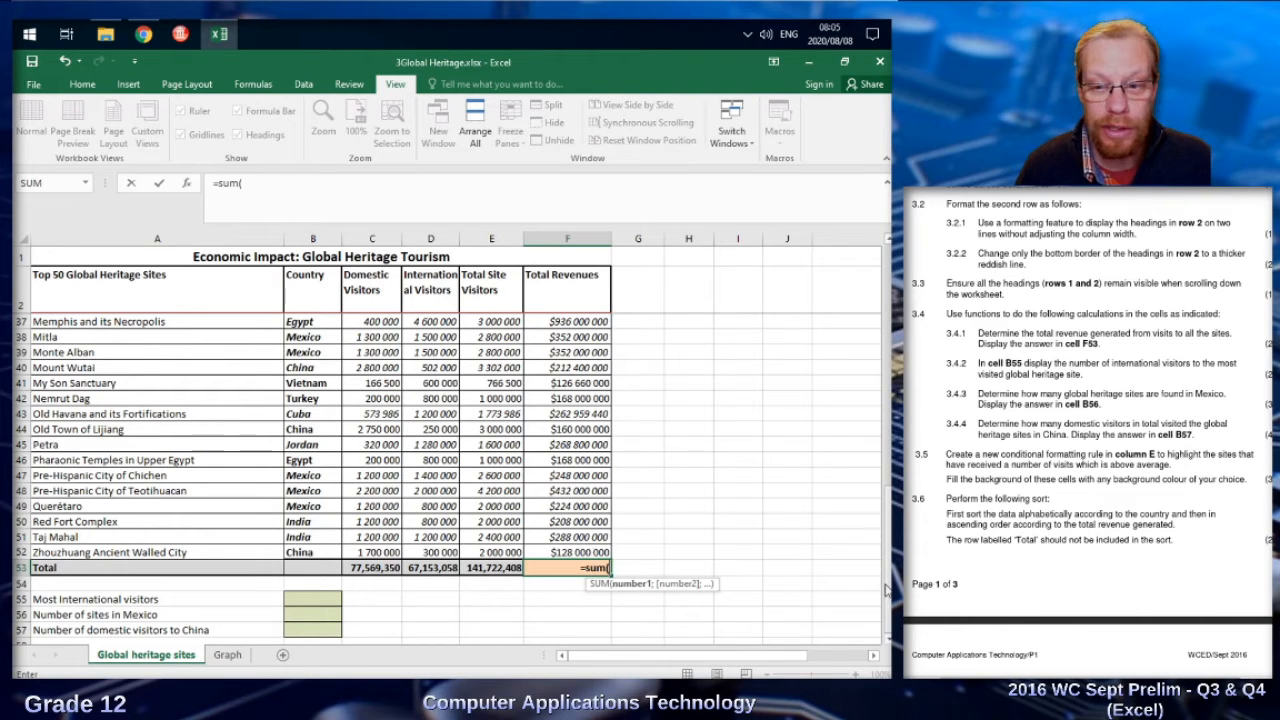
drag(887, 592, 887, 337)
drag(886, 547, 886, 587)
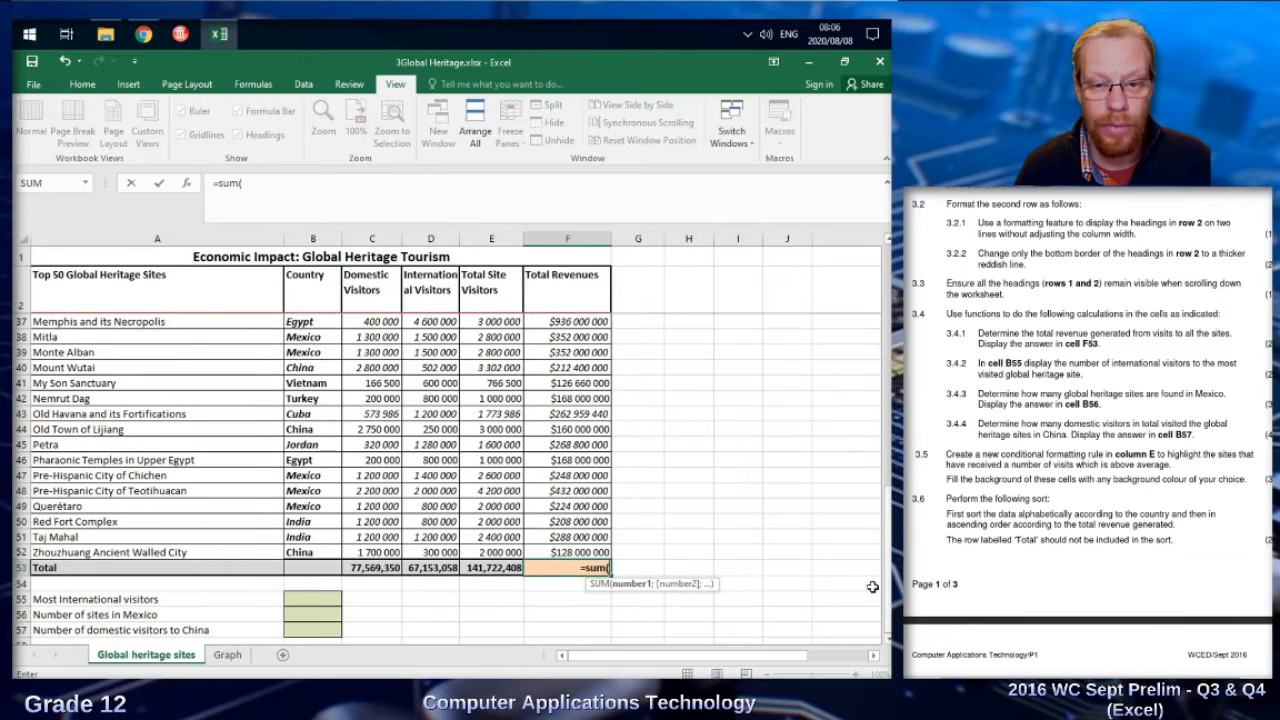
text(f3)
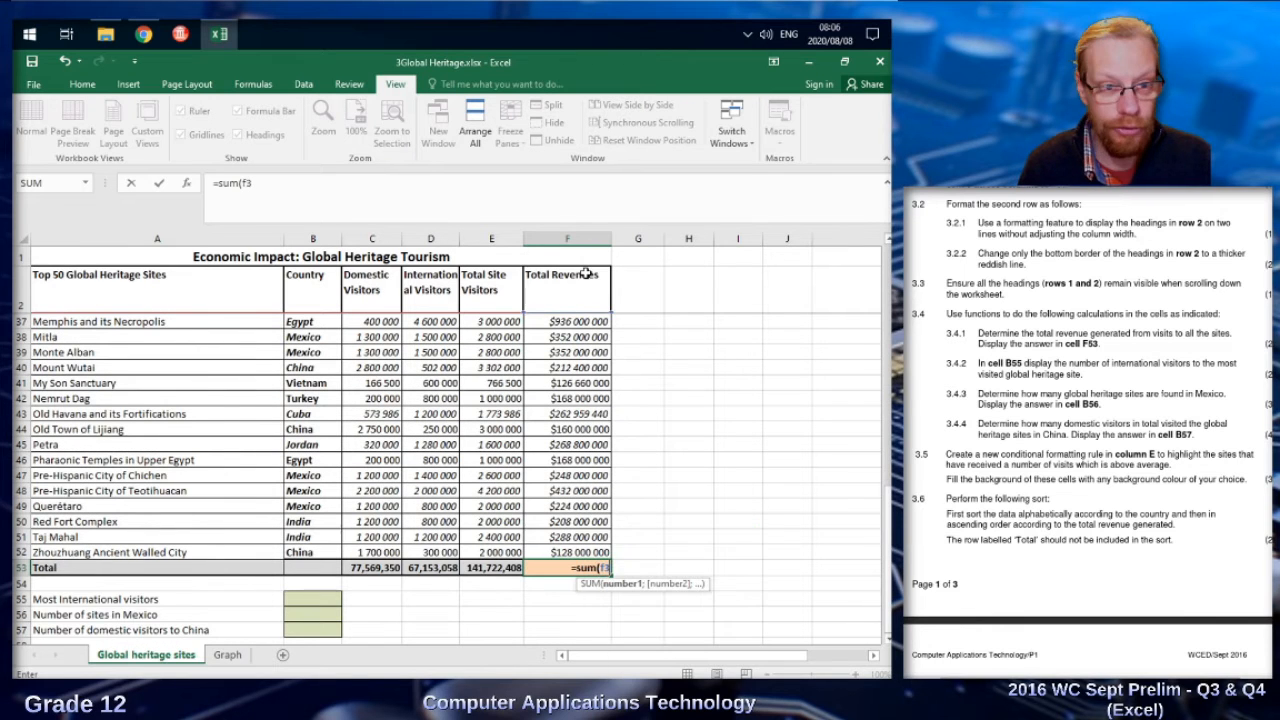
text(:f52))
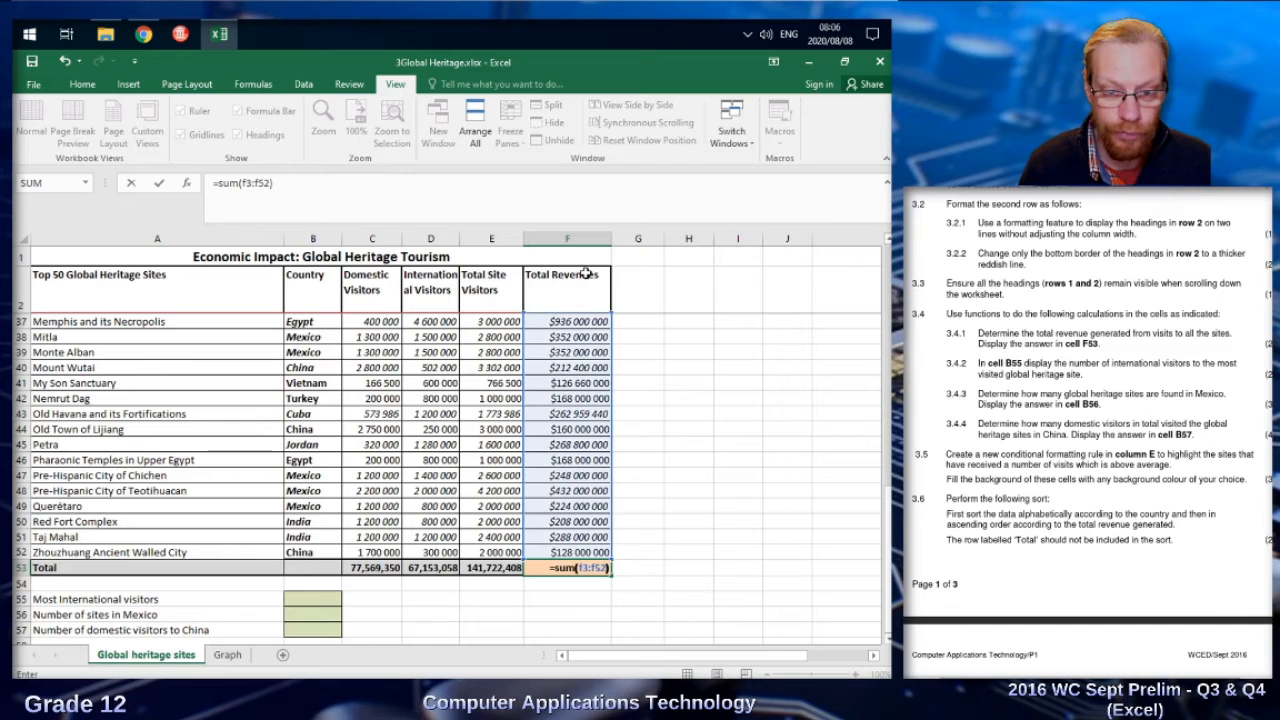
key(Return)
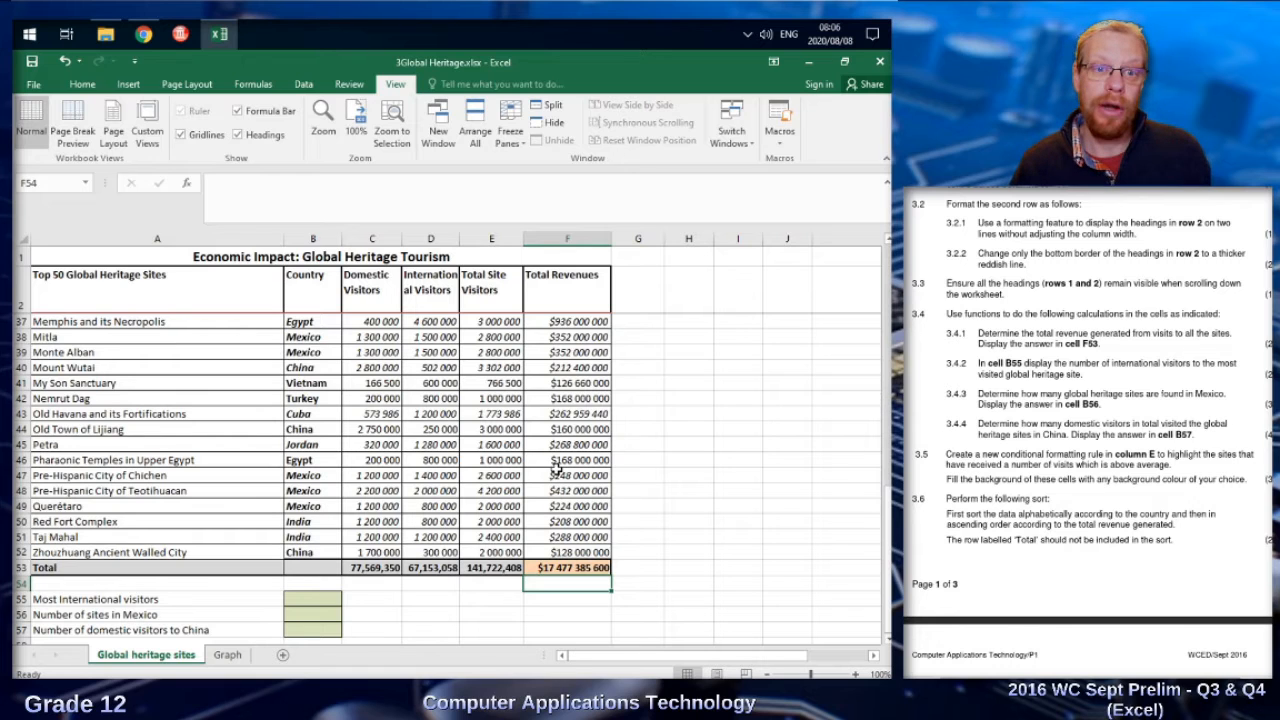
Step: Calculate the highest number of international visitors in cell B55 with =max(D3:D52)
click(308, 600)
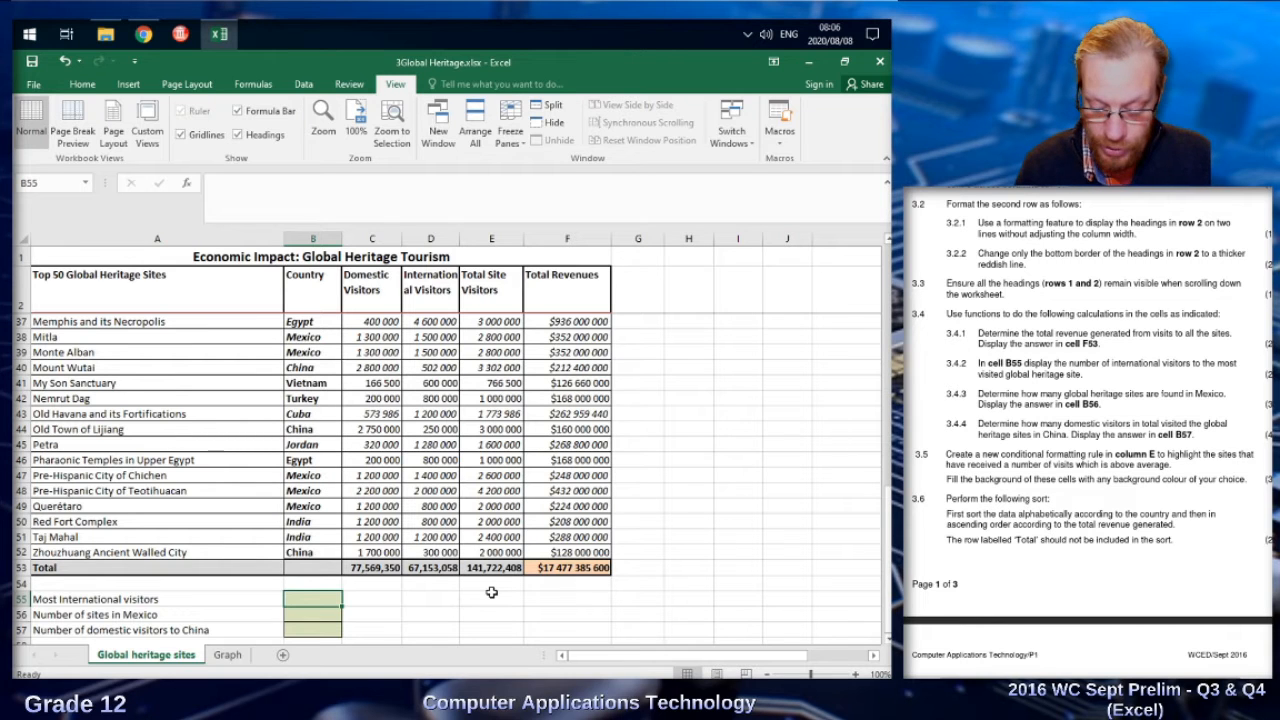
text(=max()
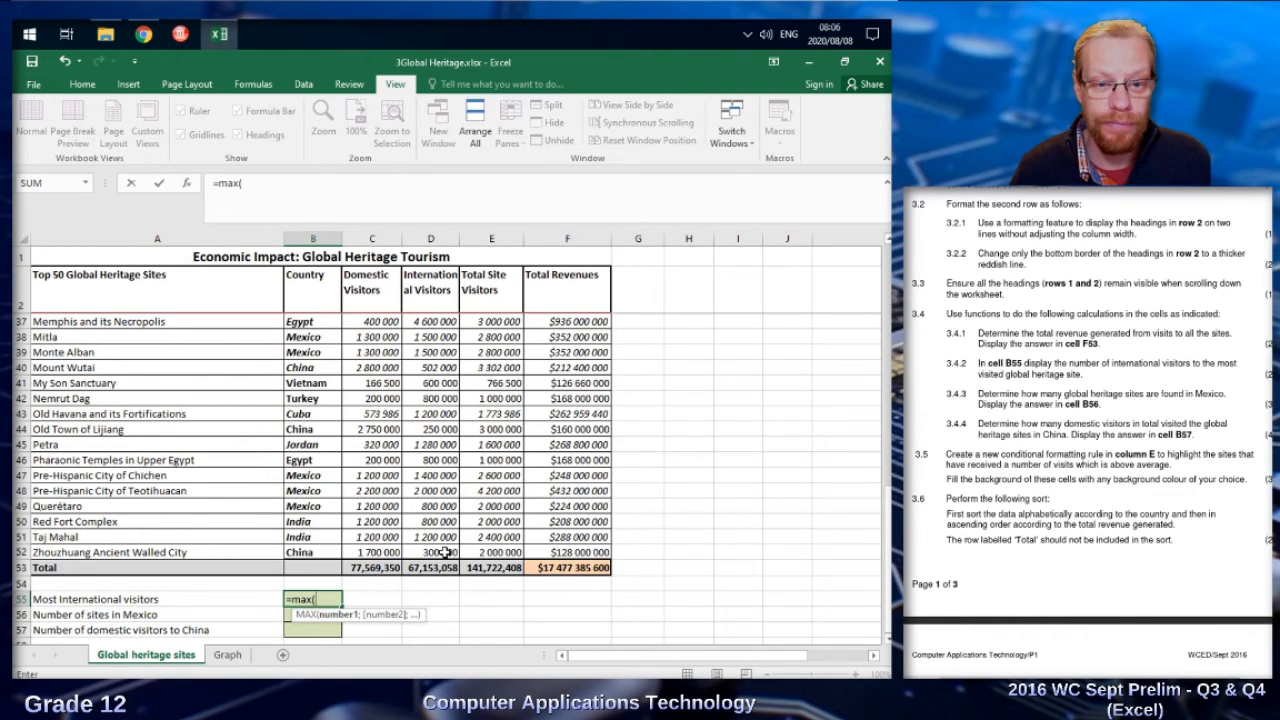
drag(445, 553, 445, 323)
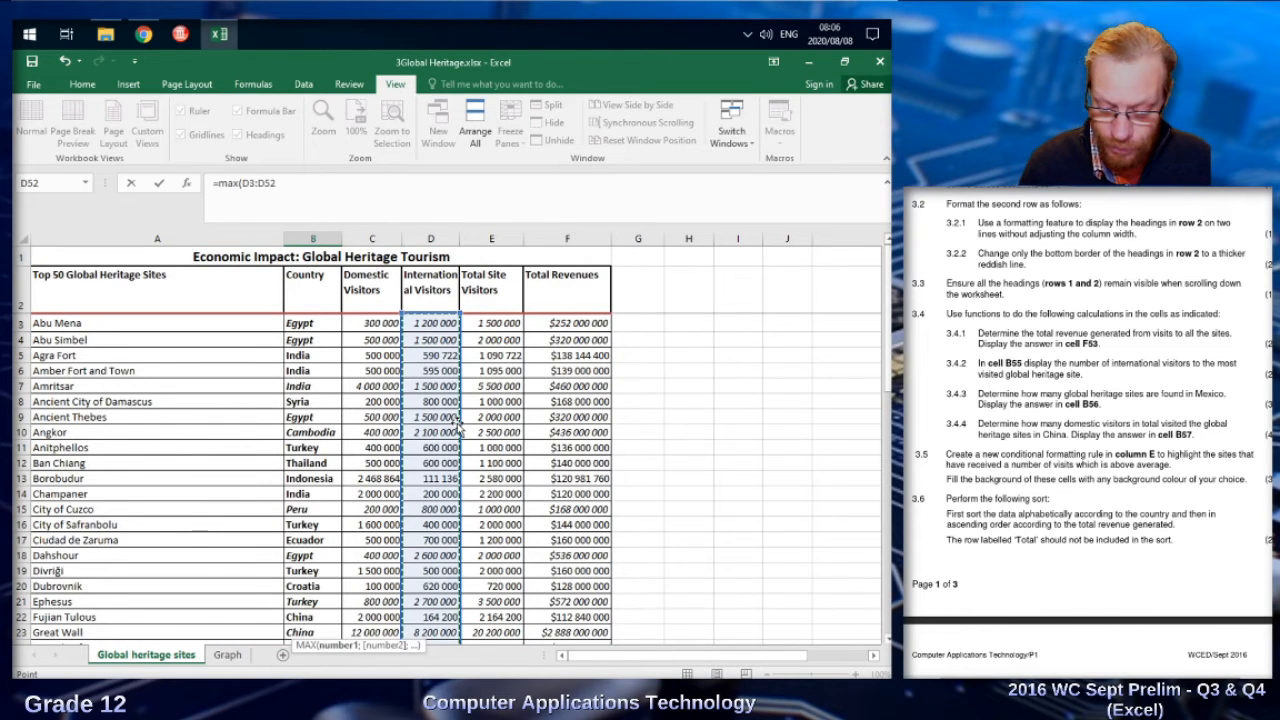
text())
key(Return)
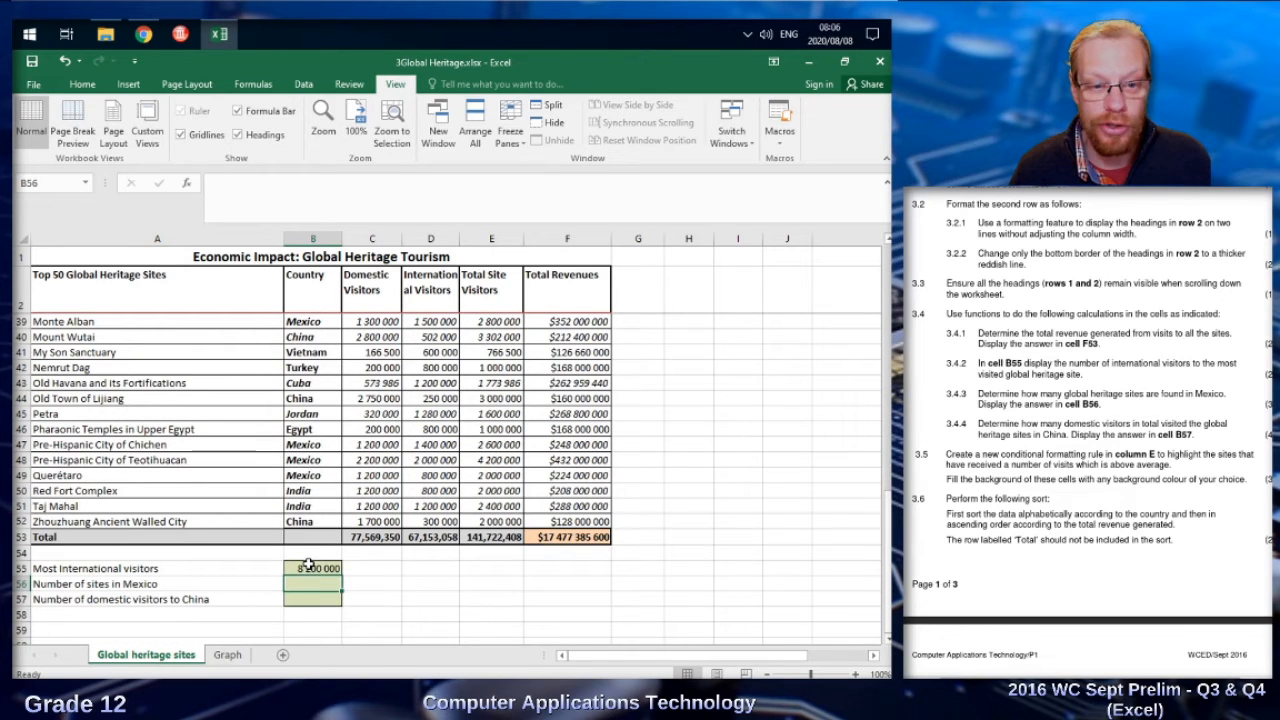
Step: Demonstrate the alternative formula =large(d3:d52;1) in cell C55, and clear that cell again
click(374, 567)
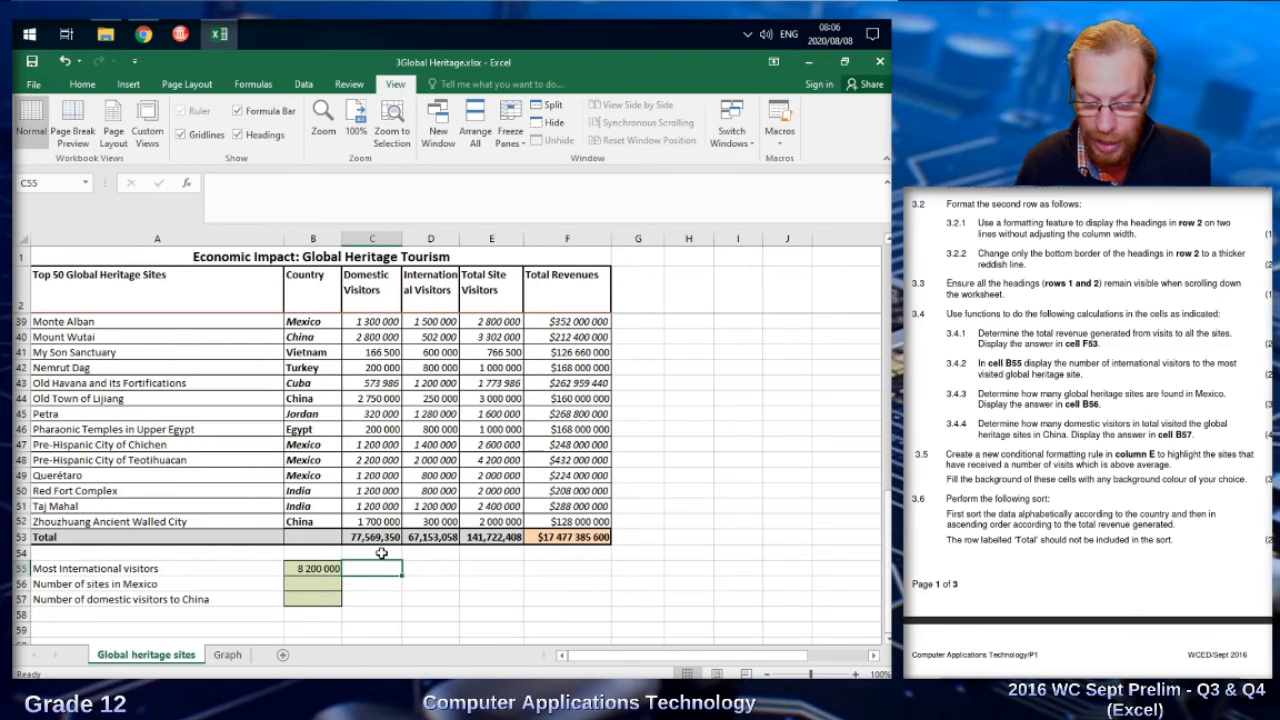
text(=large)
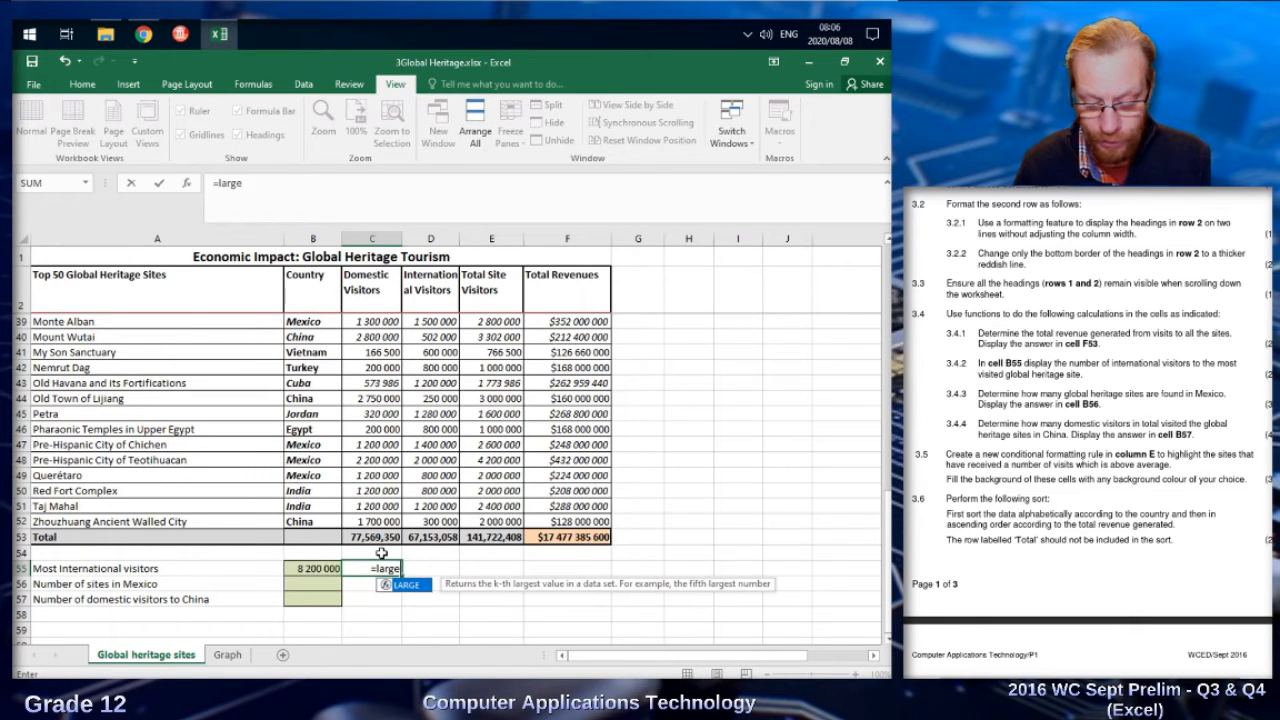
text((d)
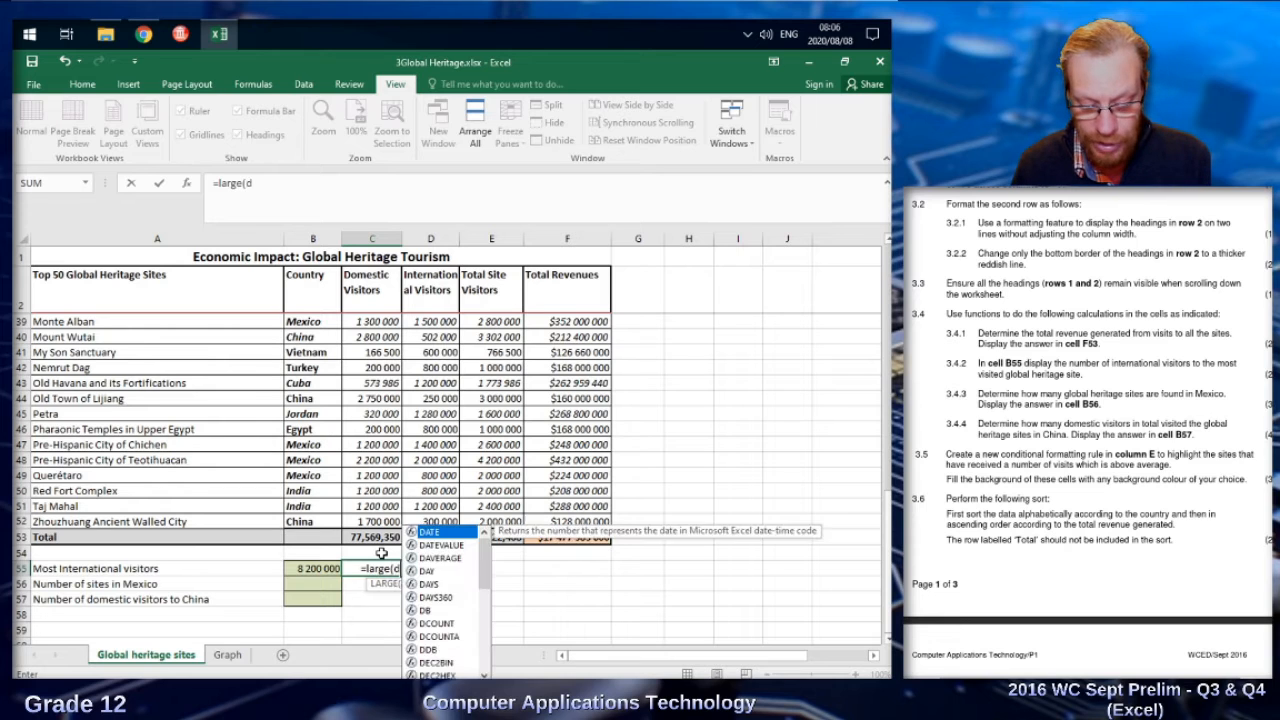
text(3:d52)
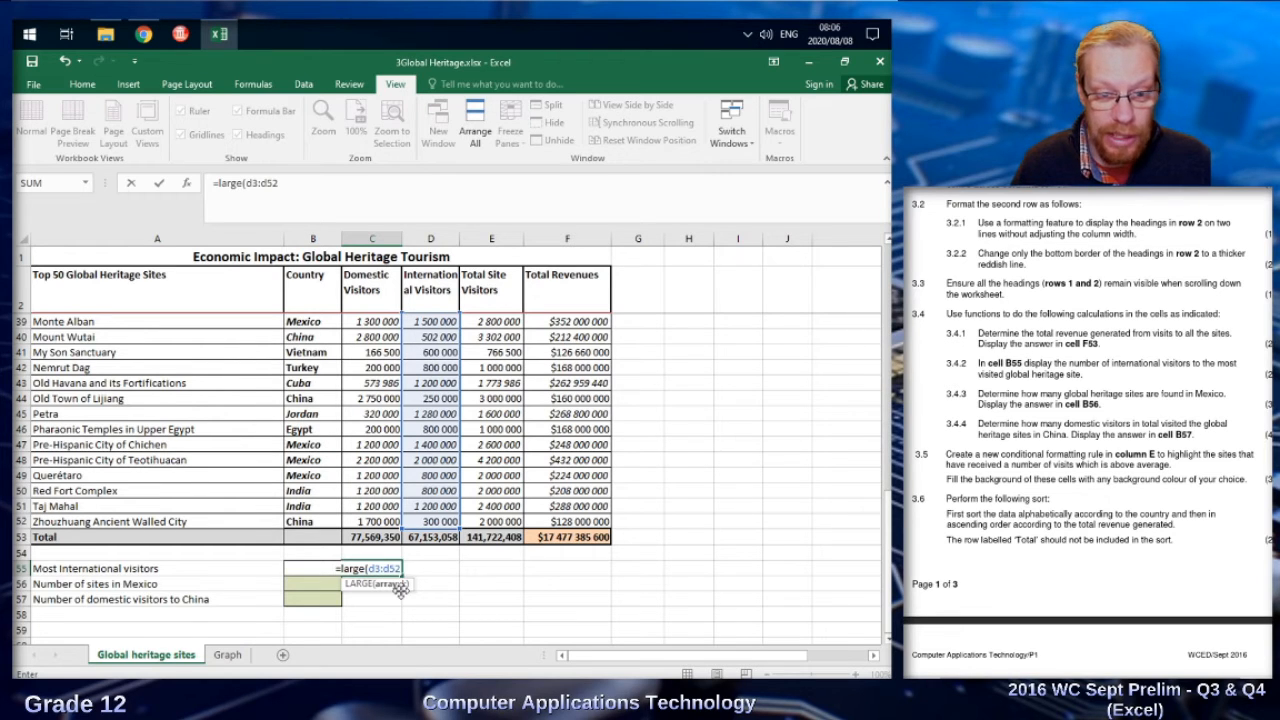
text(;)
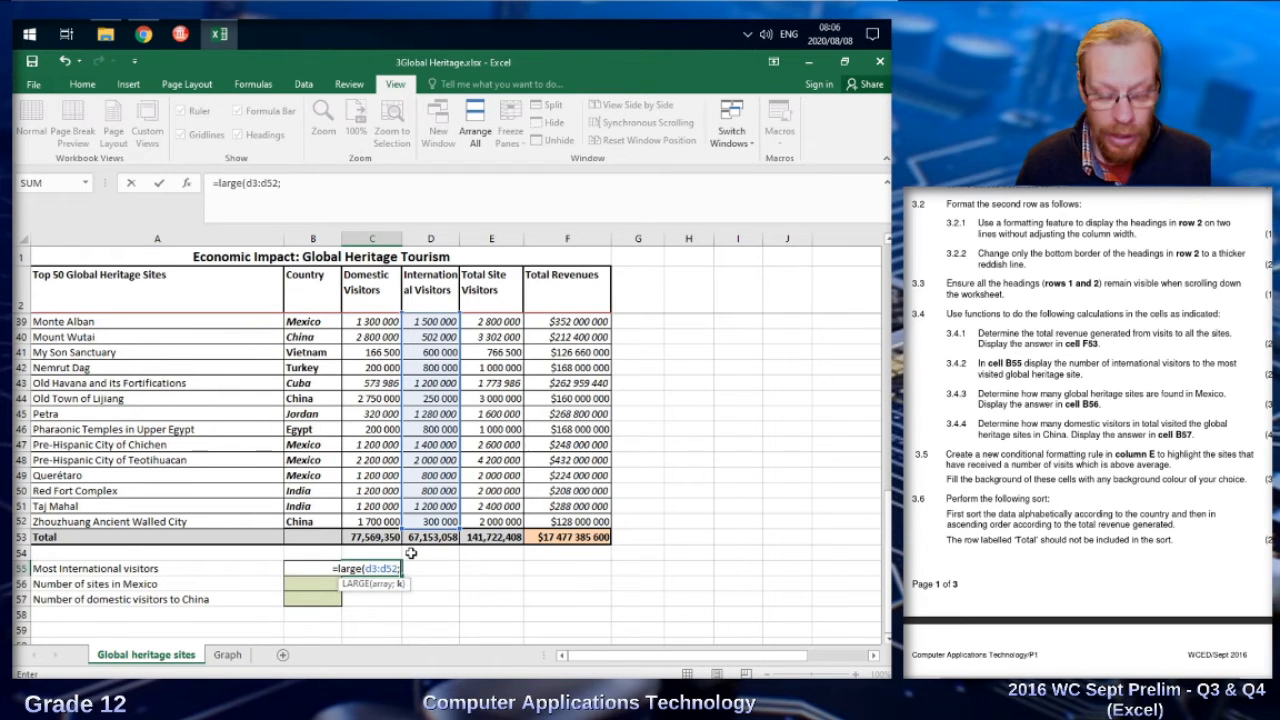
text(1))
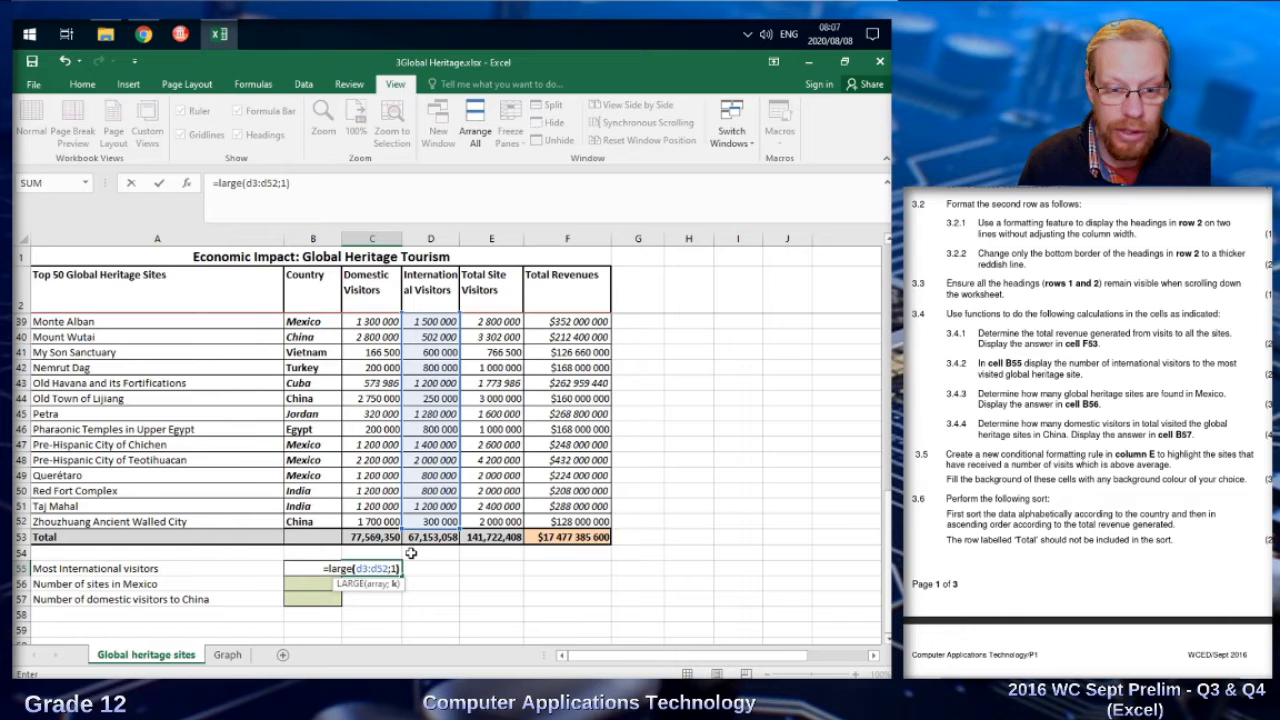
key(Return)
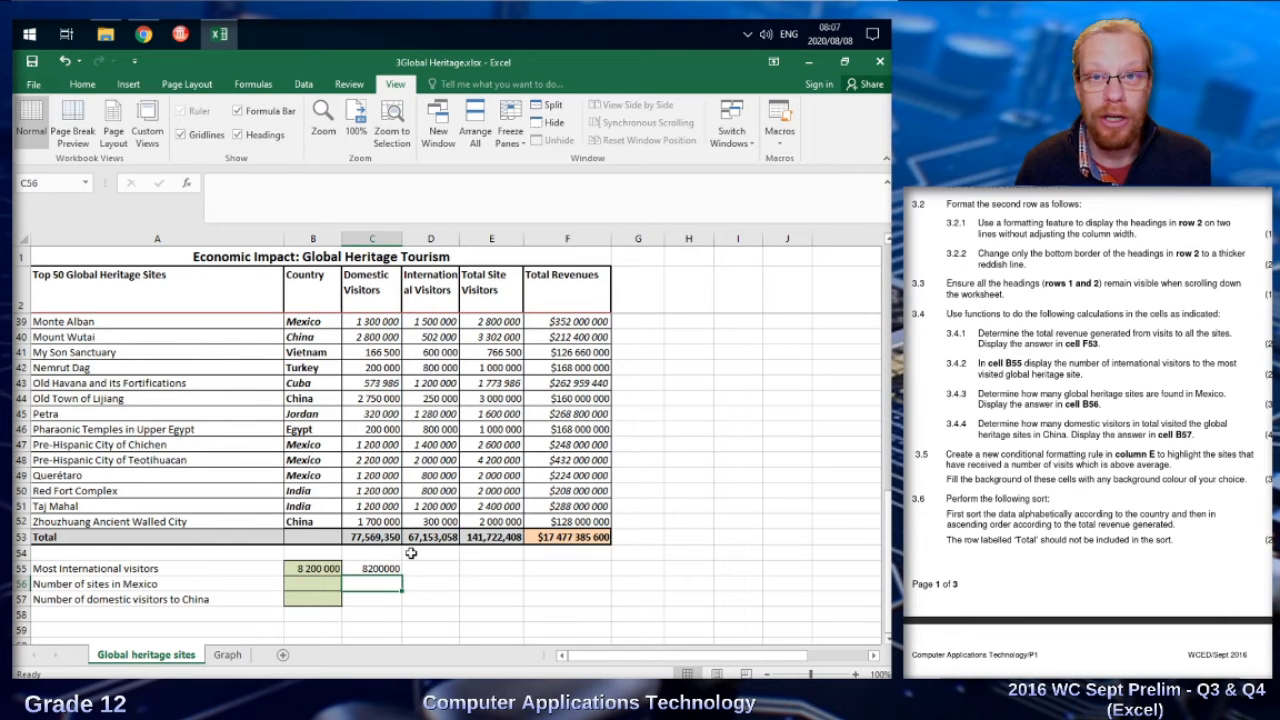
key(Up)
key(Delete)
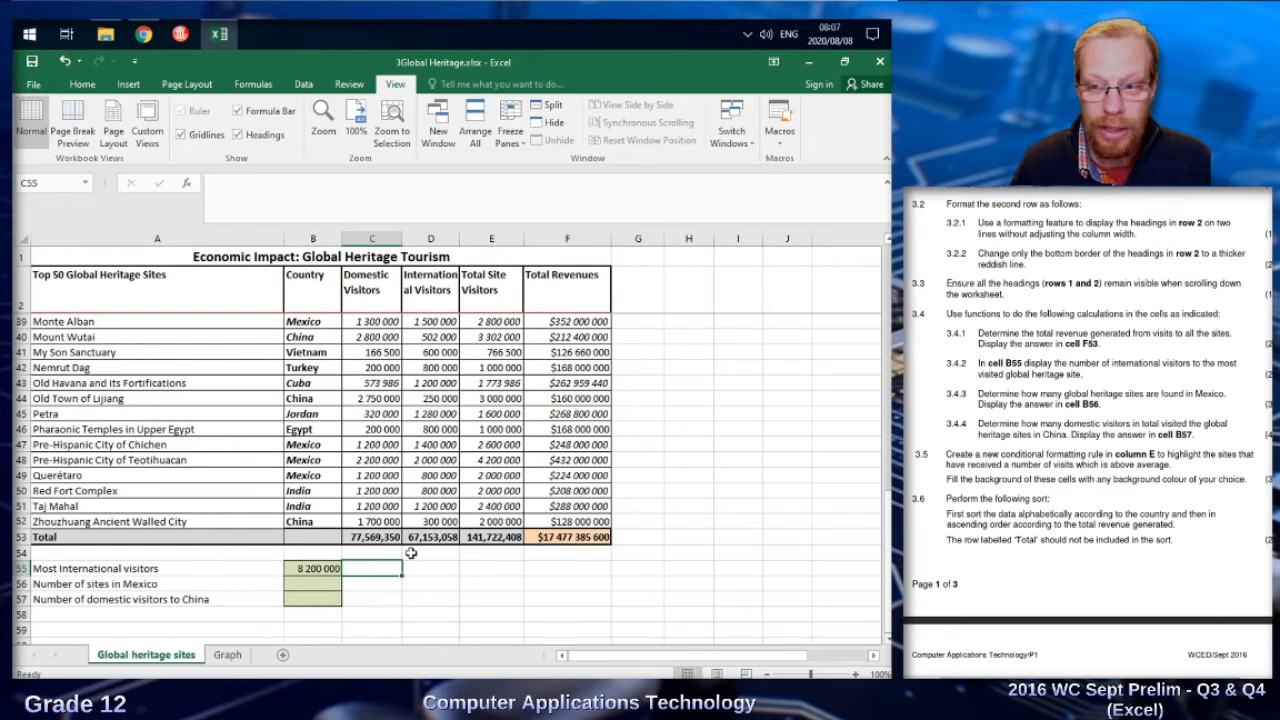
Step: Count the heritage sites in Mexico in cell B56 with =countif(b3:b52;"Mexico")
key(Left)
key(Down)
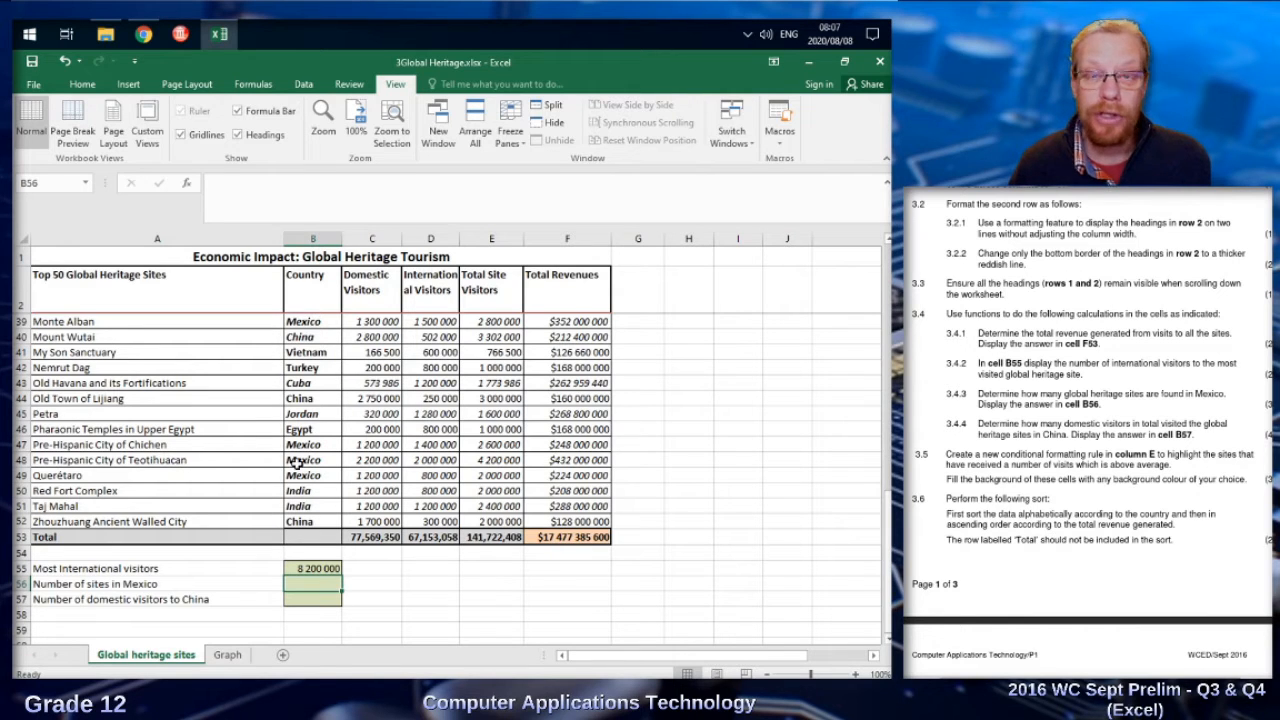
text(=)
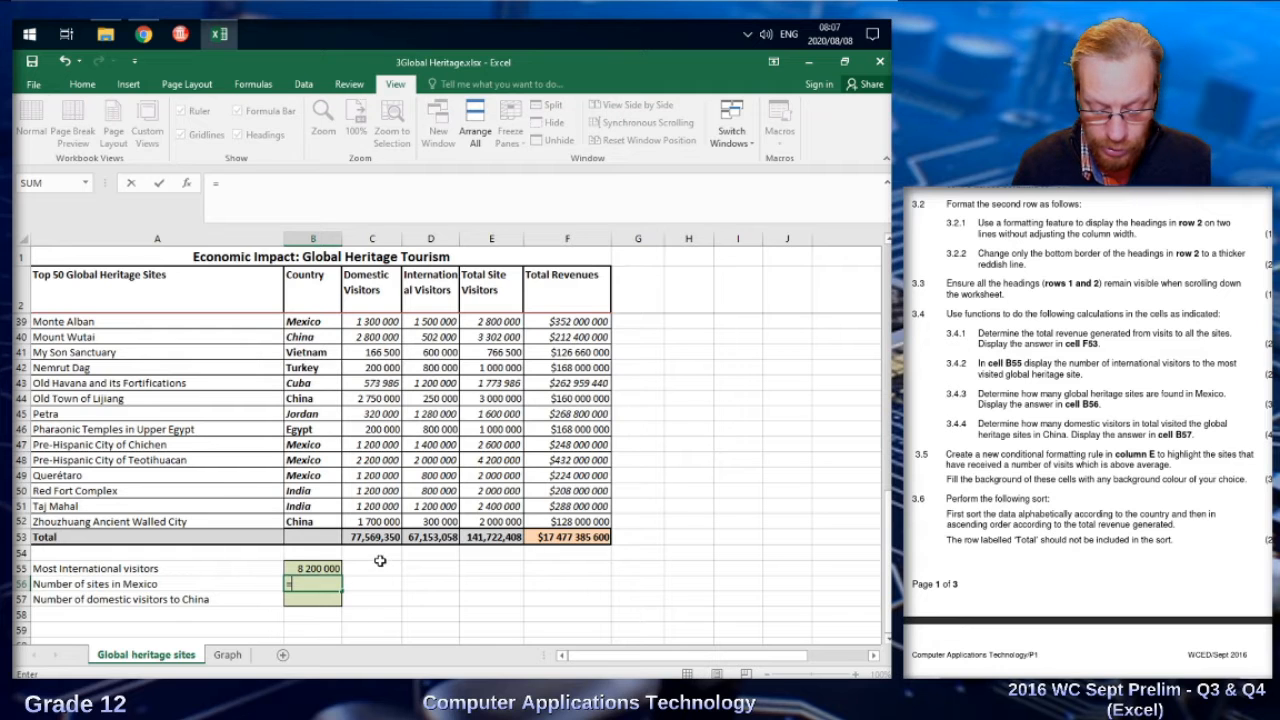
text(countif)
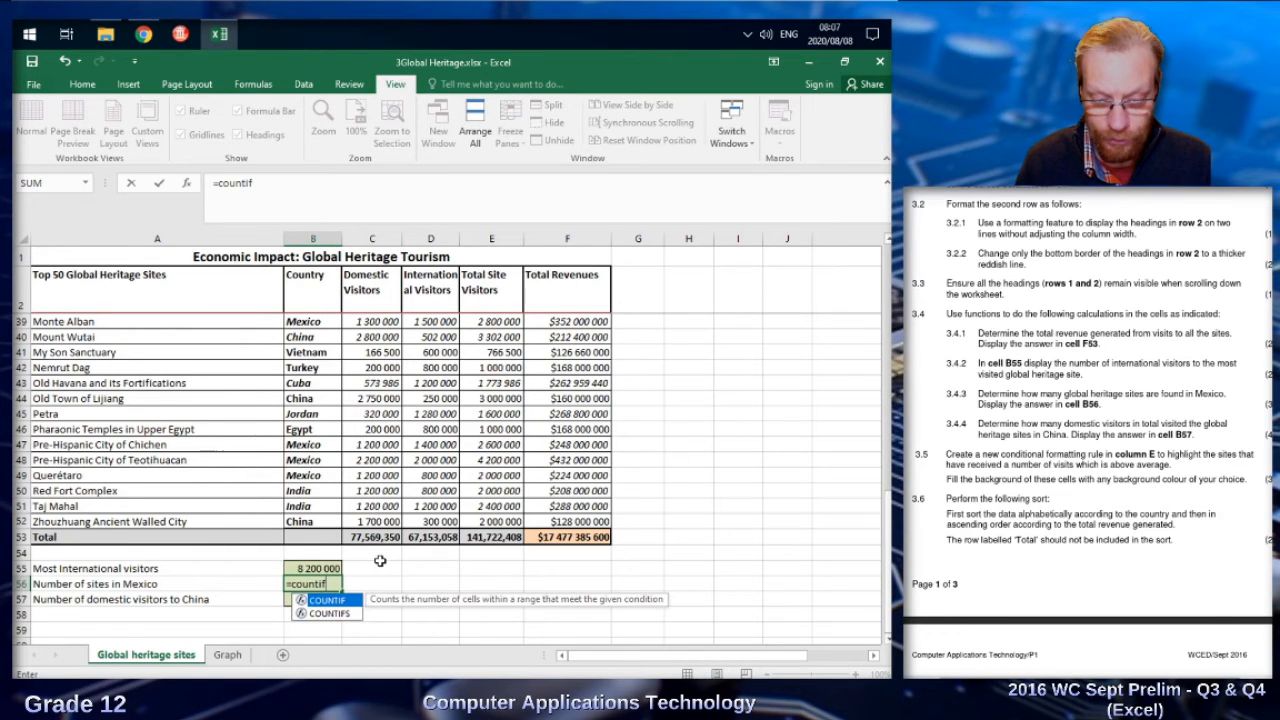
text(()
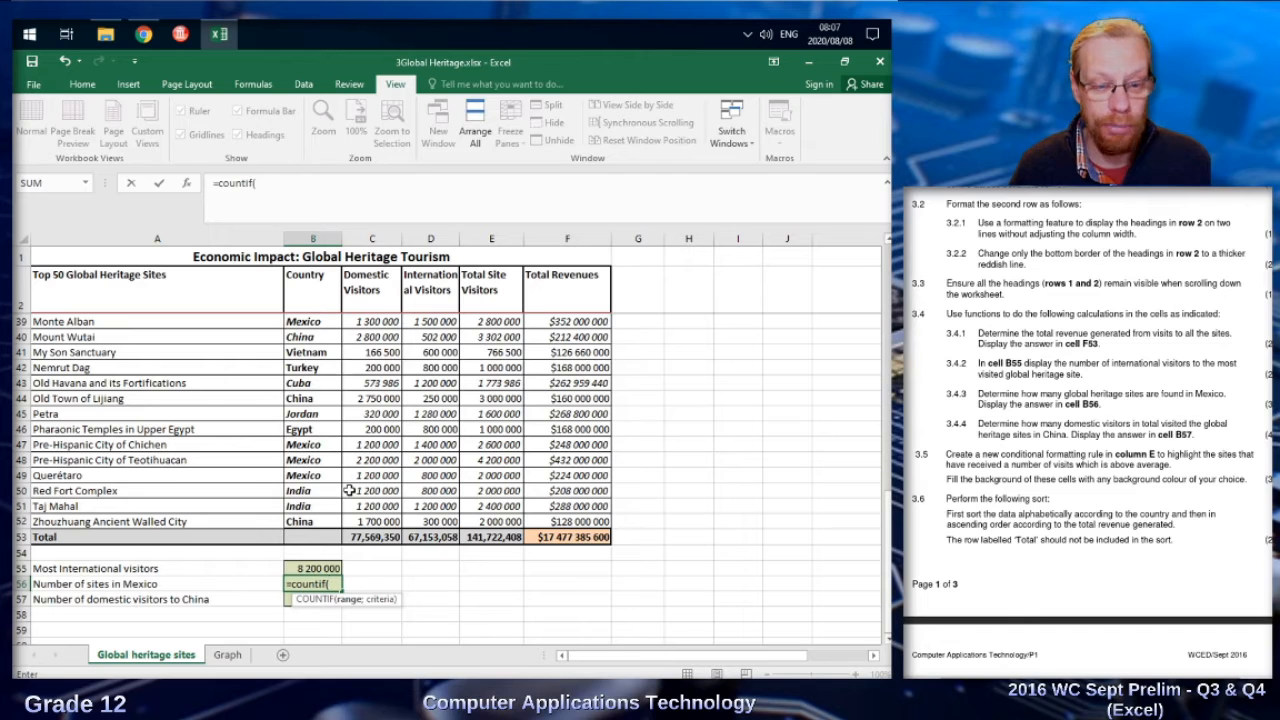
text(b)
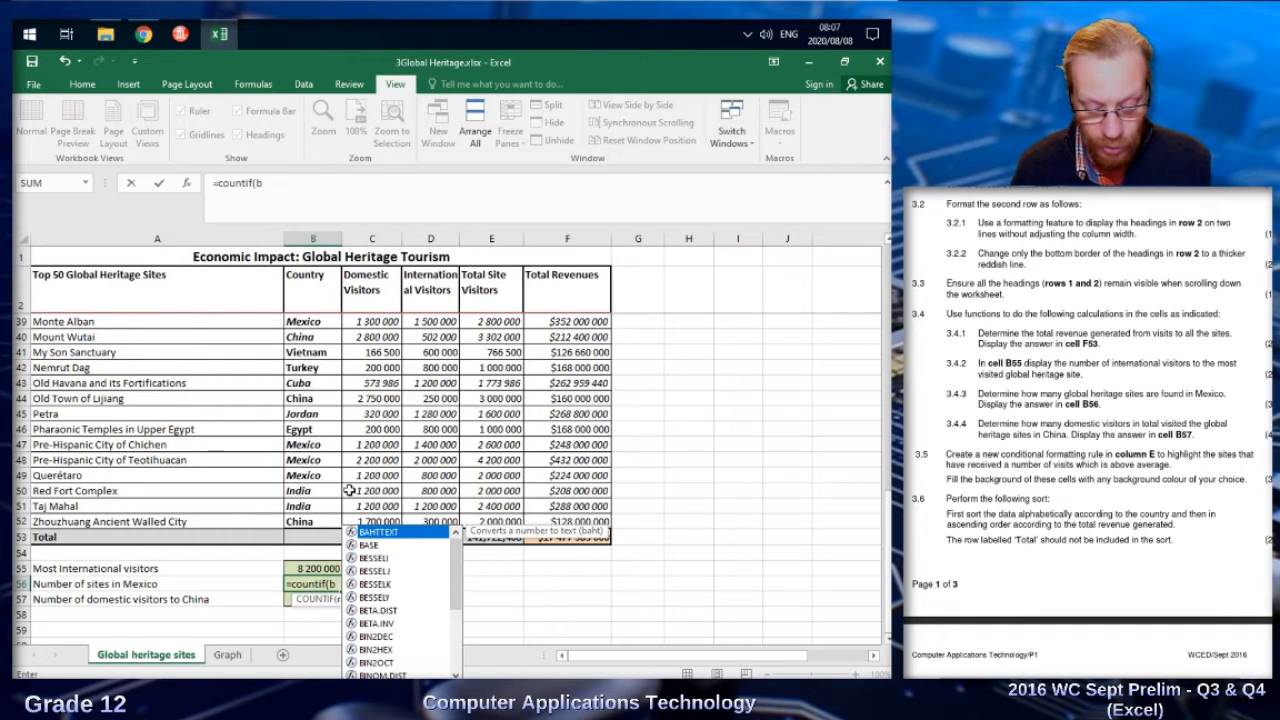
text(3:b5)
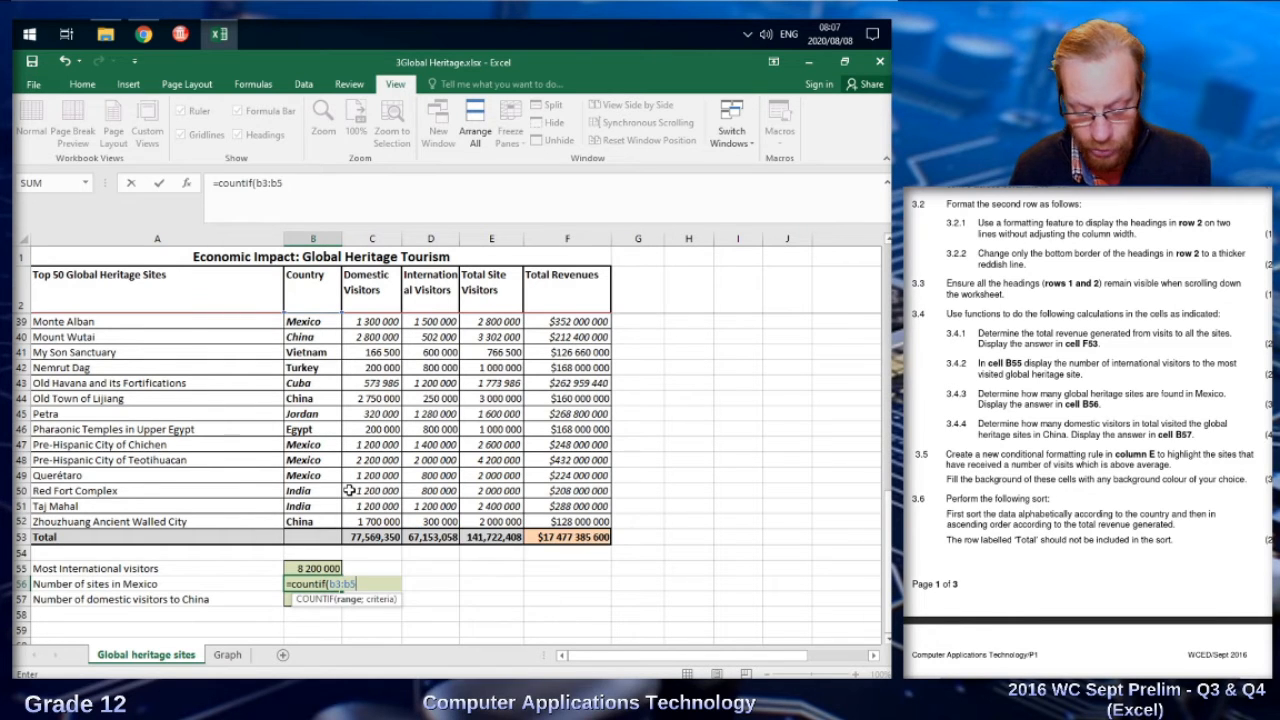
text(2;)
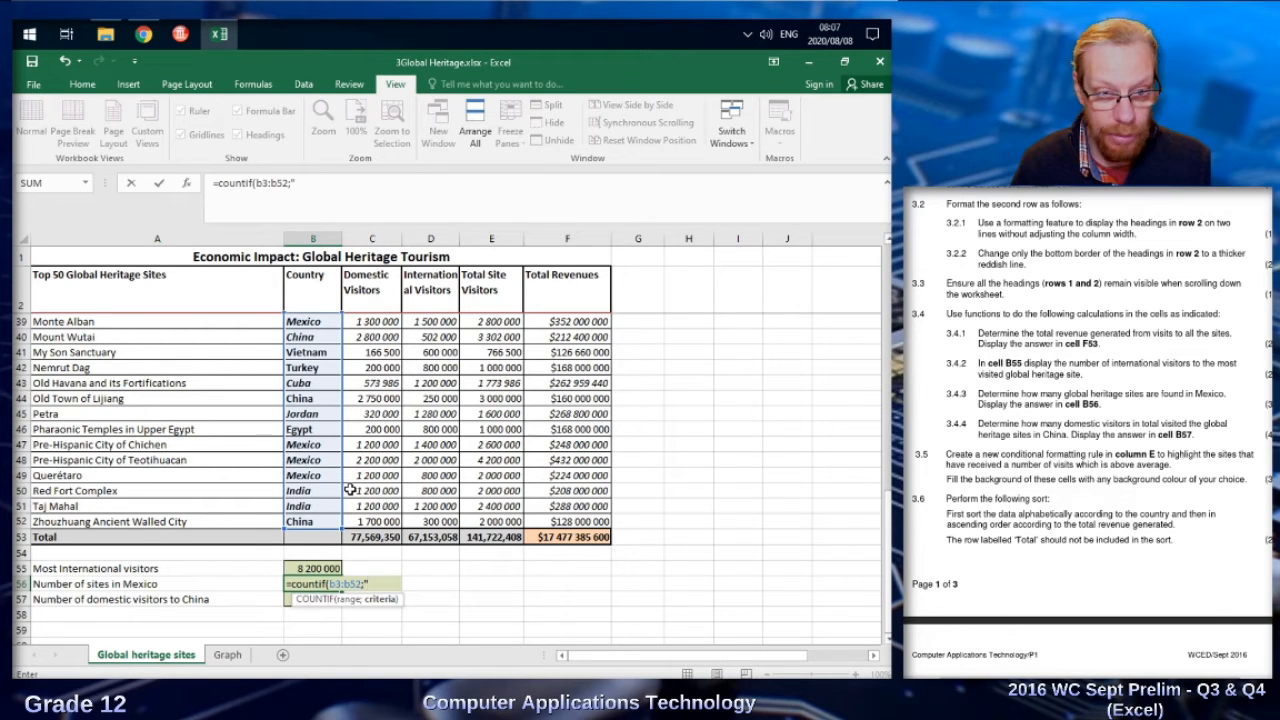
text("Mexic)
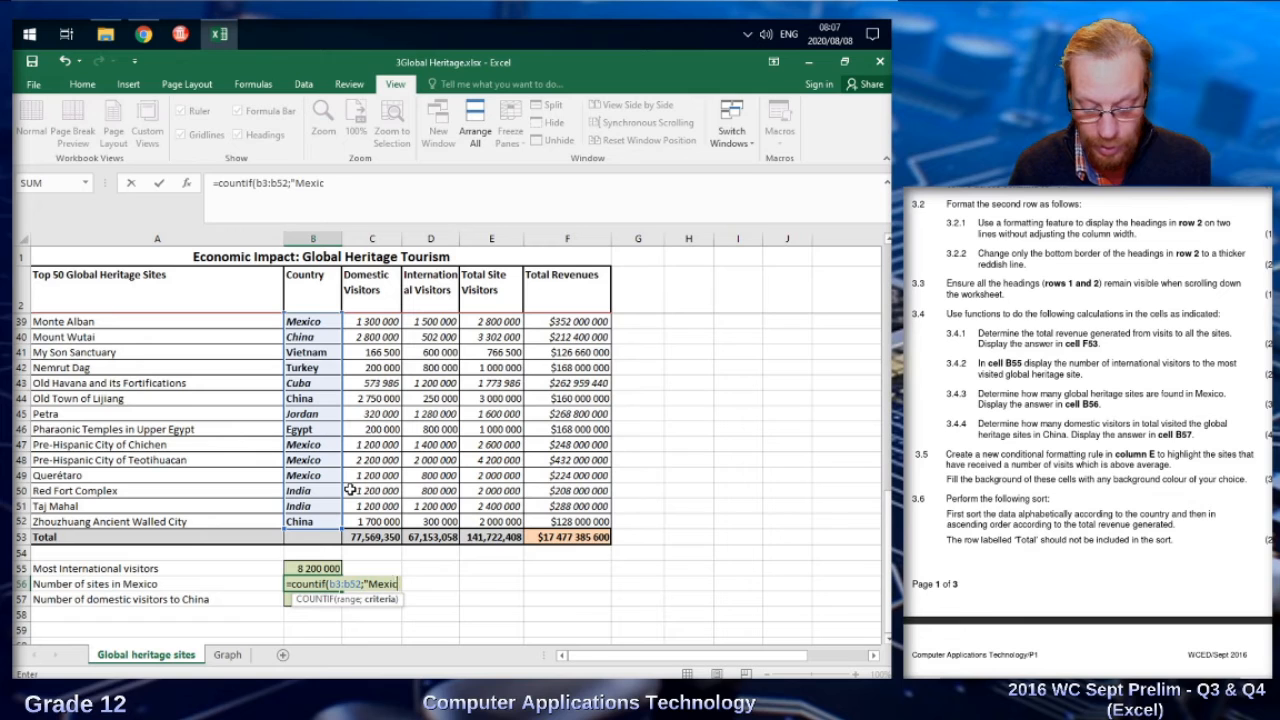
text(o"))
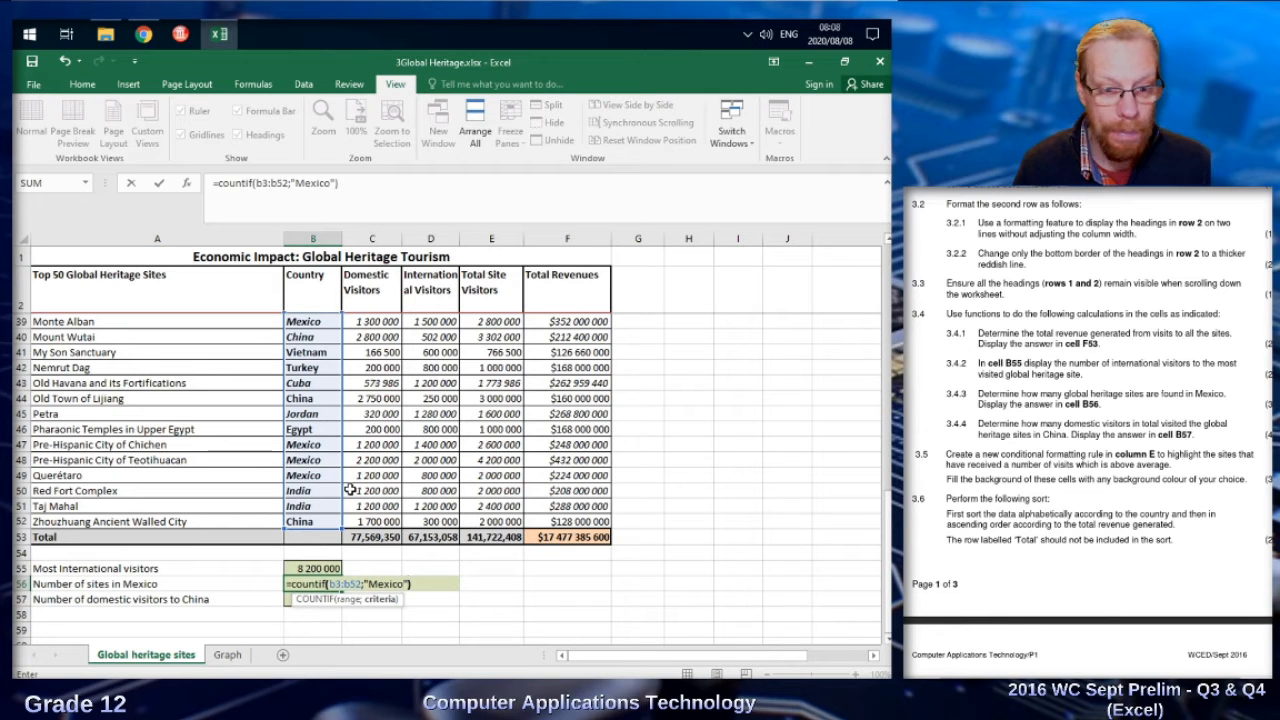
key(Return)
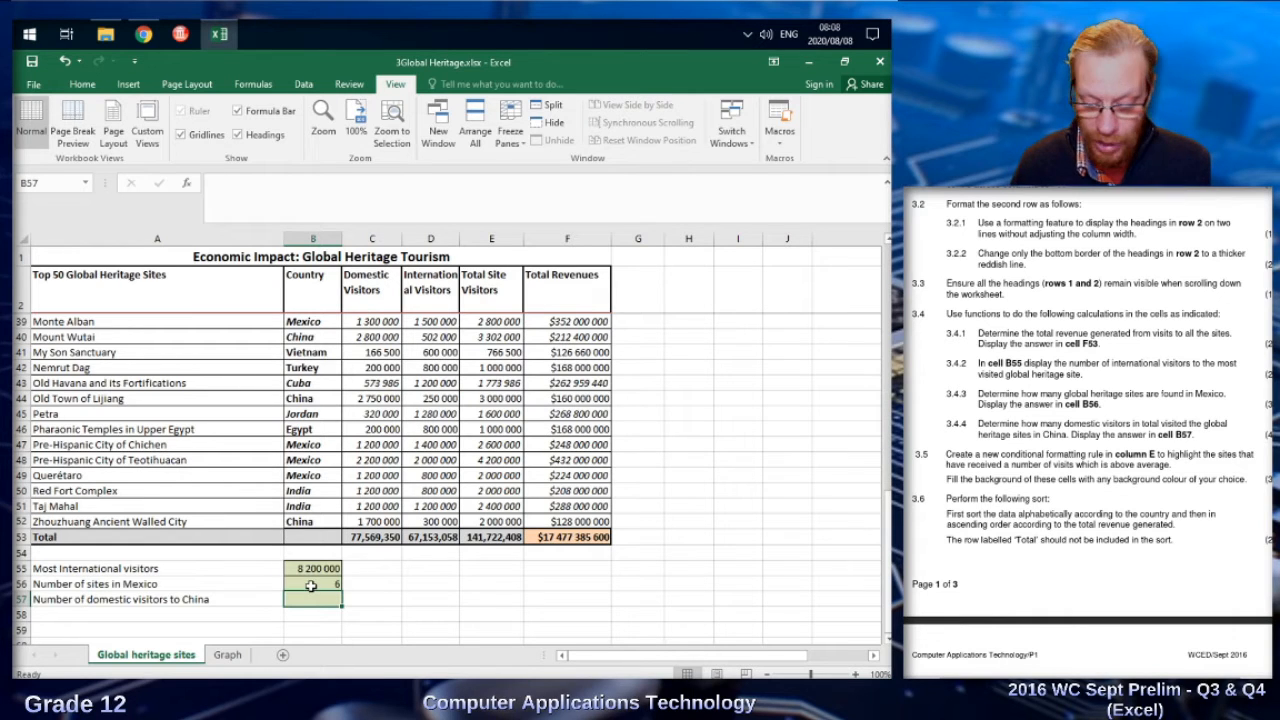
Step: Calculate the total domestic visitors to sites in China in cell B57 with =sumif(b2:b52;"China";c3:c52)
text(=sumif()
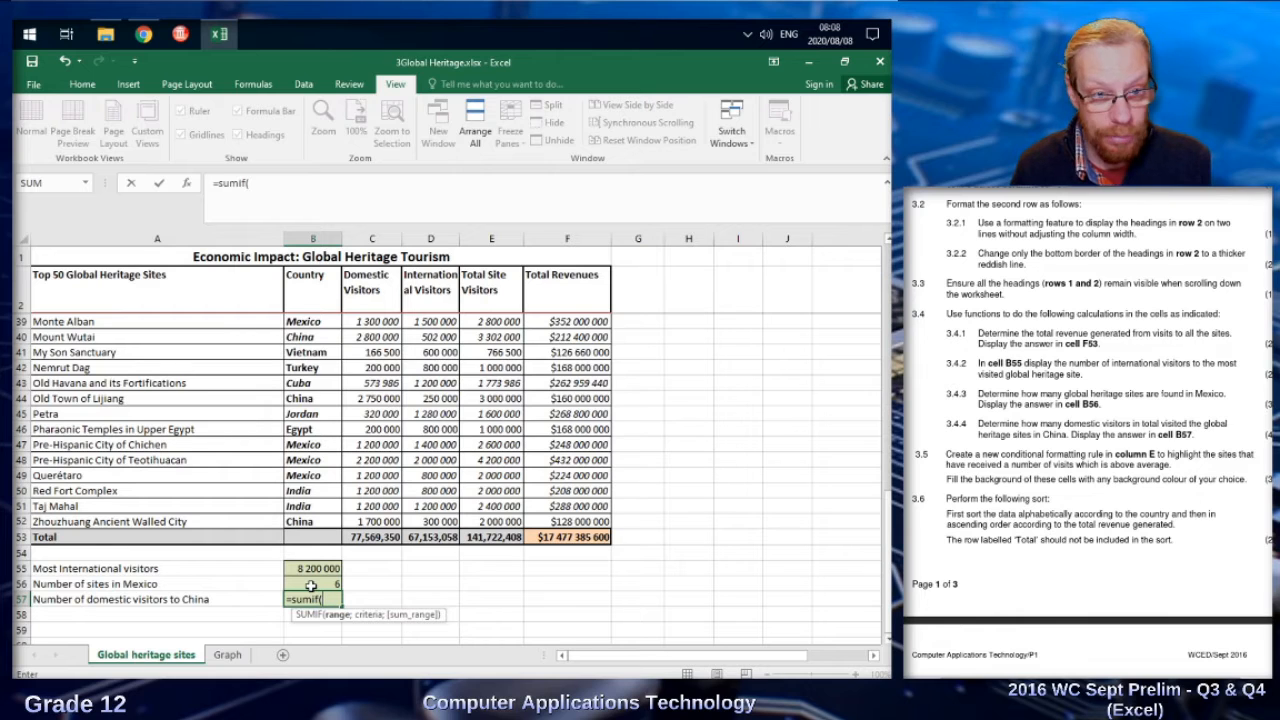
text(b2:)
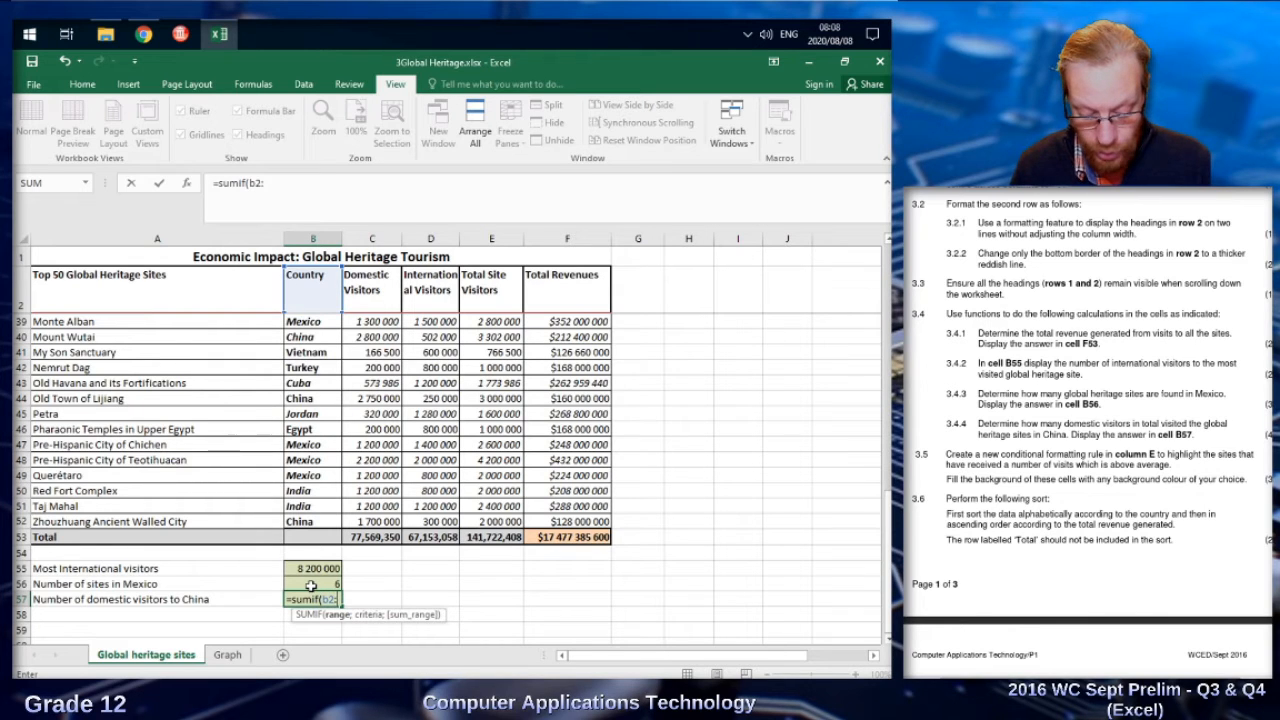
text(b52)
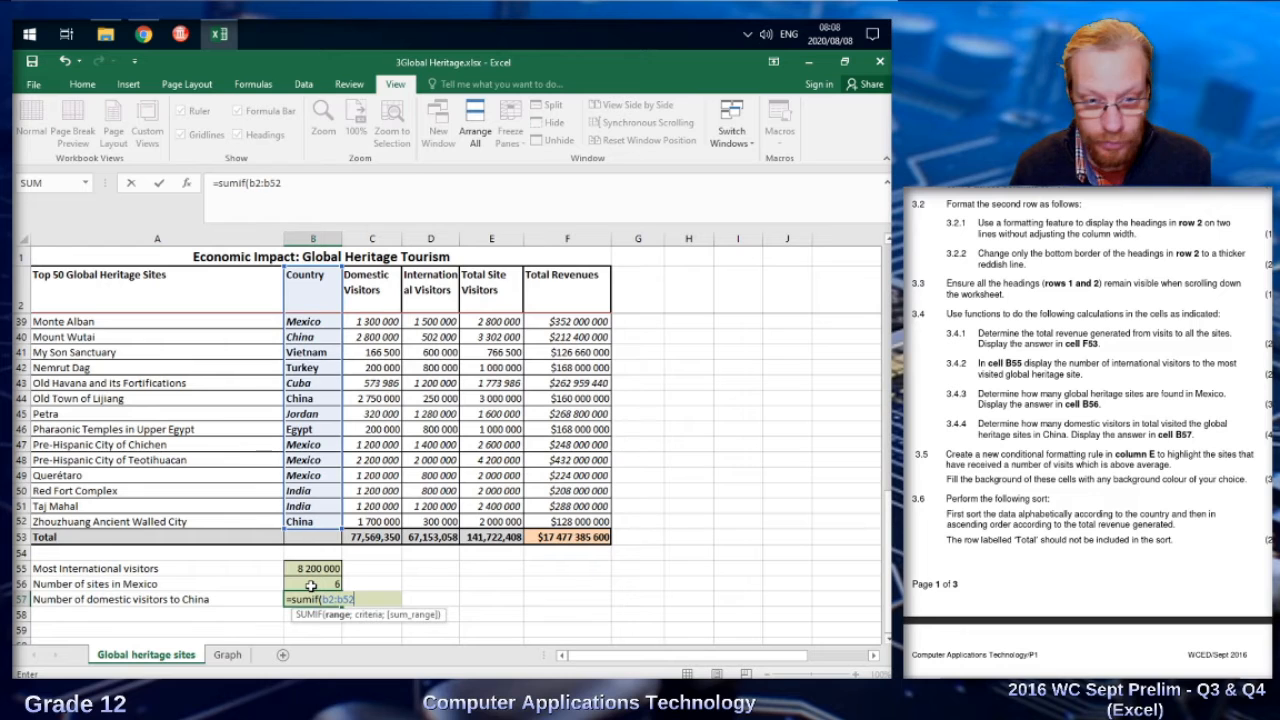
text(;)
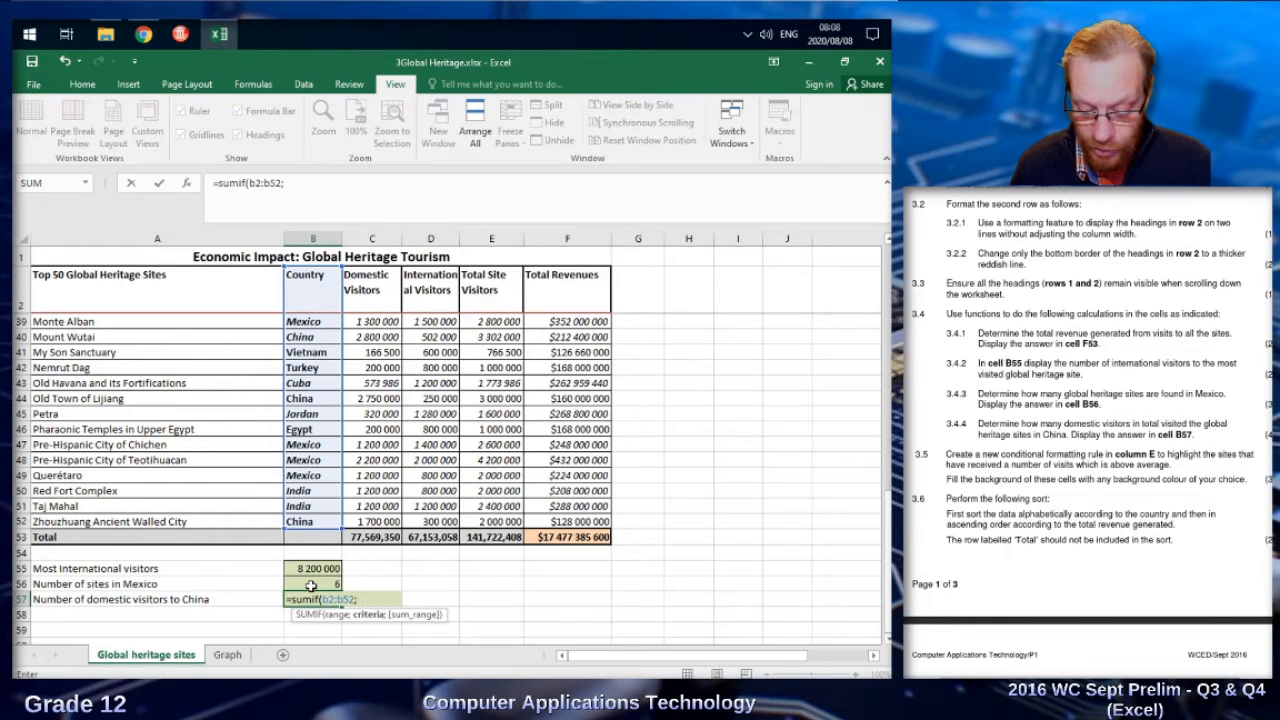
text("China)
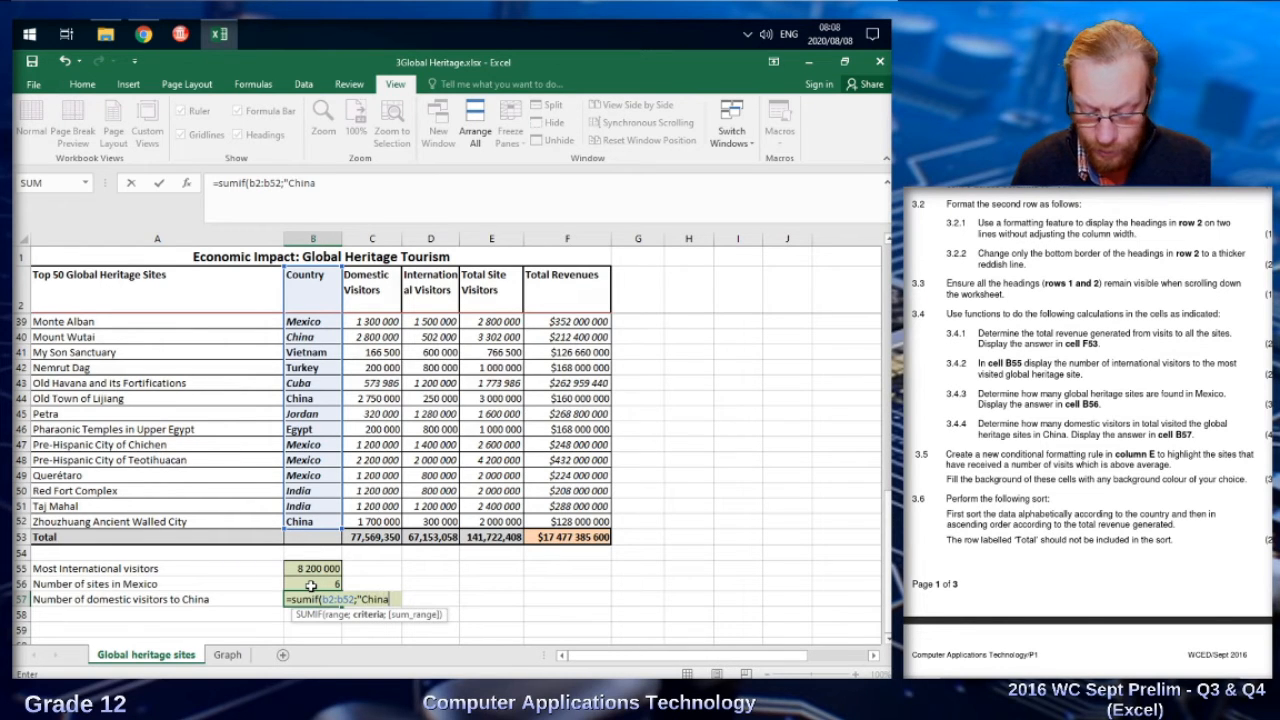
text(")
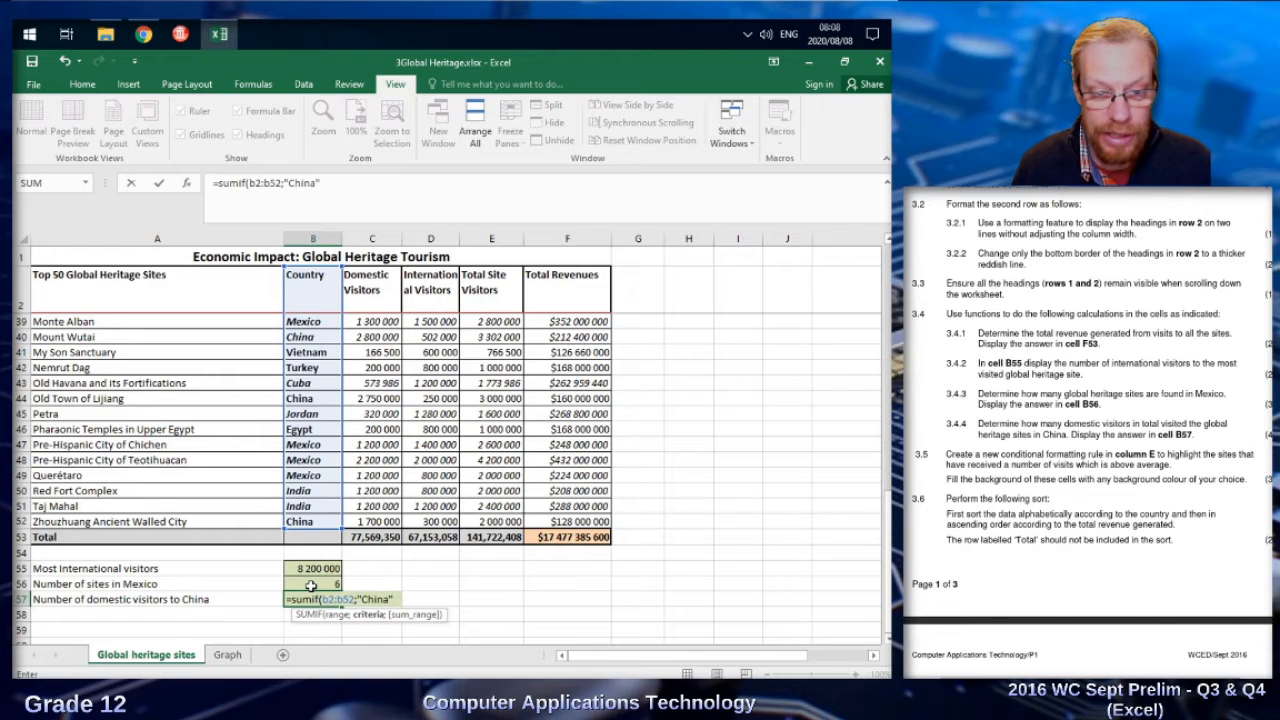
text(;)
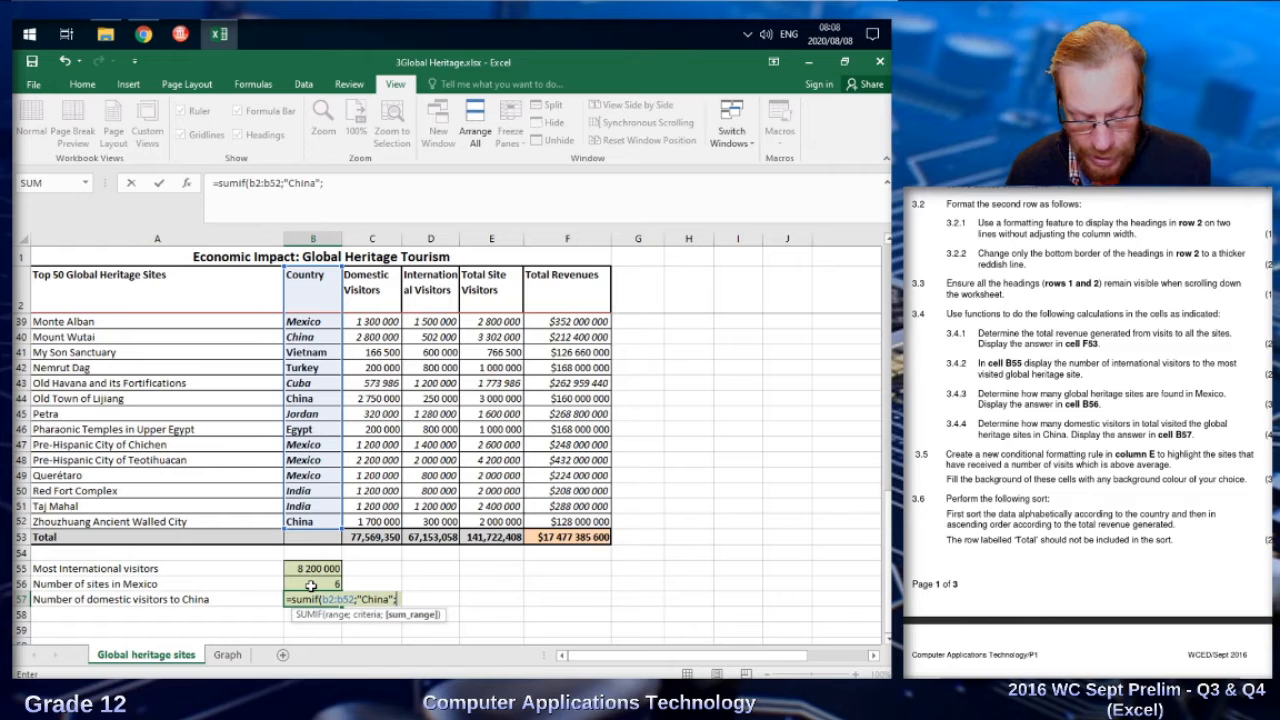
text(c3)
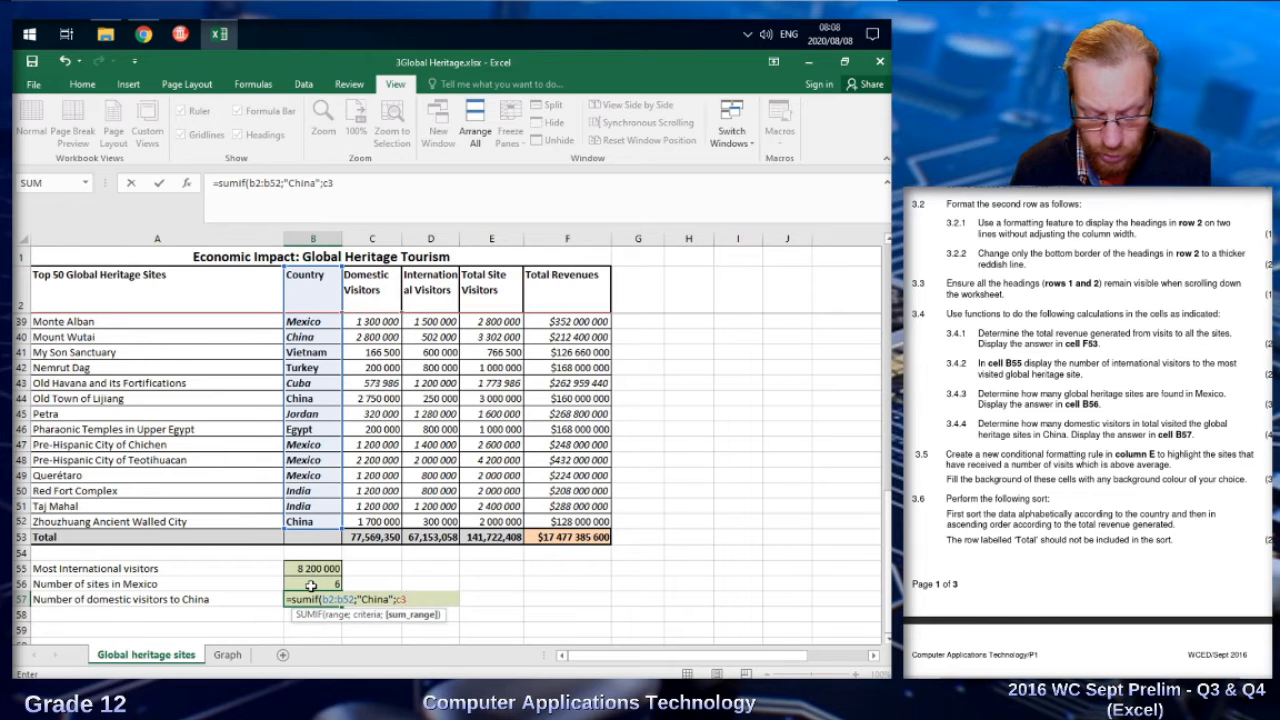
text(:c52)
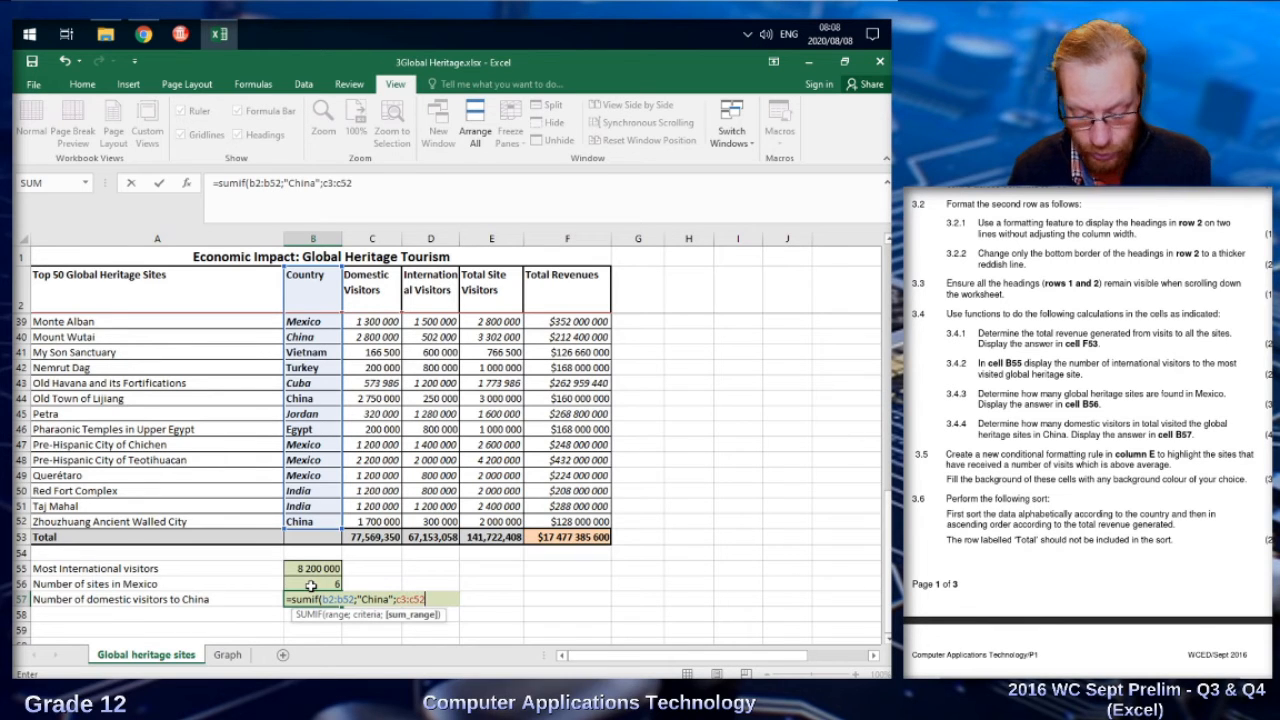
text())
key(Return)
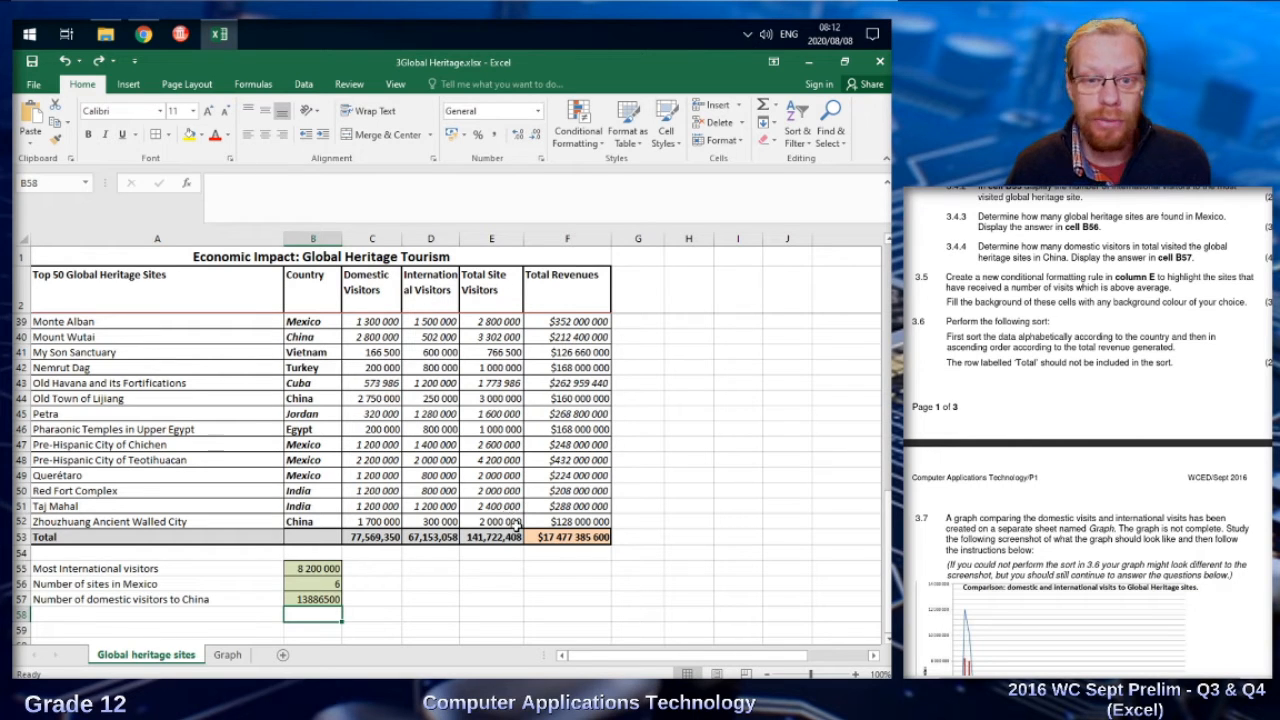
Step: Add a conditional formatting rule to C3:E52 that fills values above the selected range's average with light blue
drag(495, 522, 372, 318)
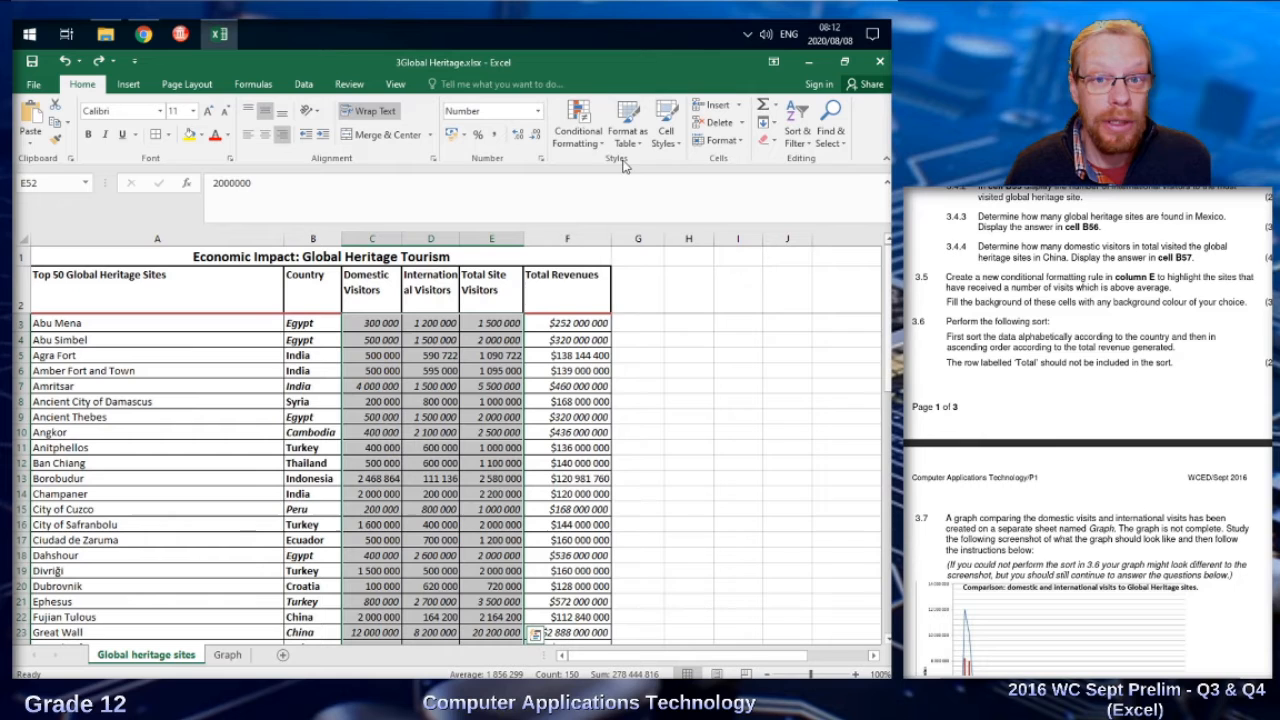
click(581, 128)
mouse_move(615, 168)
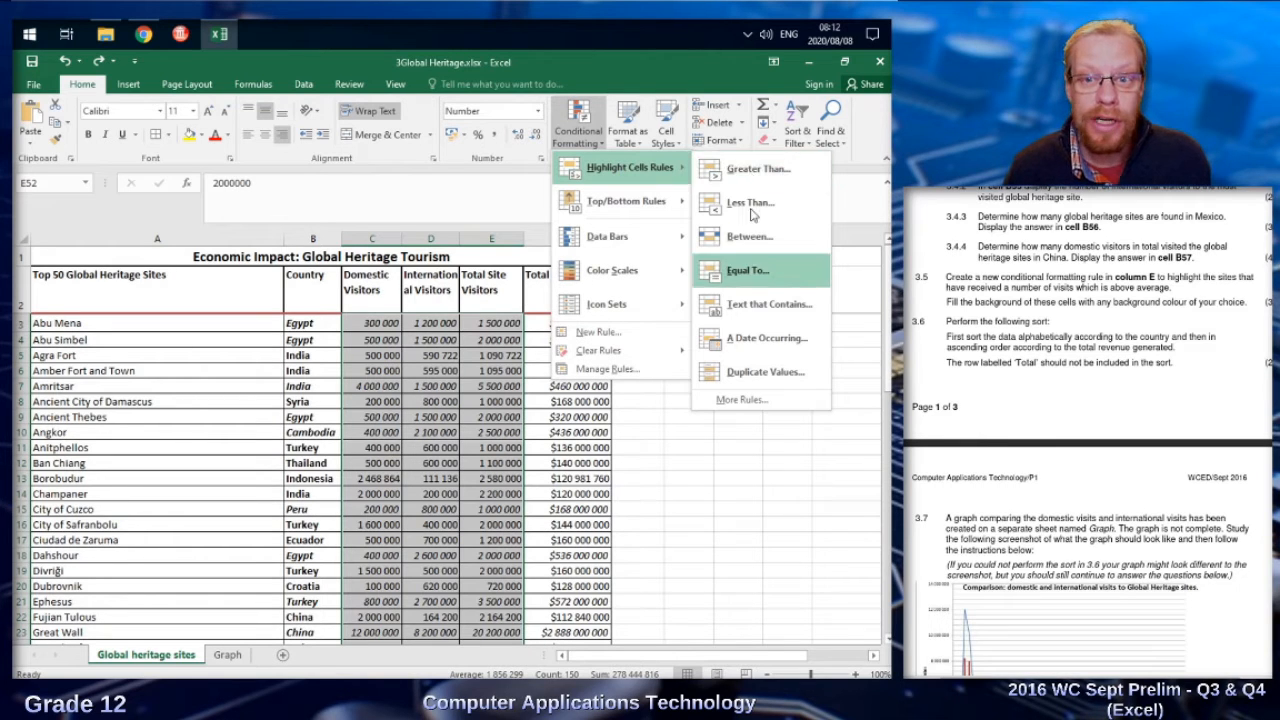
click(741, 399)
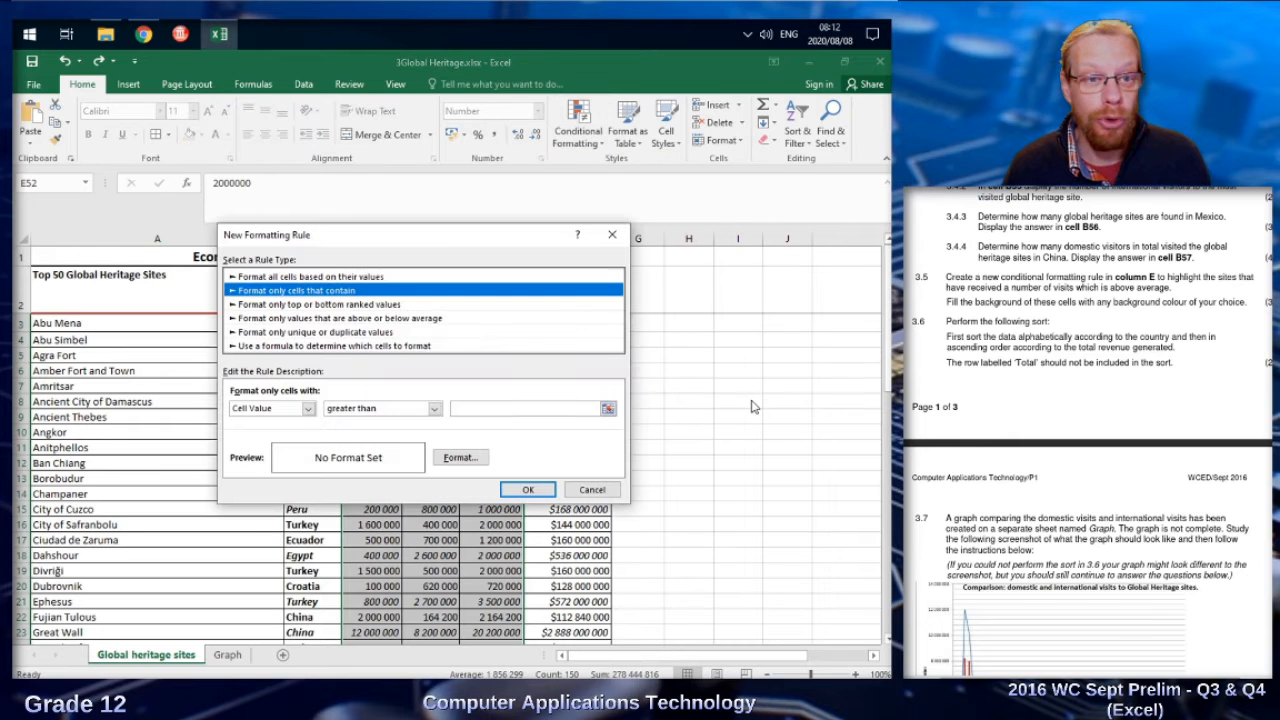
click(300, 318)
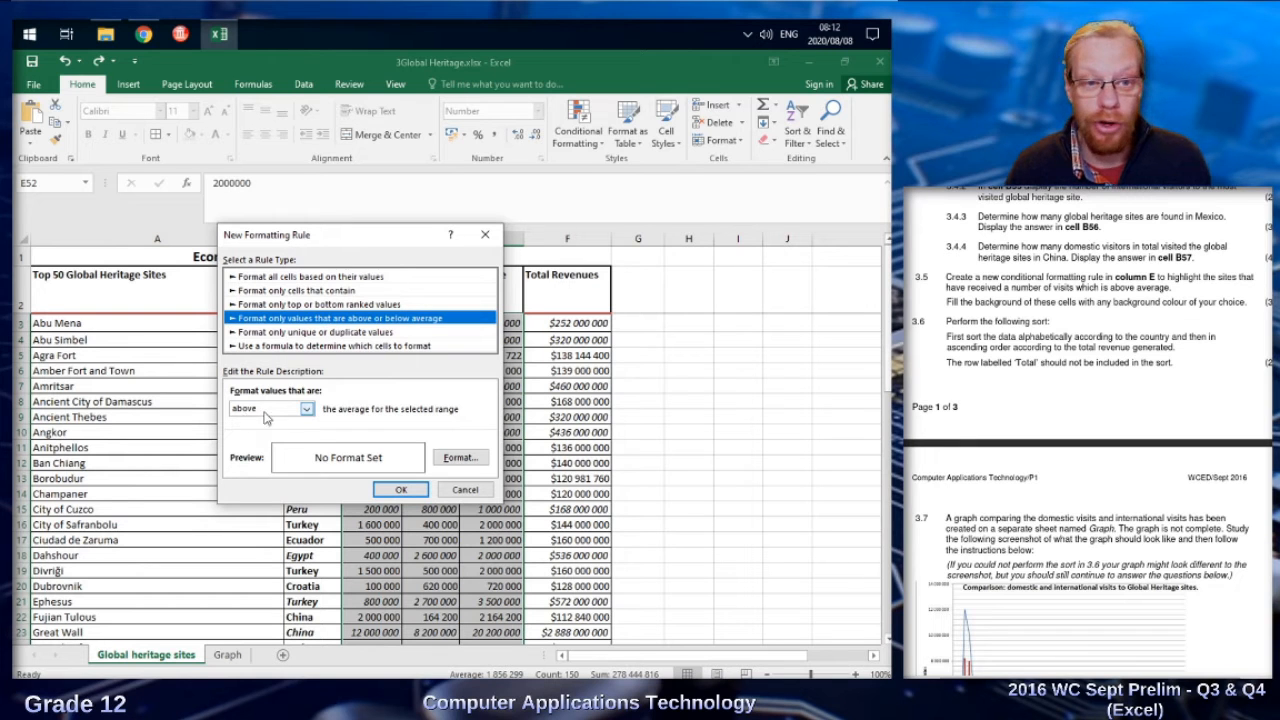
click(451, 457)
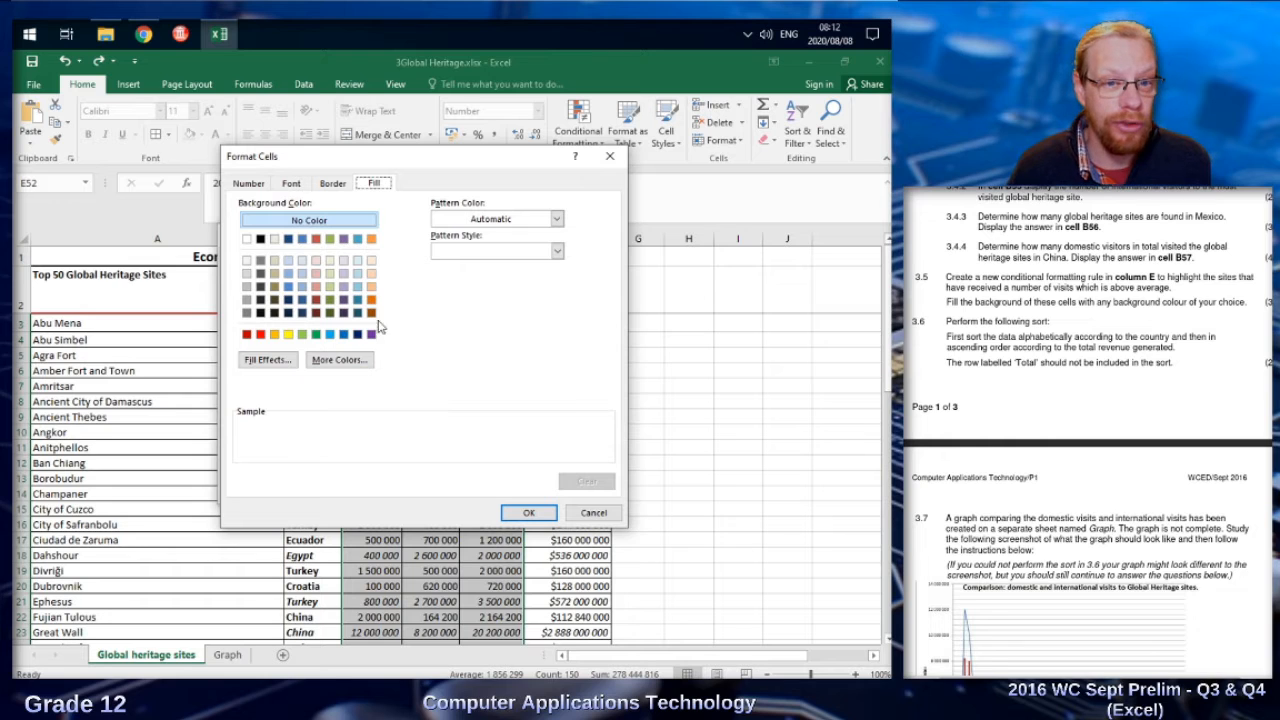
click(289, 274)
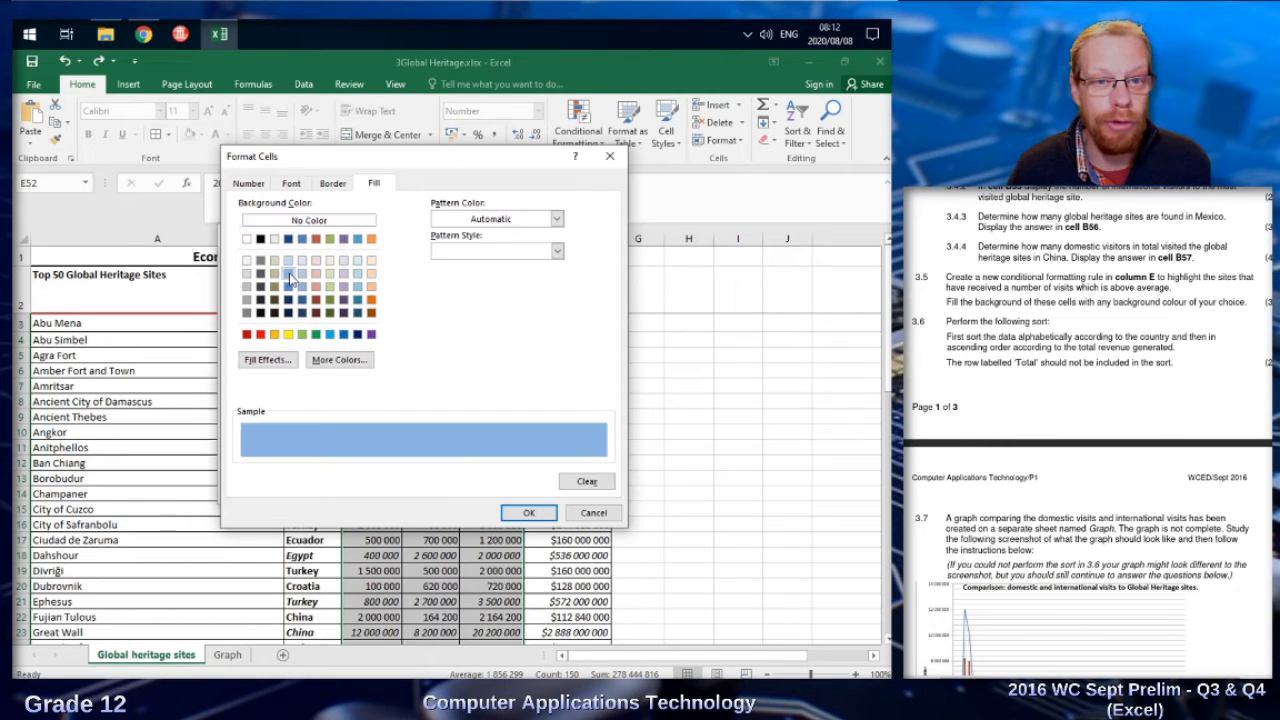
click(529, 513)
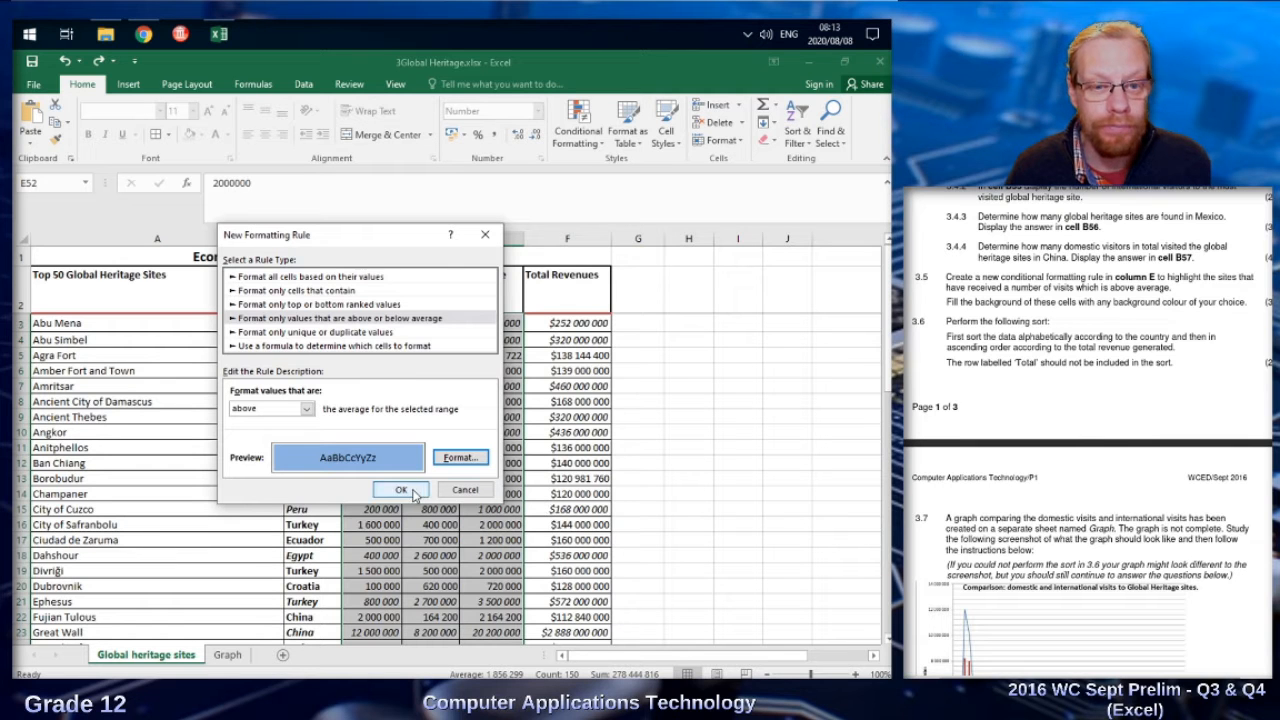
click(414, 494)
click(617, 477)
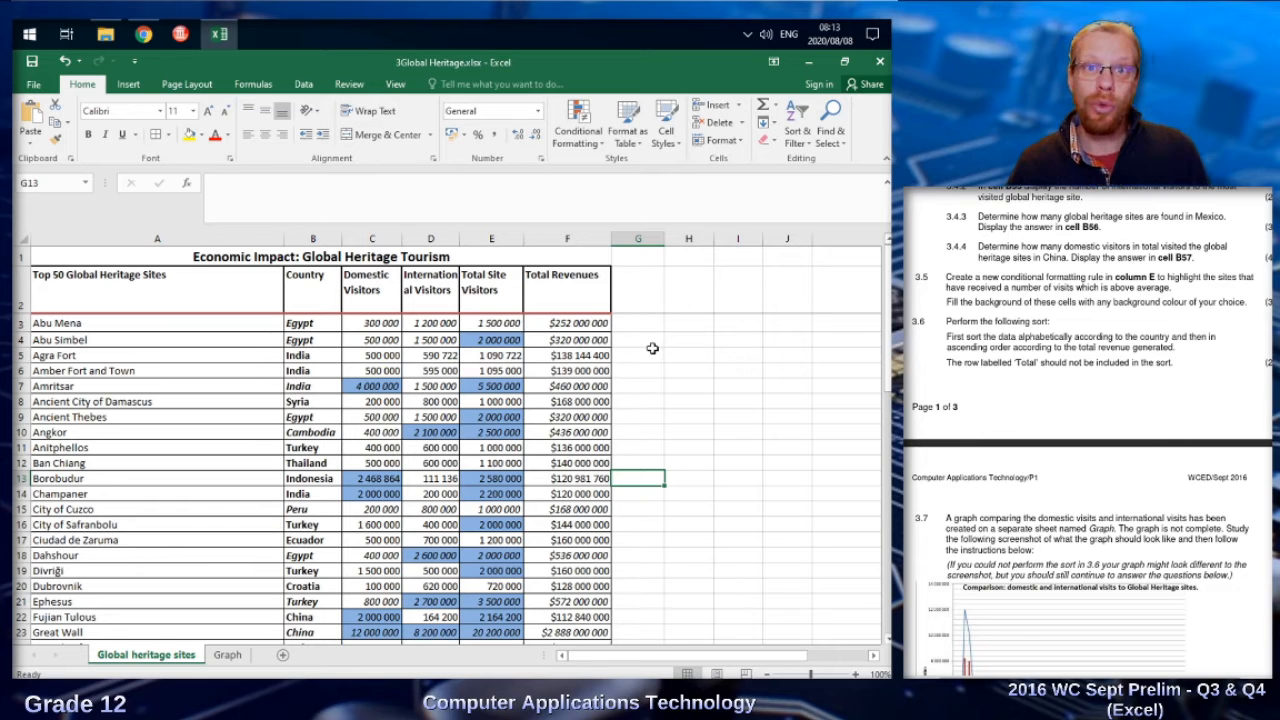
Step: Sort the heritage site rows A3:F52, without the Total row, by the values in Column A from A to Z
scroll(653, 352, down, 1)
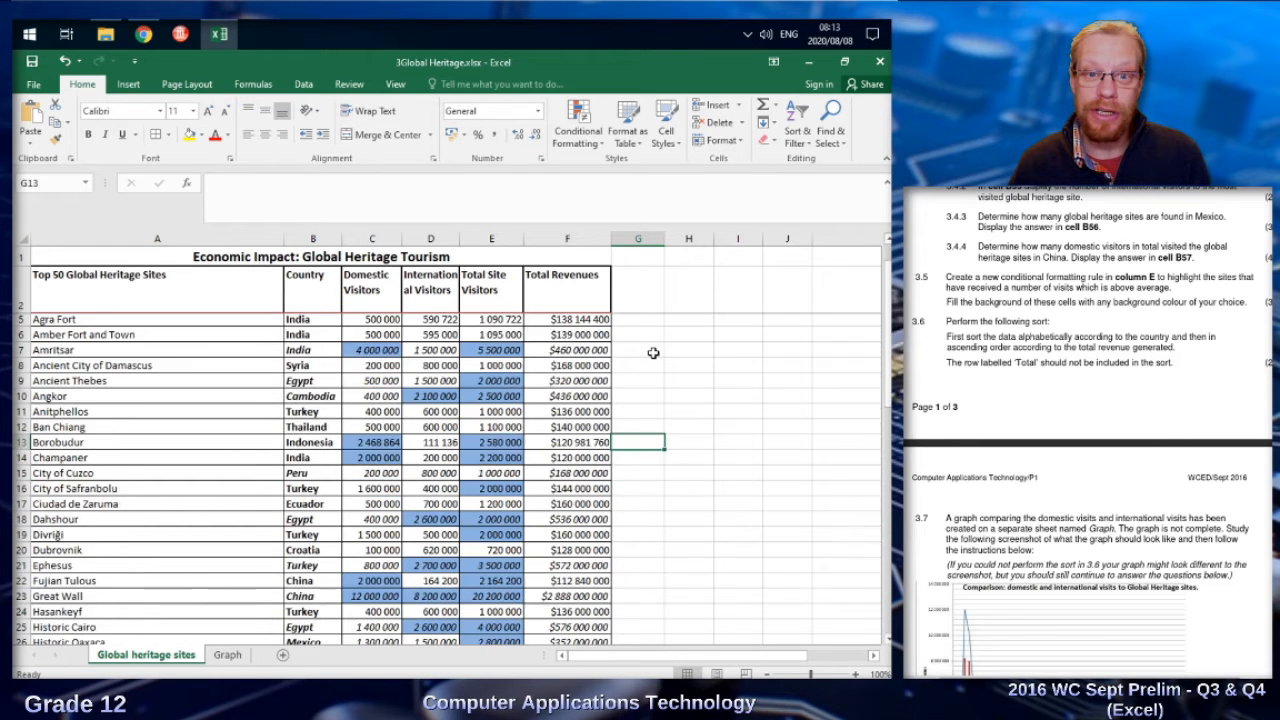
scroll(653, 352, down, 12)
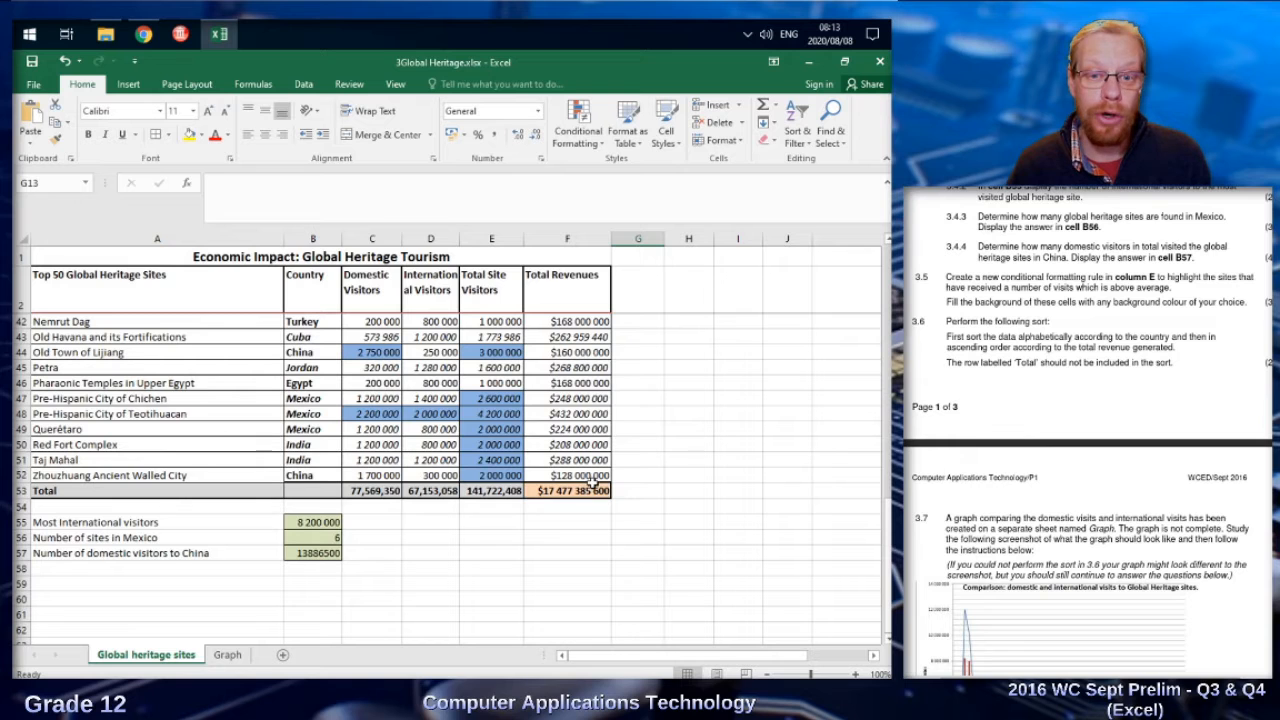
drag(590, 476, 63, 323)
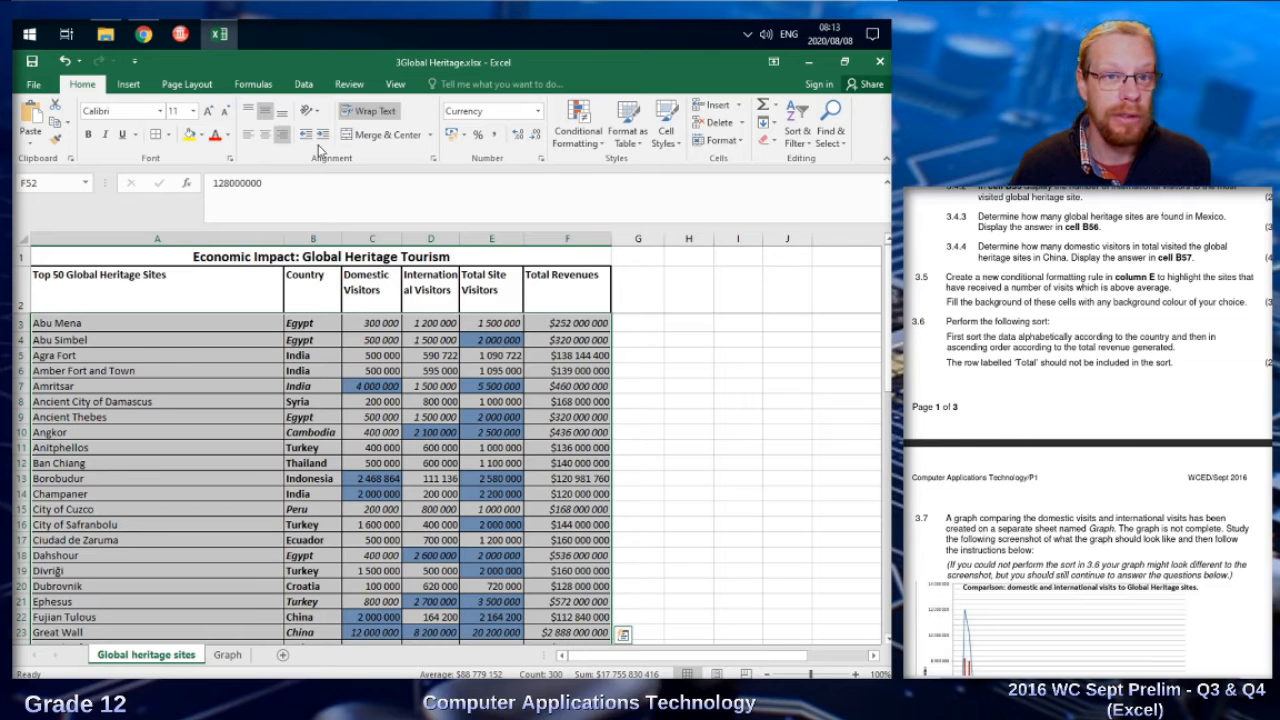
click(304, 86)
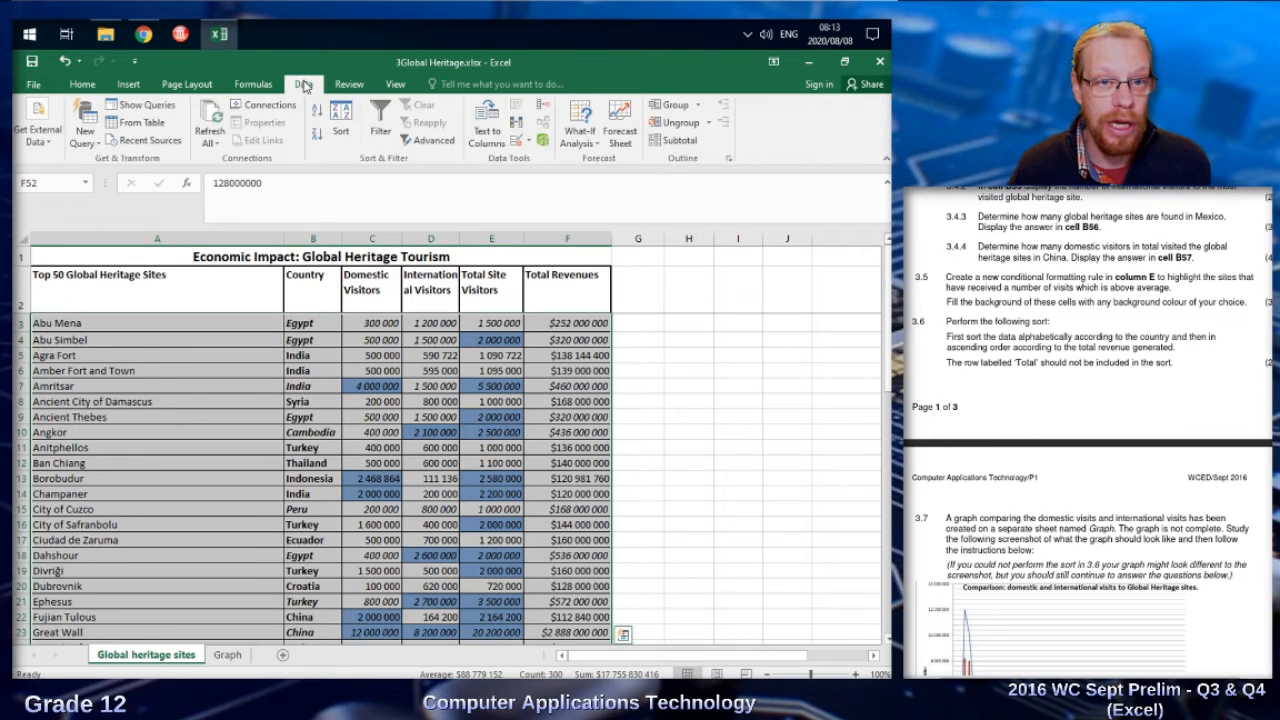
click(341, 122)
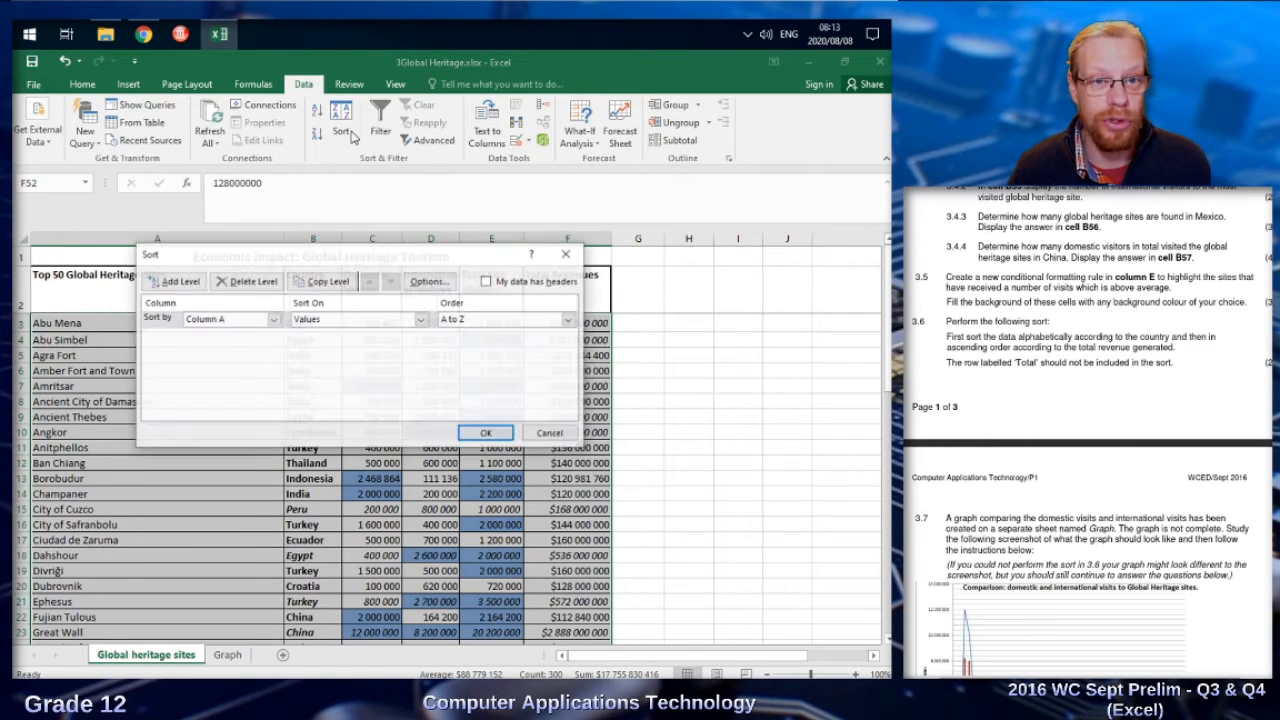
click(274, 321)
click(274, 321)
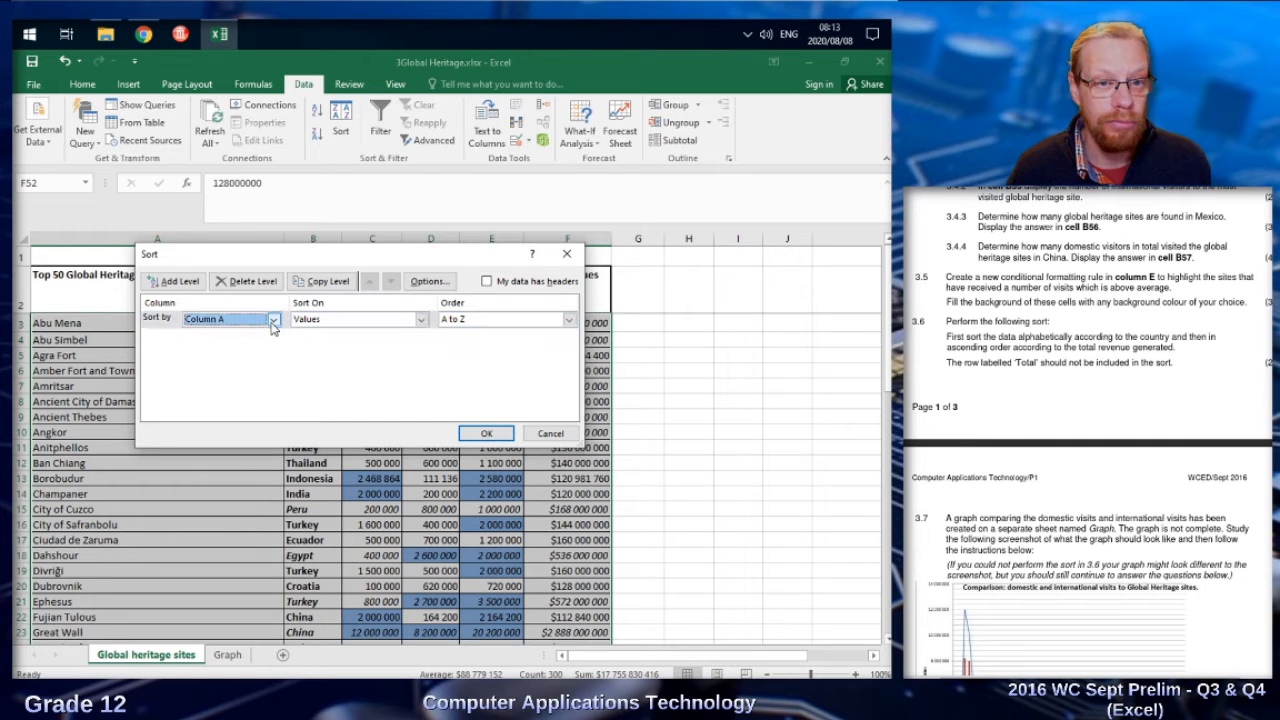
click(500, 431)
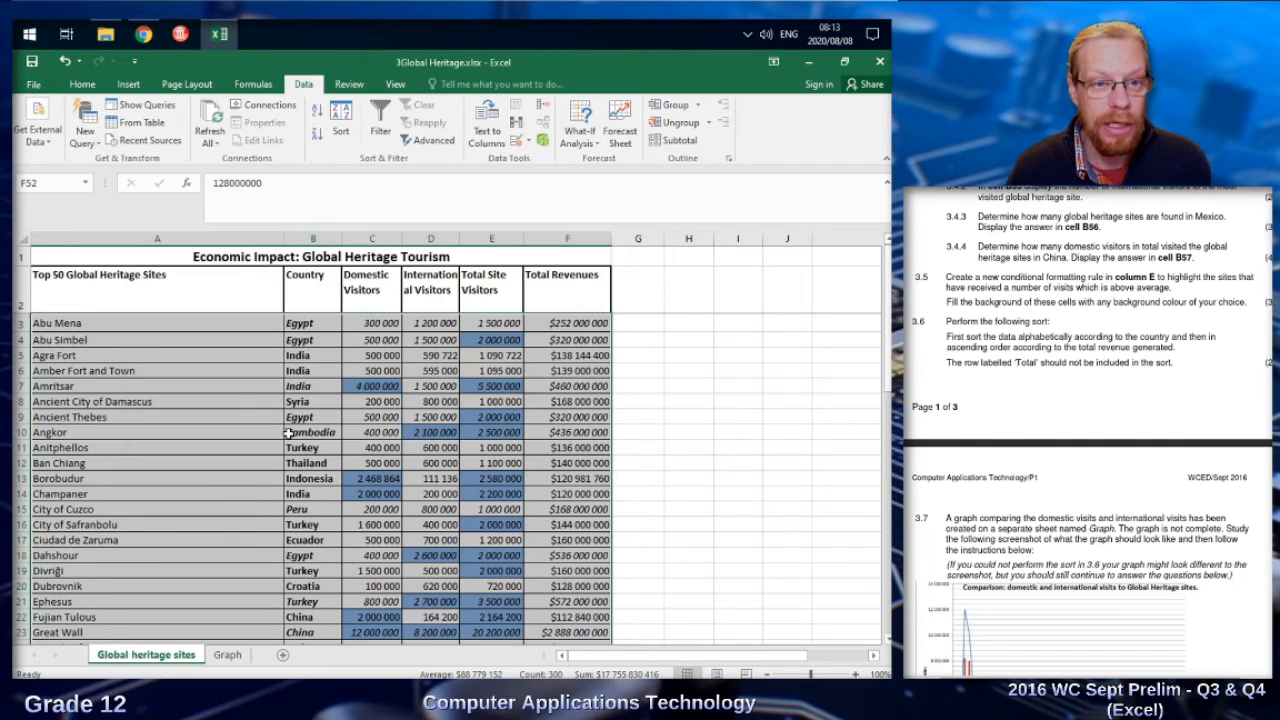
Step: Sort the same site rows by total revenue in Column F in ascending order
click(341, 122)
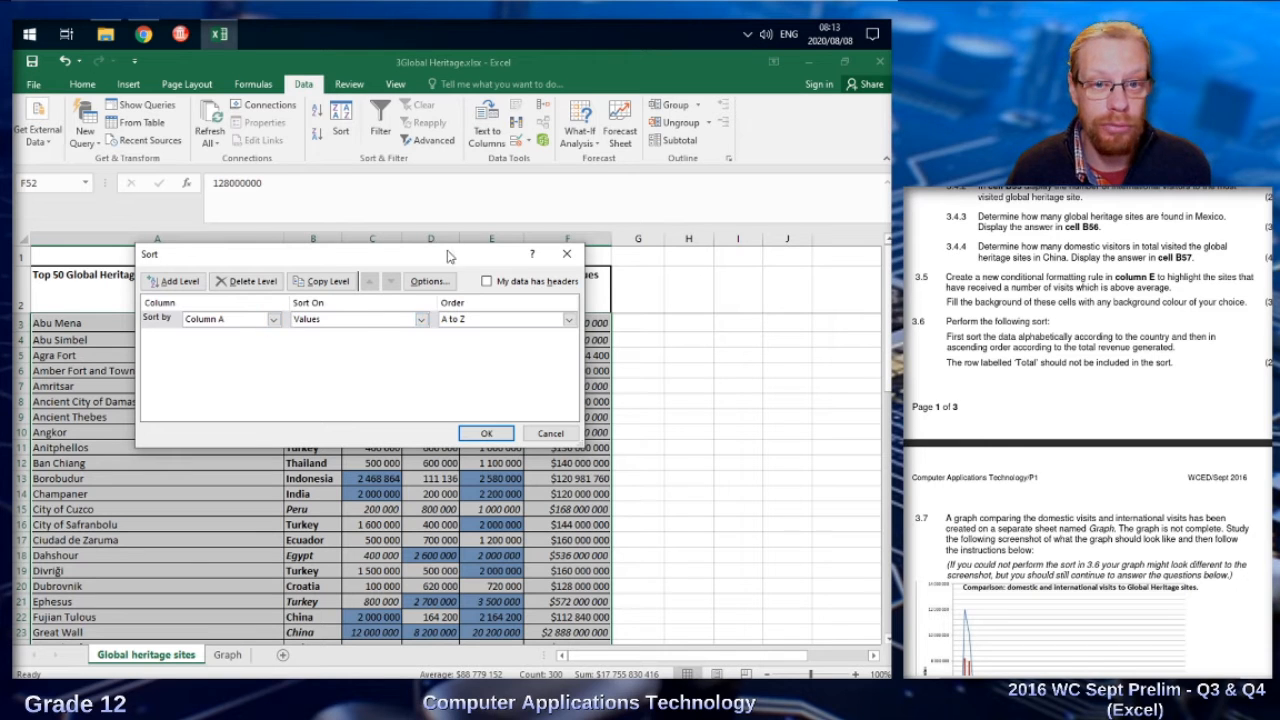
drag(445, 254, 384, 246)
click(212, 311)
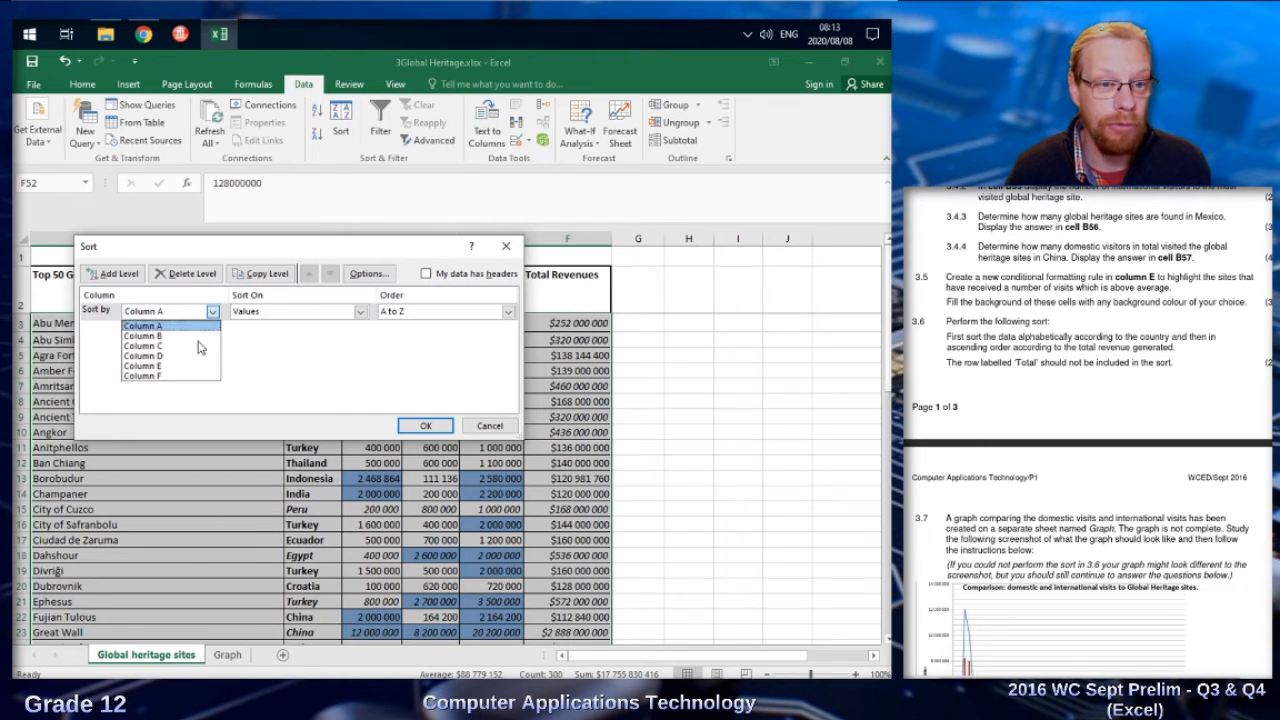
click(176, 378)
click(426, 426)
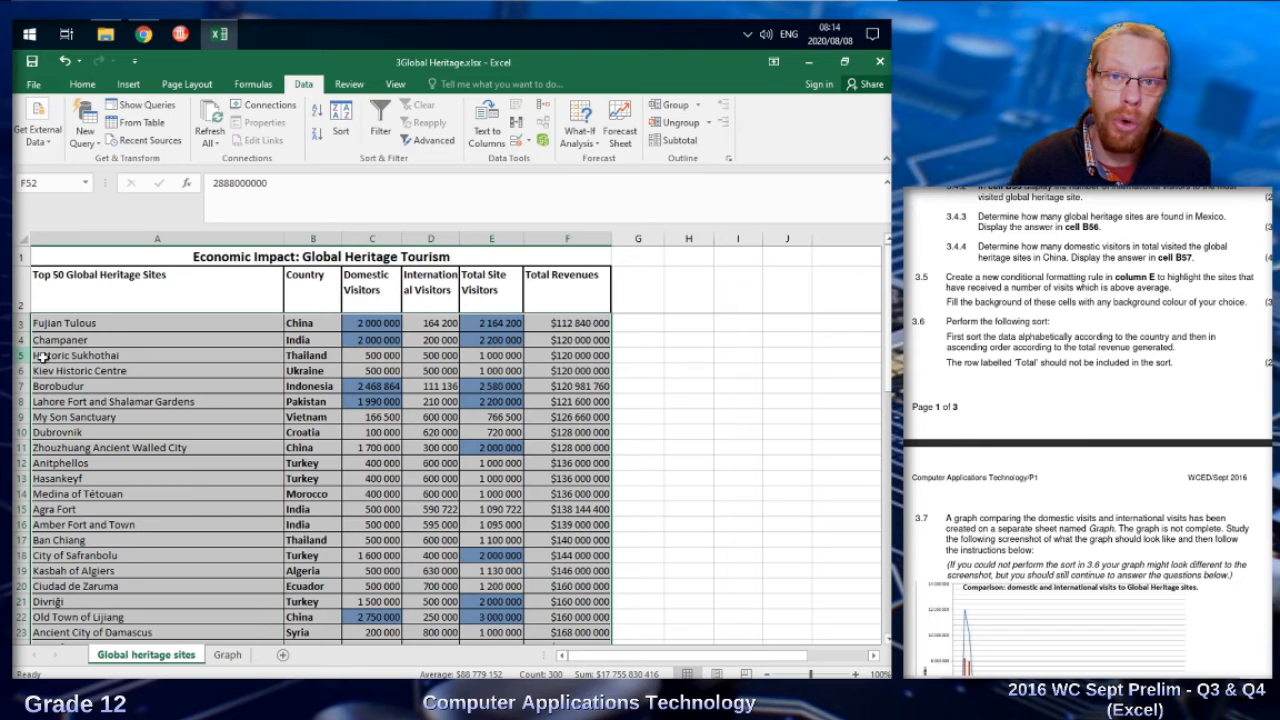
Step: Demonstrate sorting only the site names in A3:A52 from A to Z, continuing with the current selection, and undo that sort
drag(68, 324, 414, 319)
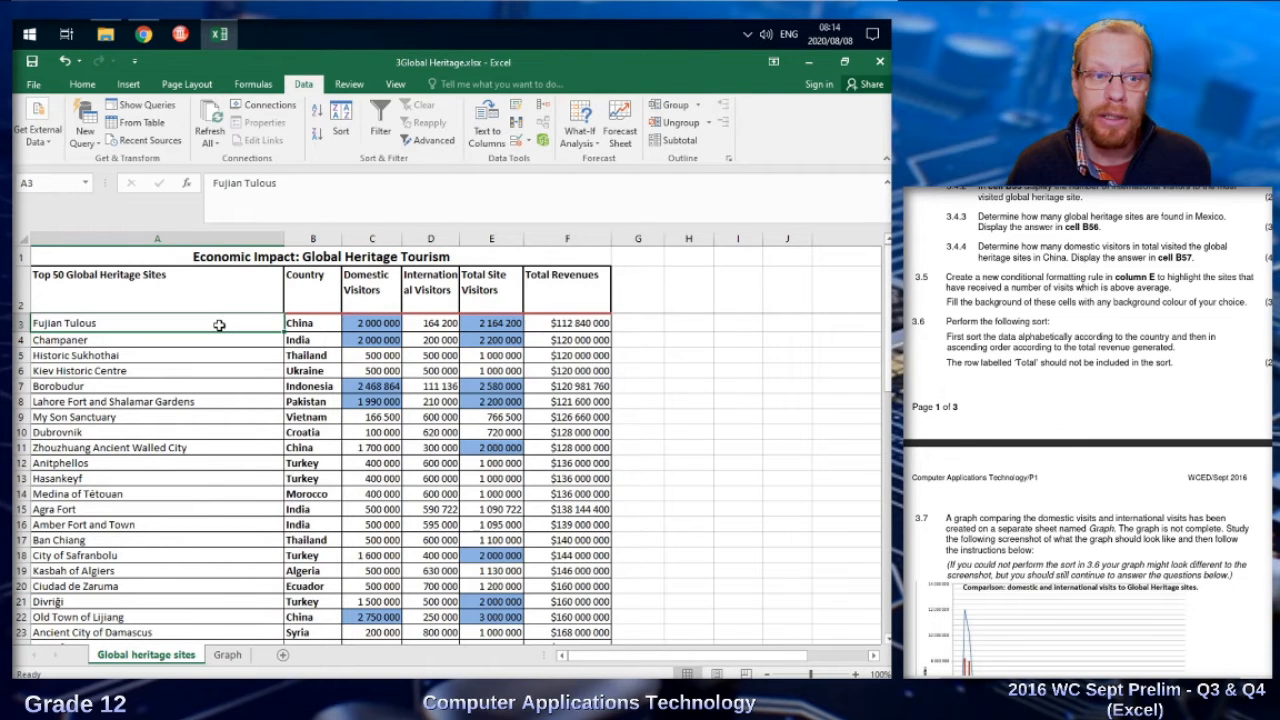
drag(216, 324, 230, 598)
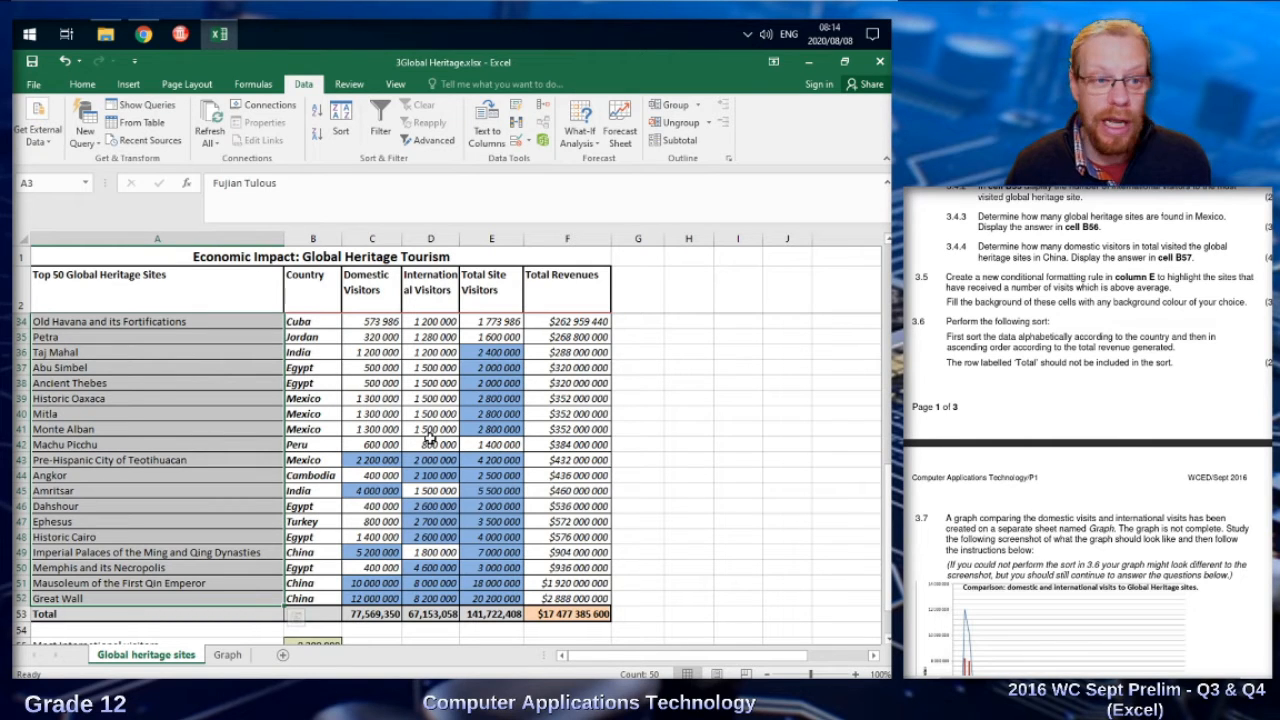
click(316, 111)
click(290, 355)
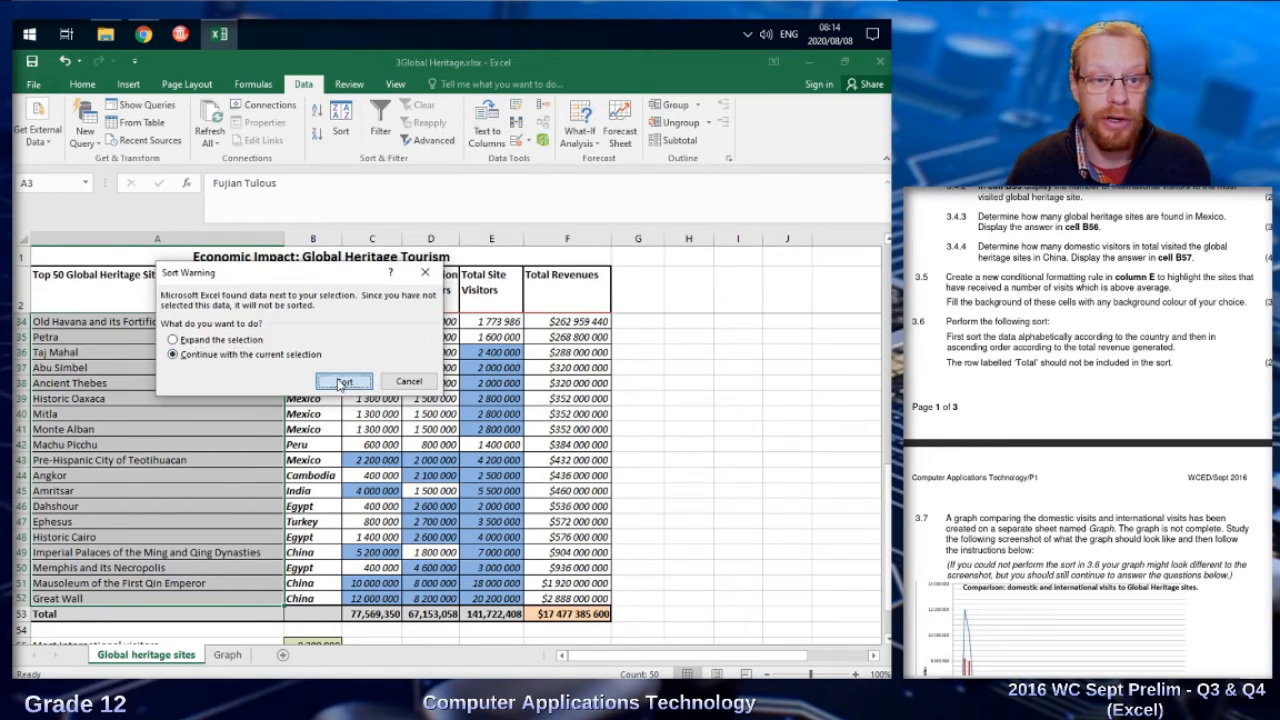
click(344, 382)
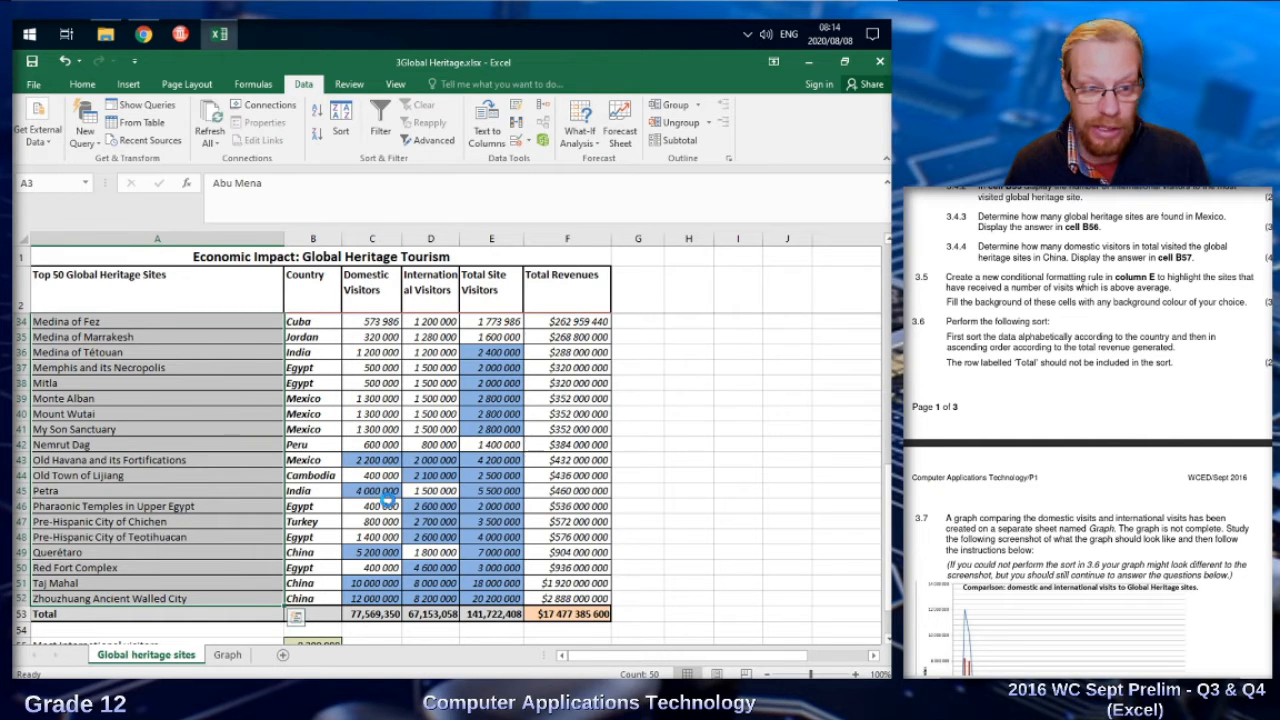
key(ctrl+z)
click(275, 447)
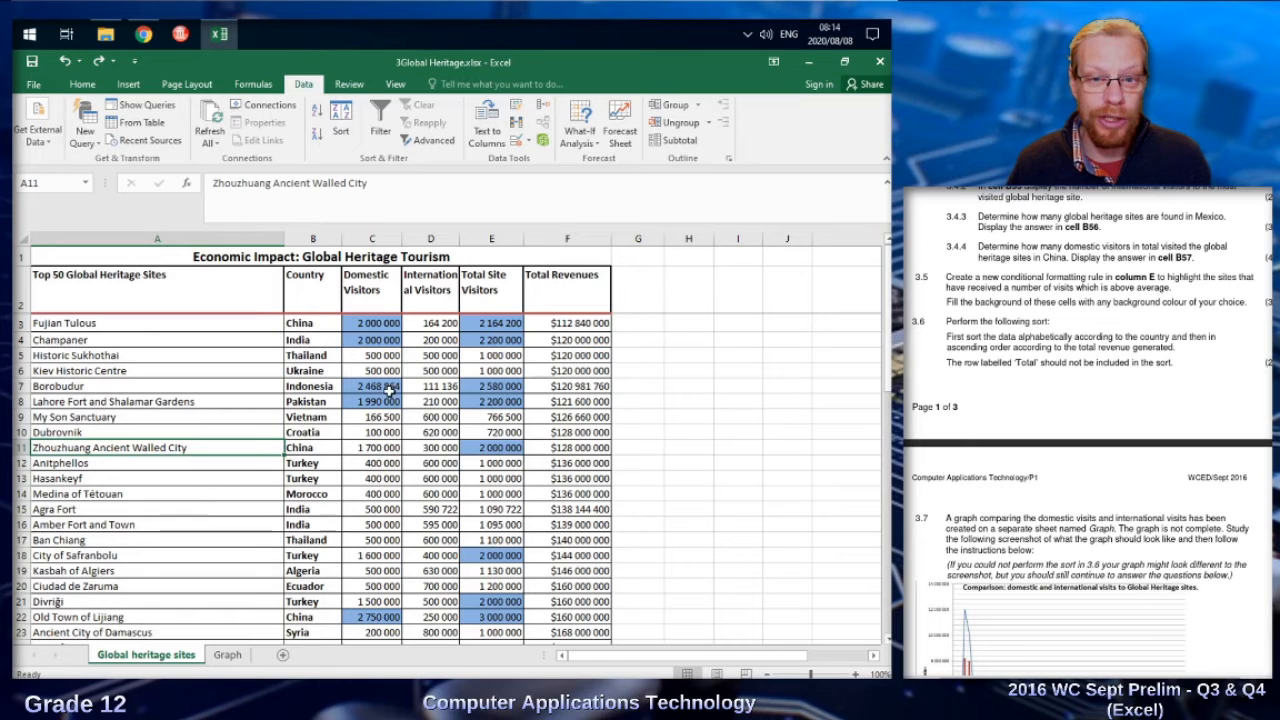
Step: Sort the site table A2:F52 with its header row, excluding the Total row, by Country A to Z and then by Total Revenues smallest to largest
drag(126, 329, 567, 592)
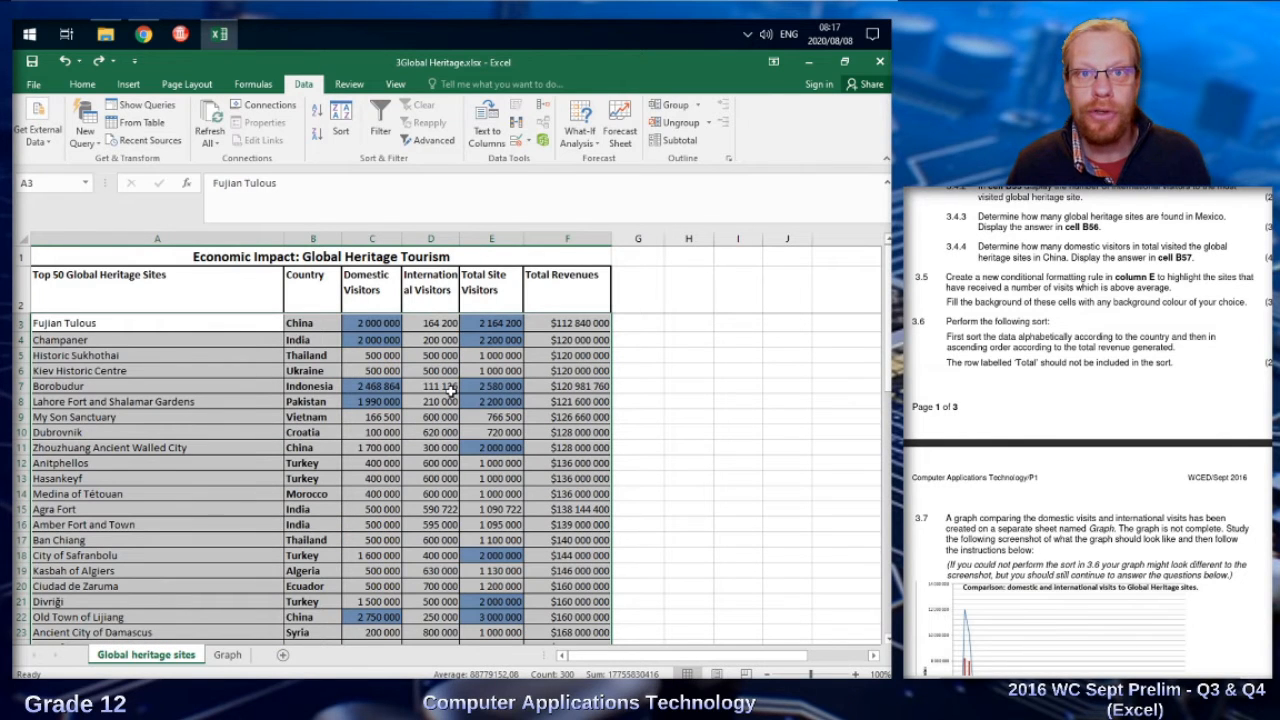
scroll(689, 420, down, 12)
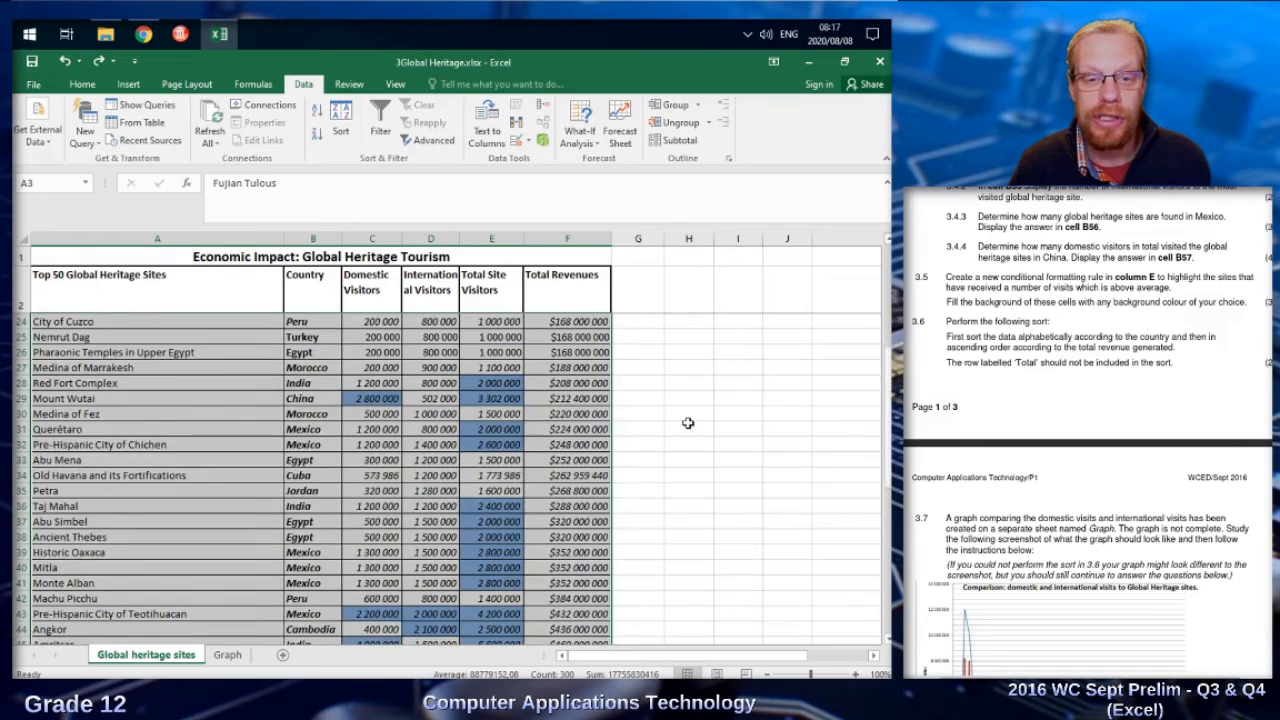
drag(589, 523, 70, 277)
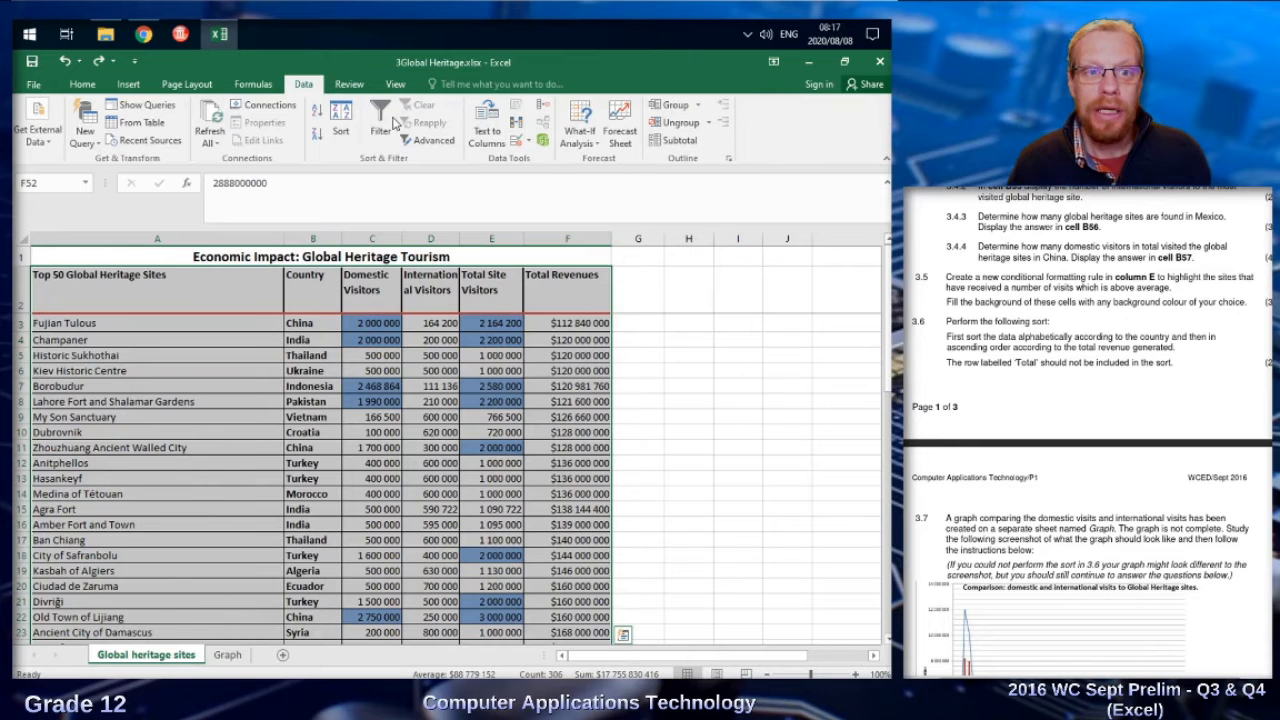
click(340, 120)
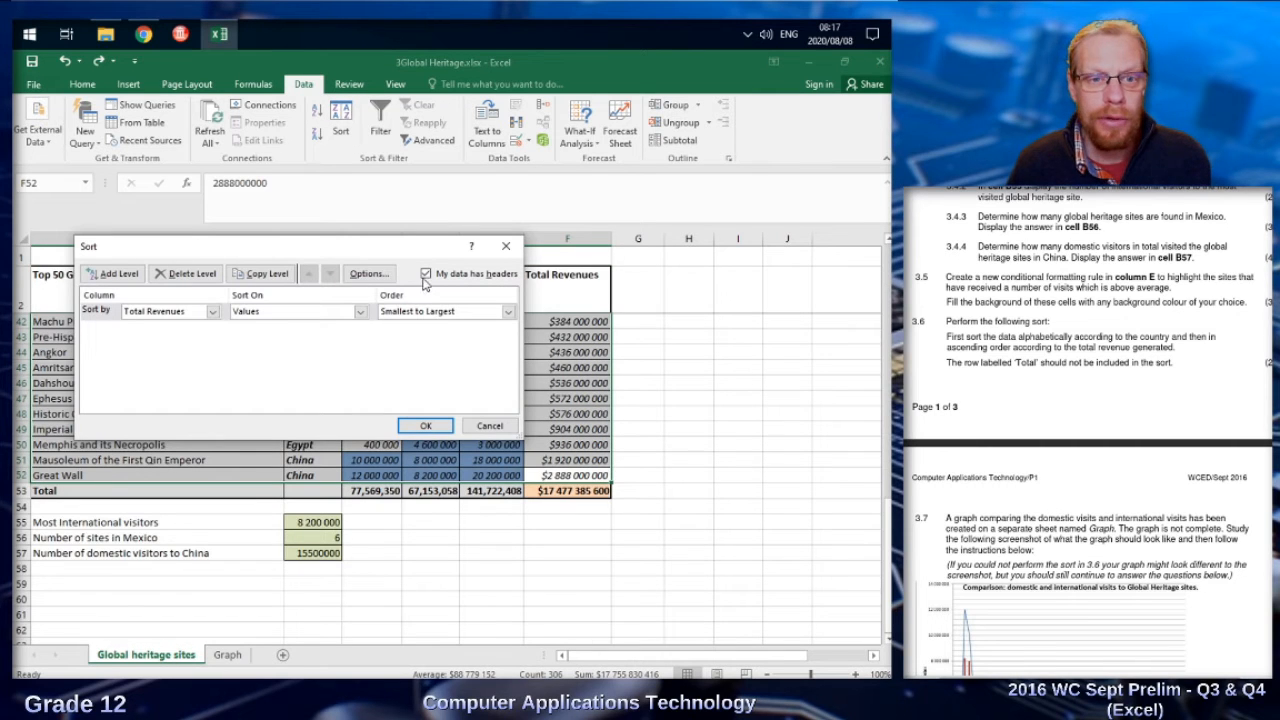
click(427, 275)
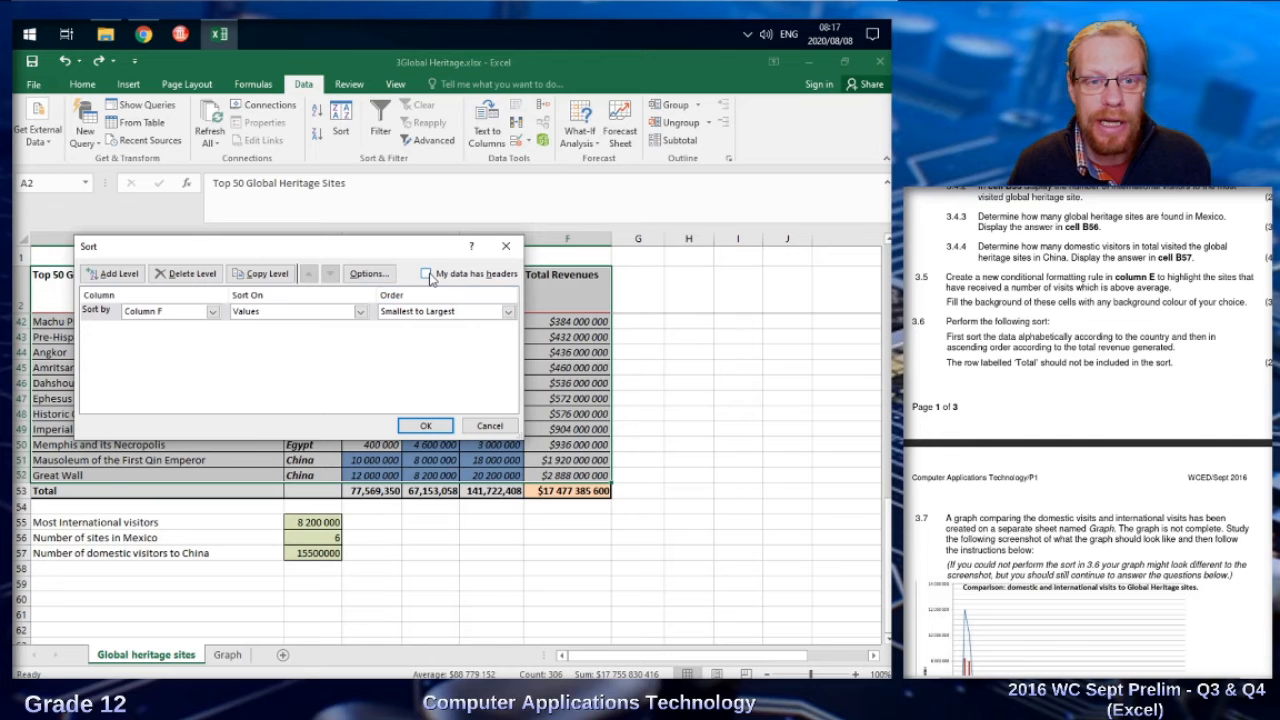
click(427, 275)
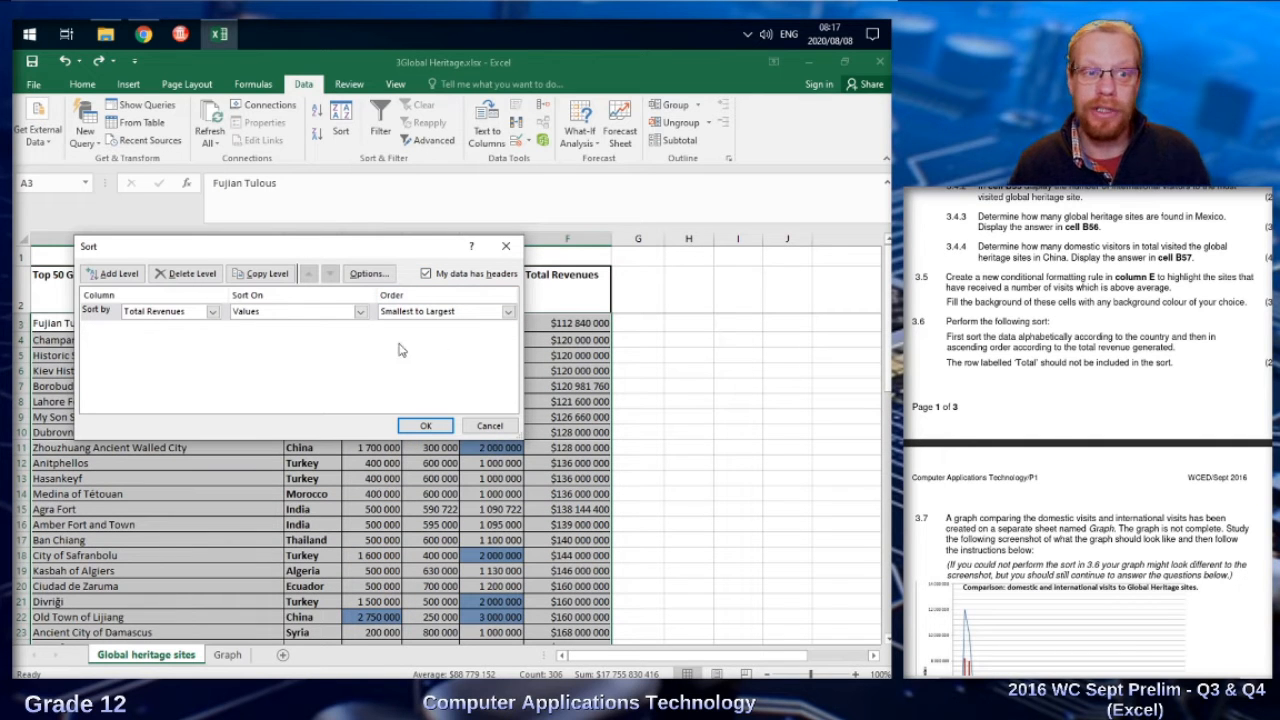
click(213, 313)
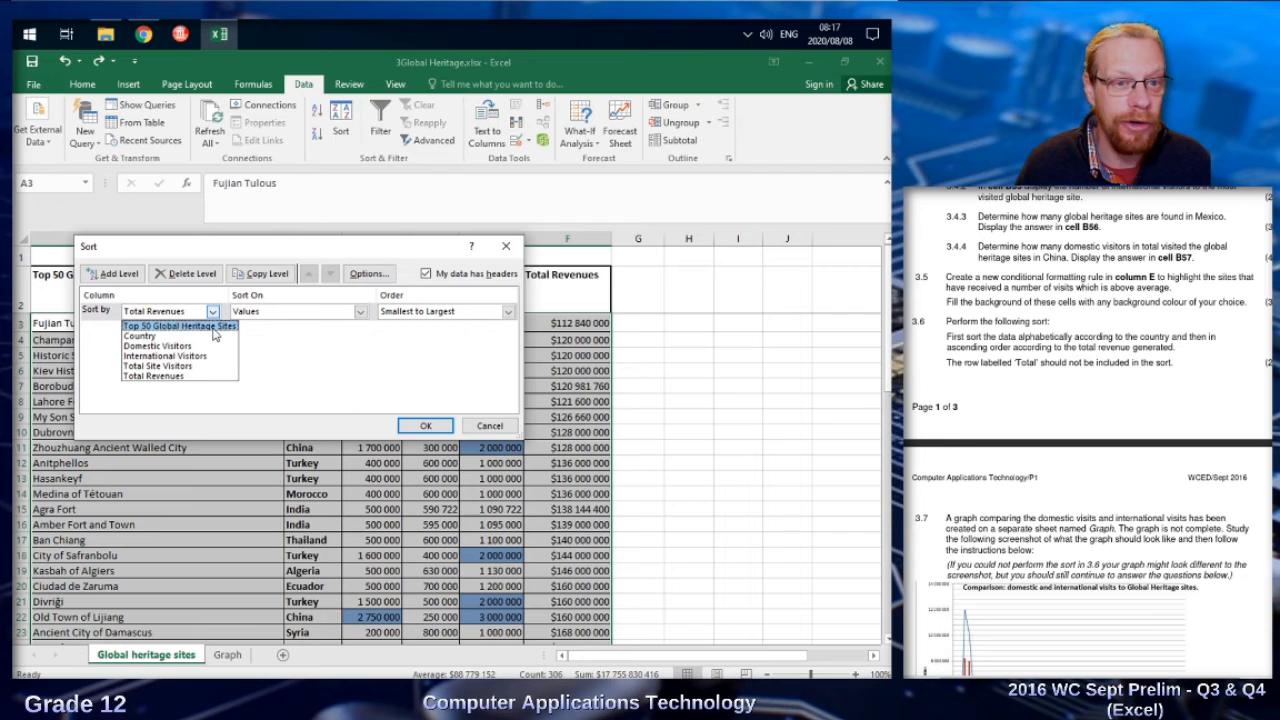
click(145, 337)
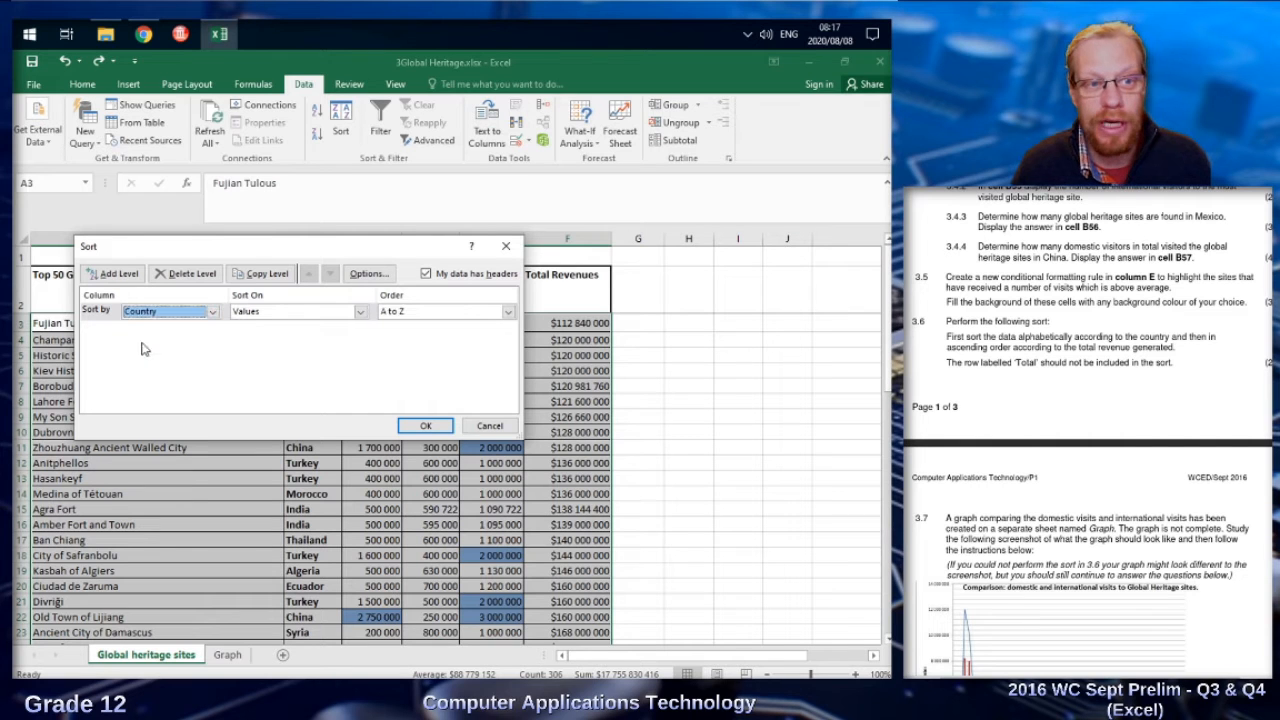
click(117, 273)
click(213, 331)
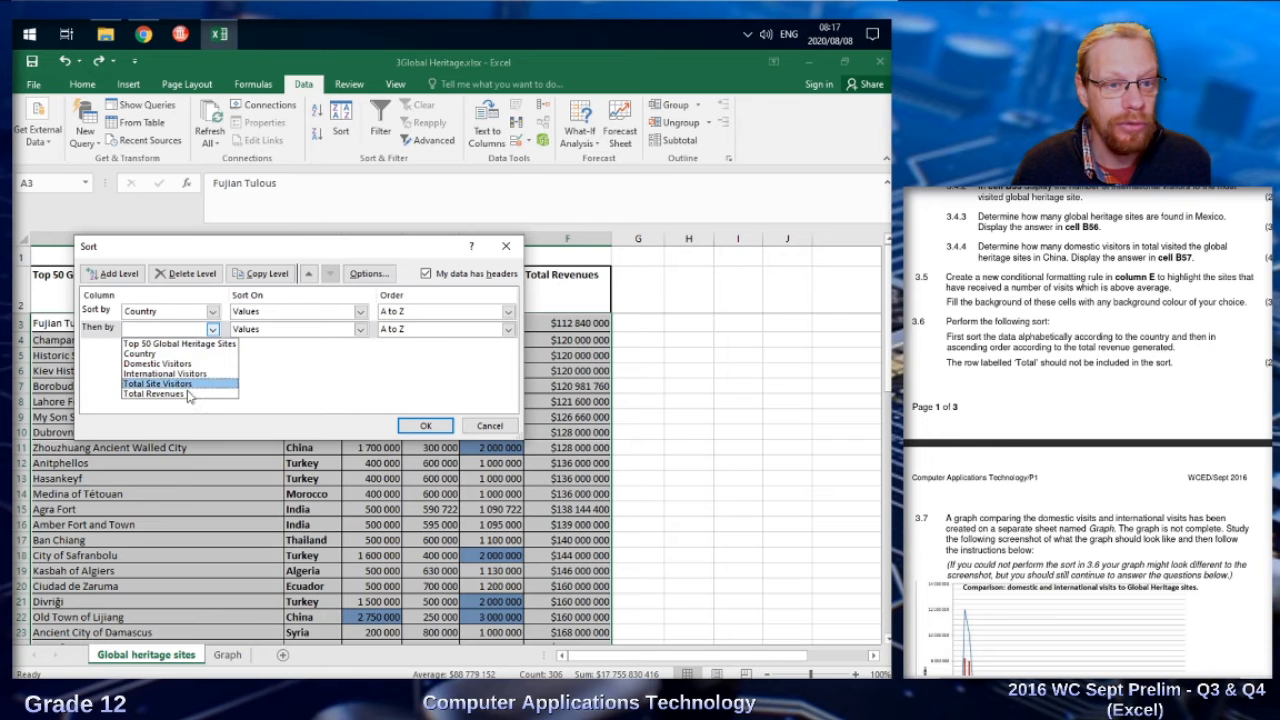
click(155, 394)
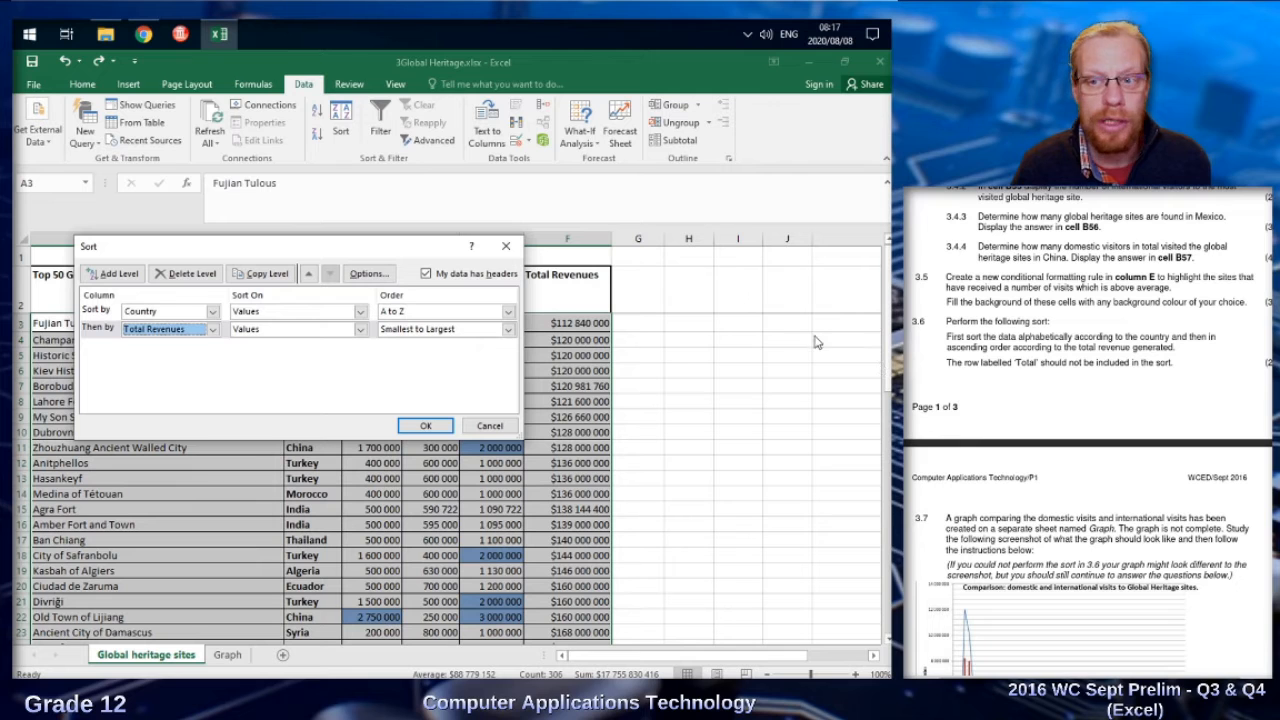
click(428, 426)
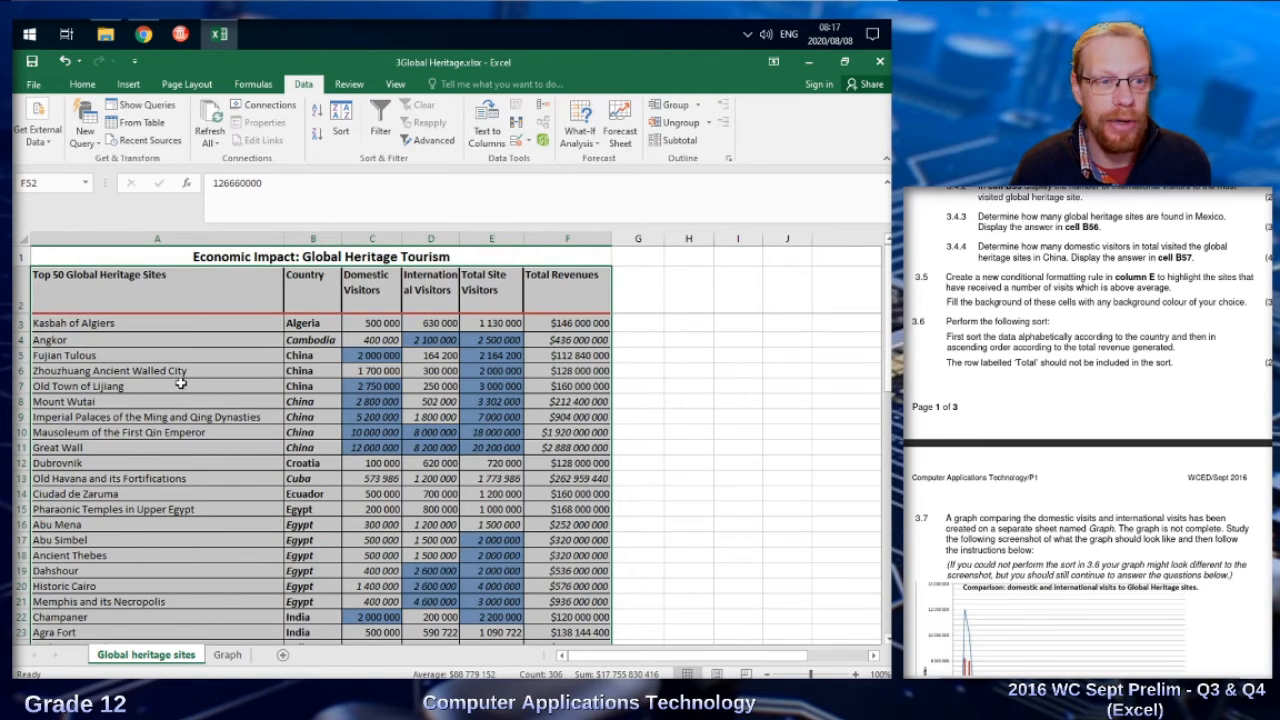
Step: Check the country order in Column B and the revenue order of the China rows in Column F
click(182, 386)
click(318, 323)
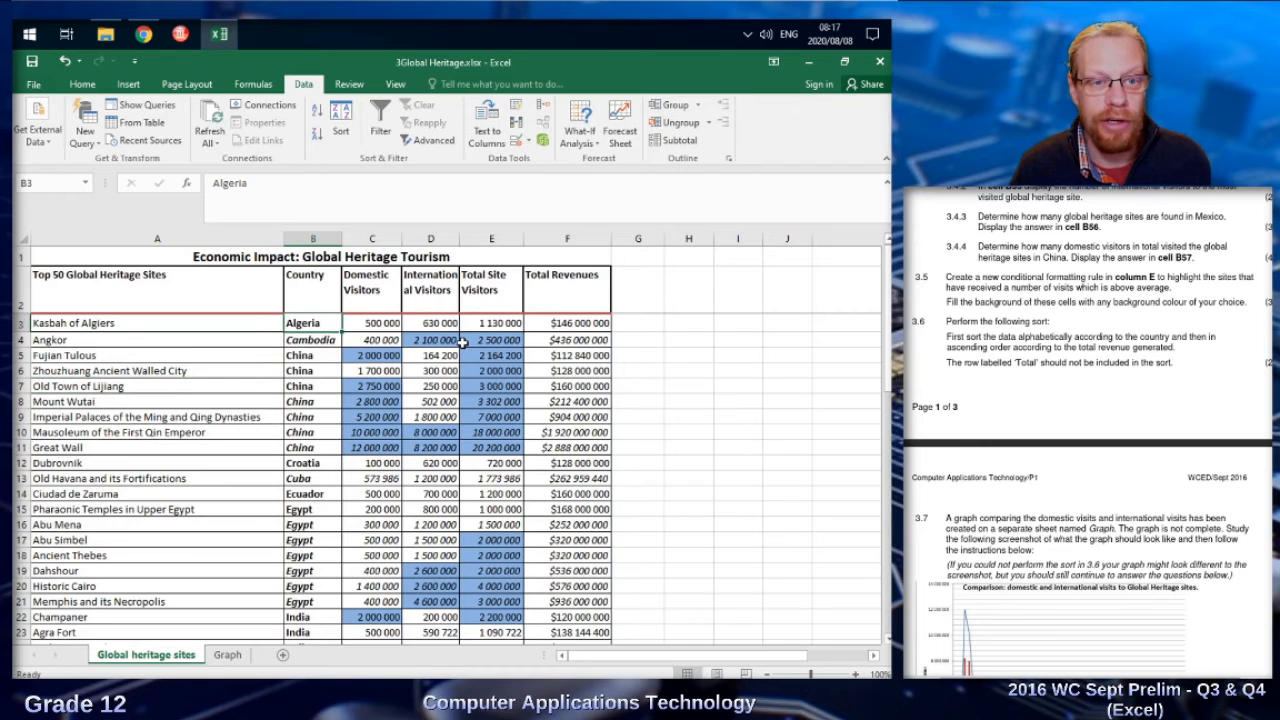
drag(322, 356, 322, 400)
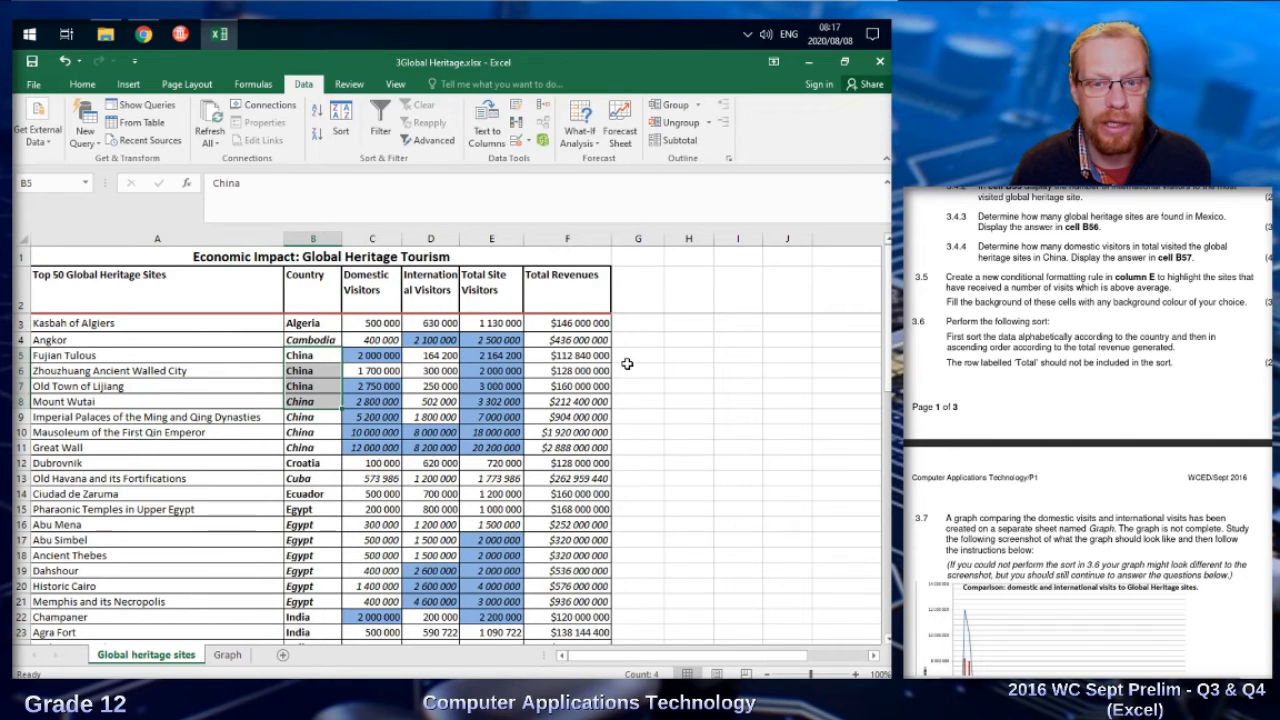
drag(592, 355, 592, 418)
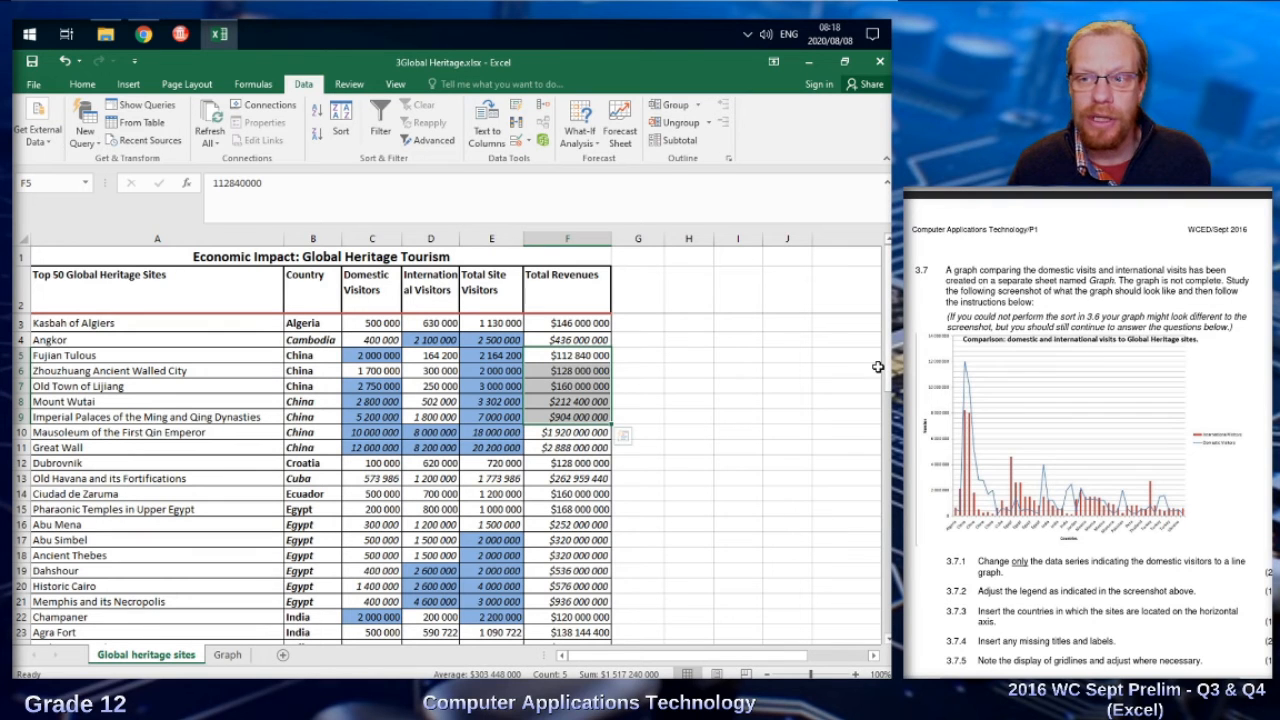
Step: Change only the Domestic Visitors series of the chart on the Graph sheet to a Line chart type
click(227, 655)
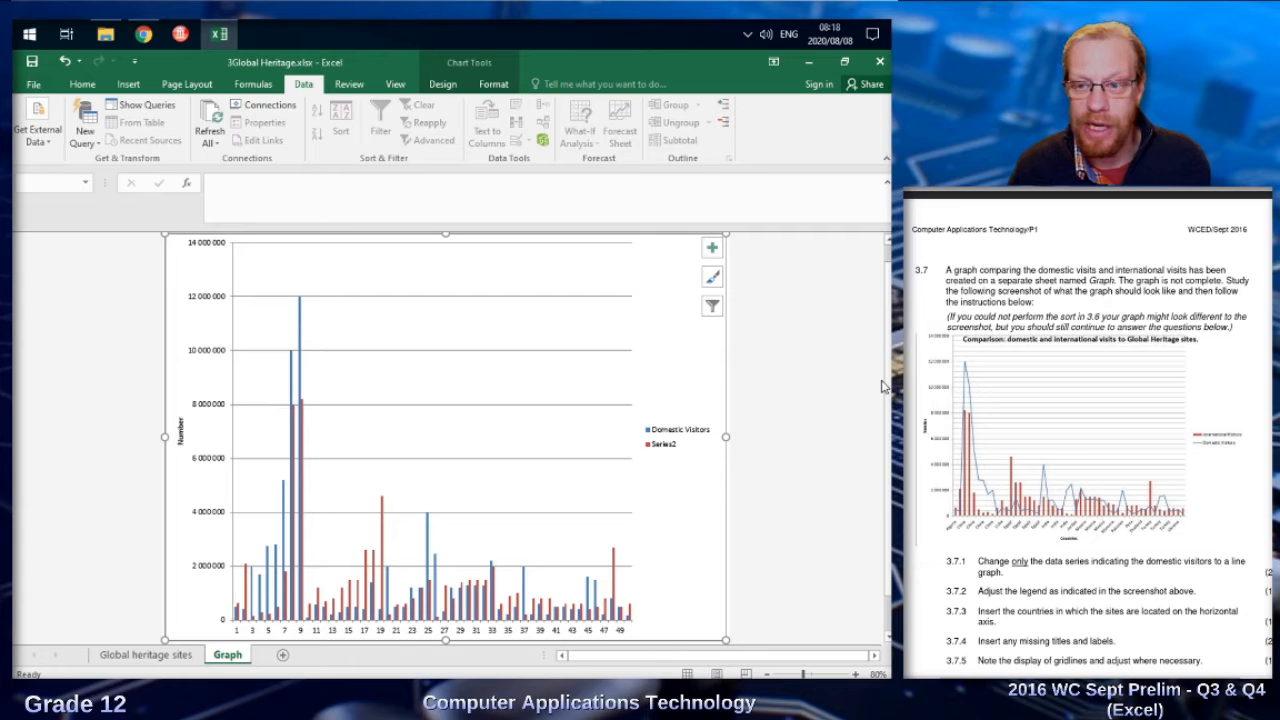
click(300, 345)
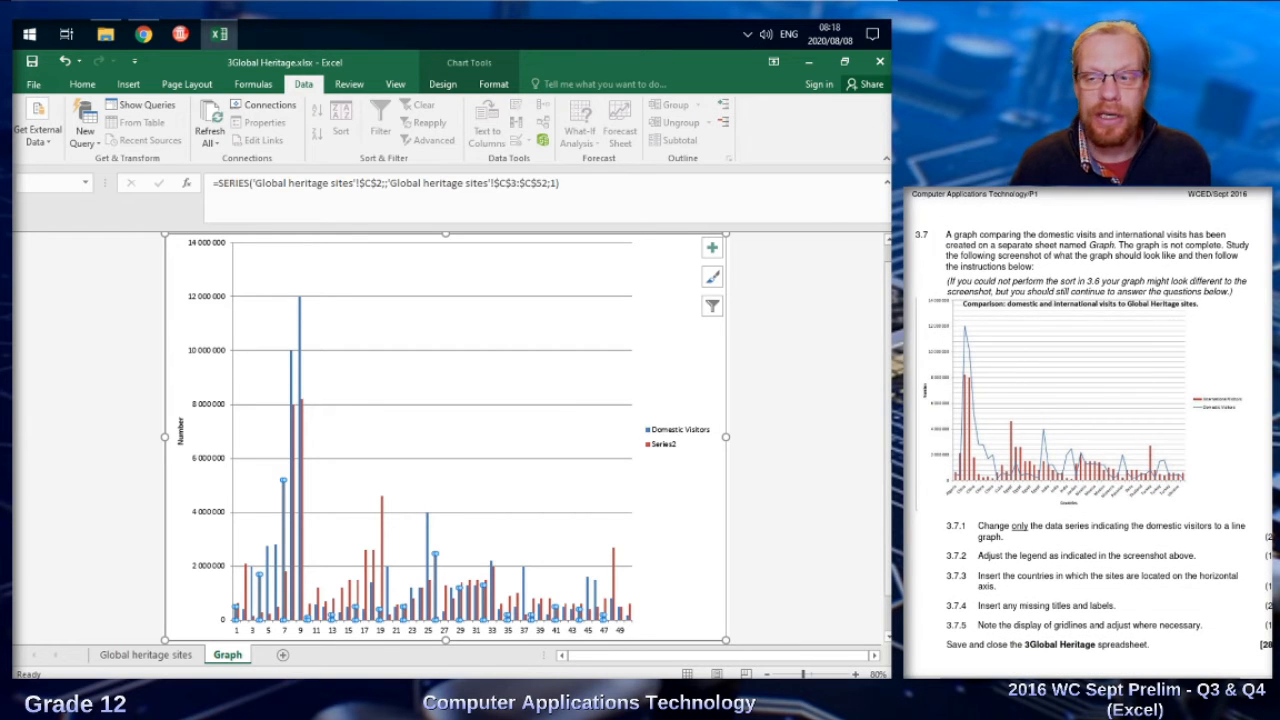
click(826, 436)
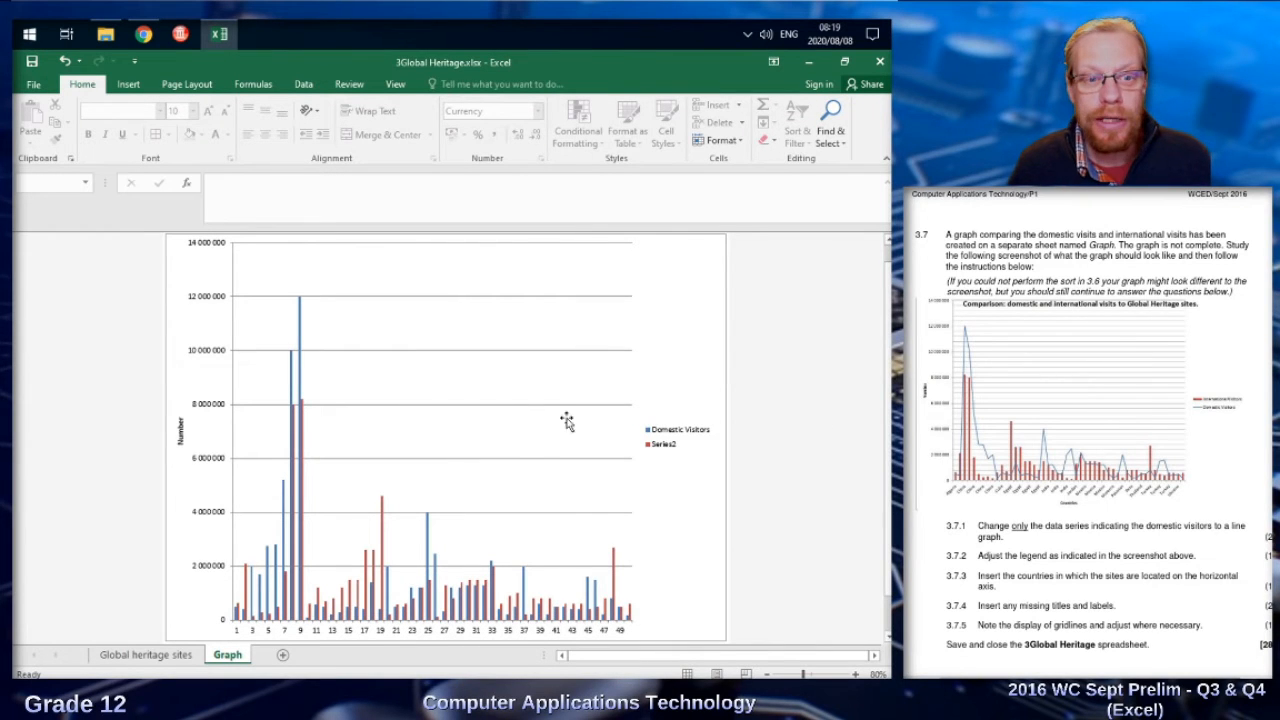
click(302, 516)
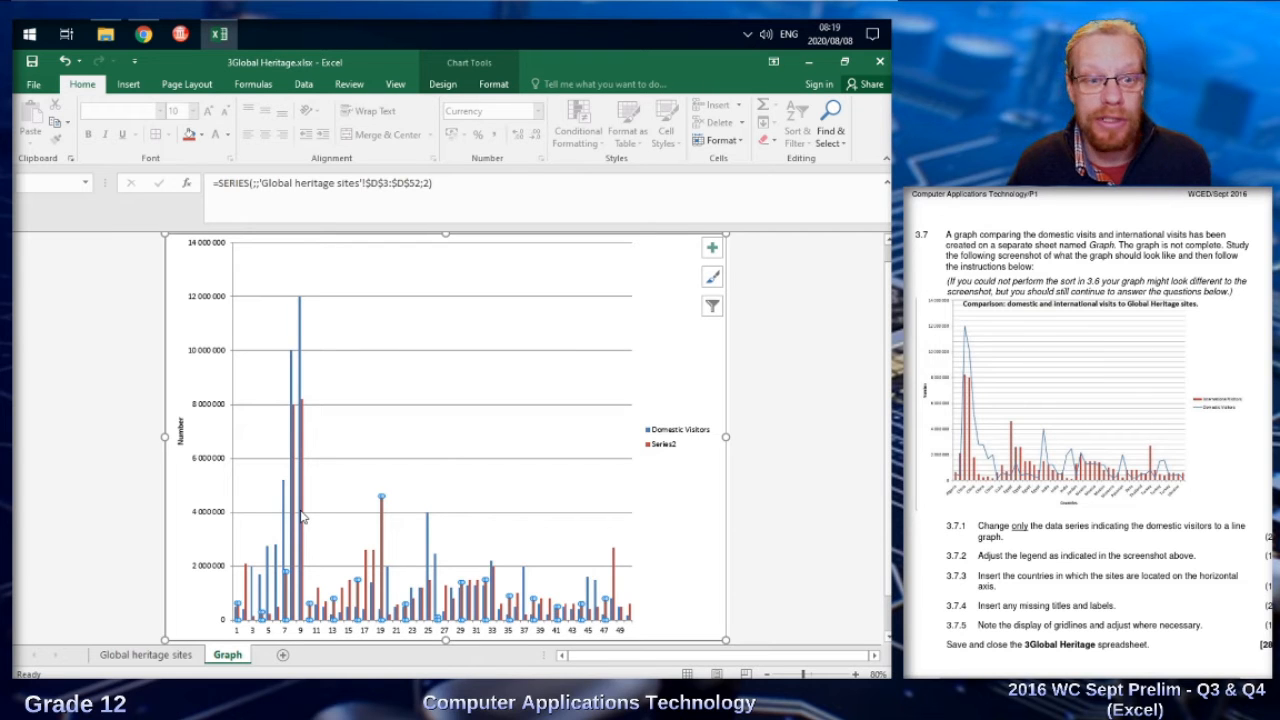
right_click(302, 513)
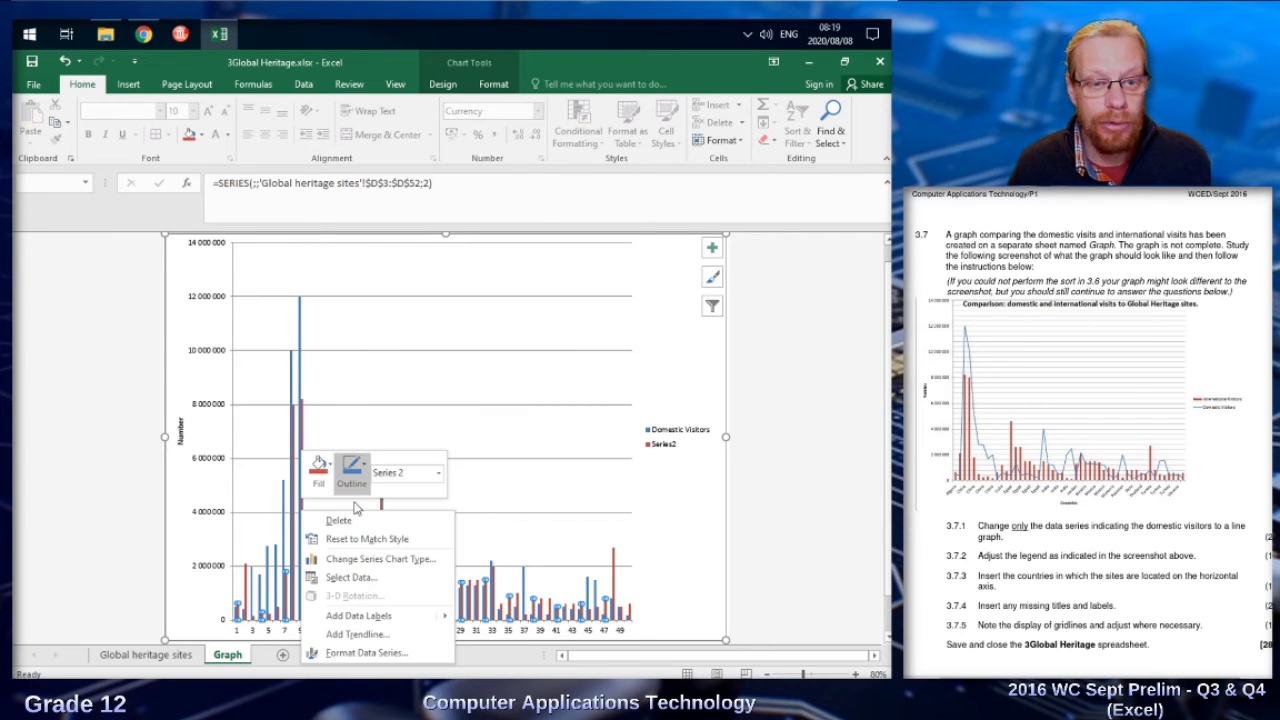
click(391, 563)
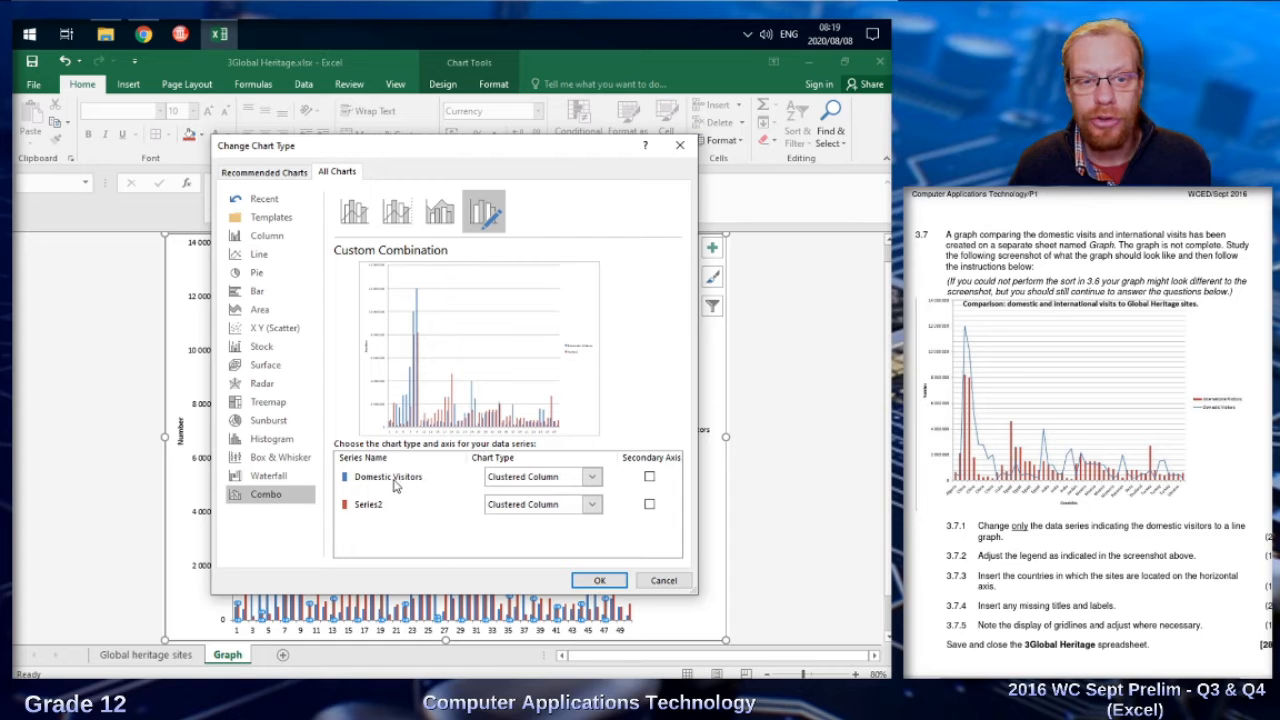
click(593, 478)
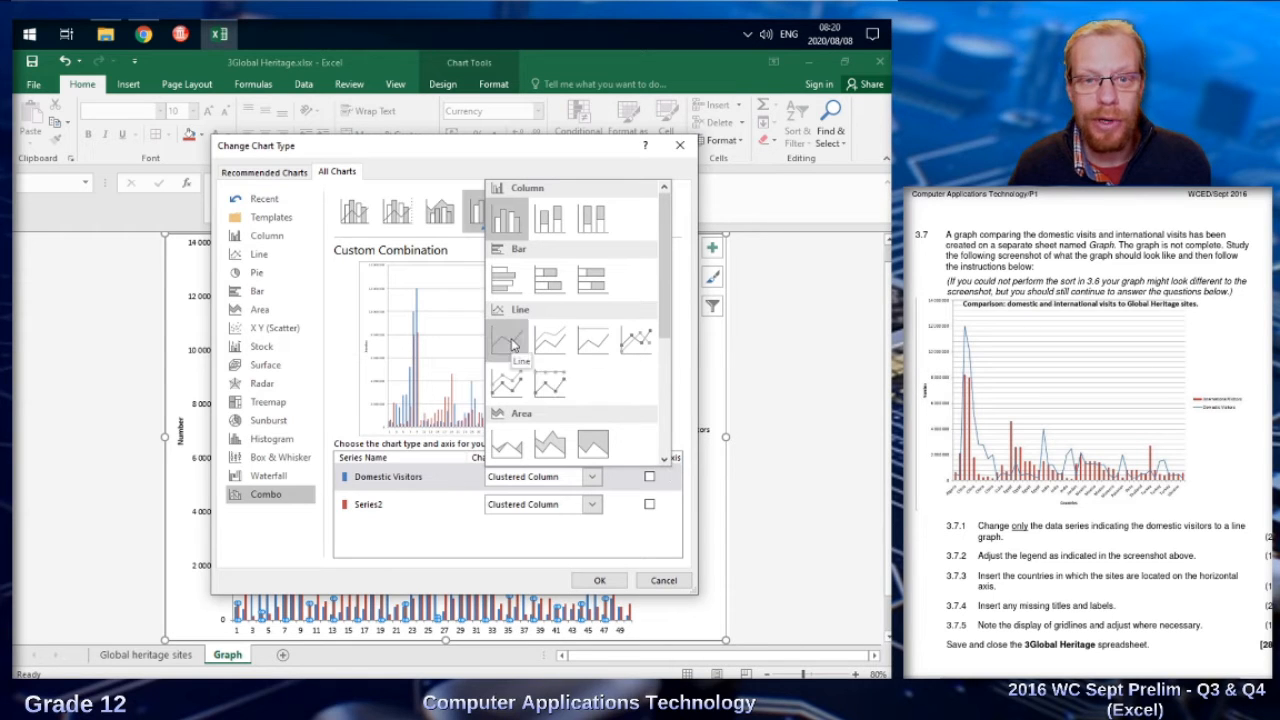
click(507, 341)
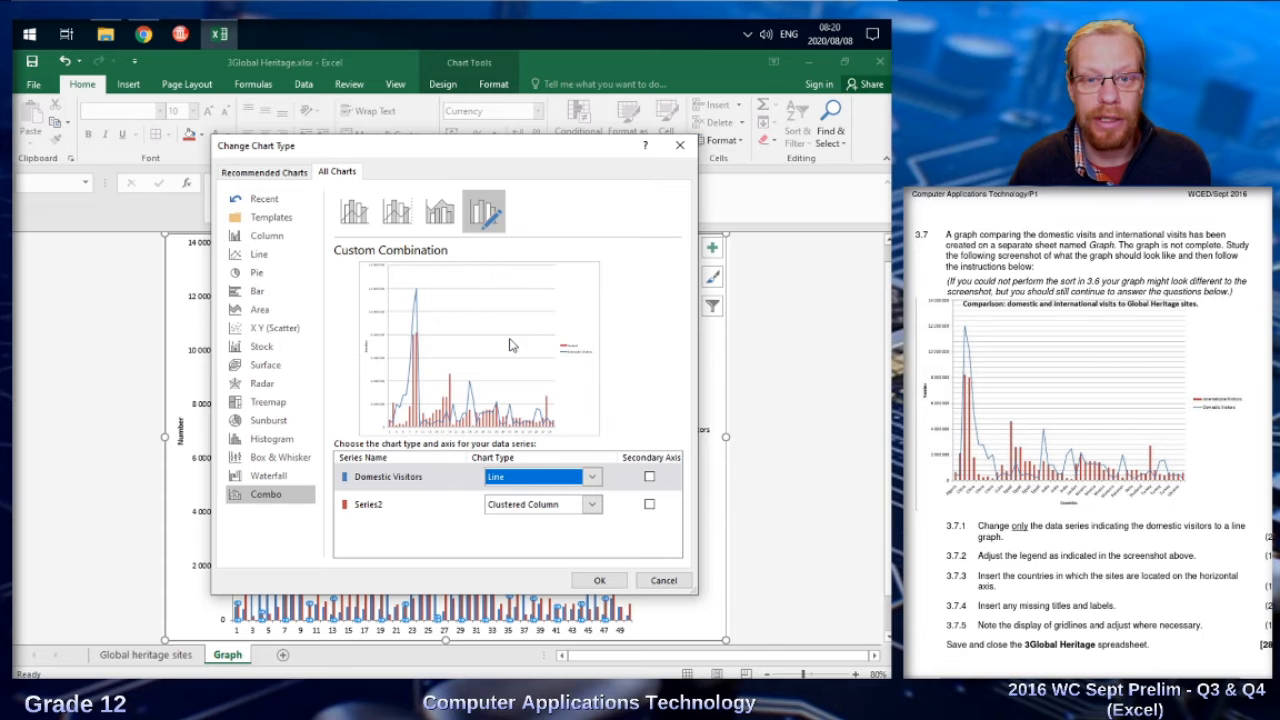
click(599, 580)
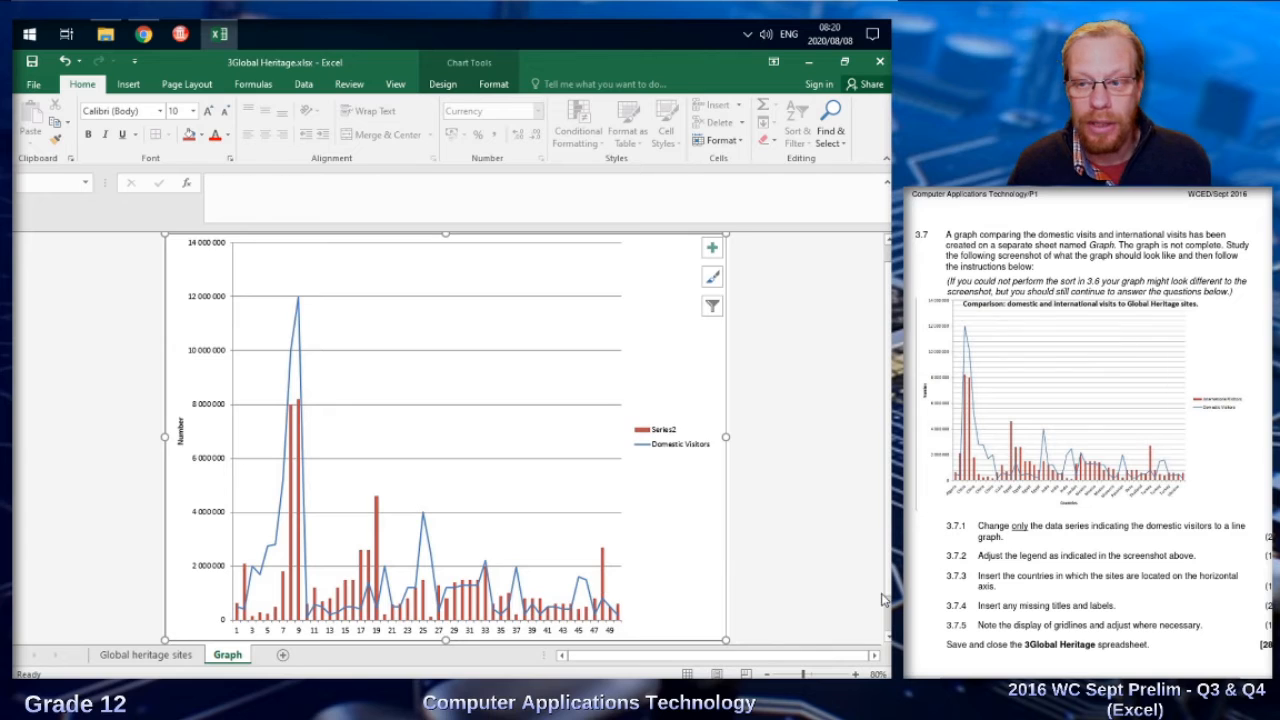
click(866, 491)
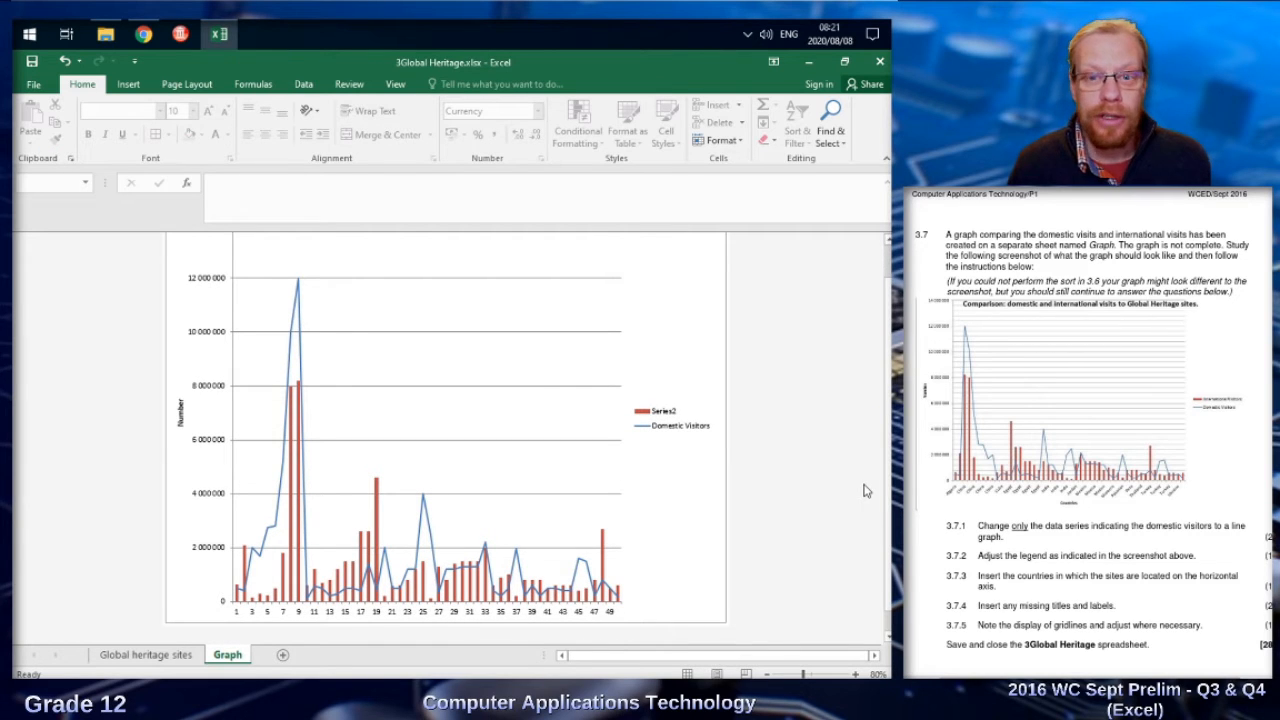
Step: Name the chart's Series2 legend entry from the International Visitors heading in cell D2 of the Global heritage sites sheet
click(697, 430)
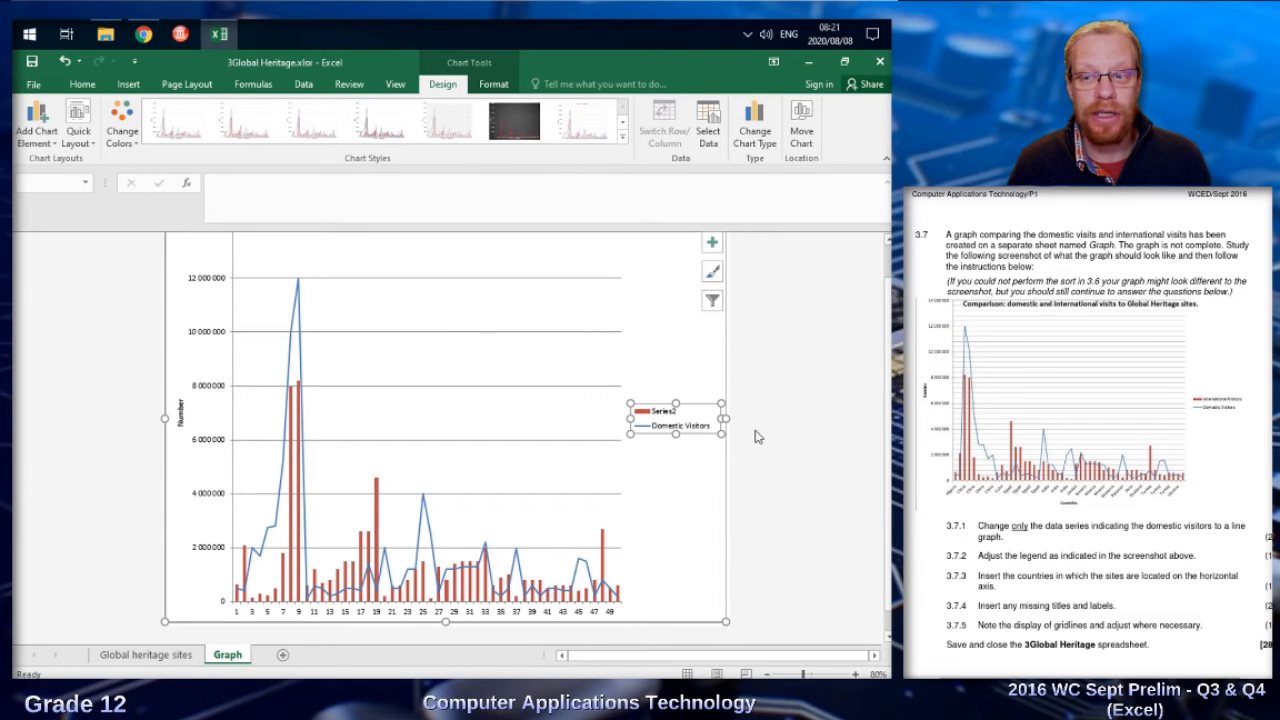
right_click(666, 416)
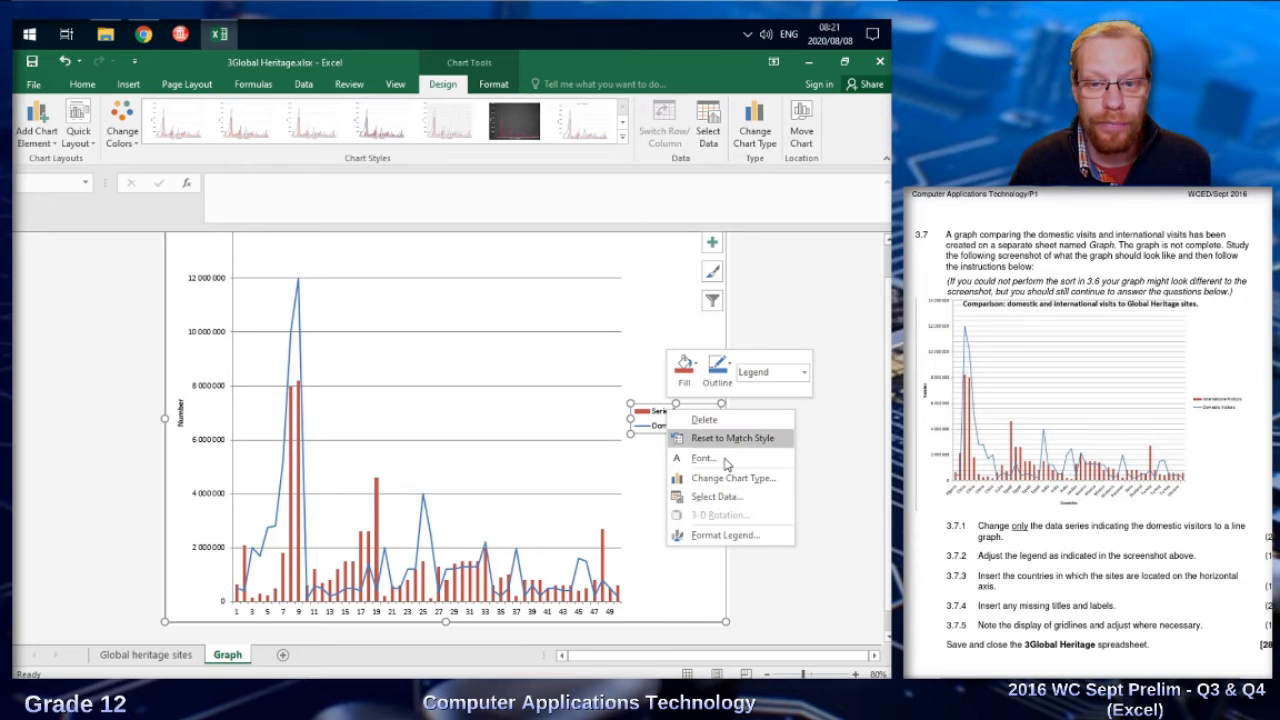
click(725, 497)
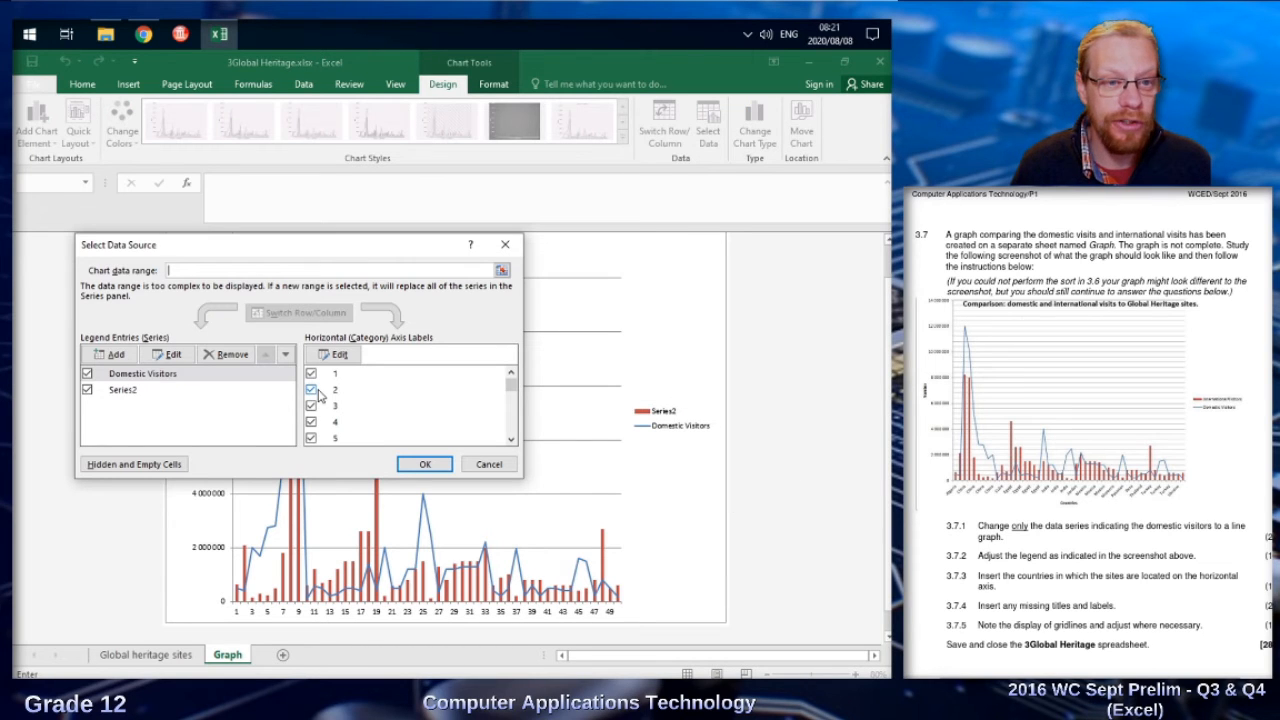
click(137, 391)
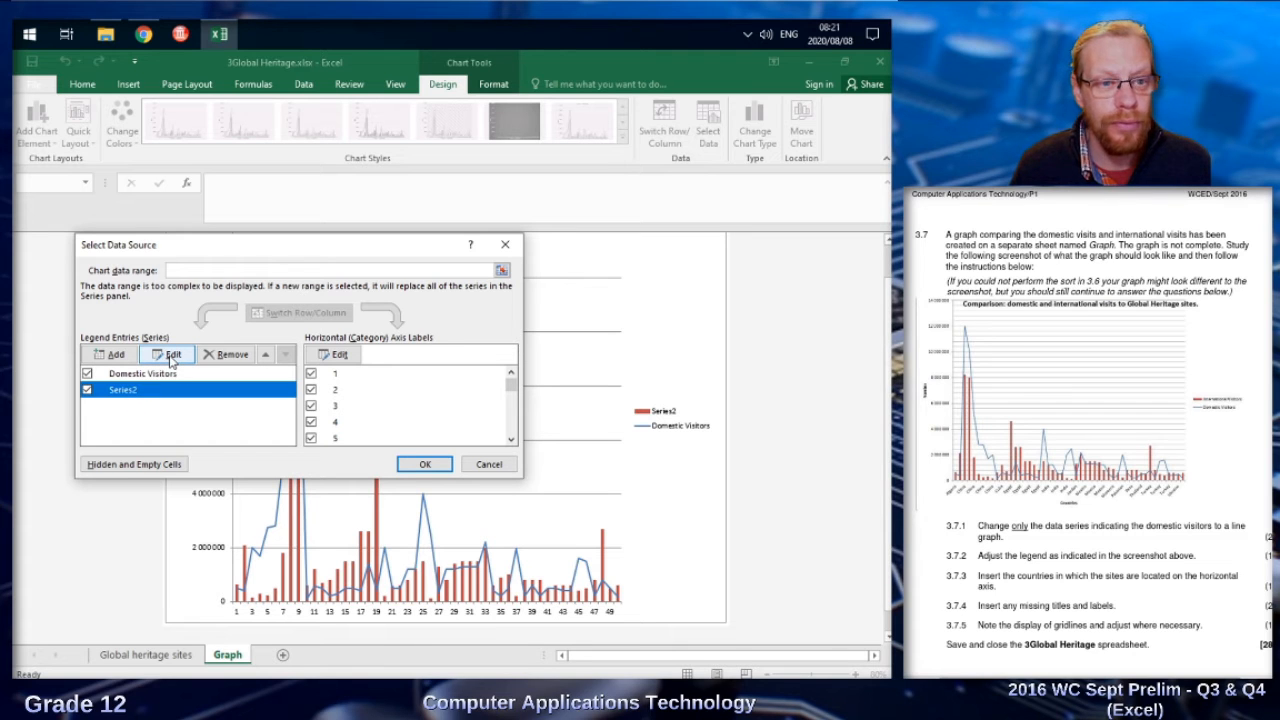
click(171, 357)
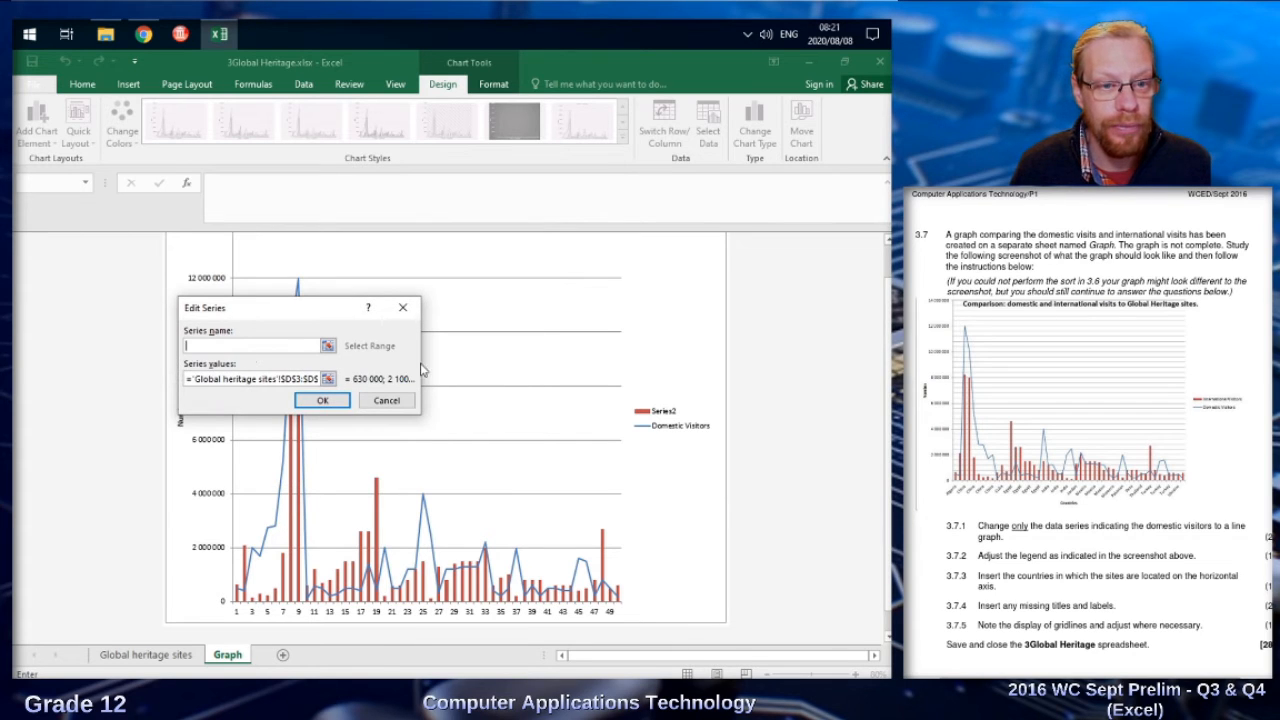
click(328, 346)
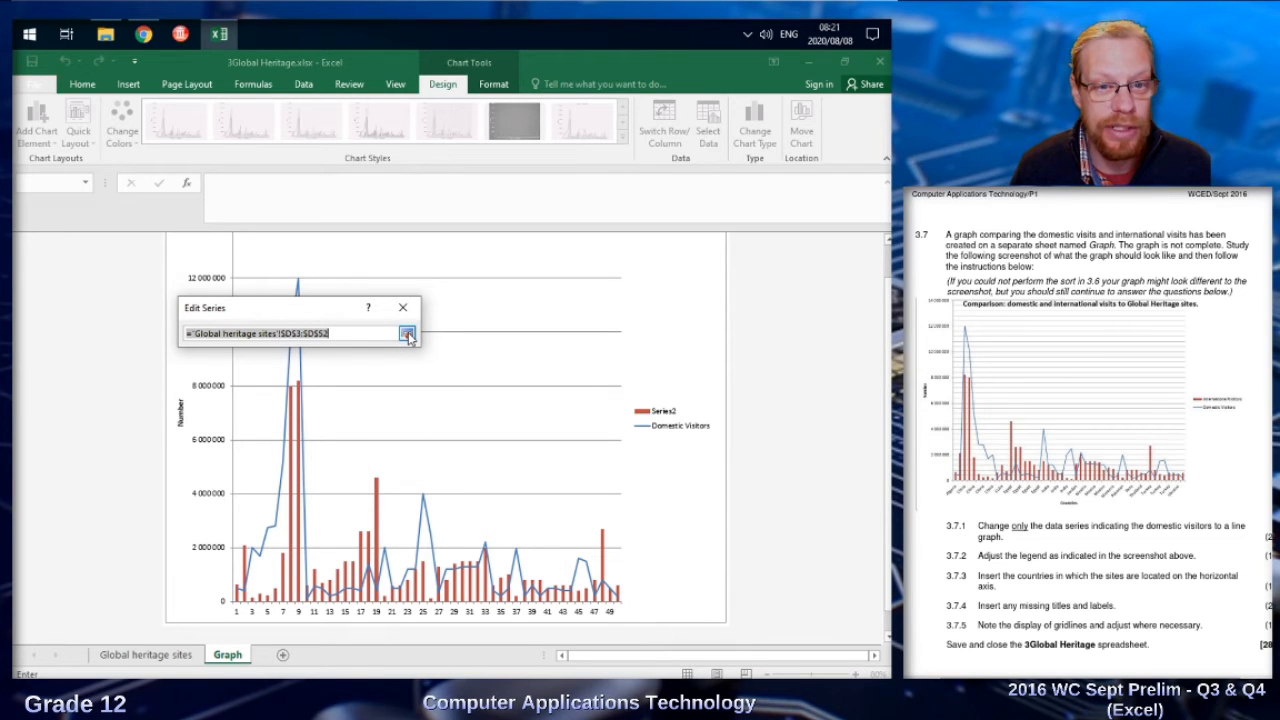
click(147, 655)
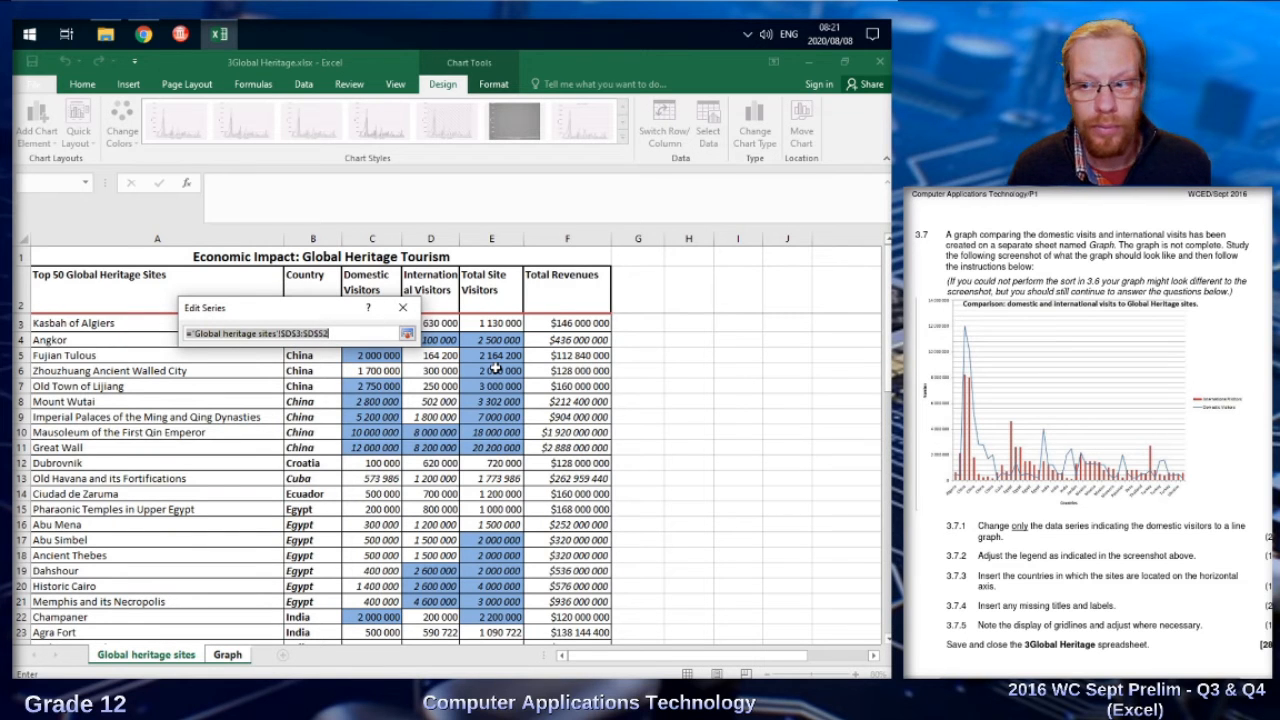
click(413, 284)
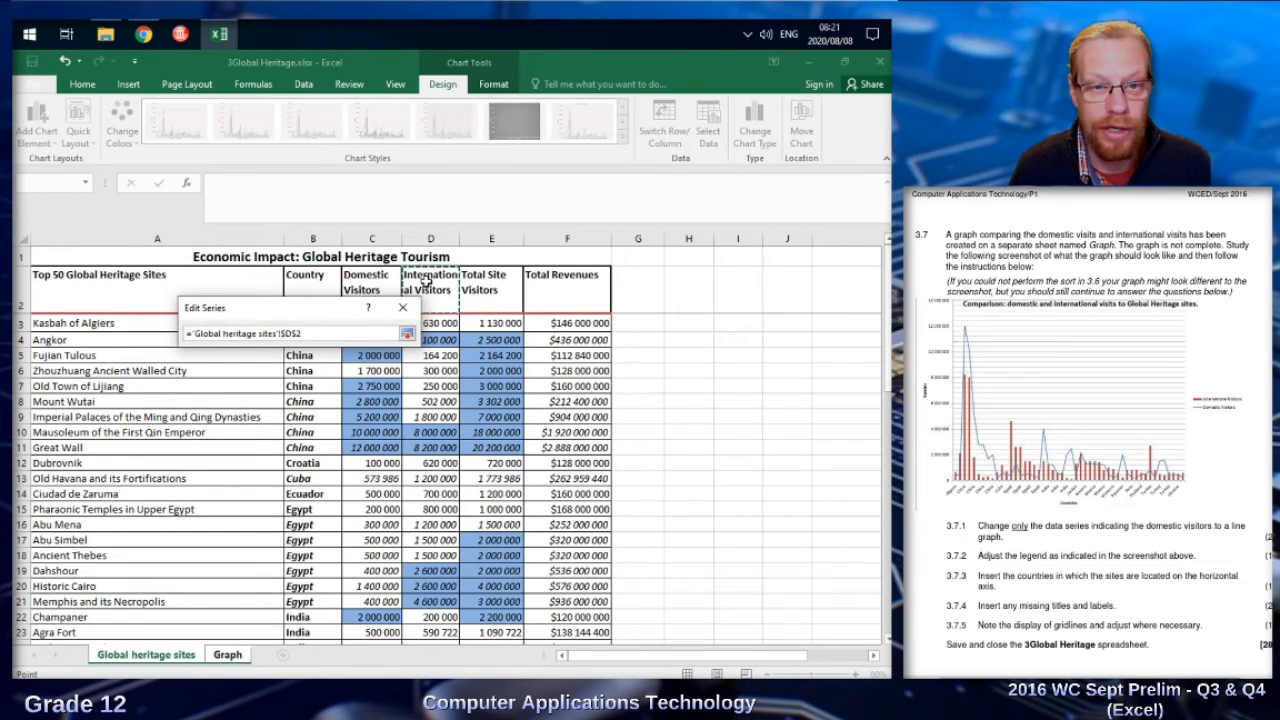
click(407, 333)
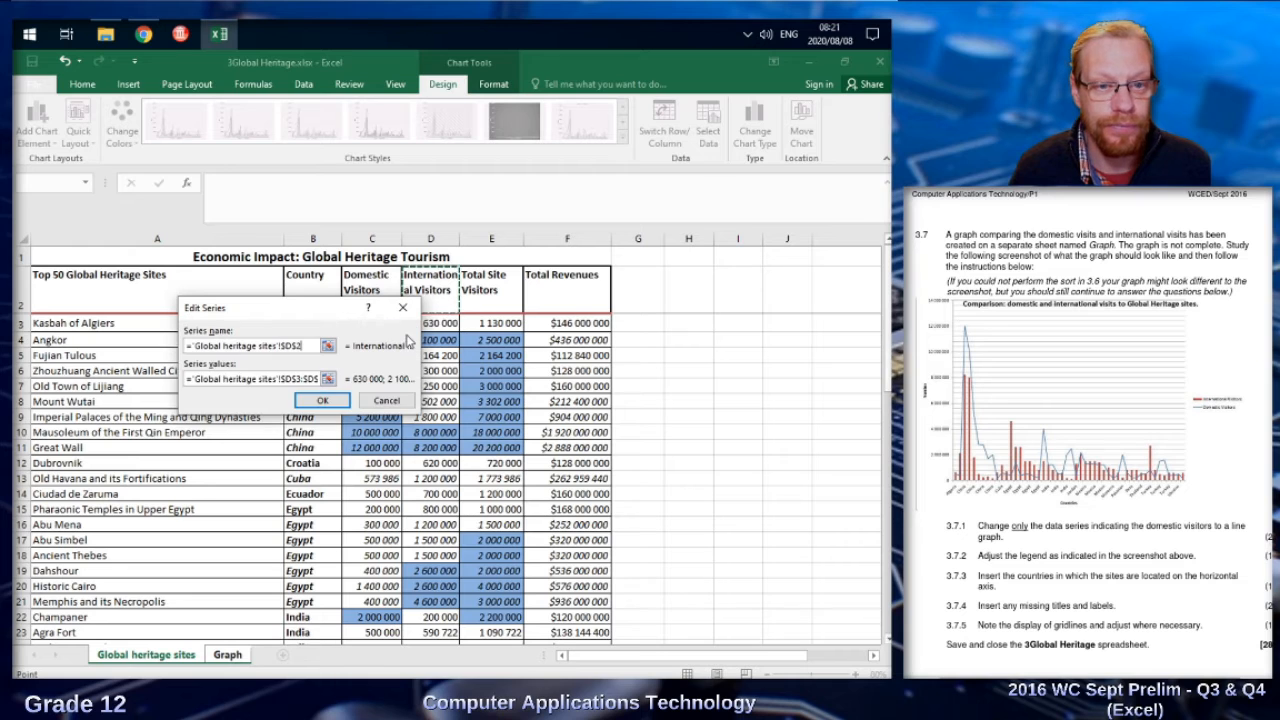
click(337, 401)
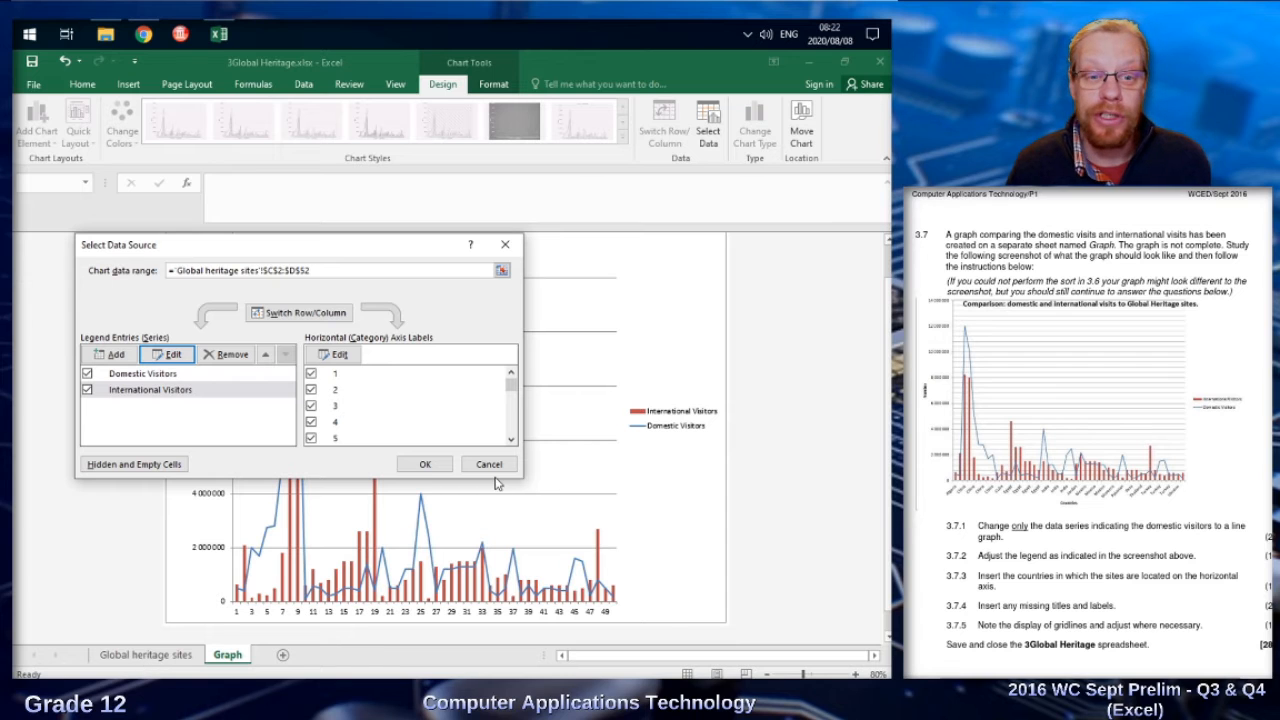
click(425, 464)
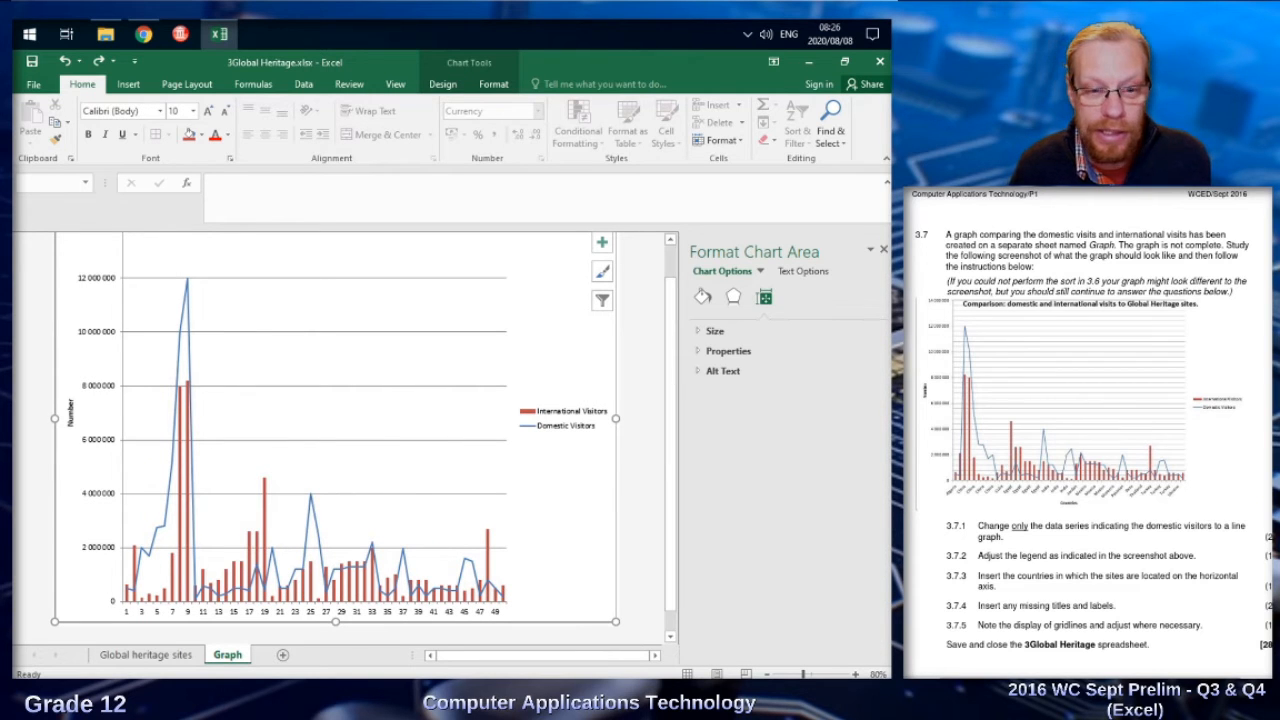
Step: Set the chart's horizontal axis labels to the countries in B3:B52 of the Global heritage sites sheet
click(336, 613)
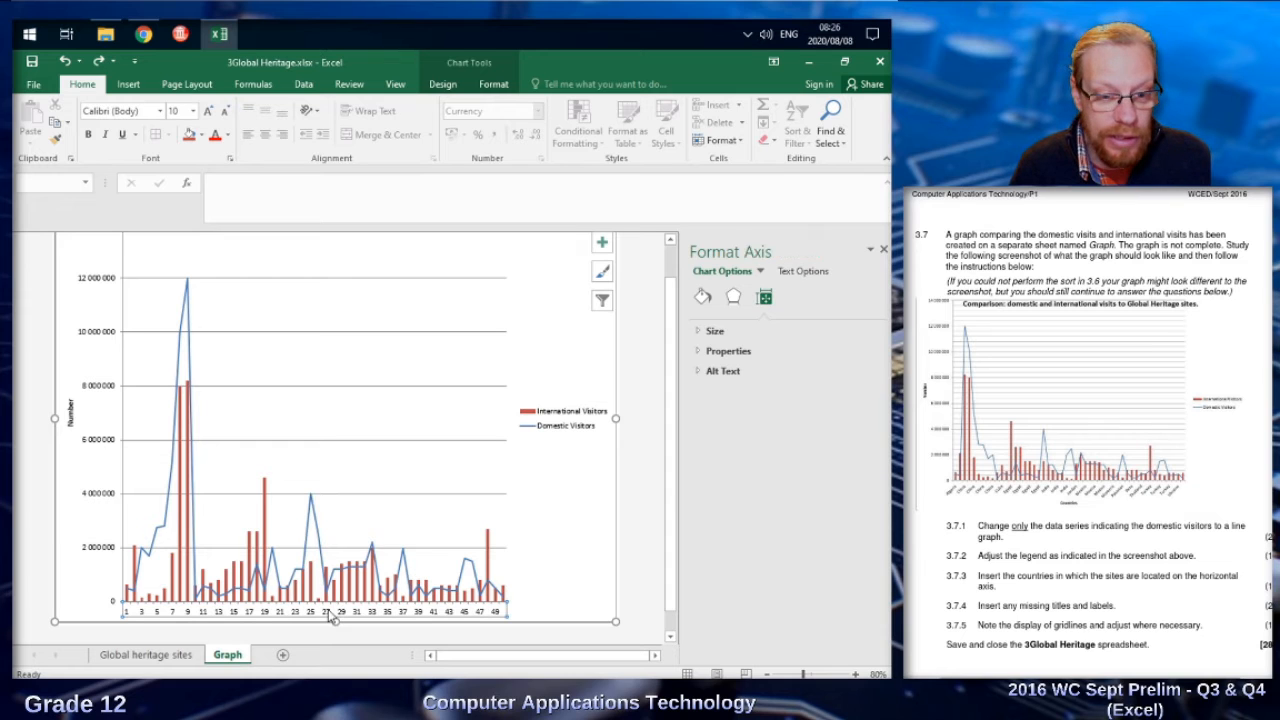
right_click(420, 617)
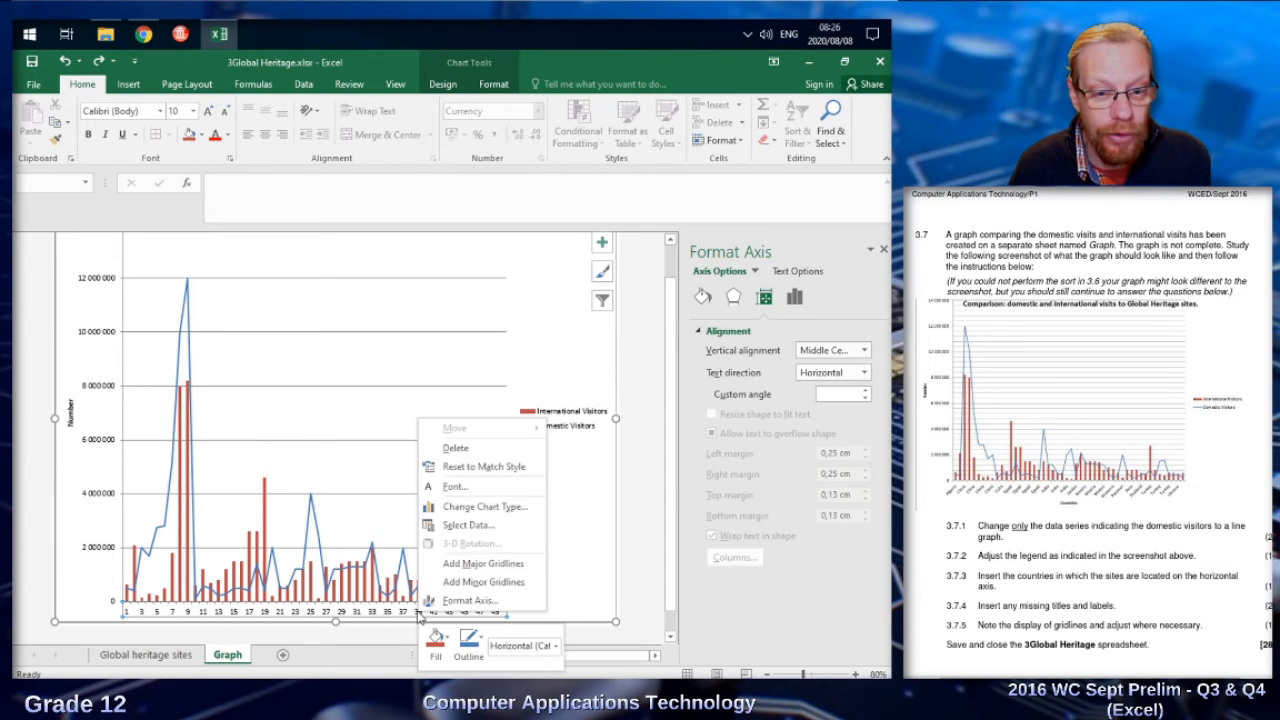
click(464, 525)
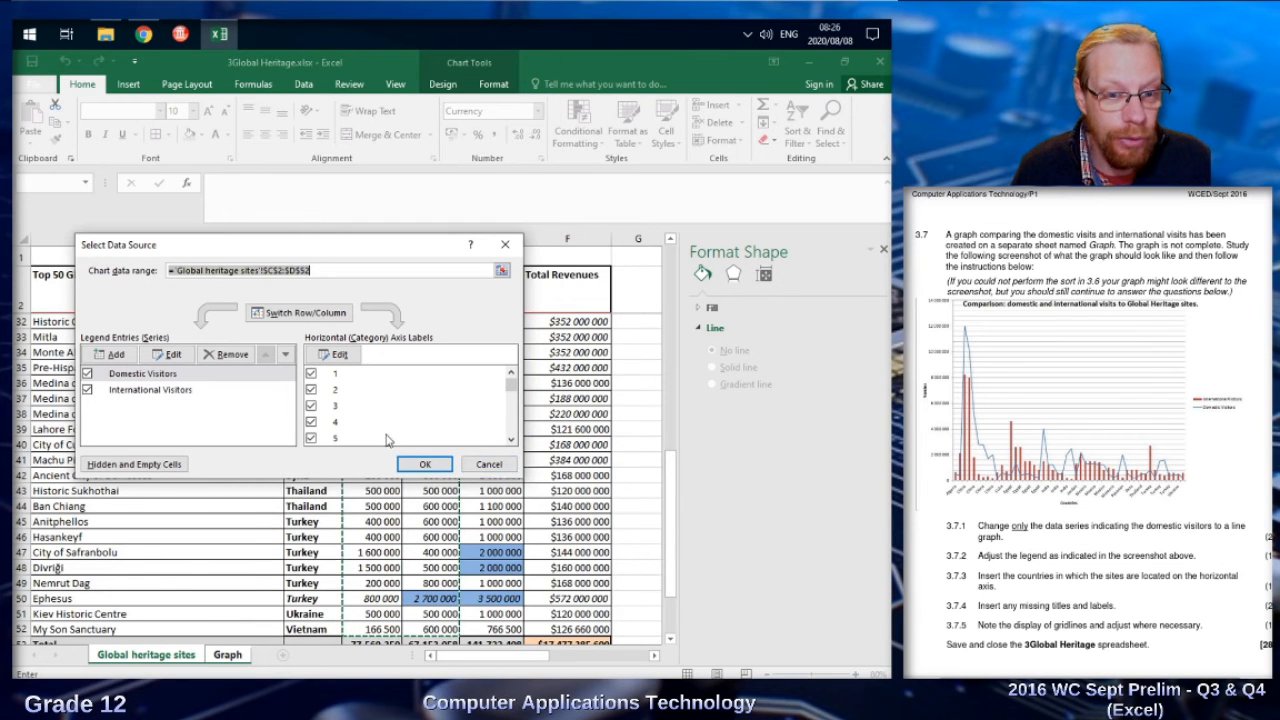
click(338, 356)
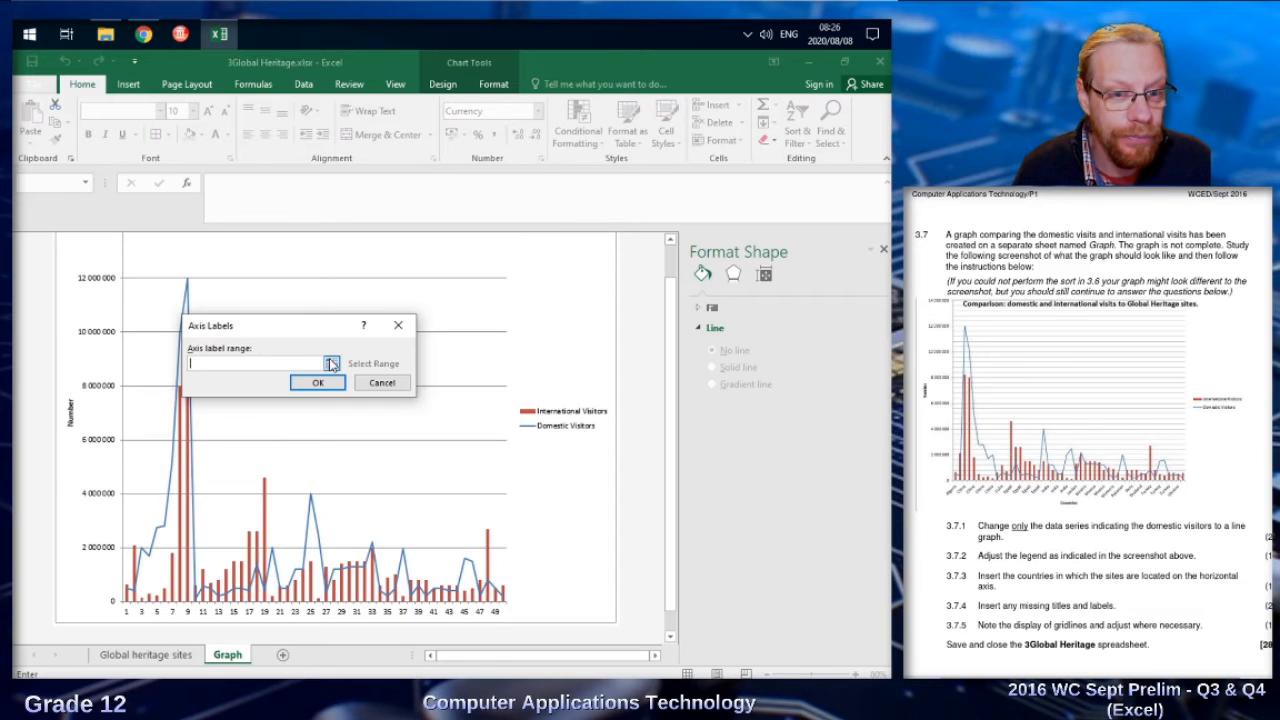
click(148, 654)
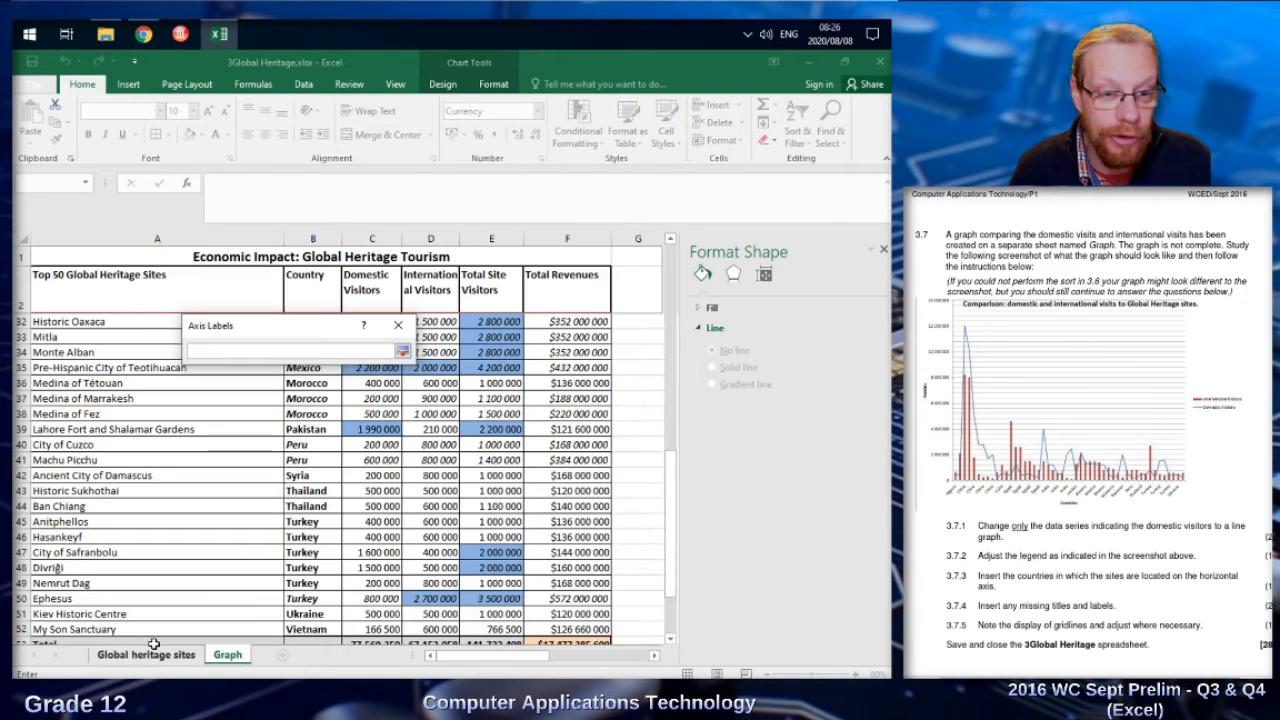
drag(283, 332, 493, 323)
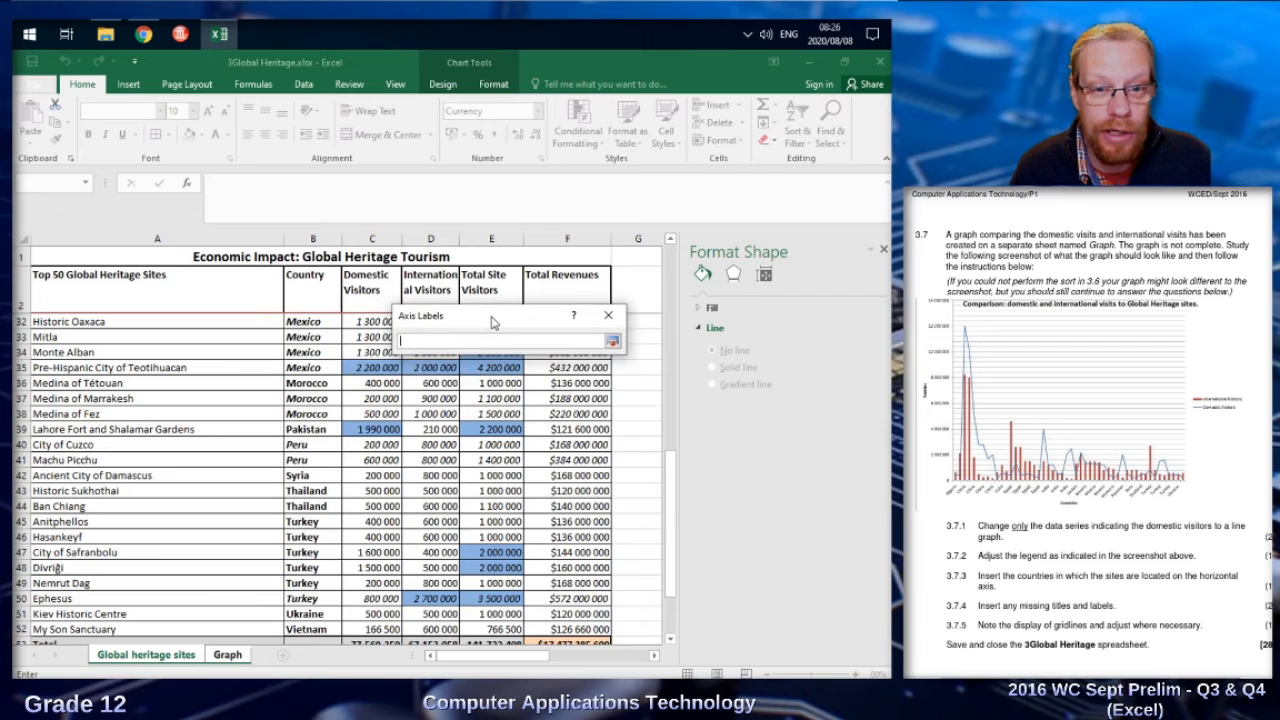
click(322, 326)
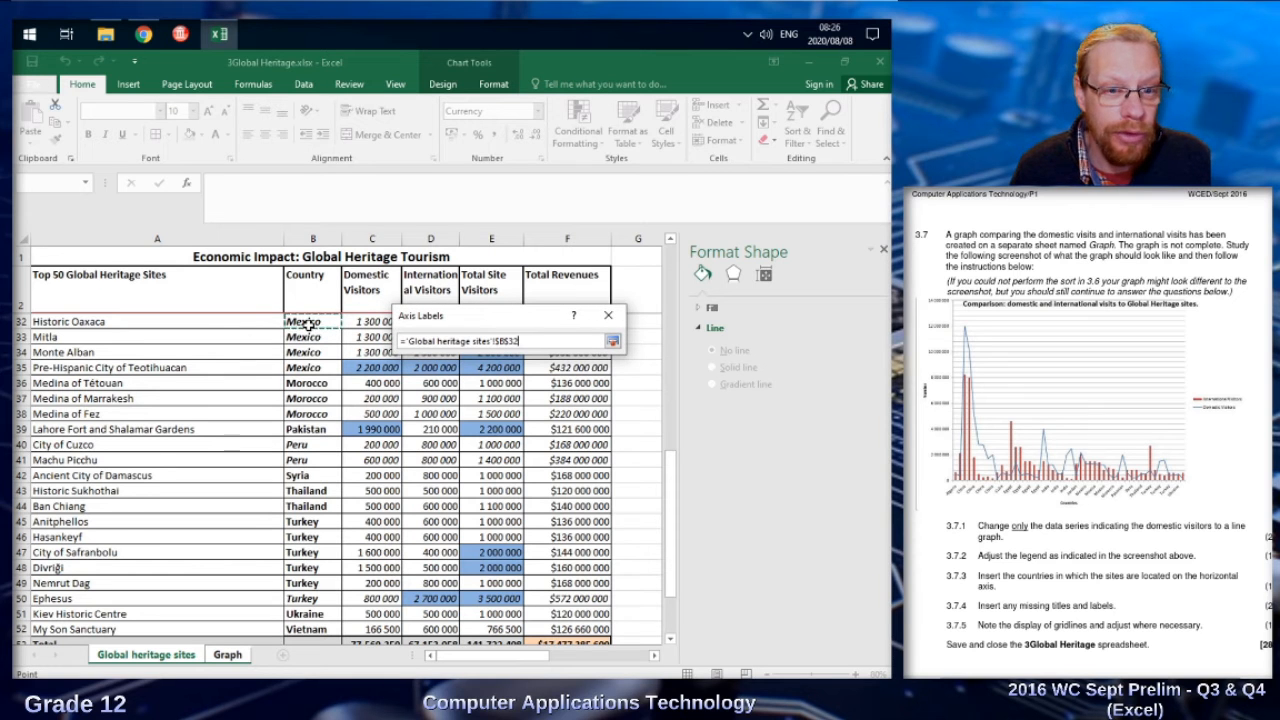
scroll(312, 324, up, 10)
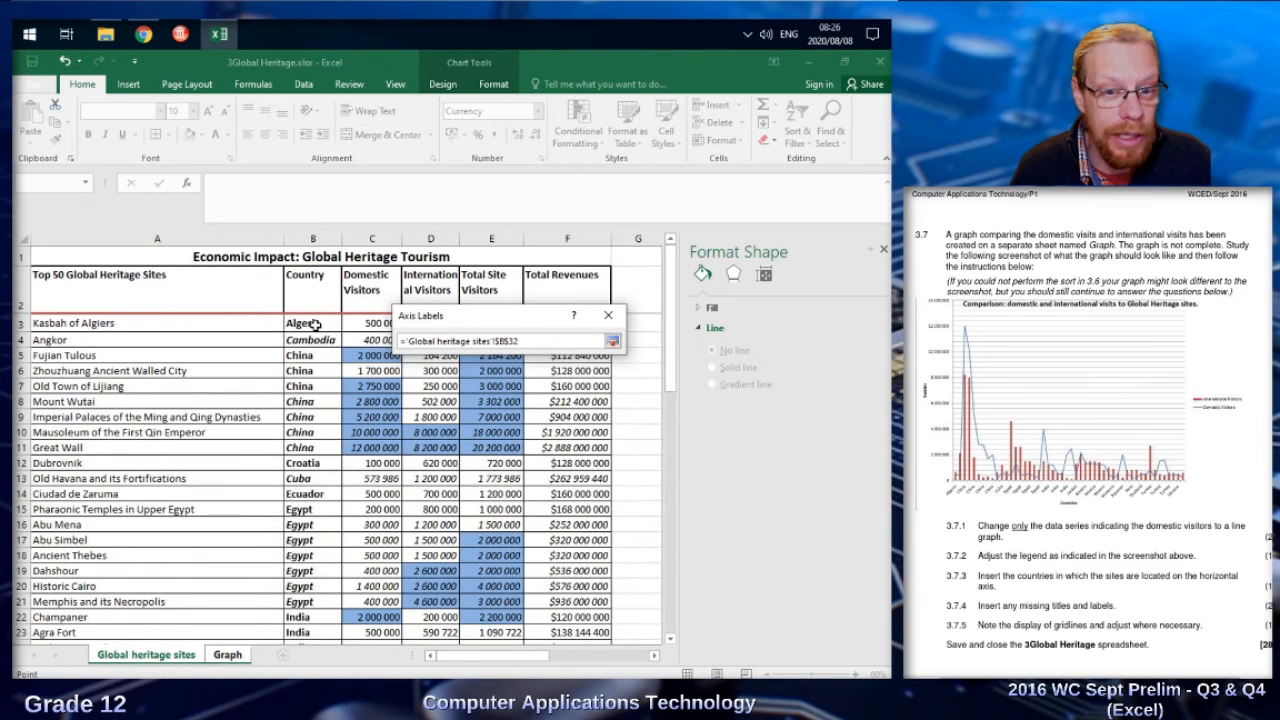
drag(315, 325, 307, 599)
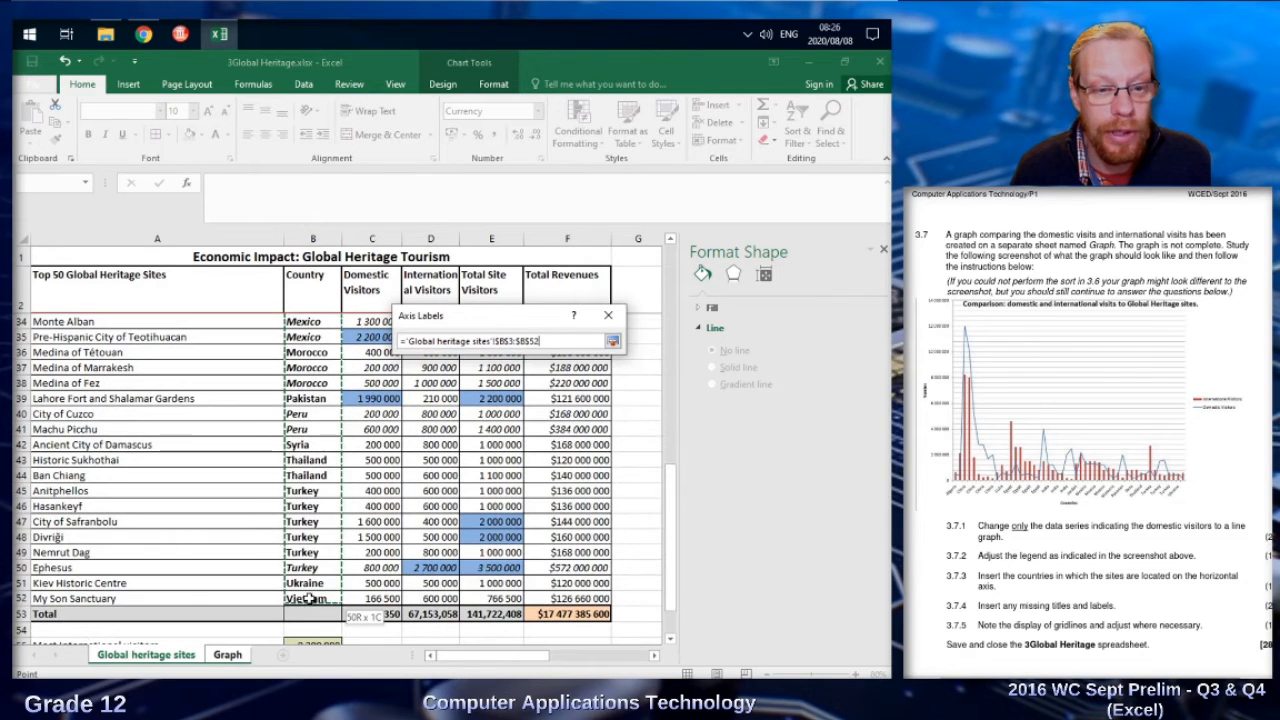
click(612, 342)
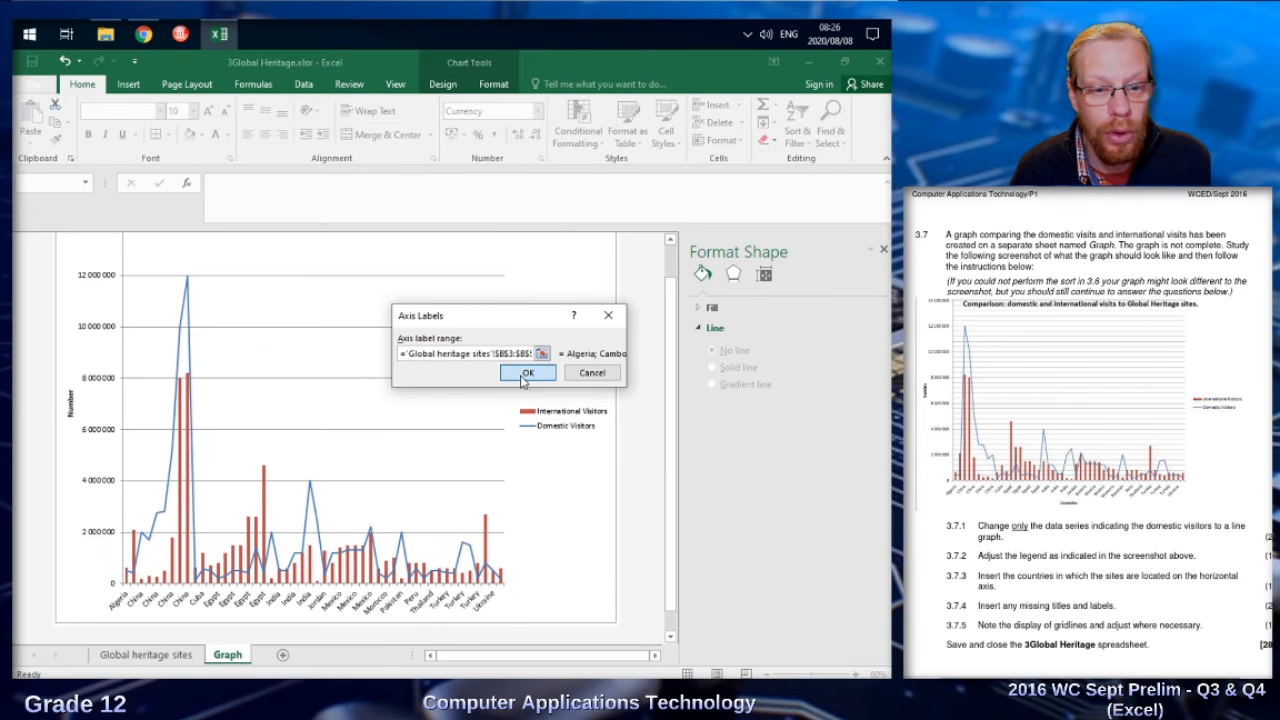
click(525, 374)
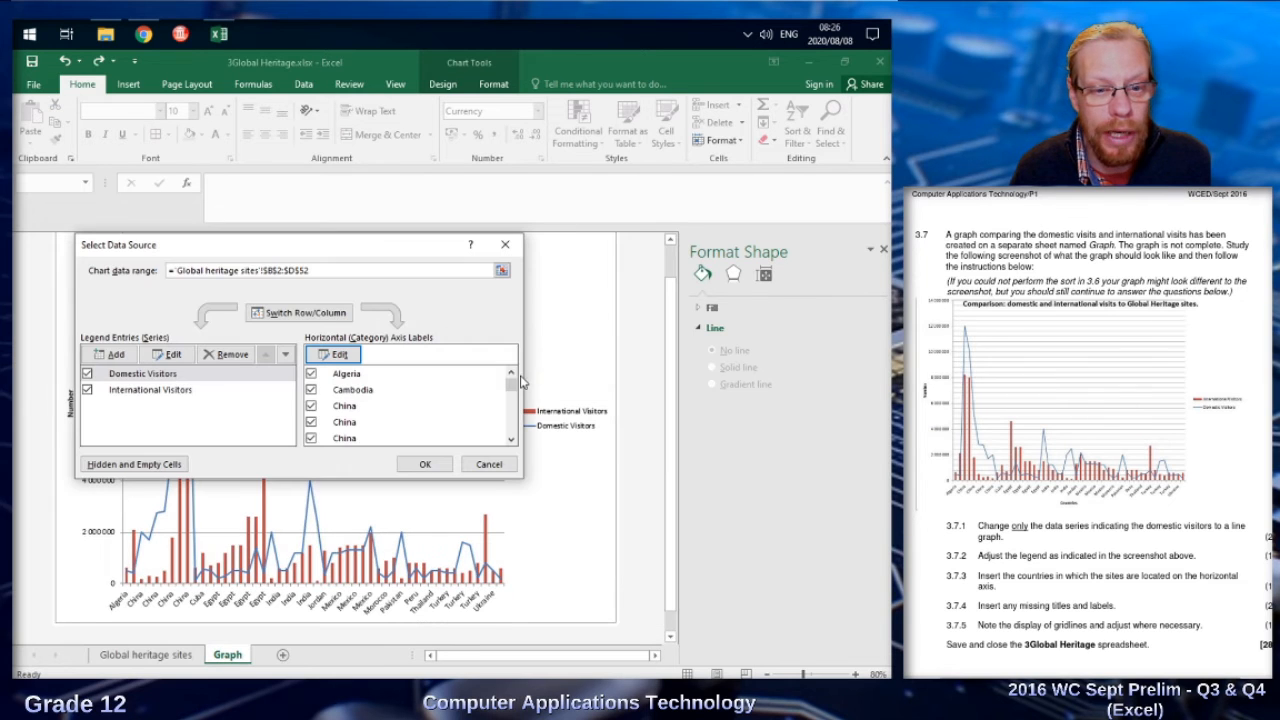
click(426, 466)
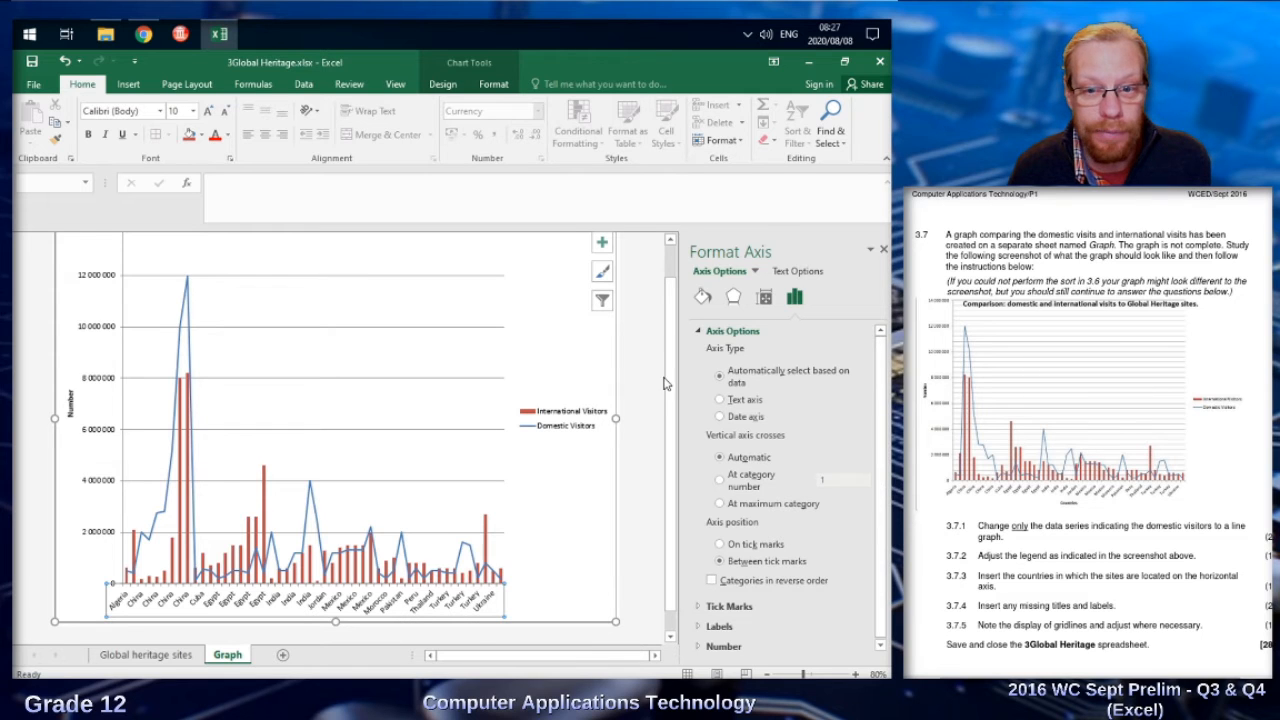
Step: Add a primary horizontal axis title to the chart with the text "Countries"
scroll(670, 345, up, 1)
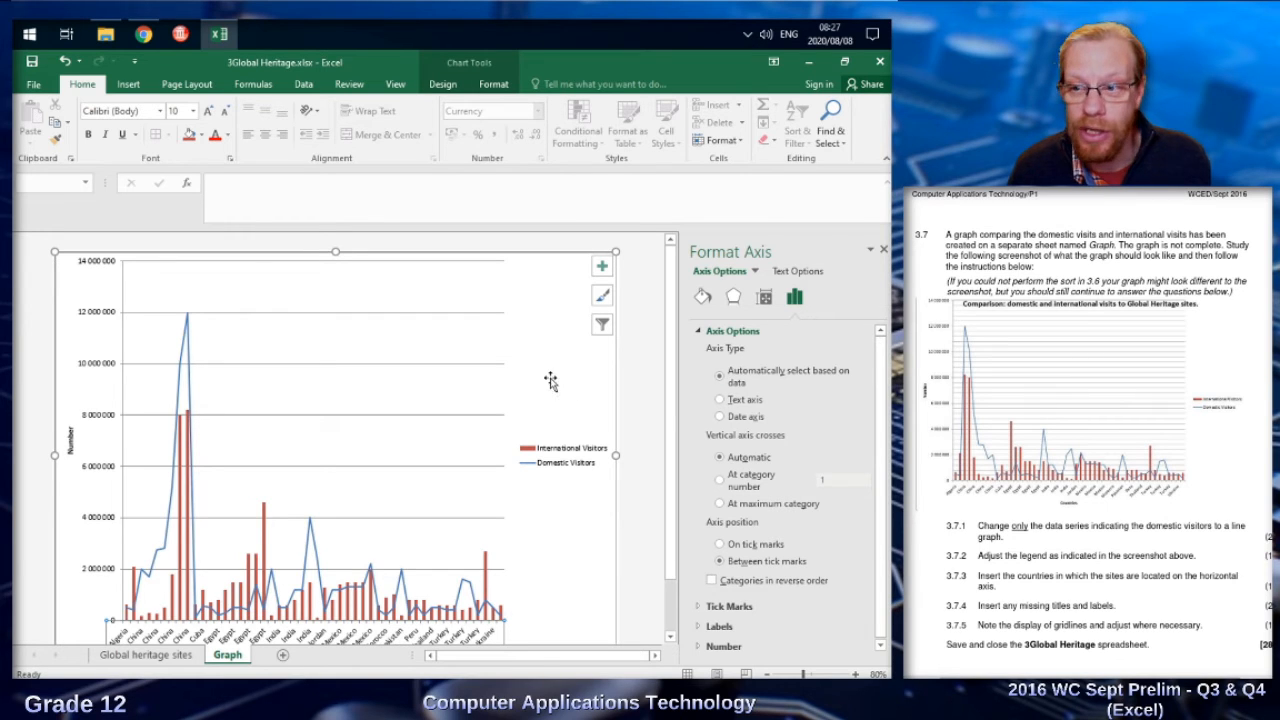
scroll(673, 412, down, 1)
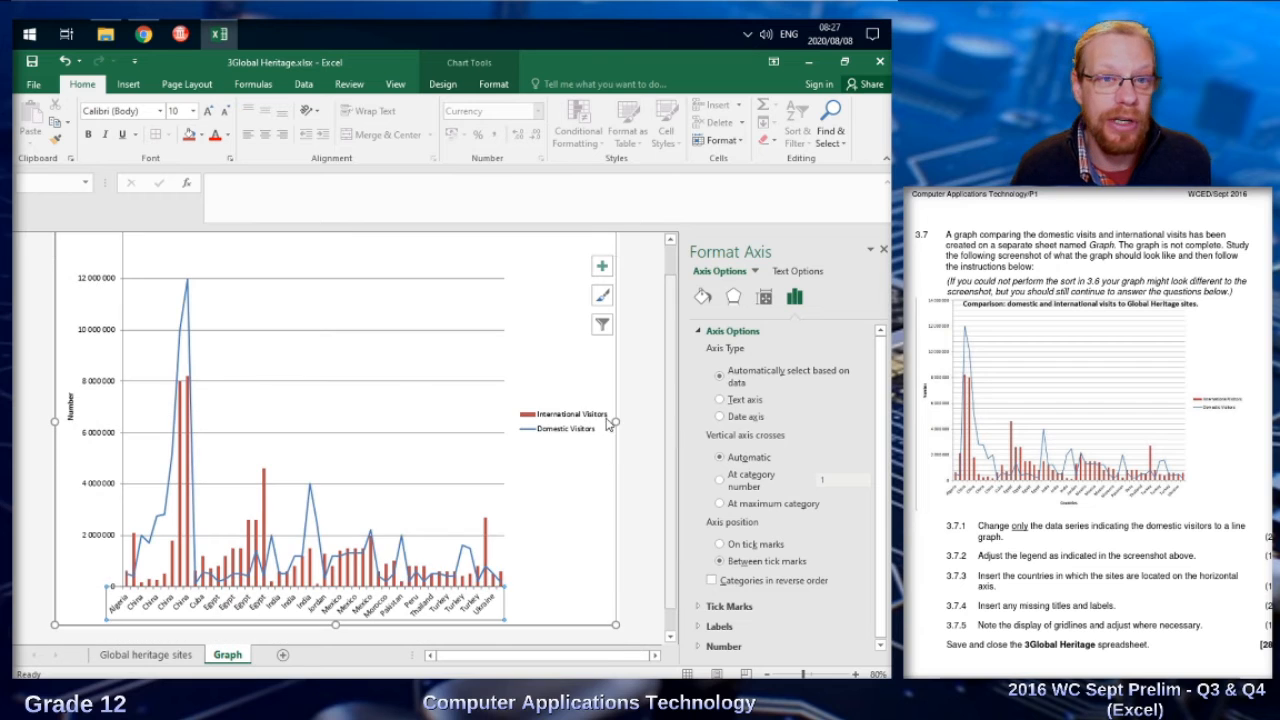
click(443, 85)
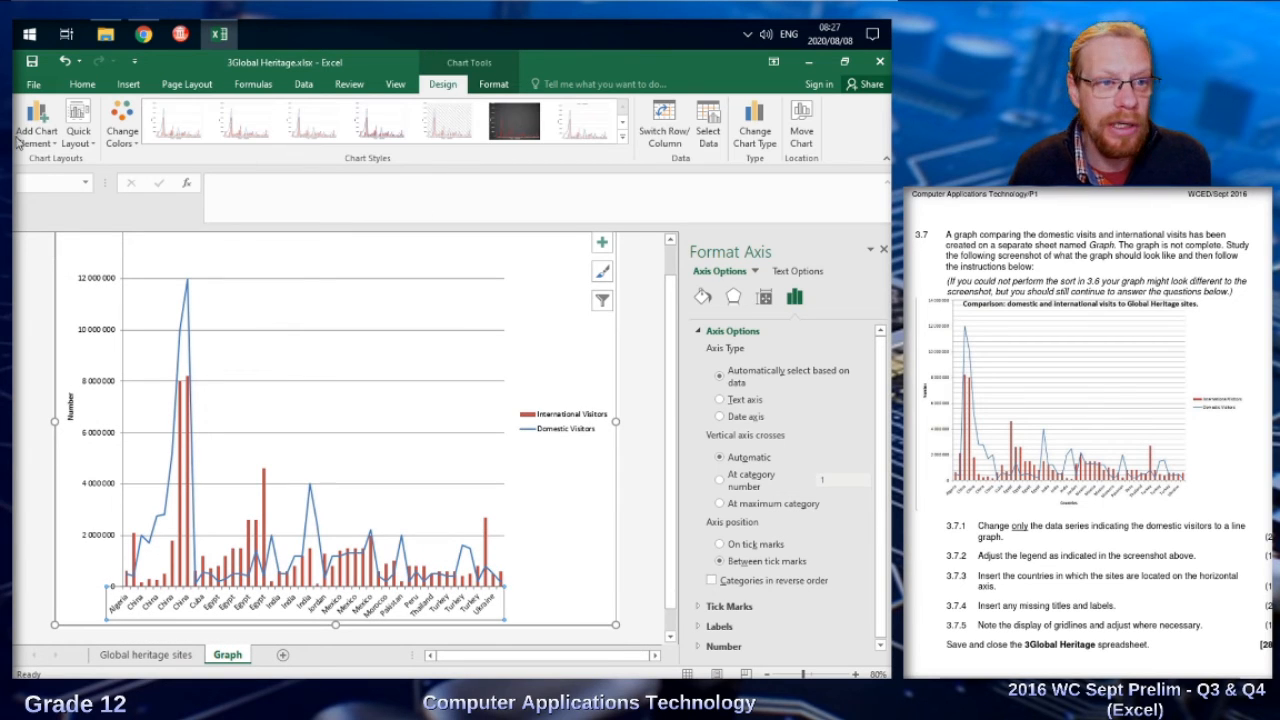
click(48, 146)
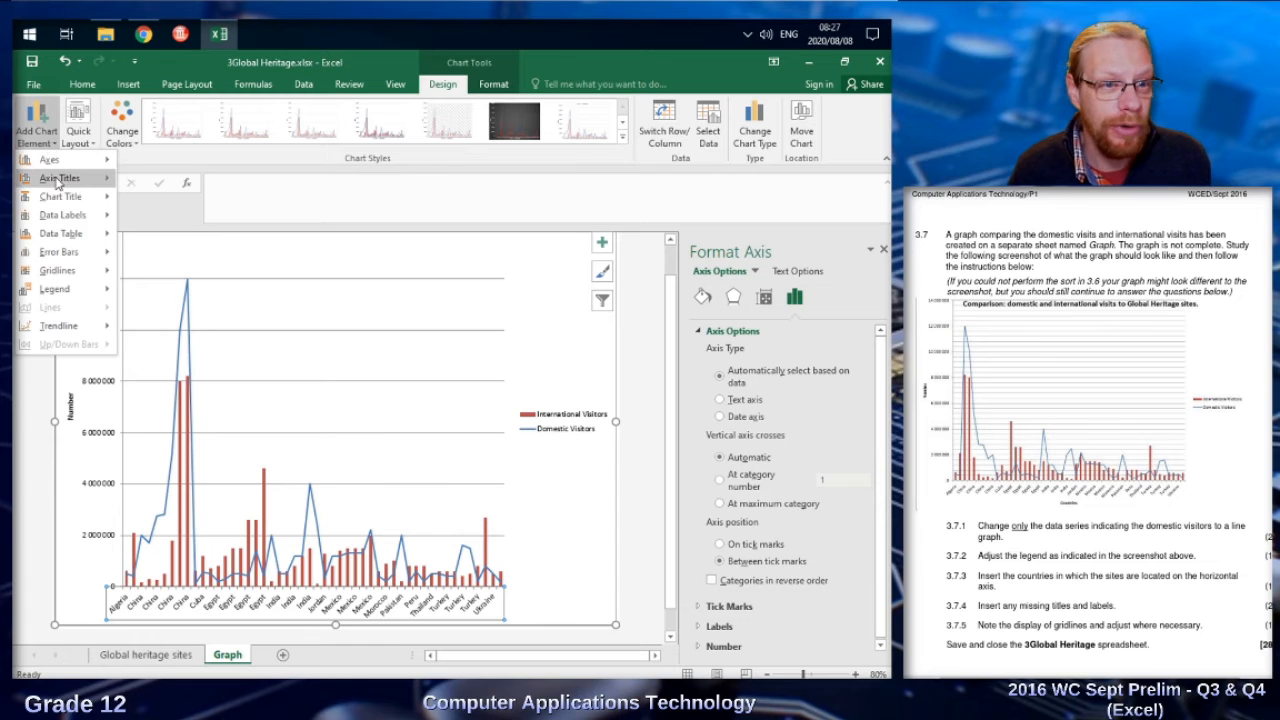
mouse_move(58, 180)
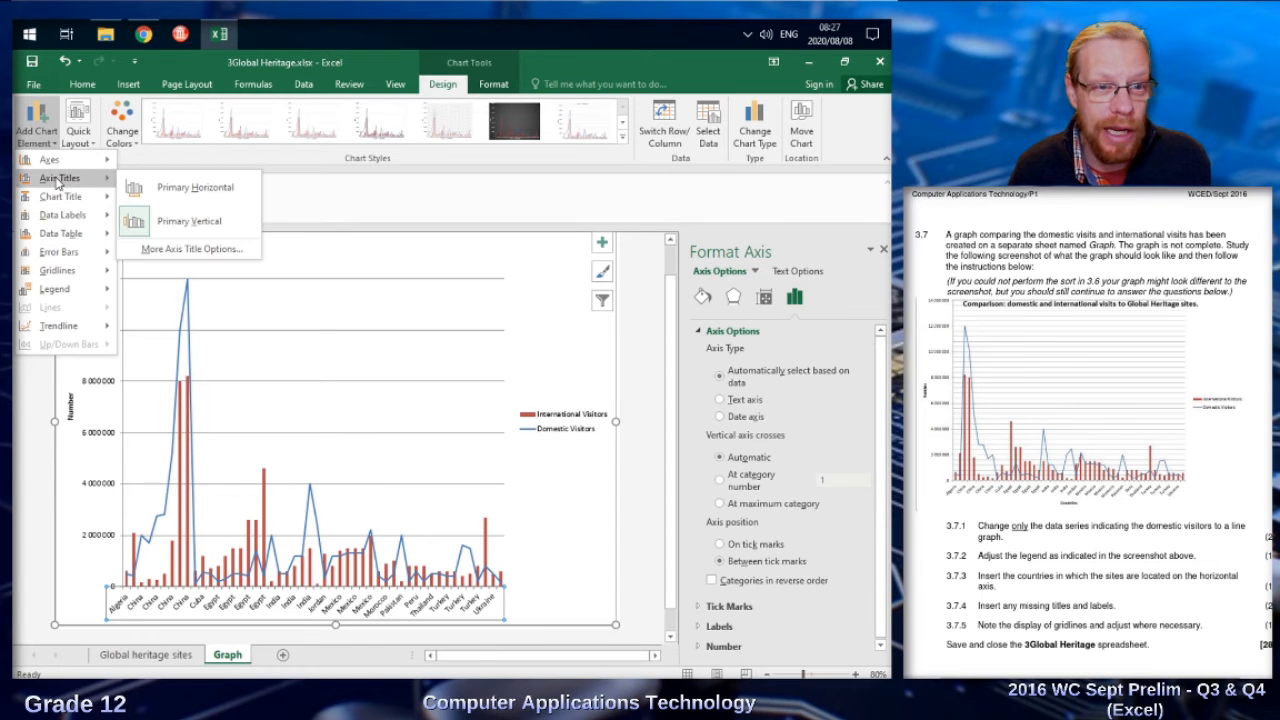
click(172, 186)
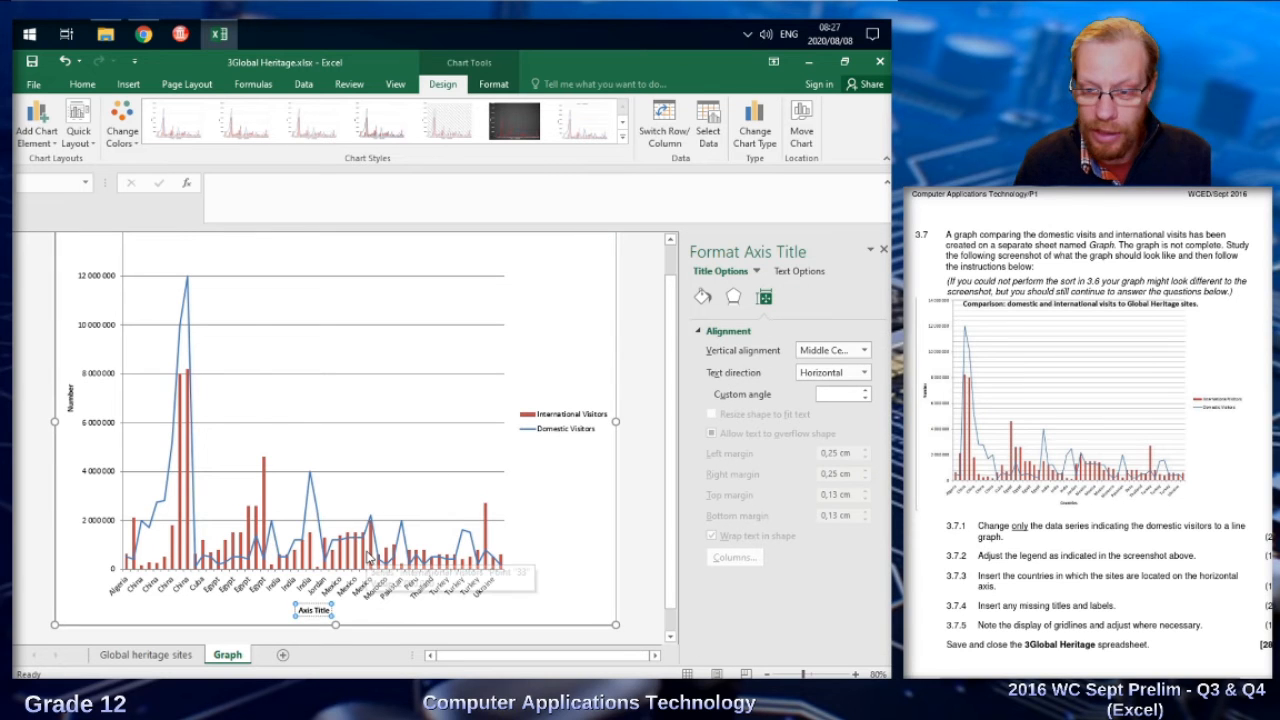
key(BackSpace)
key(BackSpace)
key(BackSpace)
key(BackSpace)
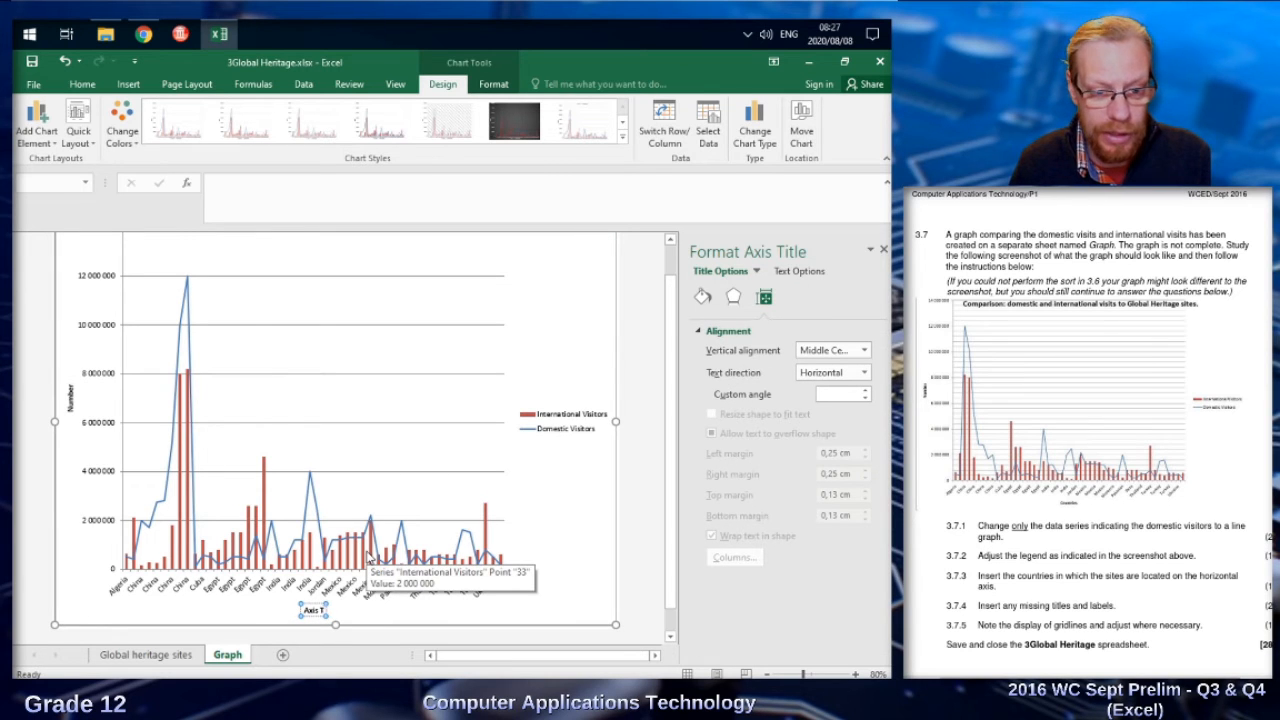
key(BackSpace)
key(BackSpace)
key(BackSpace)
key(BackSpace)
key(BackSpace)
key(BackSpace)
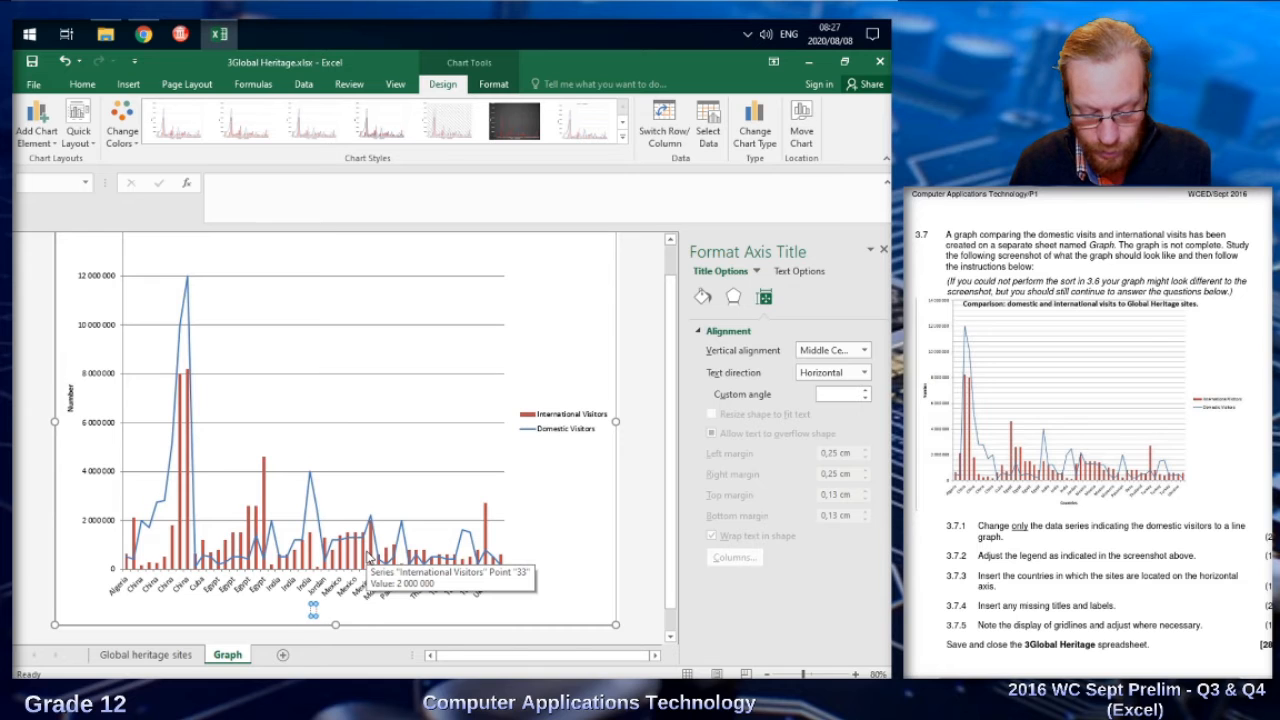
text(Countries)
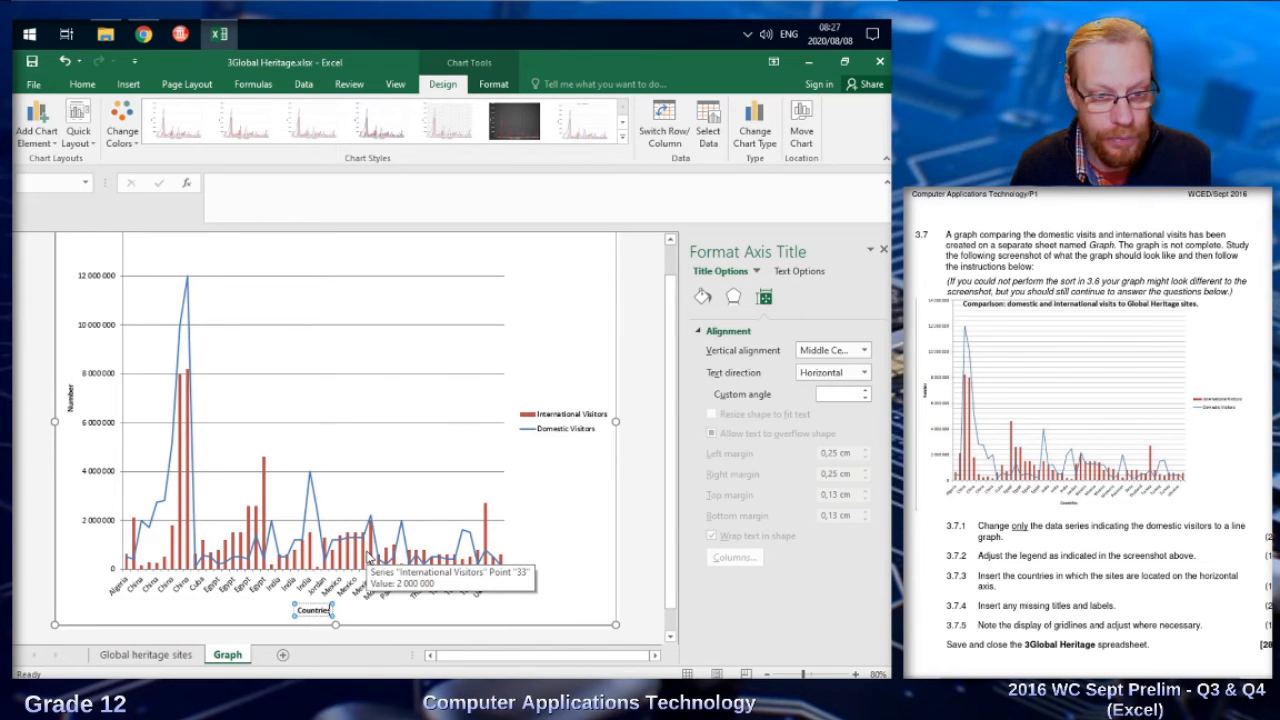
Step: Add a title above the chart with the text "Comparison: domestic and international visits to Global Heritage sites"
click(38, 138)
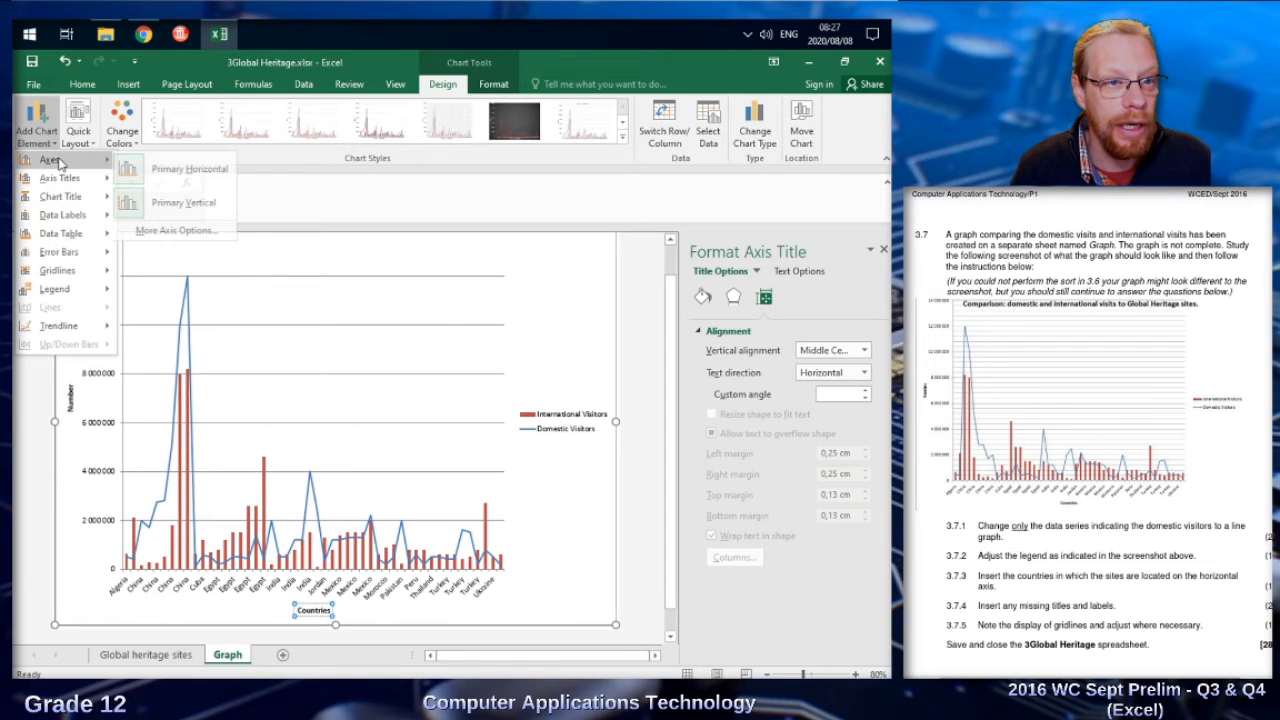
mouse_move(70, 197)
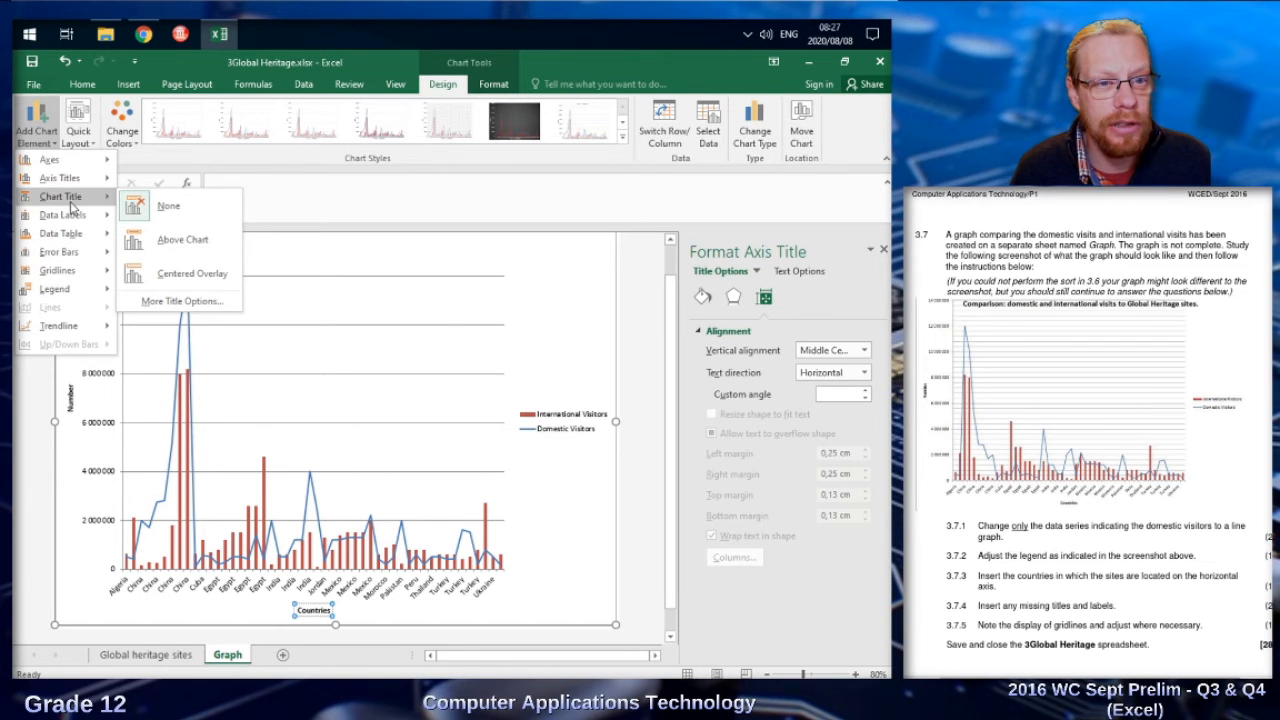
click(183, 242)
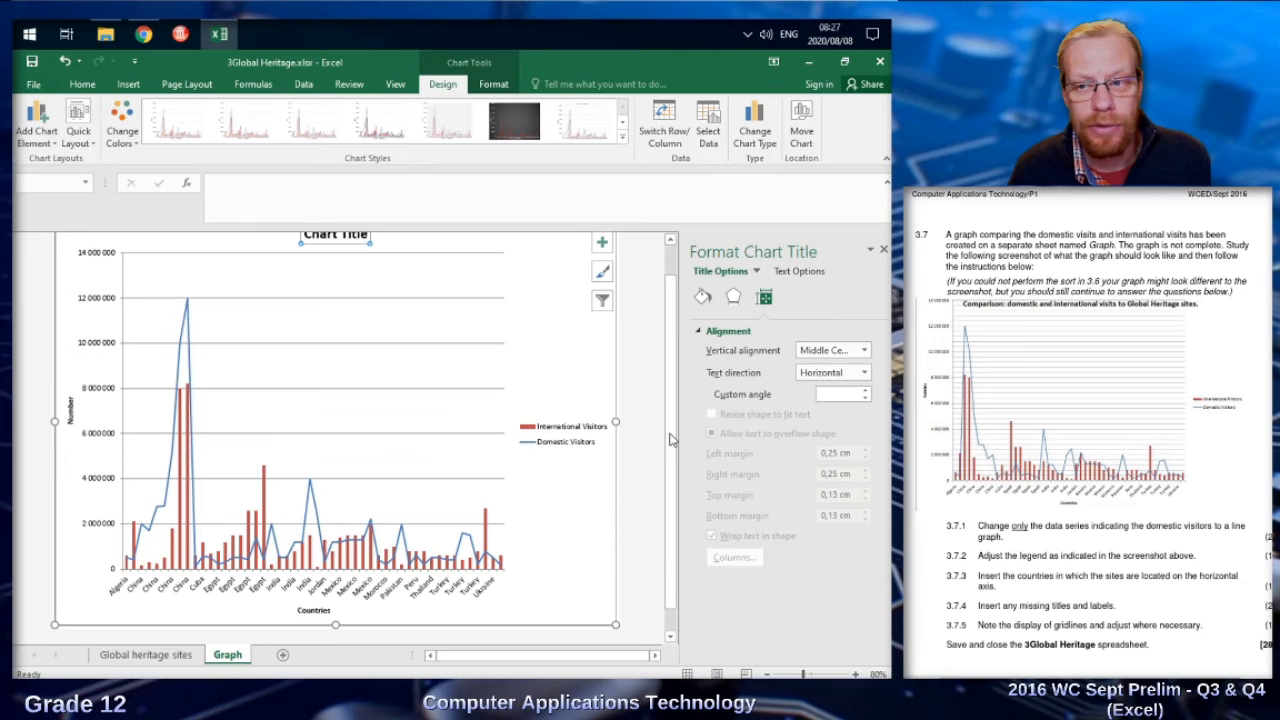
scroll(670, 440, up, 1)
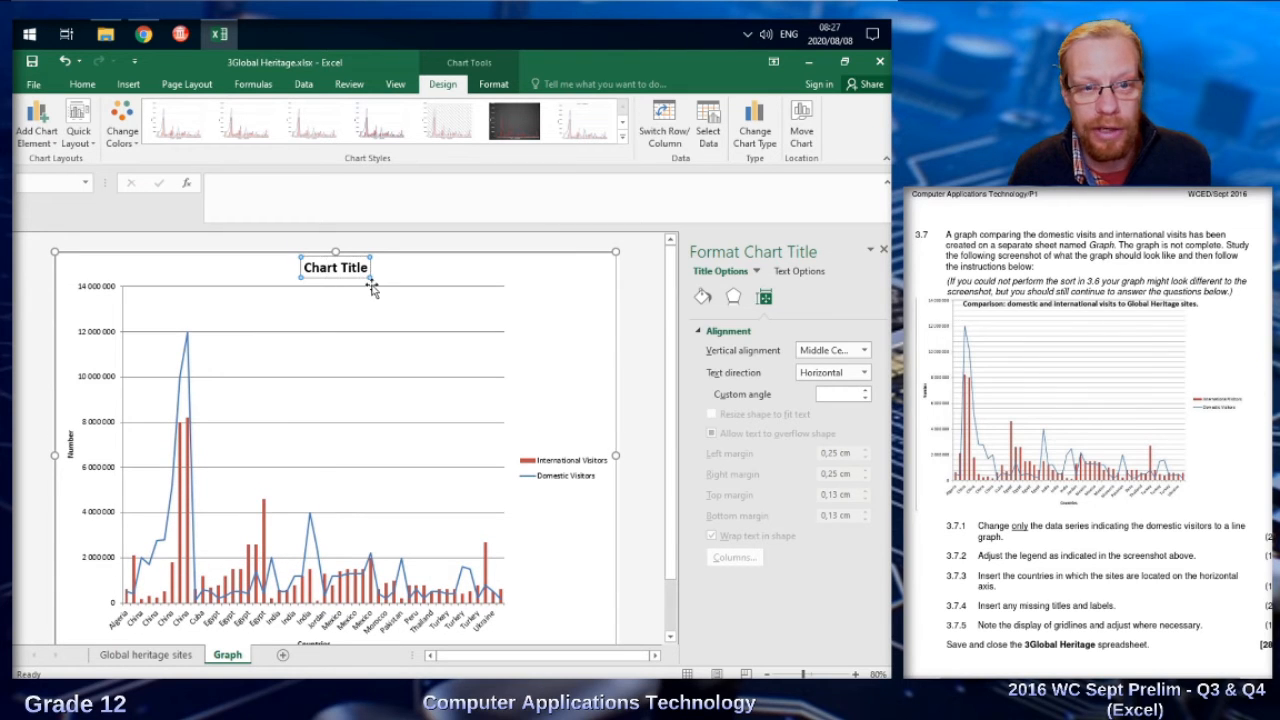
key(BackSpace)
key(BackSpace)
key(BackSpace)
key(BackSpace)
key(BackSpace)
key(BackSpace)
key(BackSpace)
key(BackSpace)
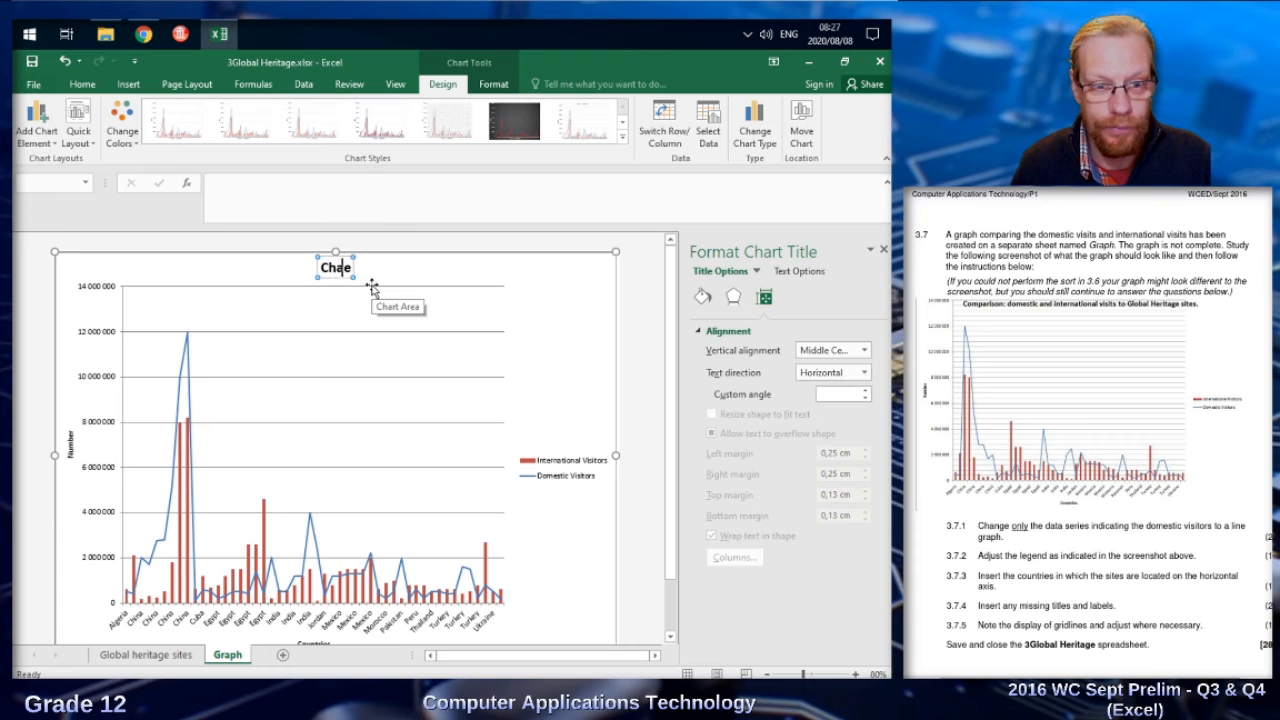
key(BackSpace)
key(BackSpace)
key(BackSpace)
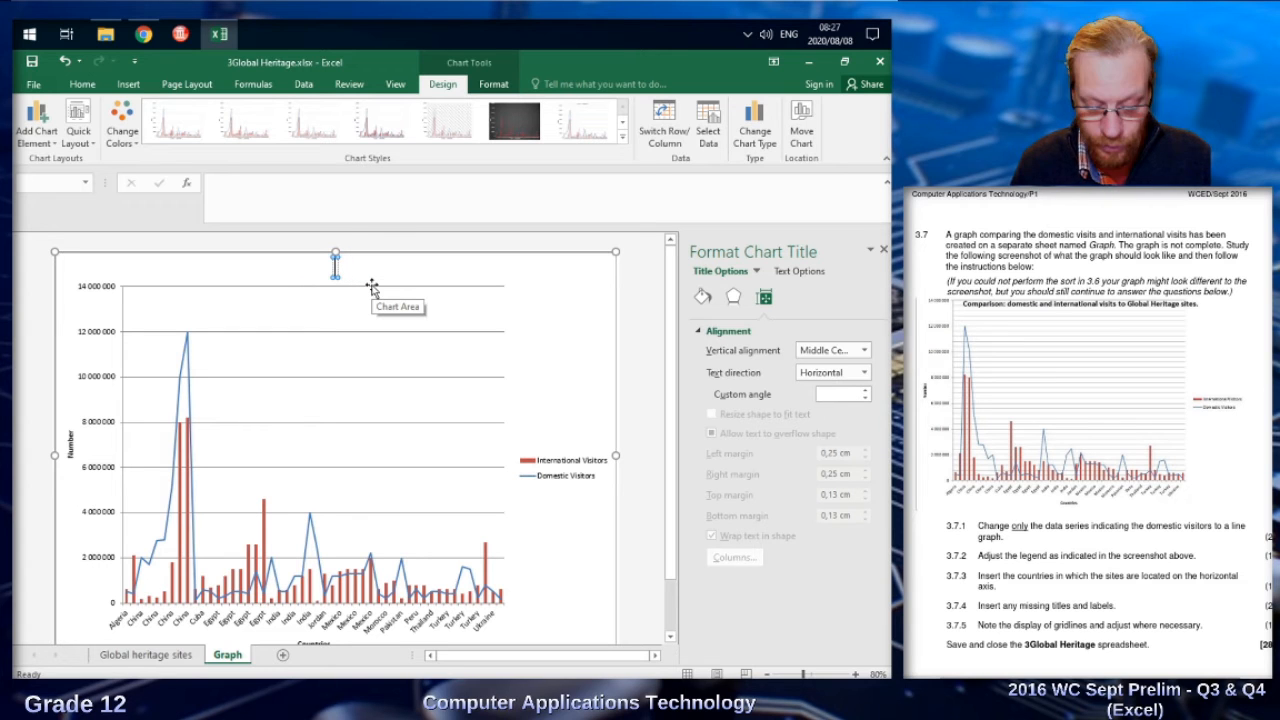
text(Compariso)
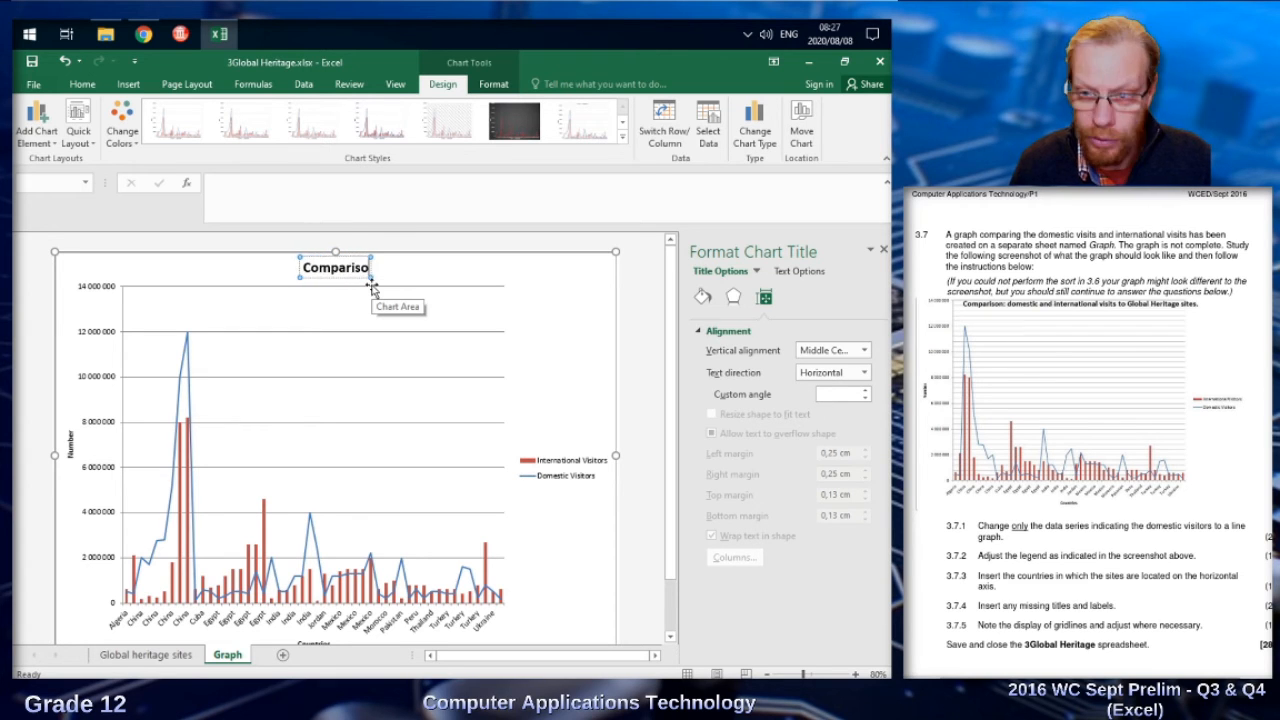
text(n: do)
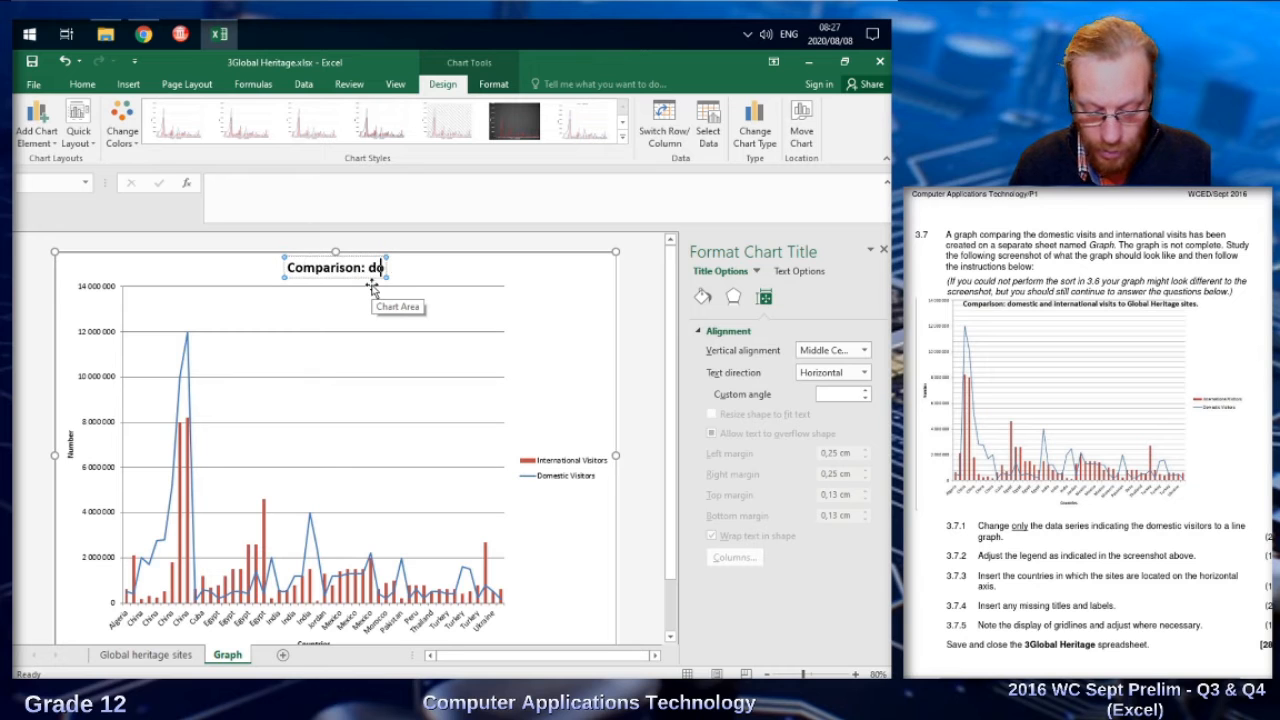
text(mestic)
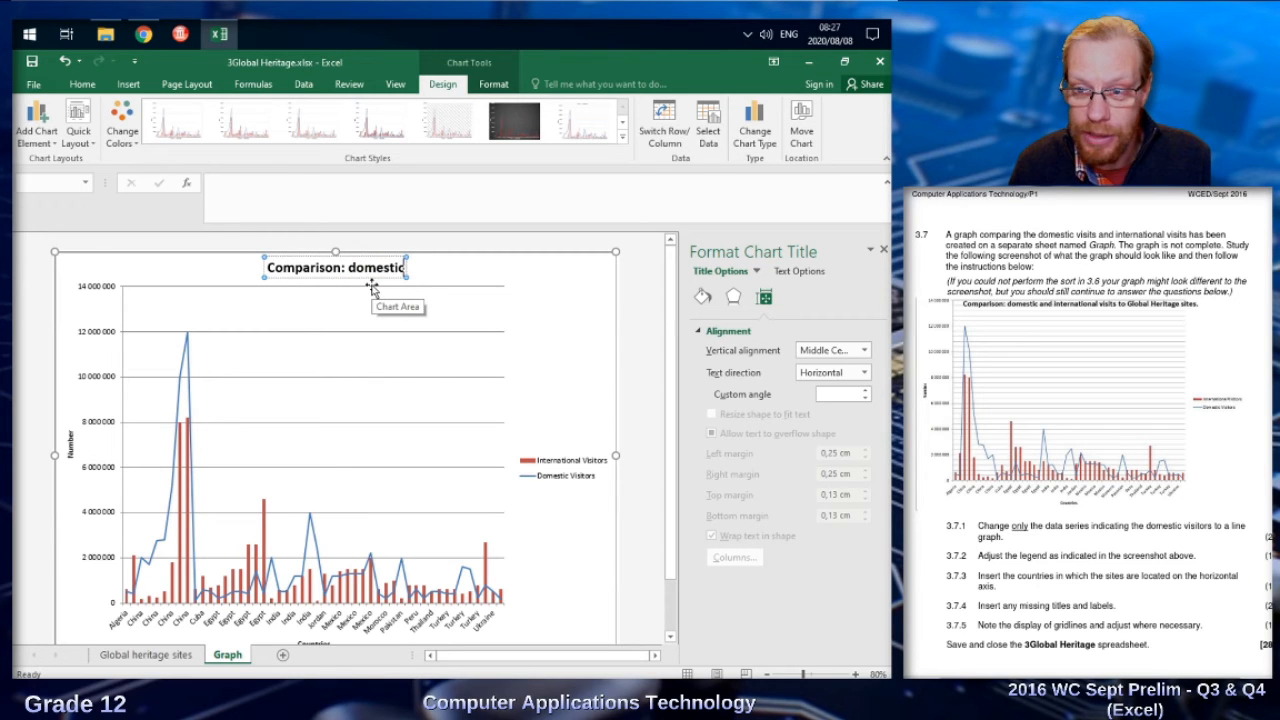
text( and intern)
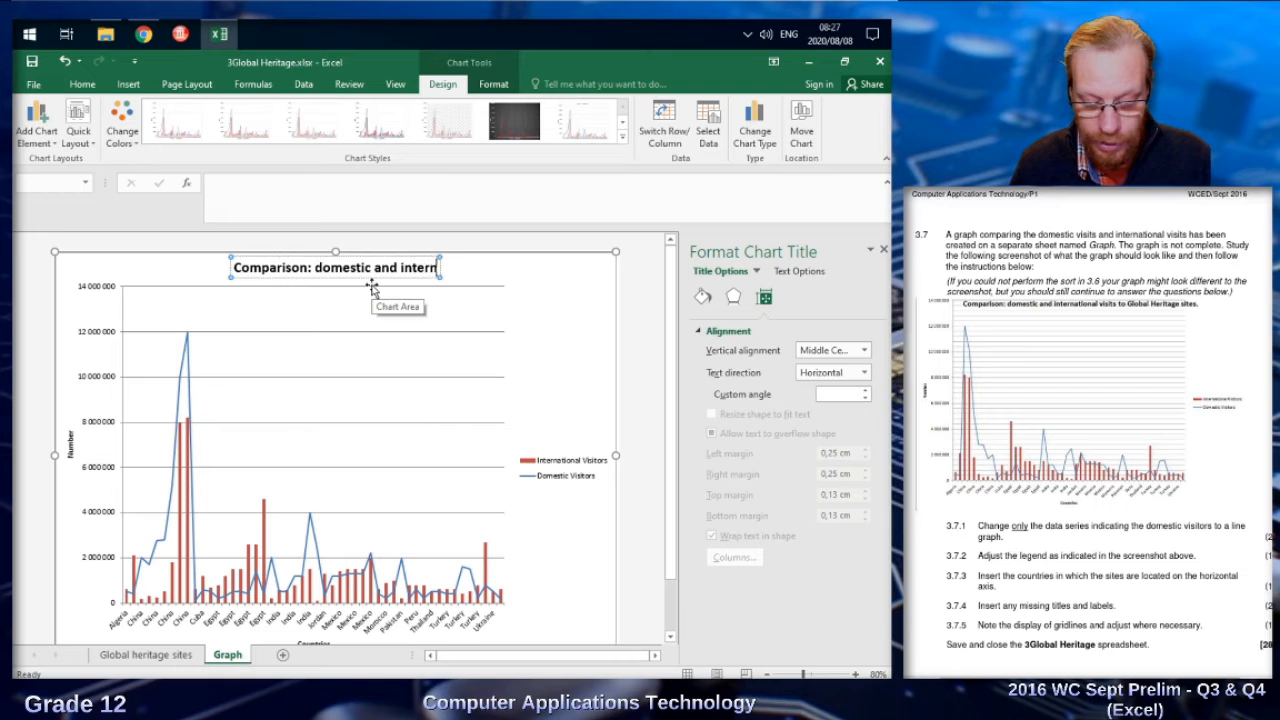
text(ational)
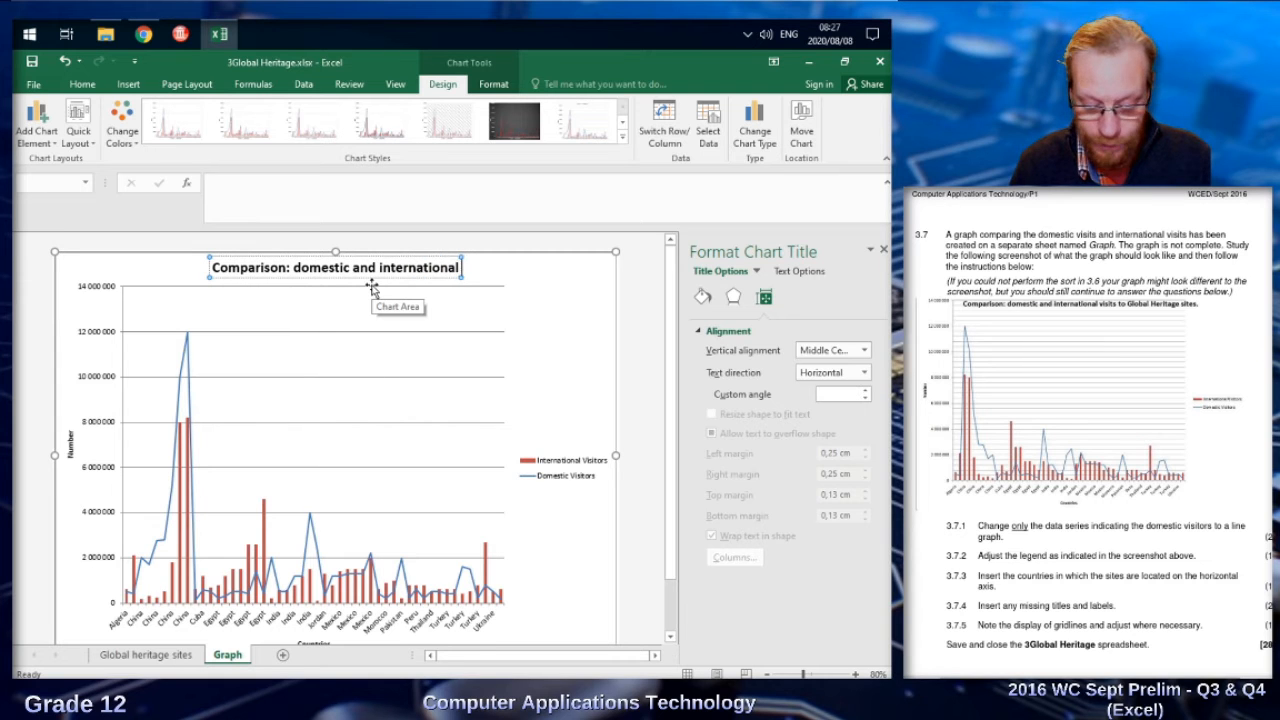
text( visits to)
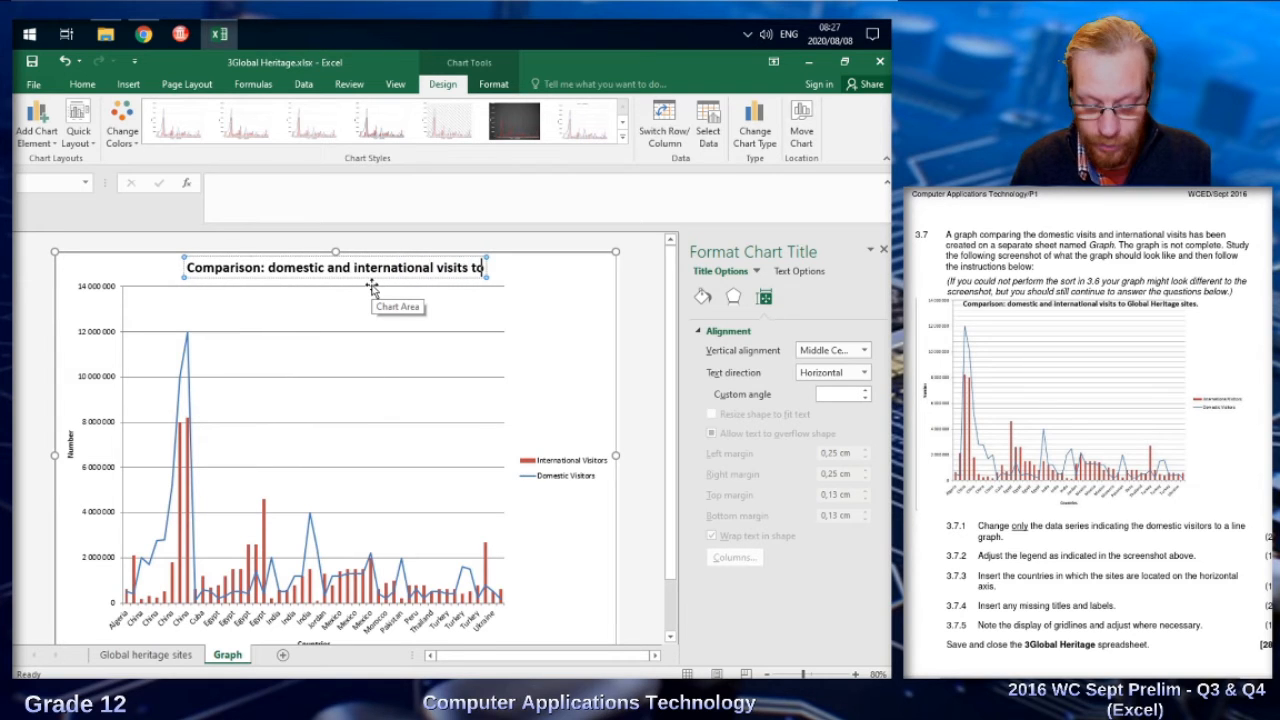
text( Global)
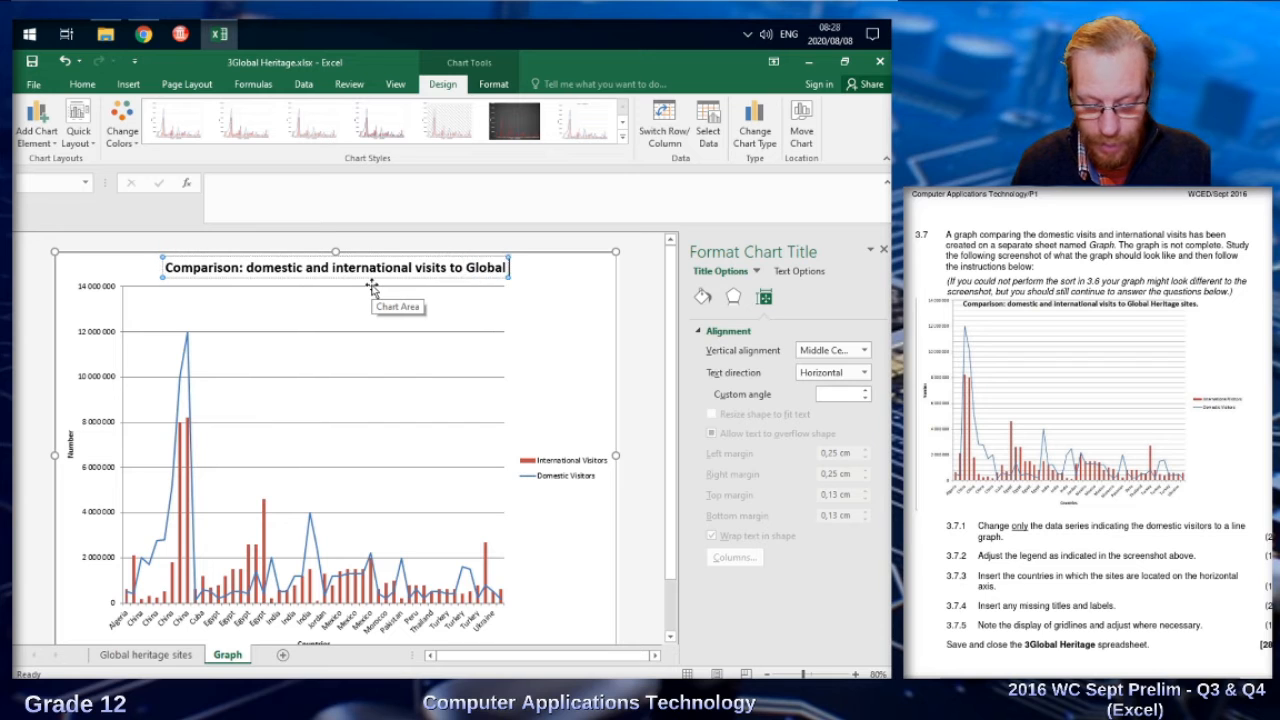
text( Heri)
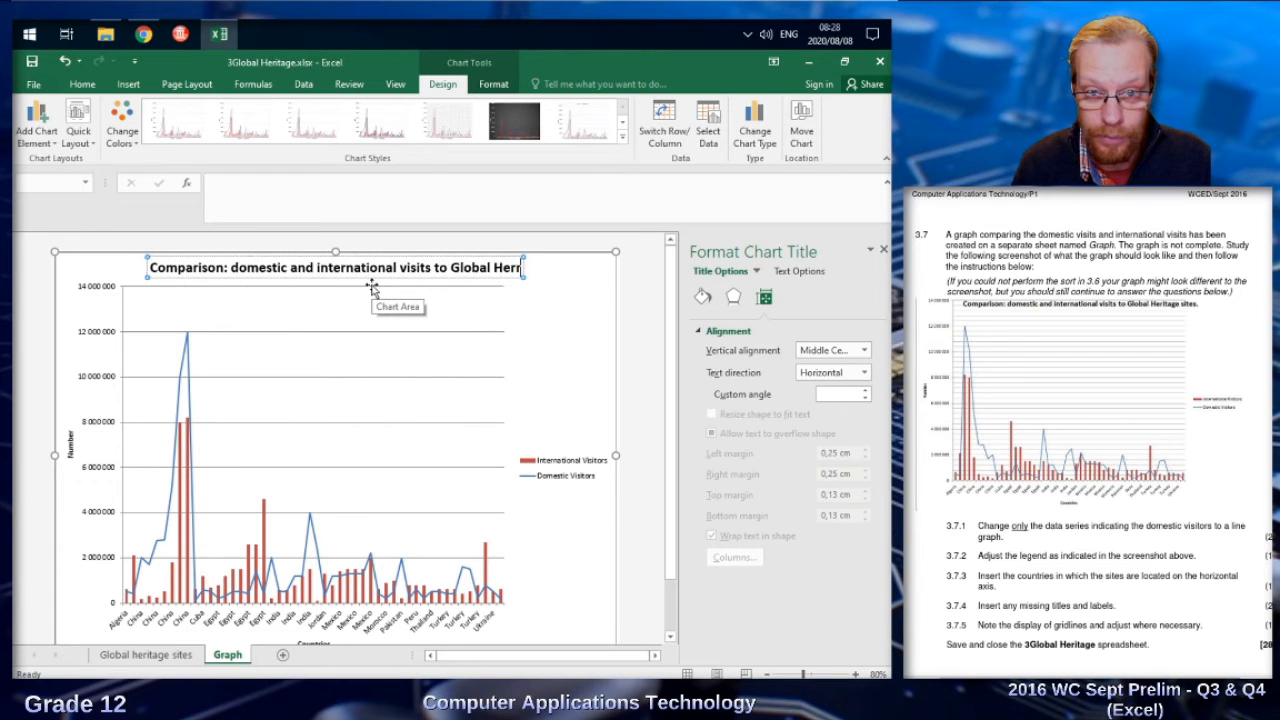
key(BackSpace)
text(itage site)
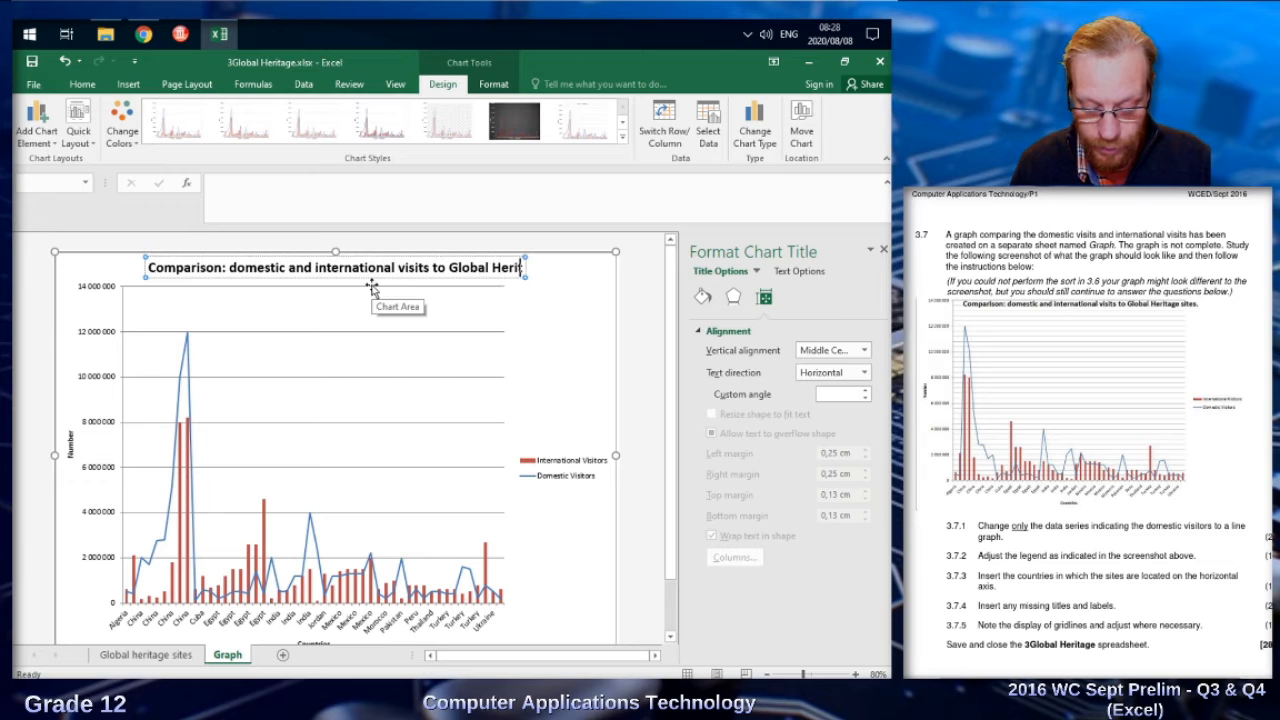
text(s)
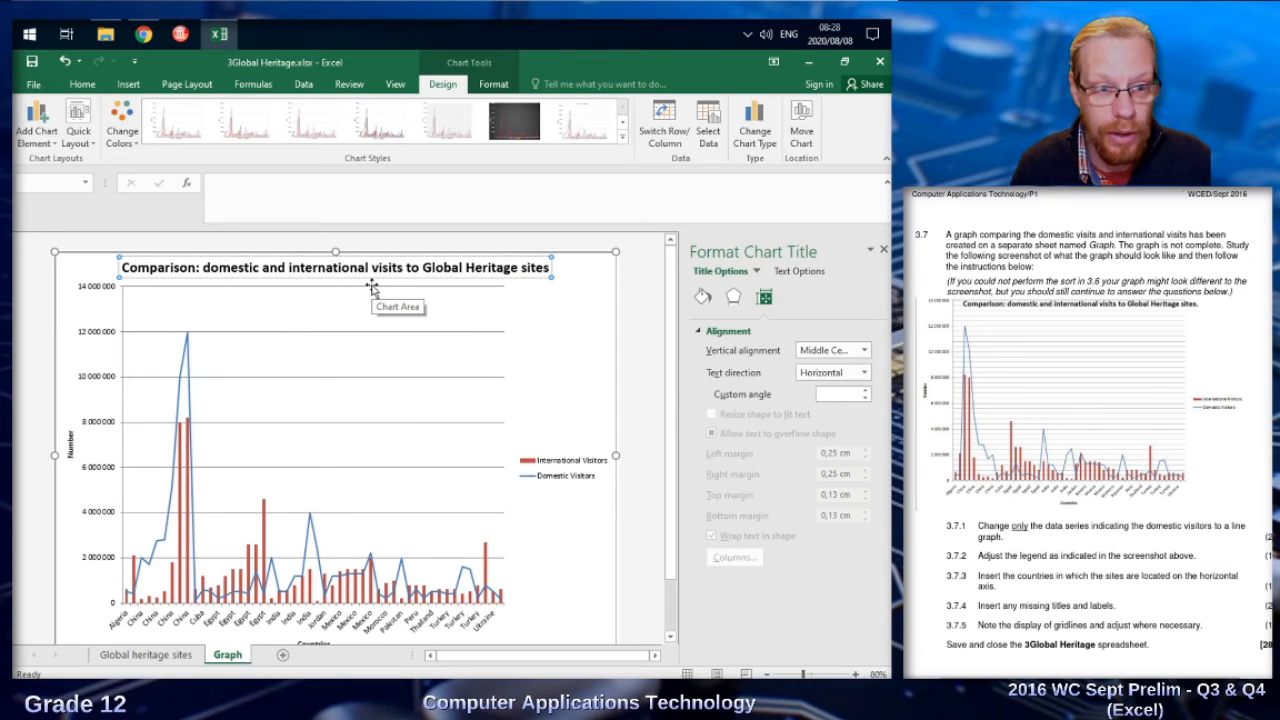
click(636, 366)
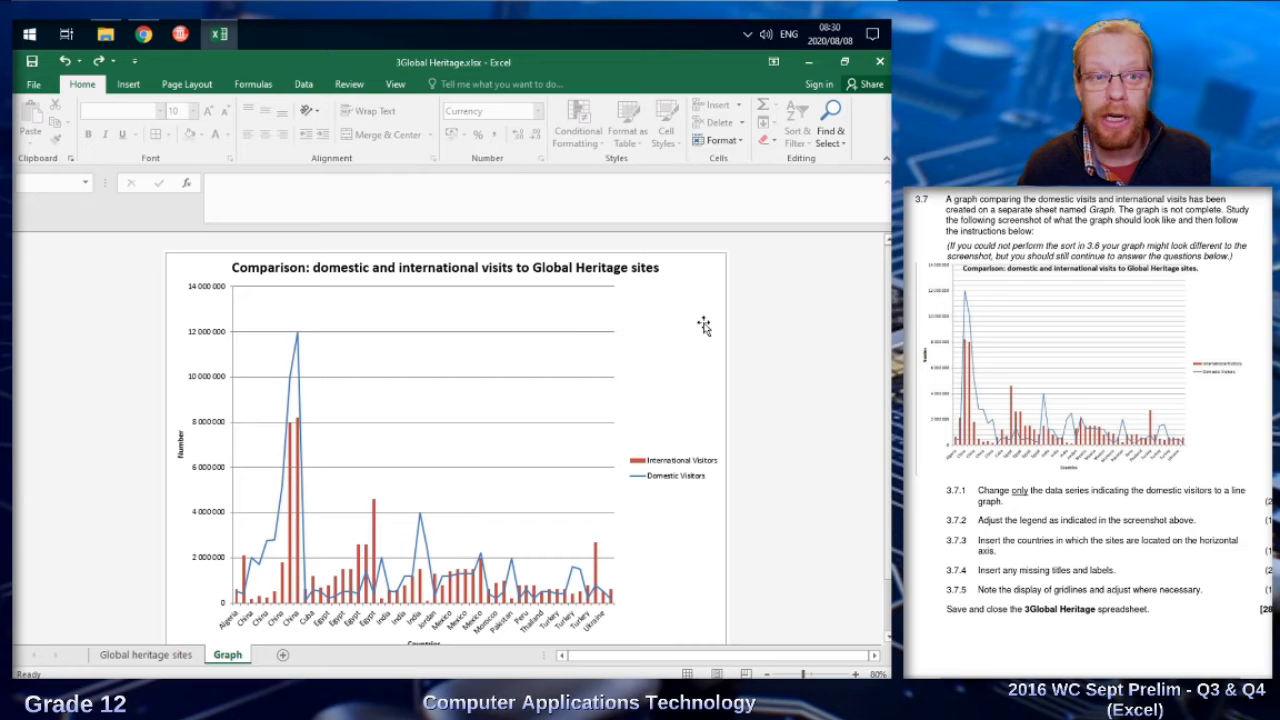
Step: Add primary minor horizontal gridlines to the visitor comparison chart
click(380, 285)
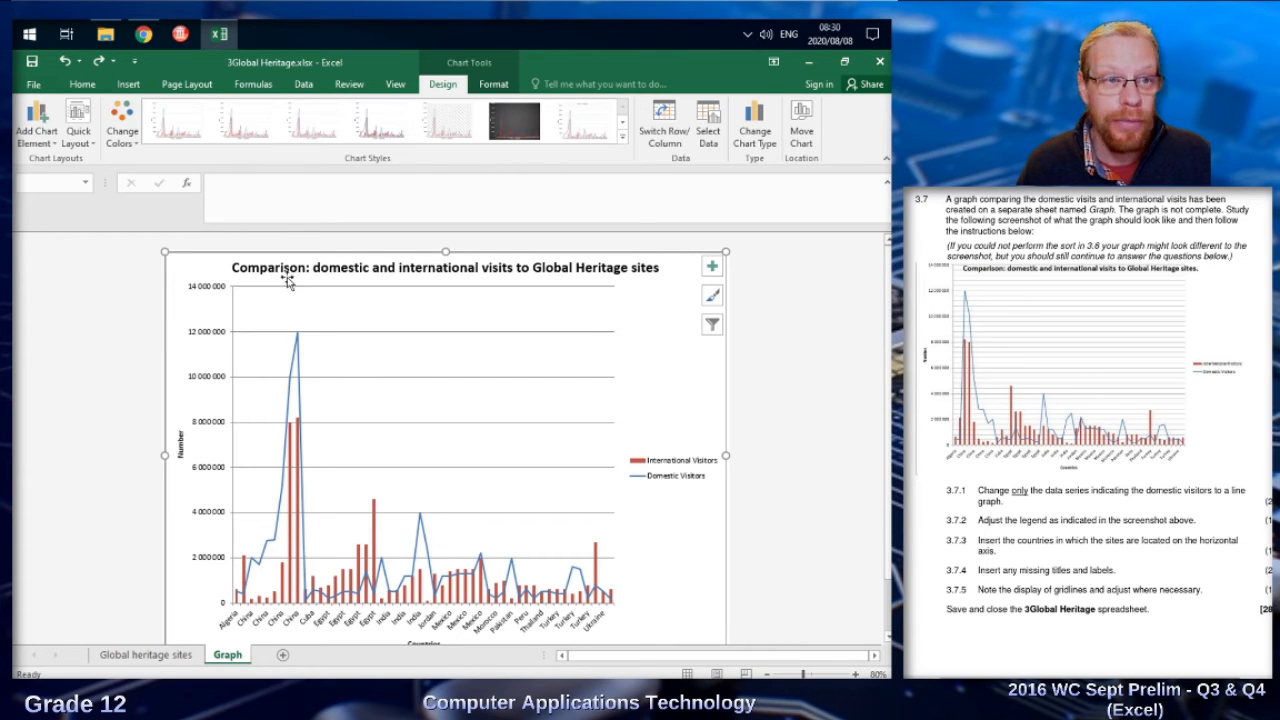
click(33, 140)
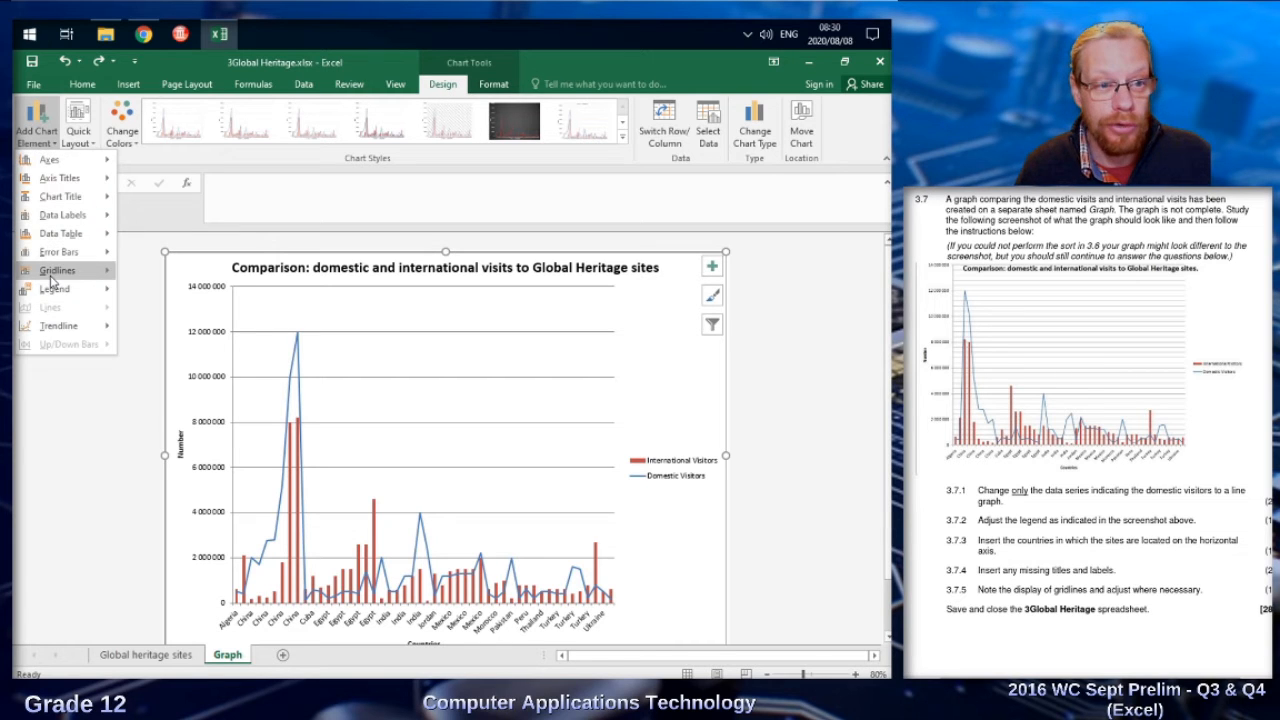
mouse_move(52, 281)
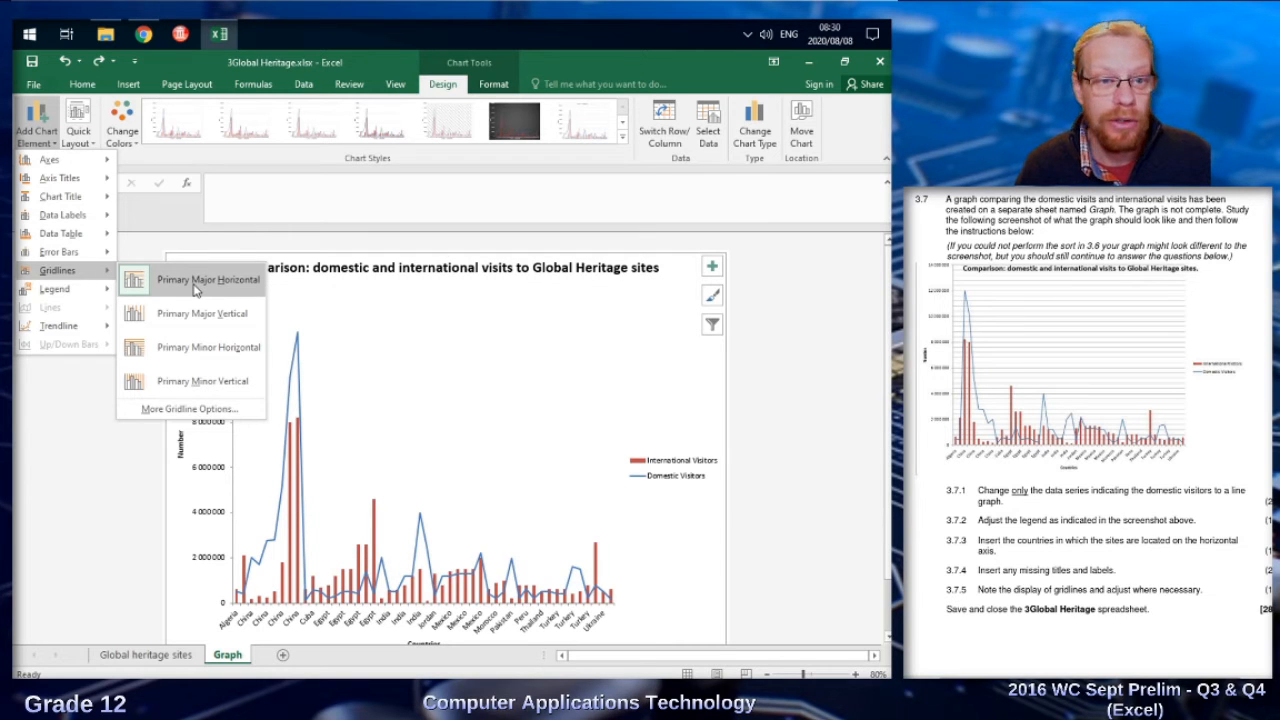
click(180, 347)
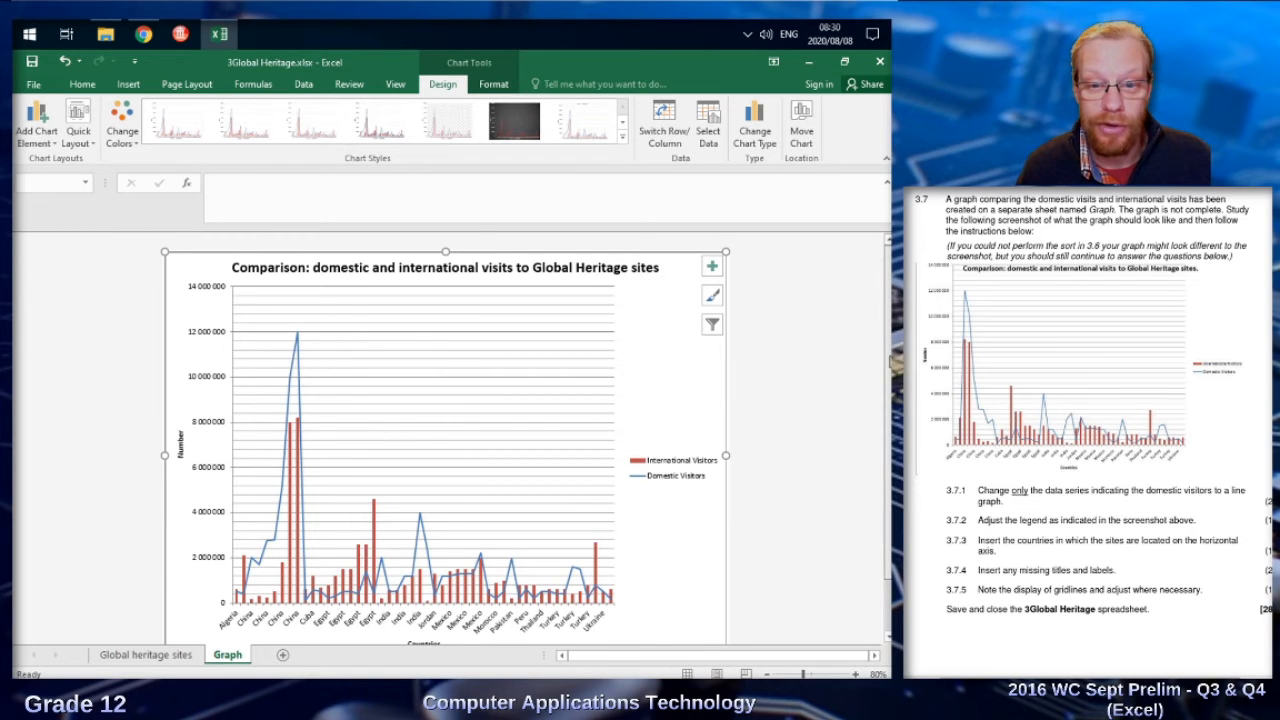
scroll(888, 340, down, 1)
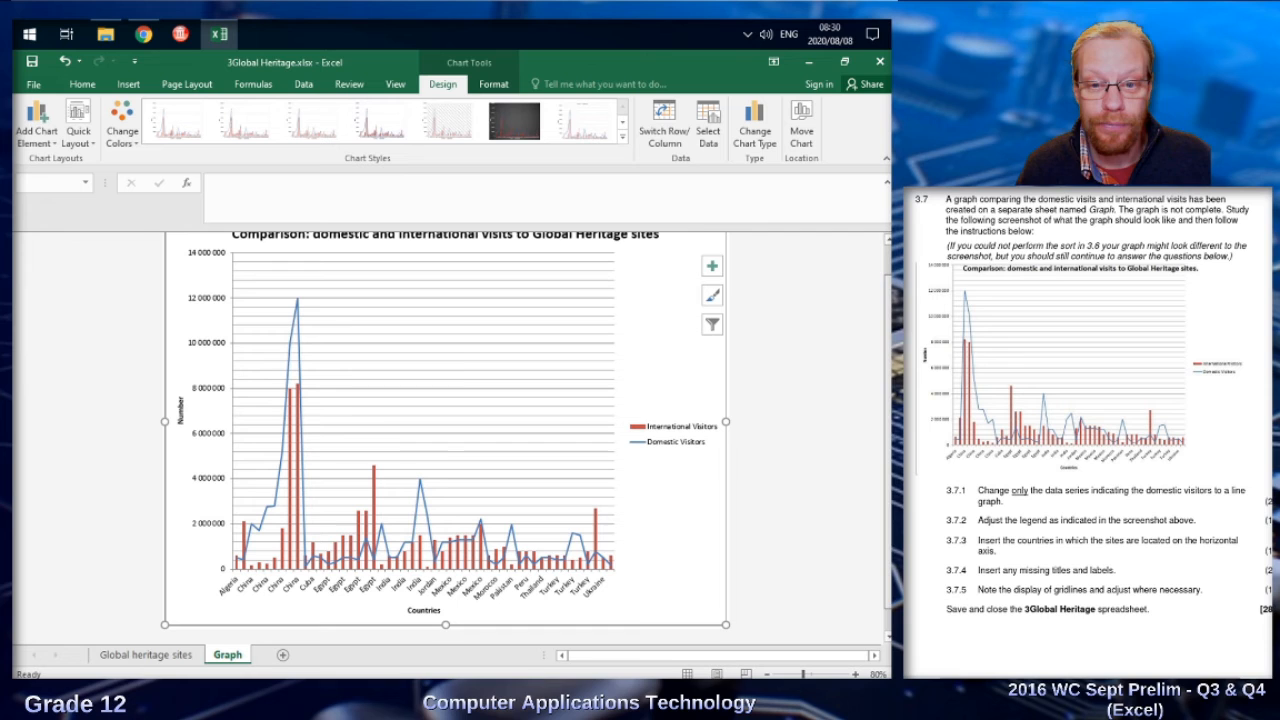
Step: Check the additional formatting options for the chart's major gridlines without changing them
click(42, 122)
mouse_move(42, 277)
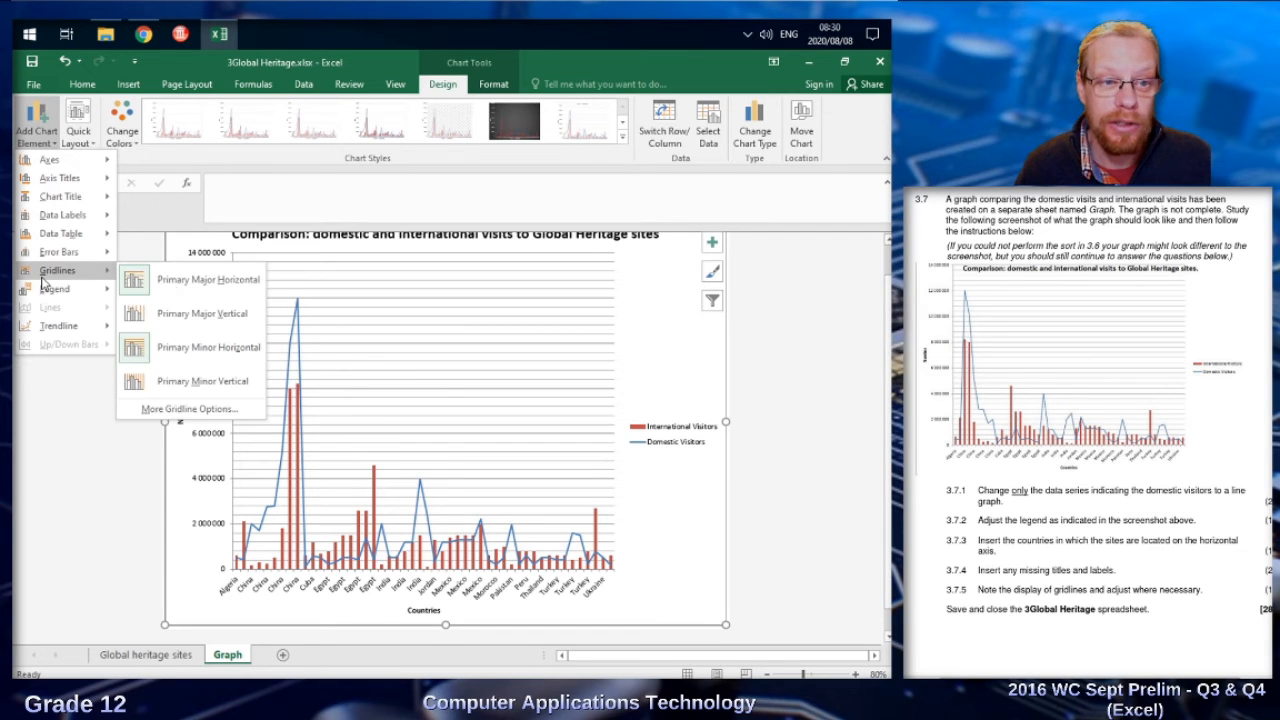
click(187, 406)
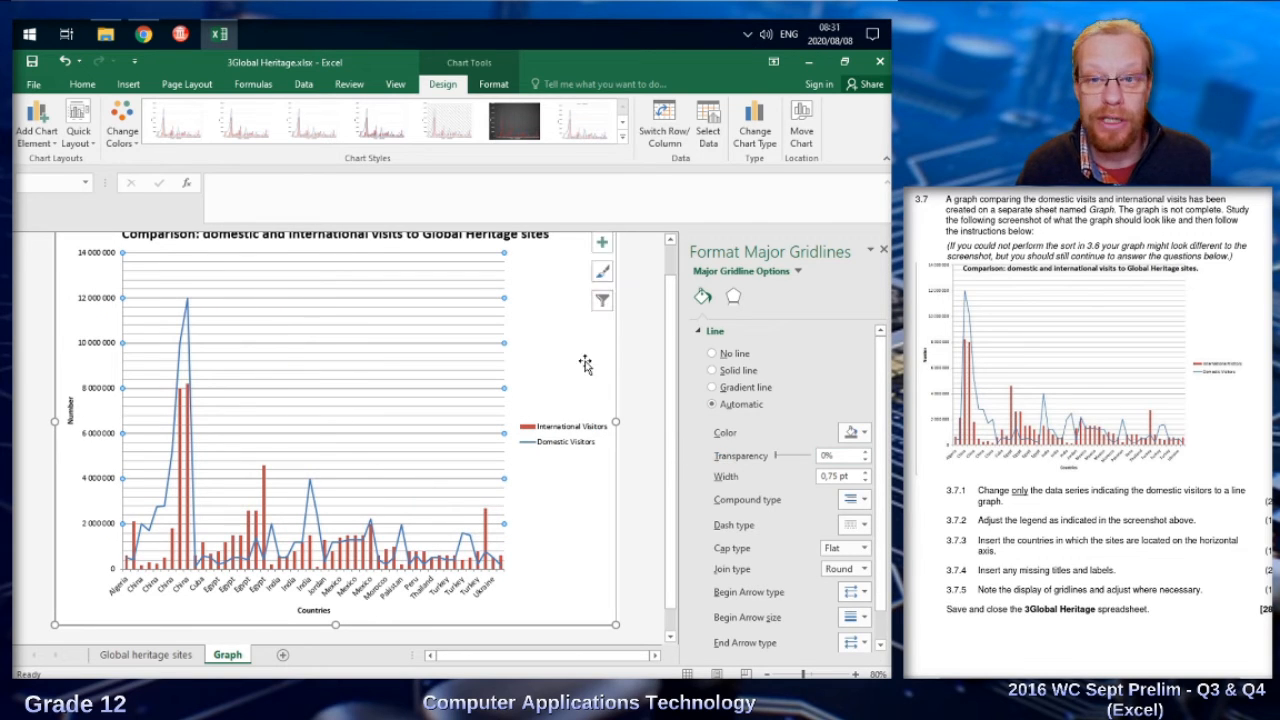
click(883, 252)
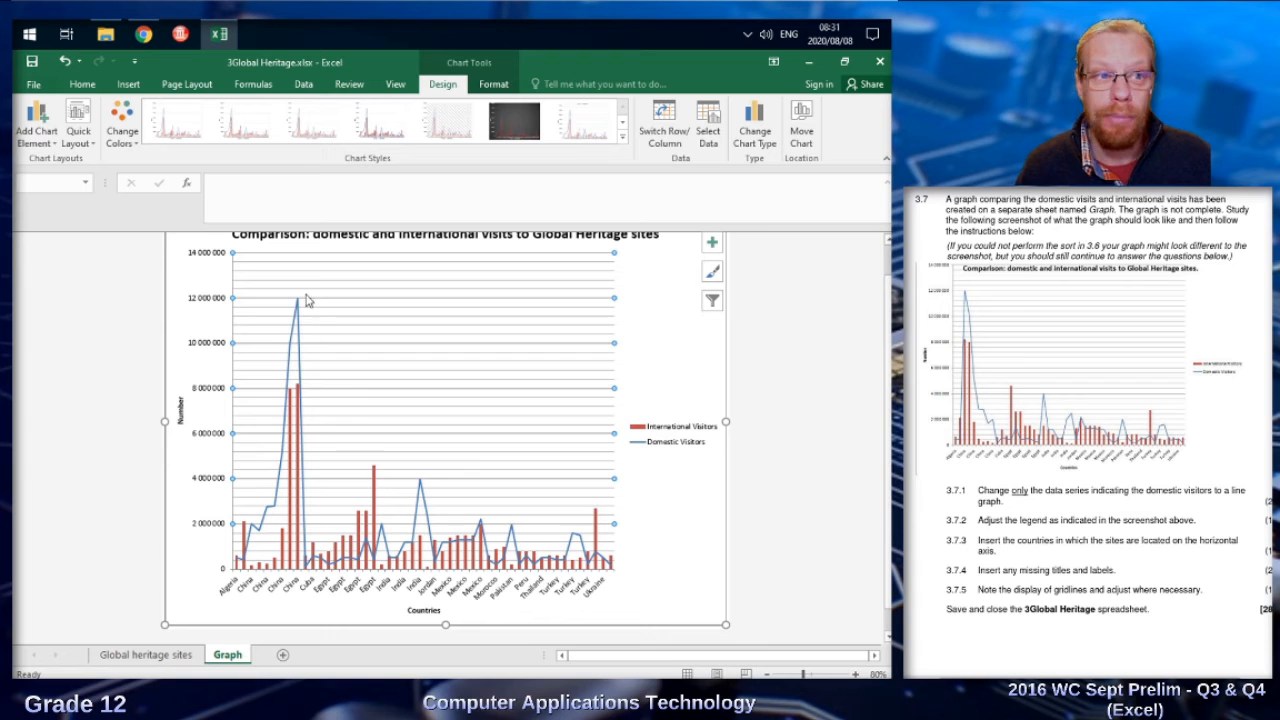
Step: Save and close the 3Global Heritage workbook
click(32, 64)
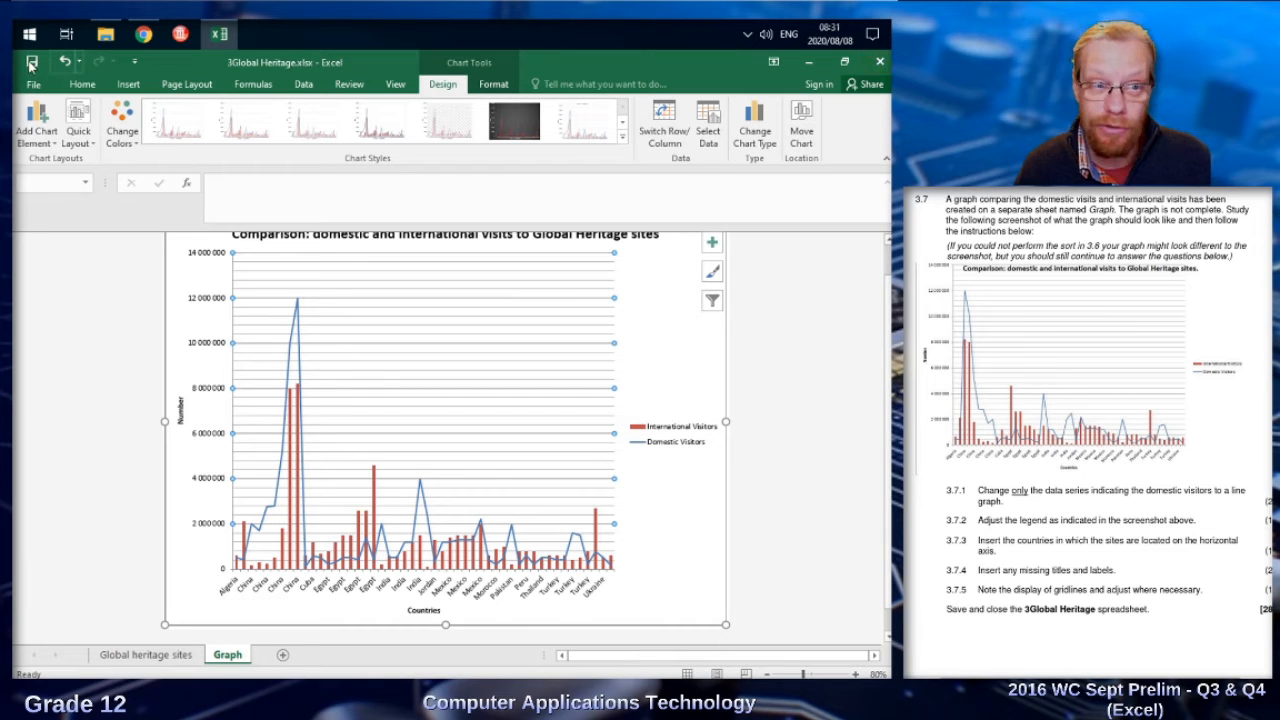
click(880, 62)
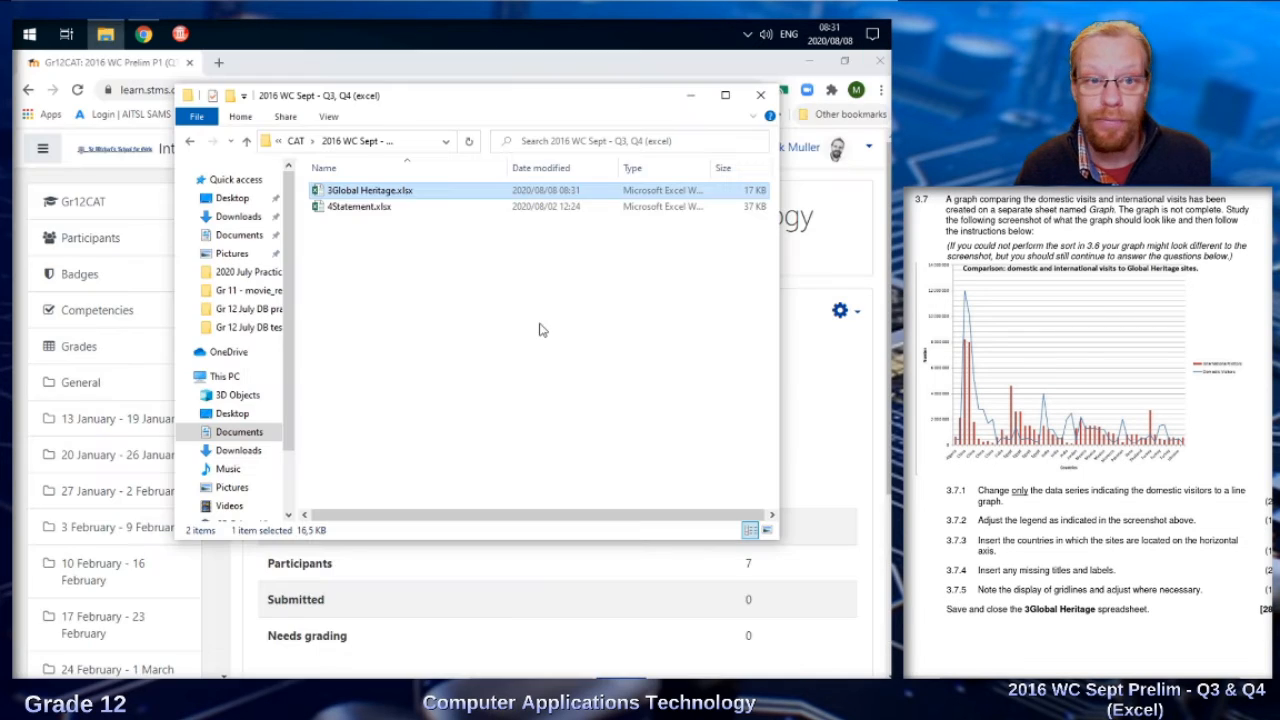
Step: Open 4Statement.xlsx with editing enabled and look over its Statement and Summary sheets
double_click(360, 207)
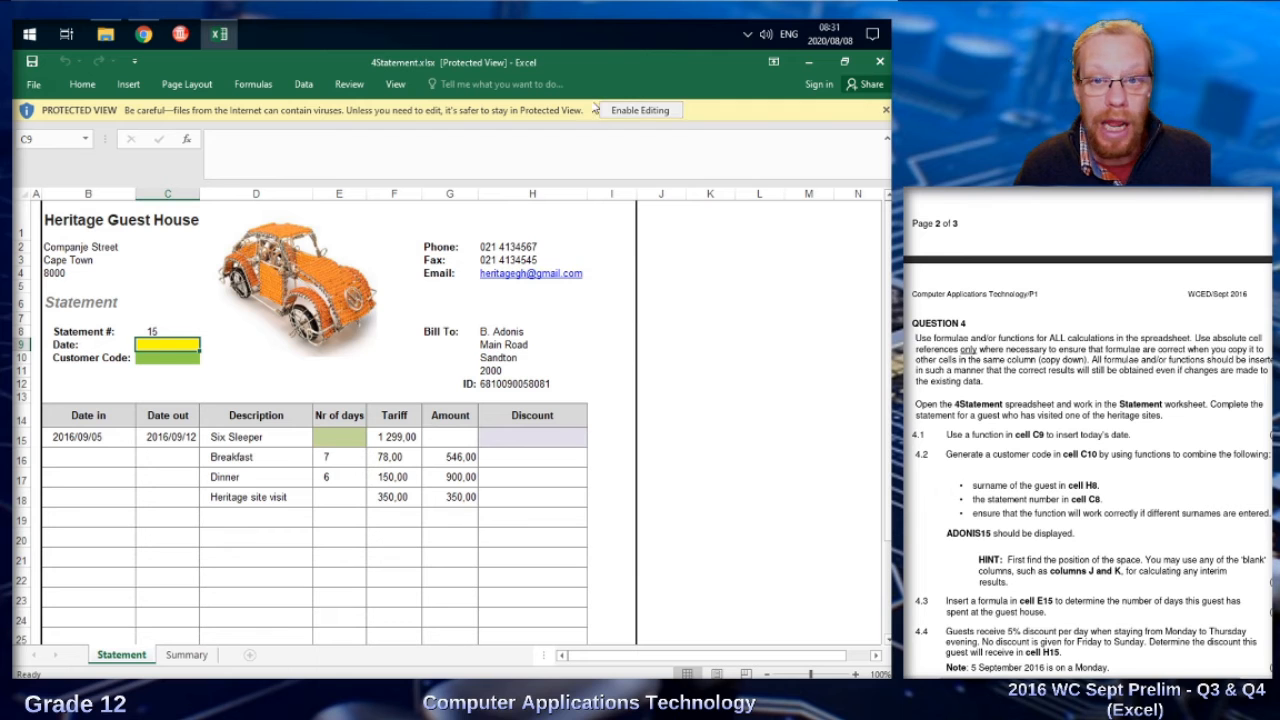
click(637, 110)
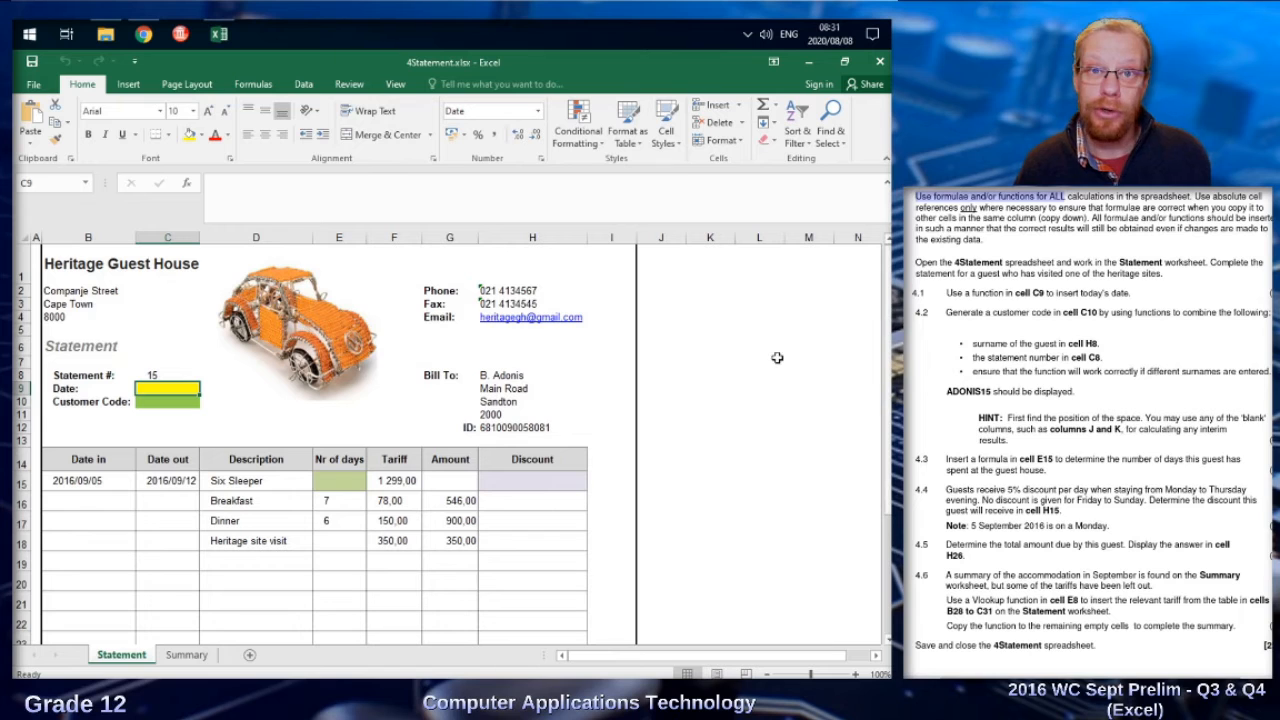
click(357, 478)
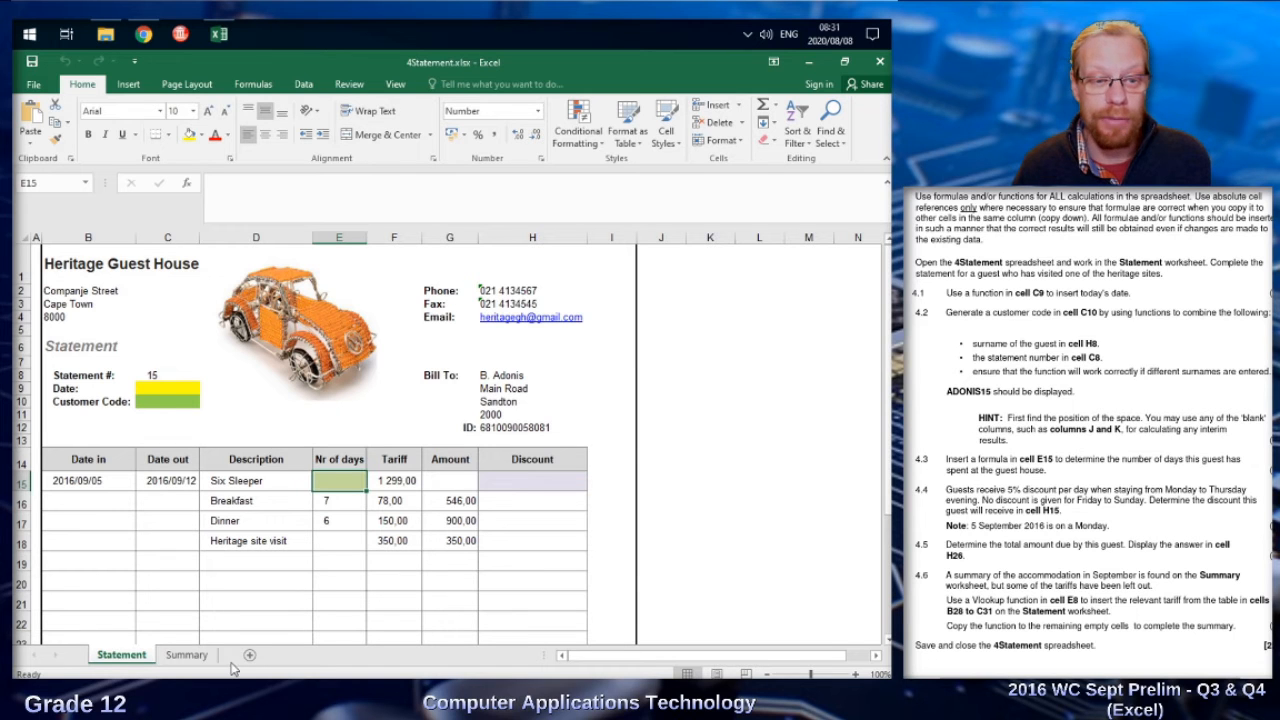
click(180, 655)
click(132, 655)
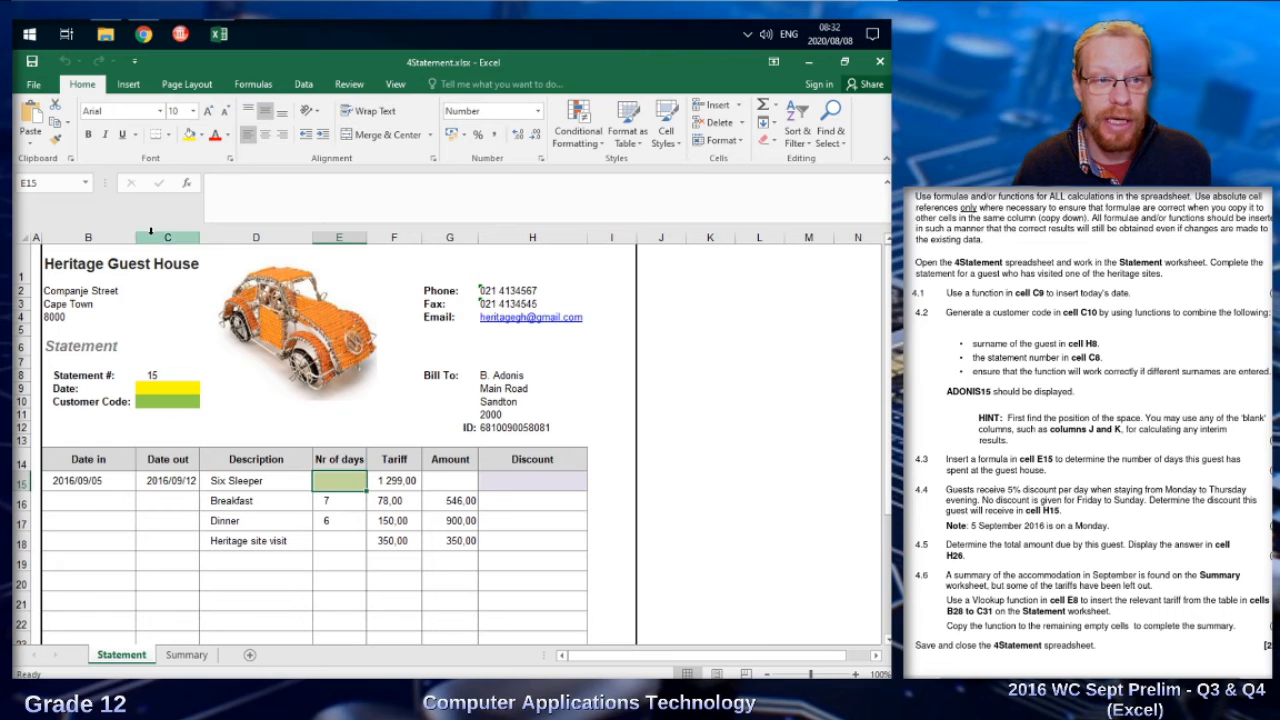
Step: Insert today's date in cell C9 of the Statement sheet with the TODAY function
click(162, 390)
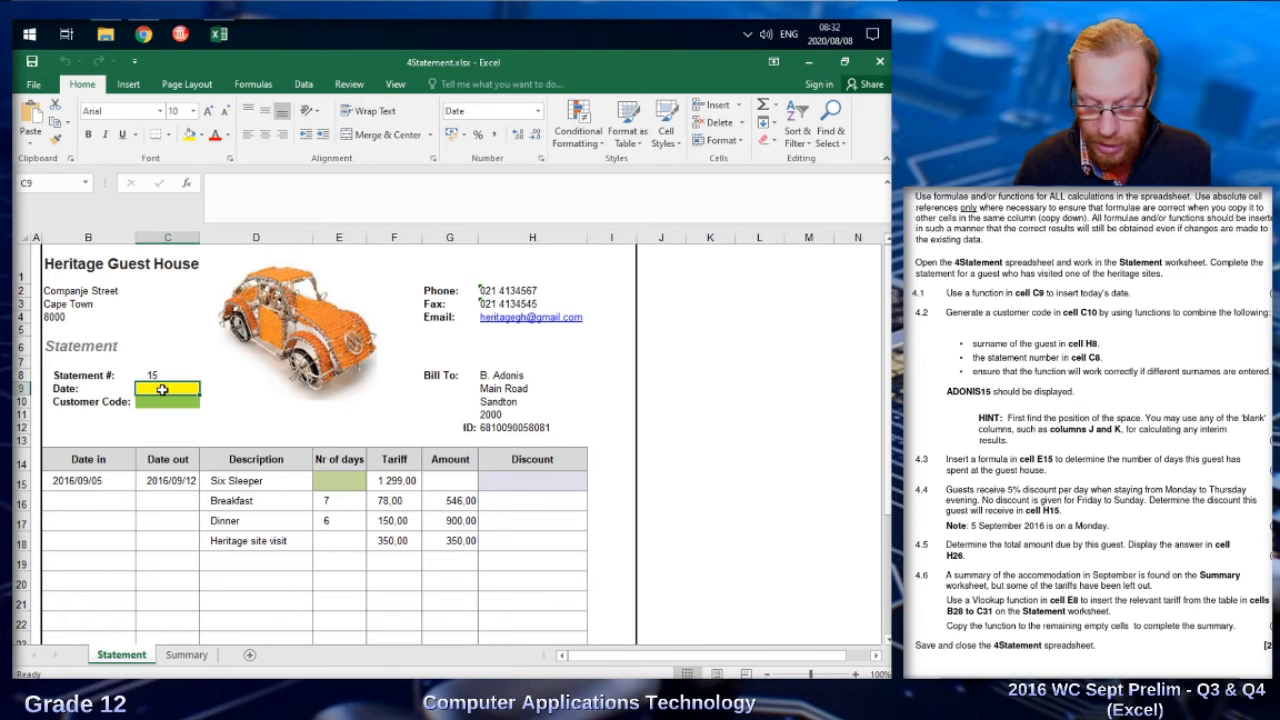
text(=today)
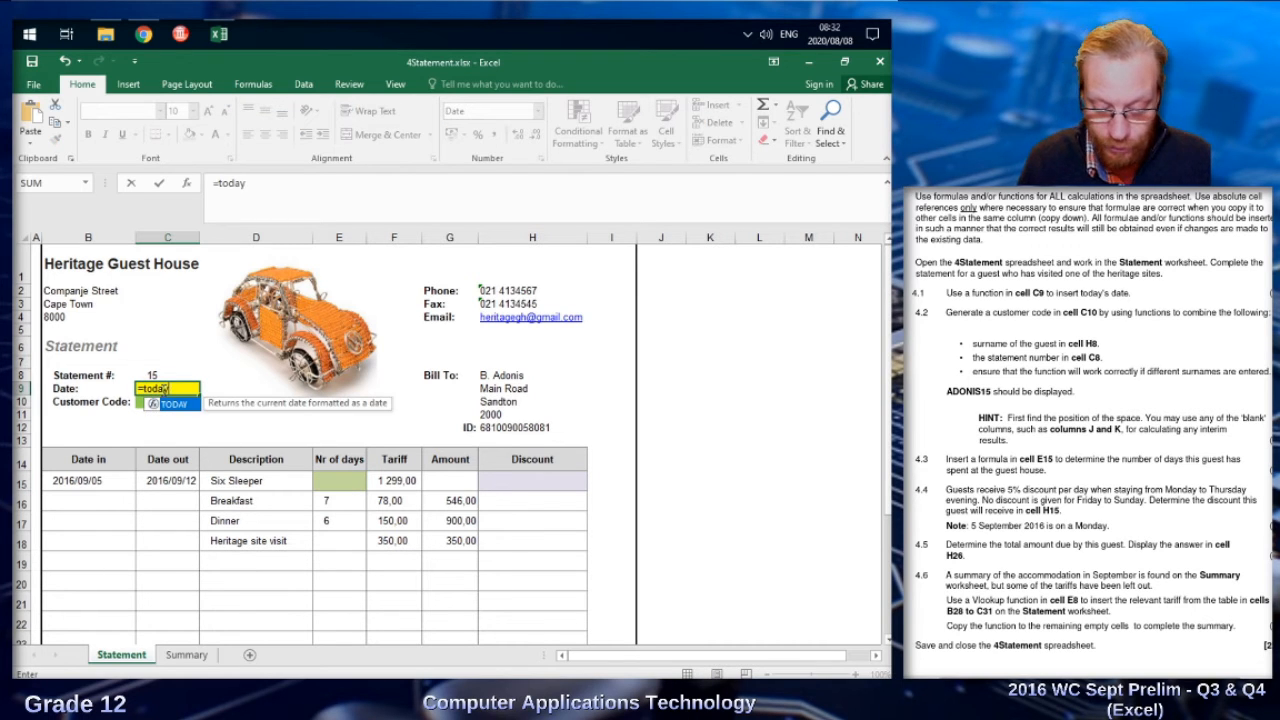
text(()
key(Return)
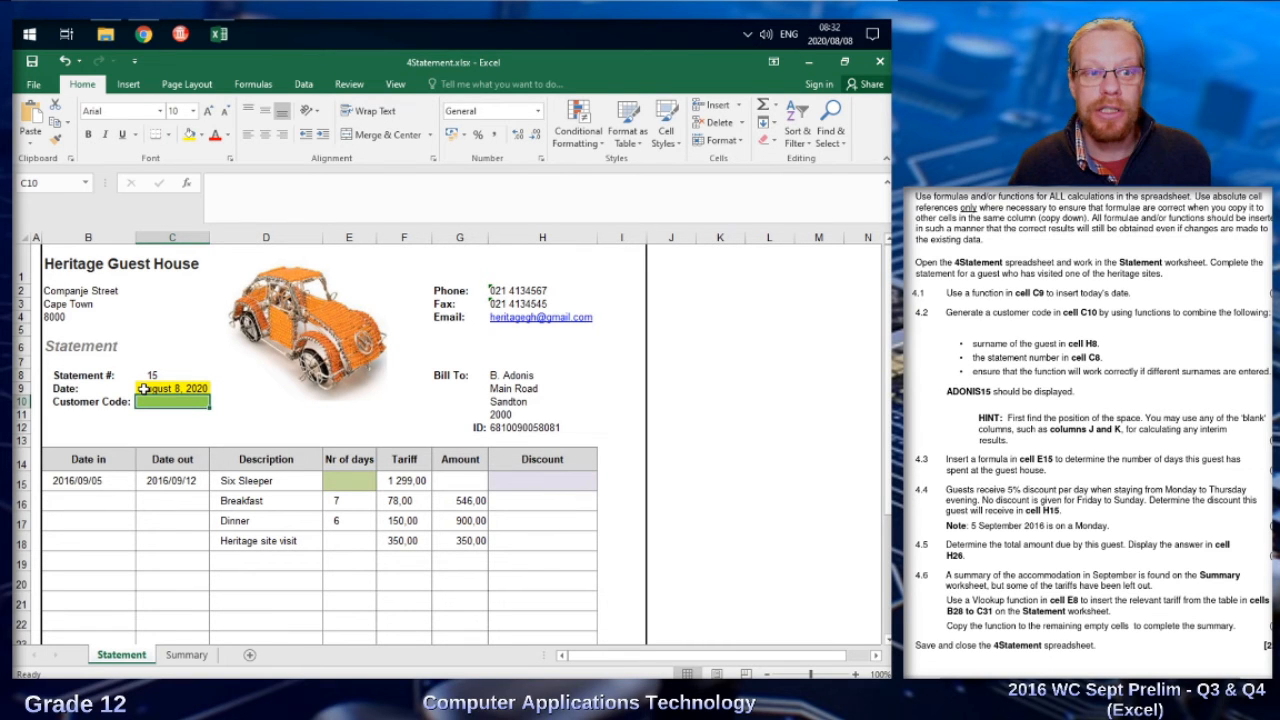
click(143, 390)
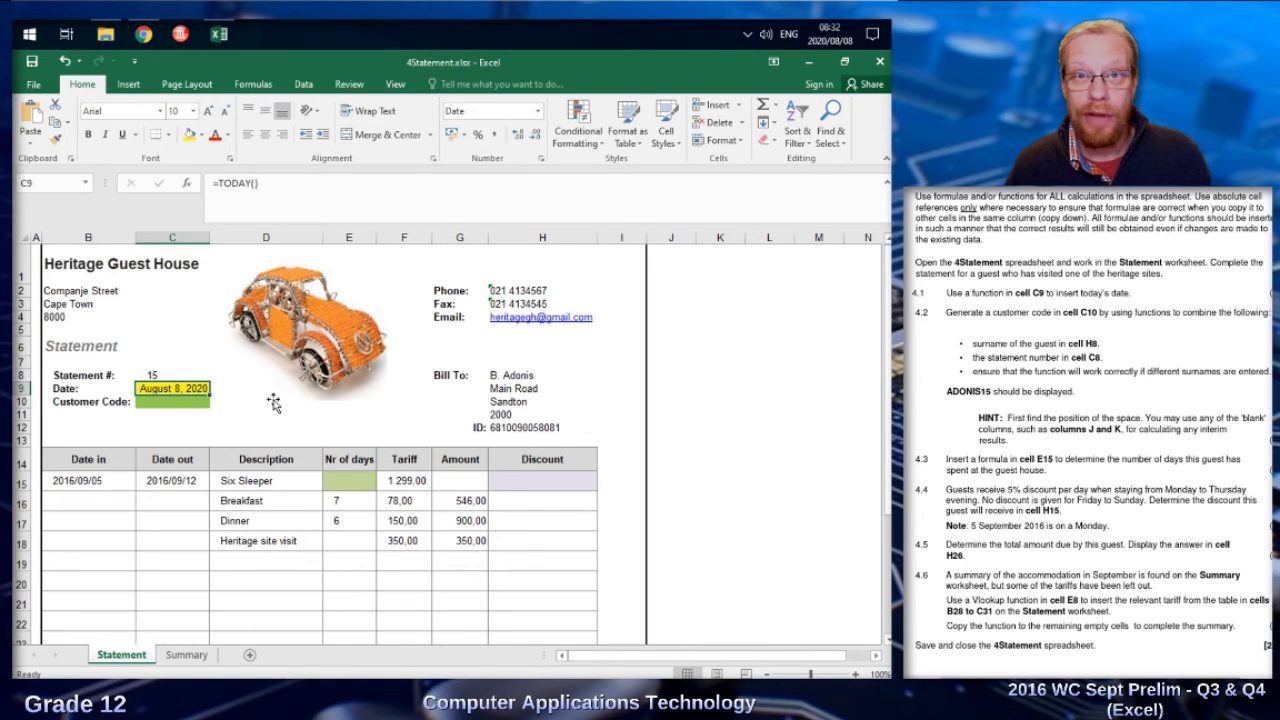
Step: Review the date and custom number format options for the date in cell C9 without changing them
right_click(181, 391)
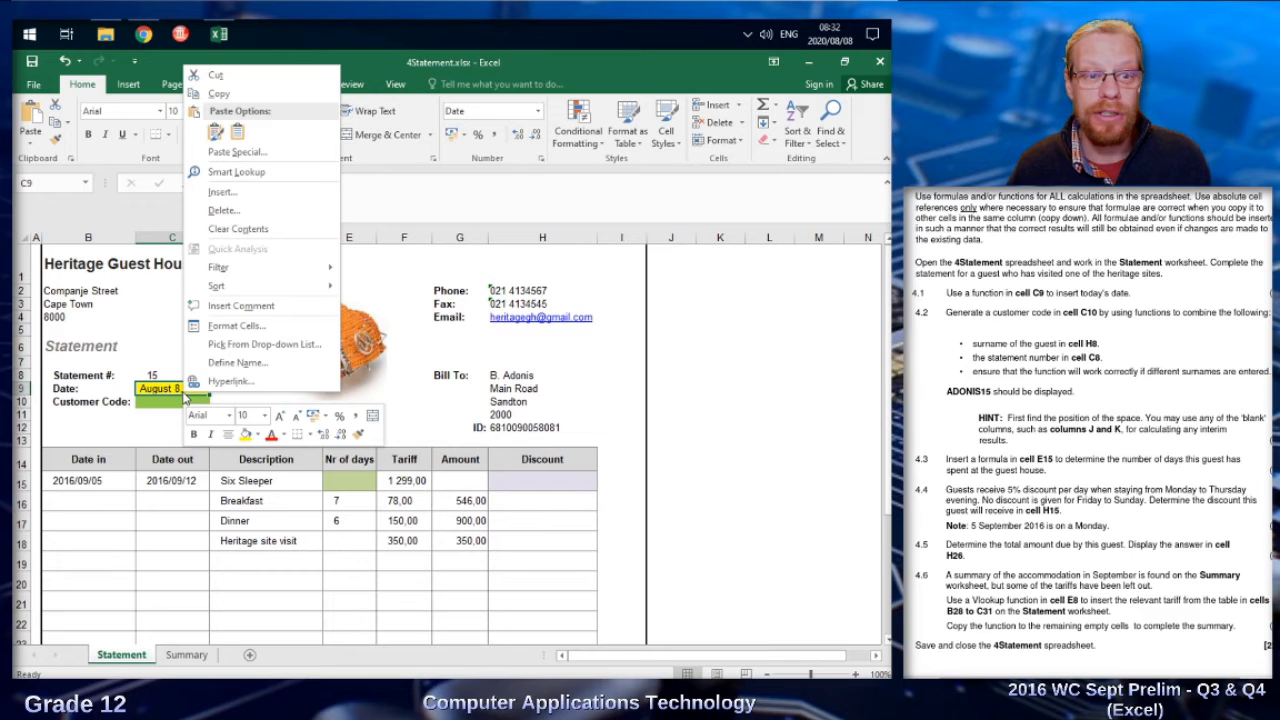
click(237, 327)
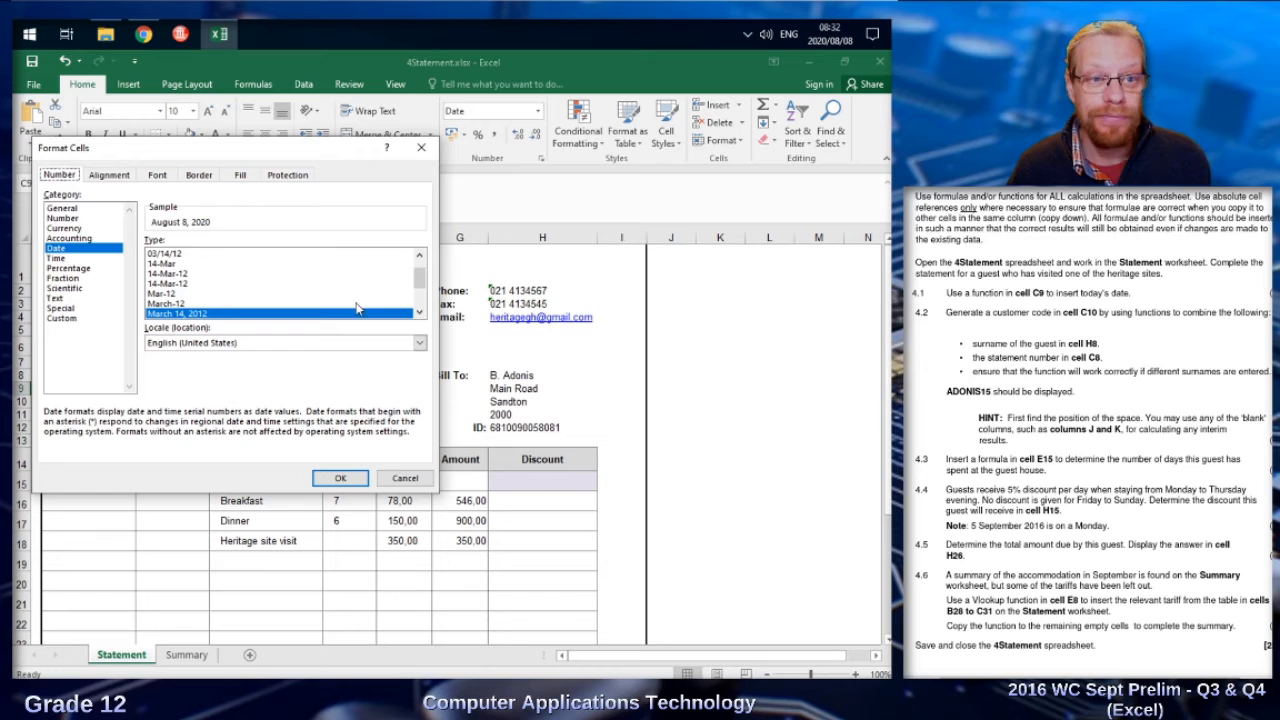
click(421, 305)
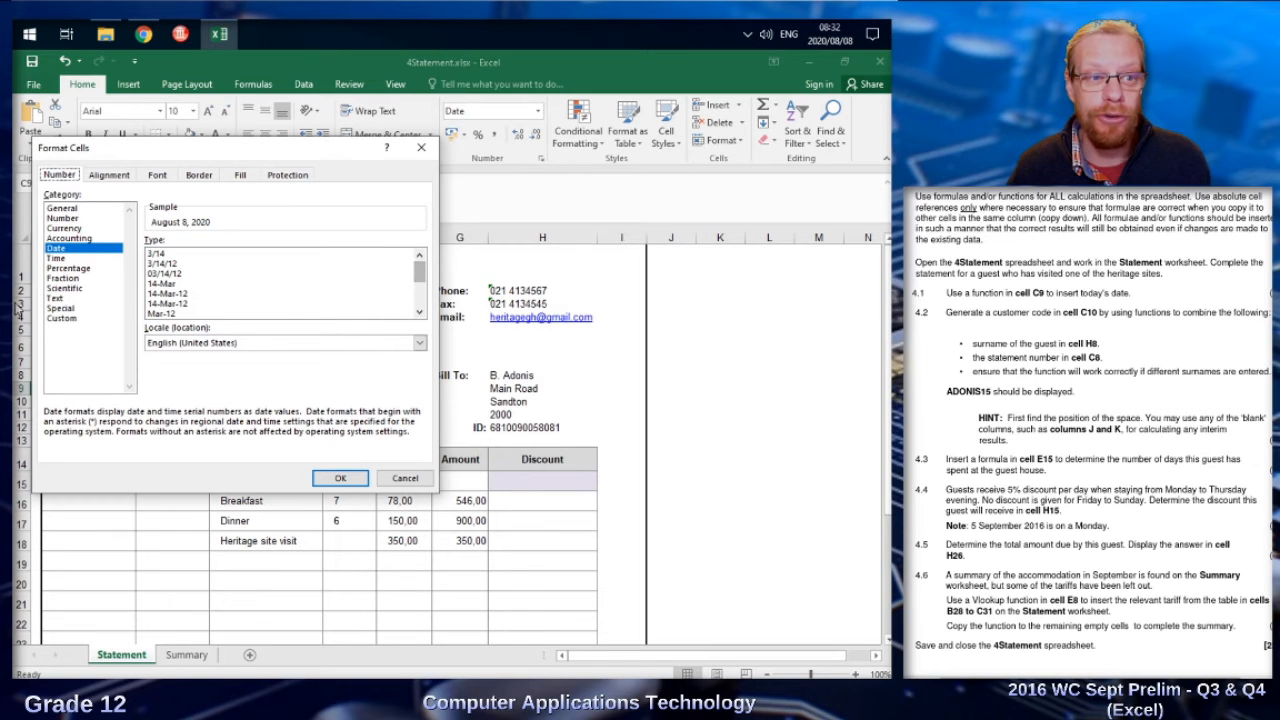
click(58, 319)
drag(421, 350, 421, 328)
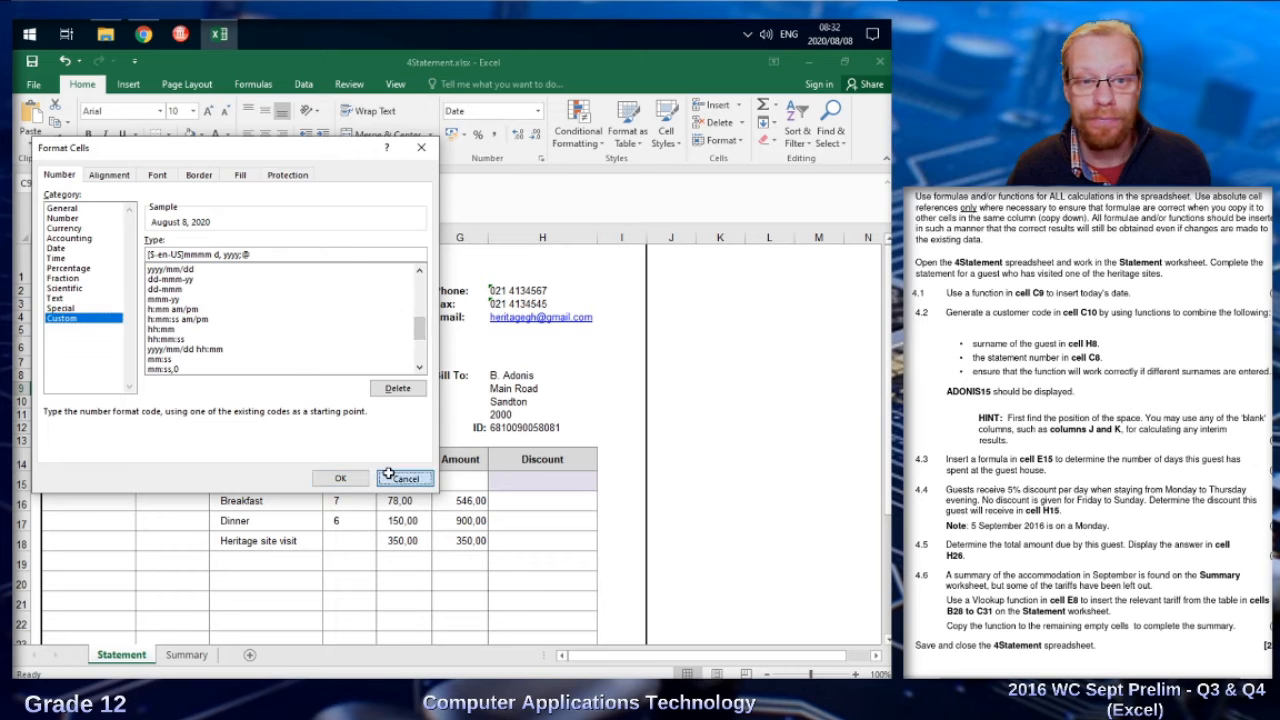
click(340, 478)
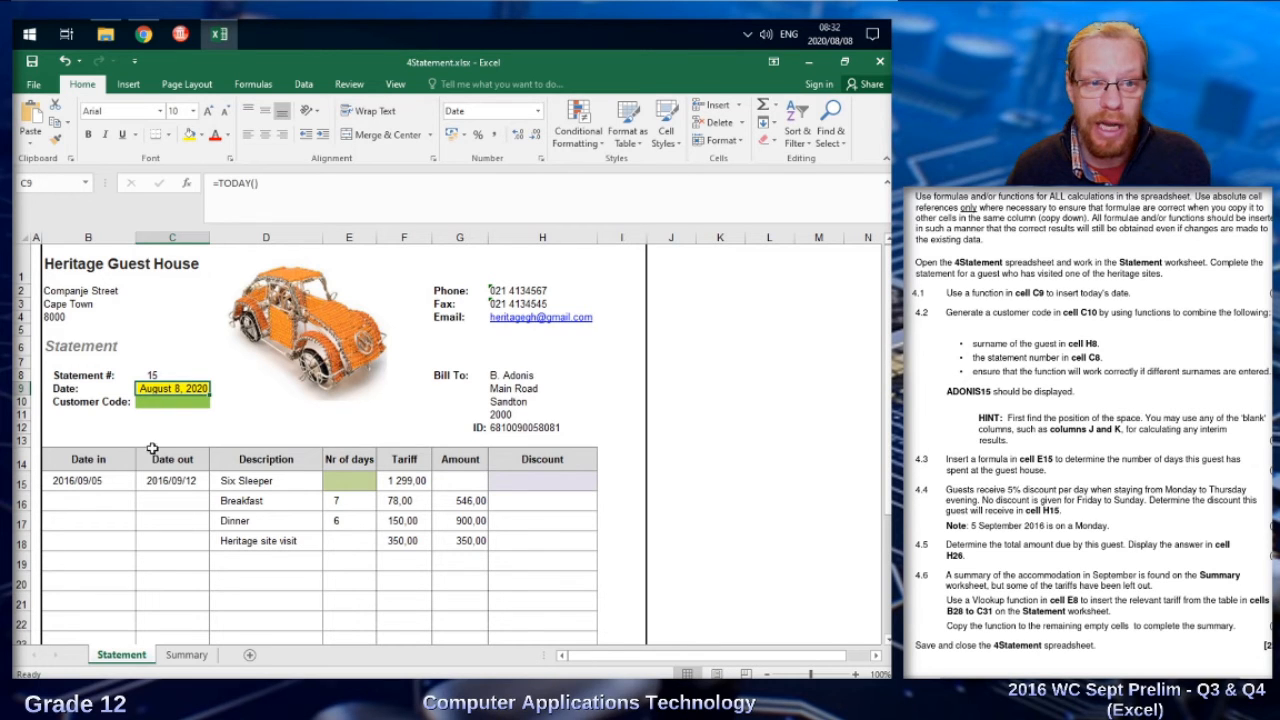
Step: Try to start the customer code in cell C10 with the guest's surname as fixed text joined by &
click(528, 376)
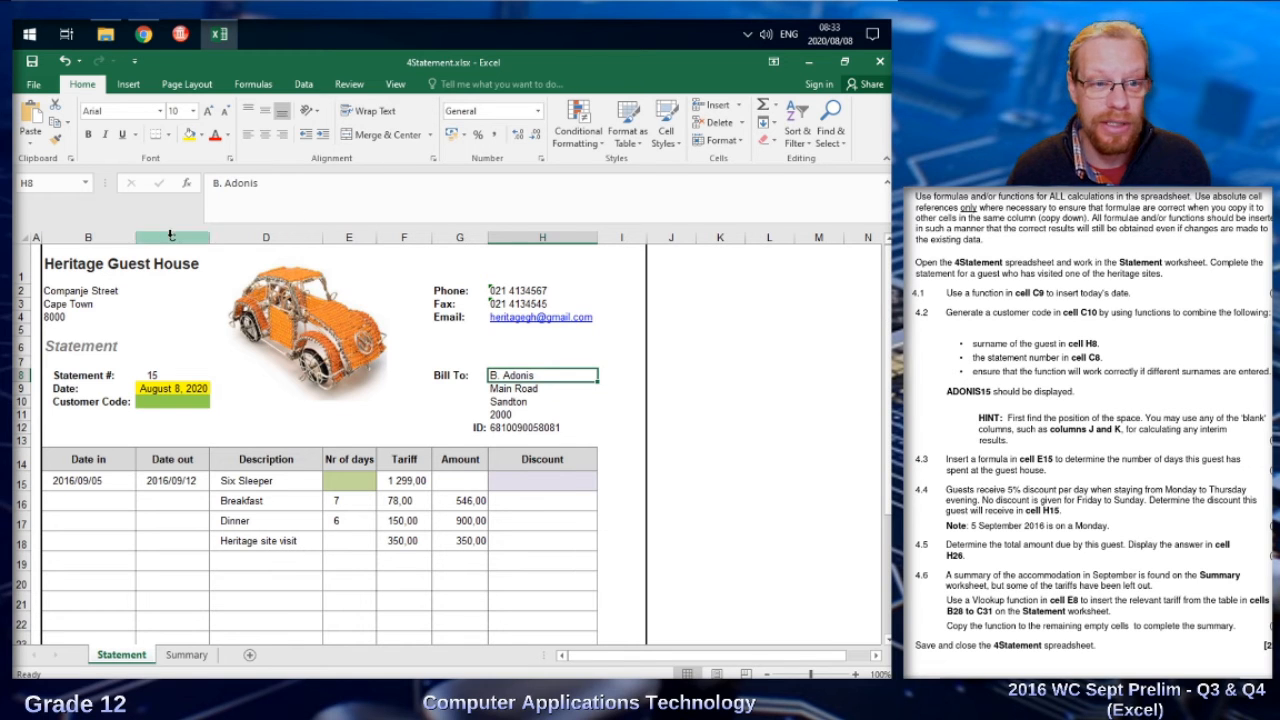
click(176, 374)
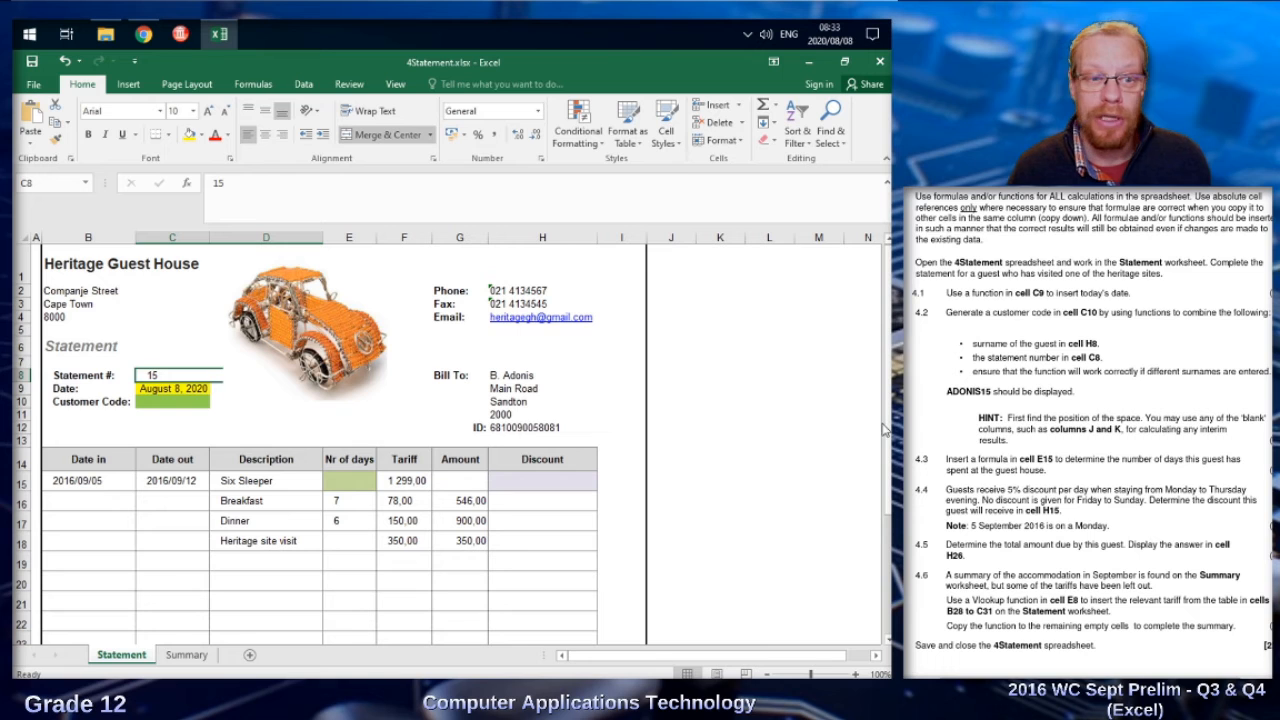
click(170, 405)
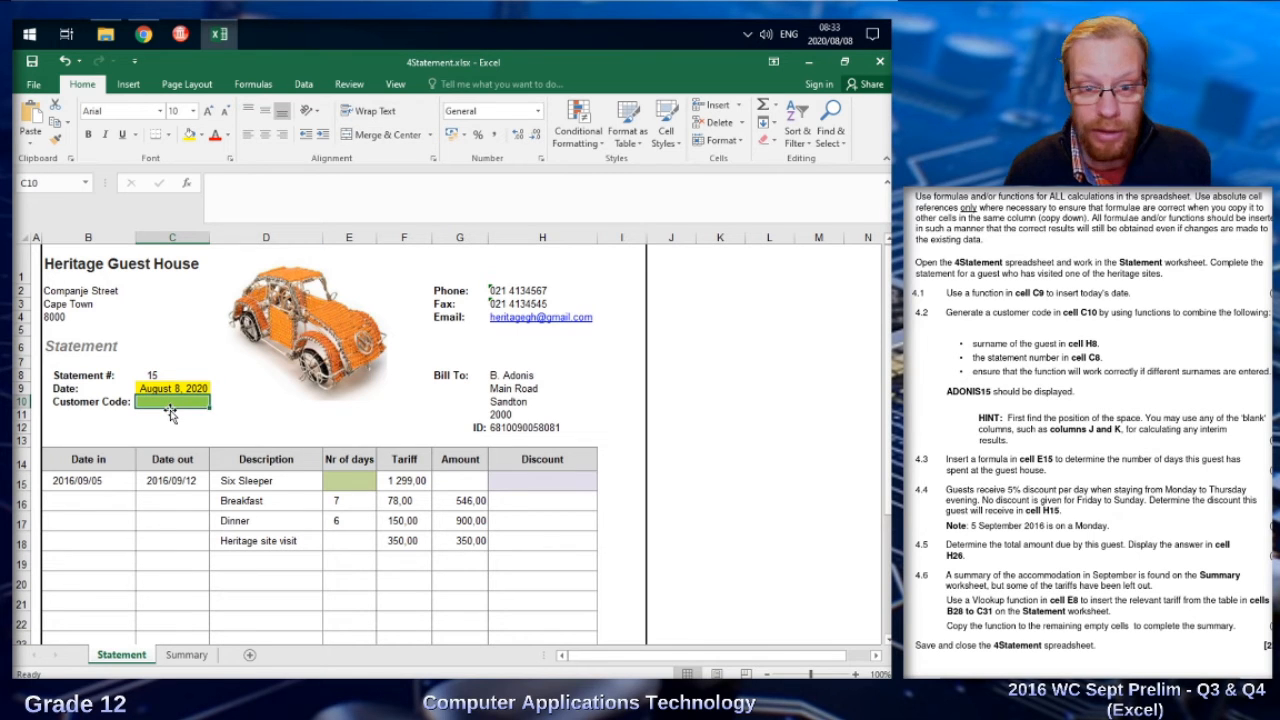
text(=)
text(Adoni)
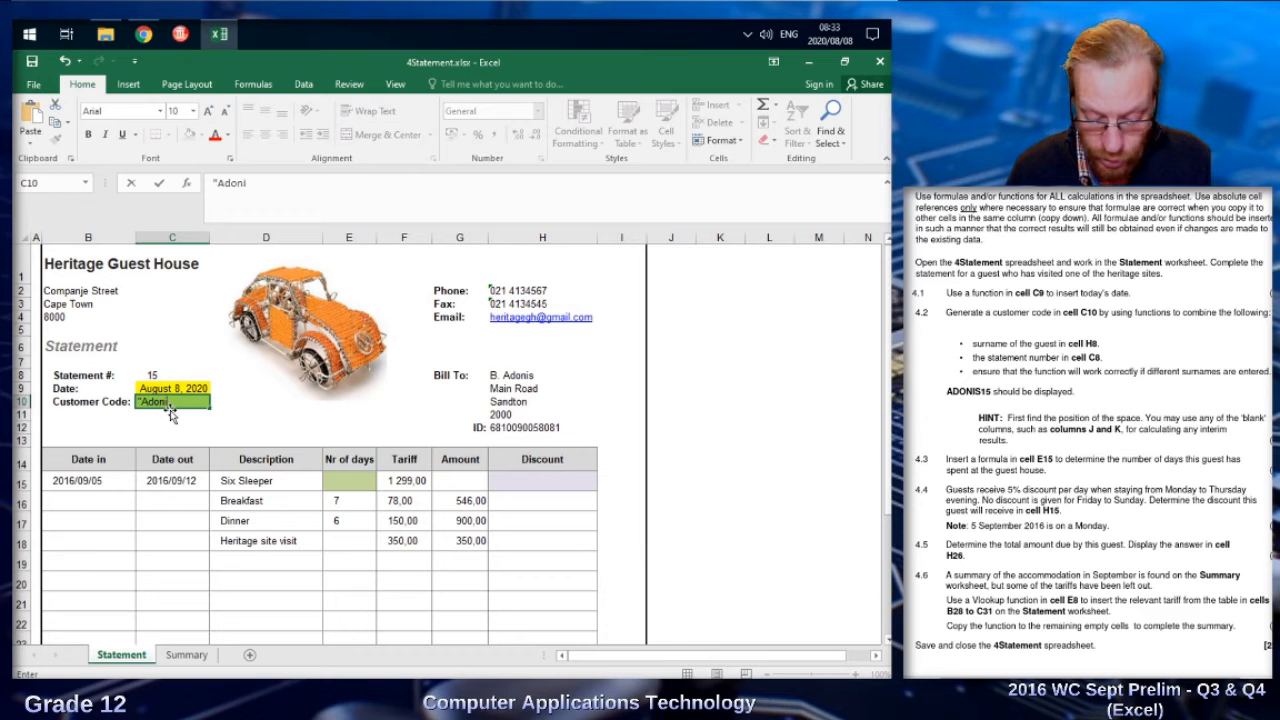
text(s")
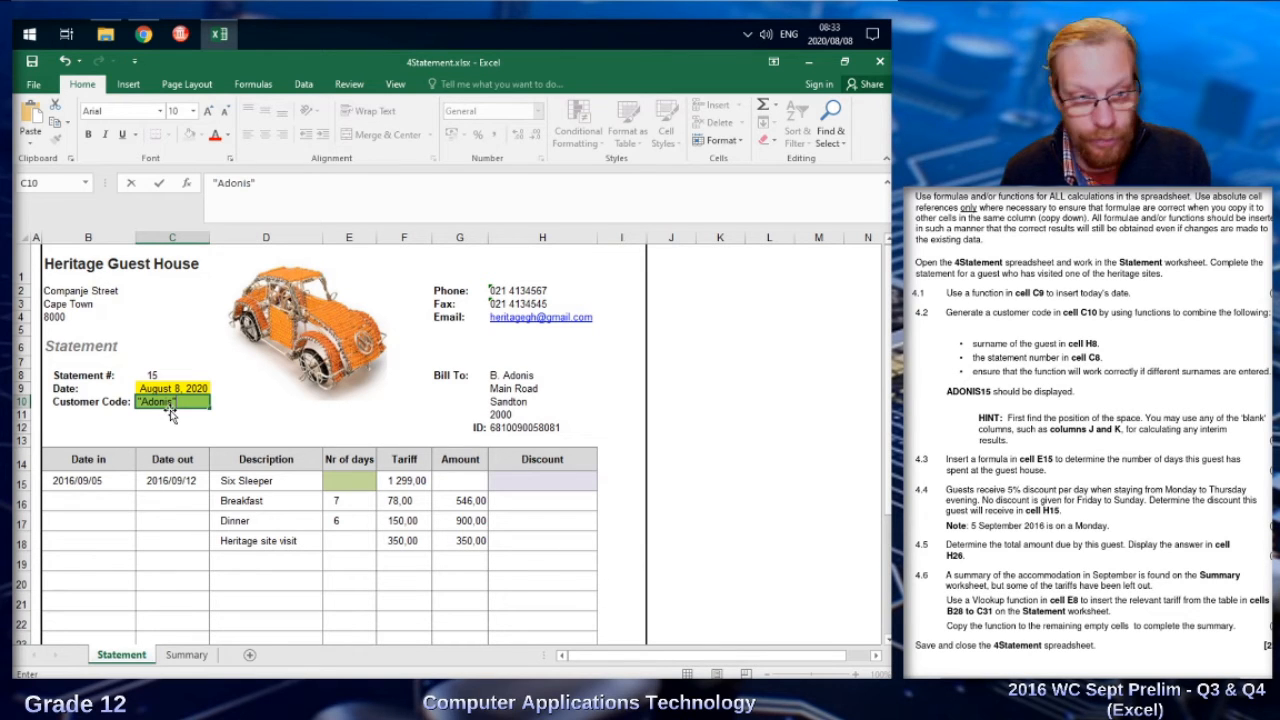
text(&)
click(148, 375)
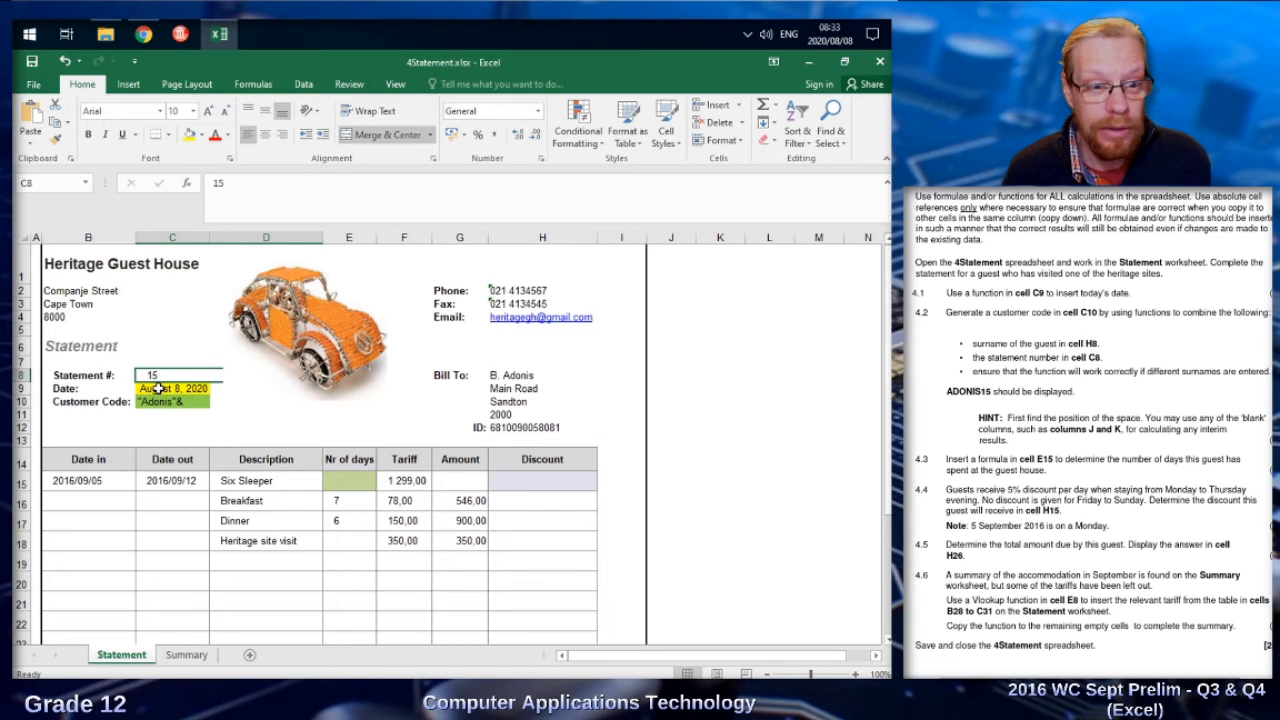
click(185, 402)
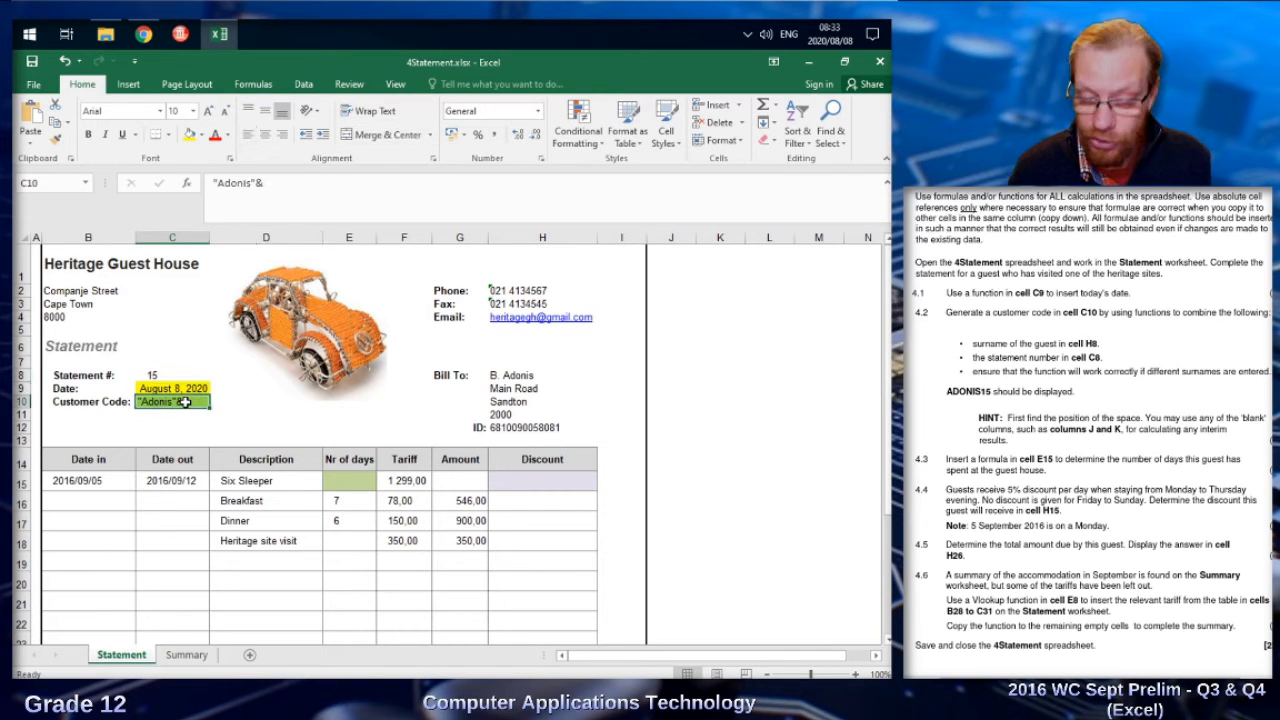
key(Delete)
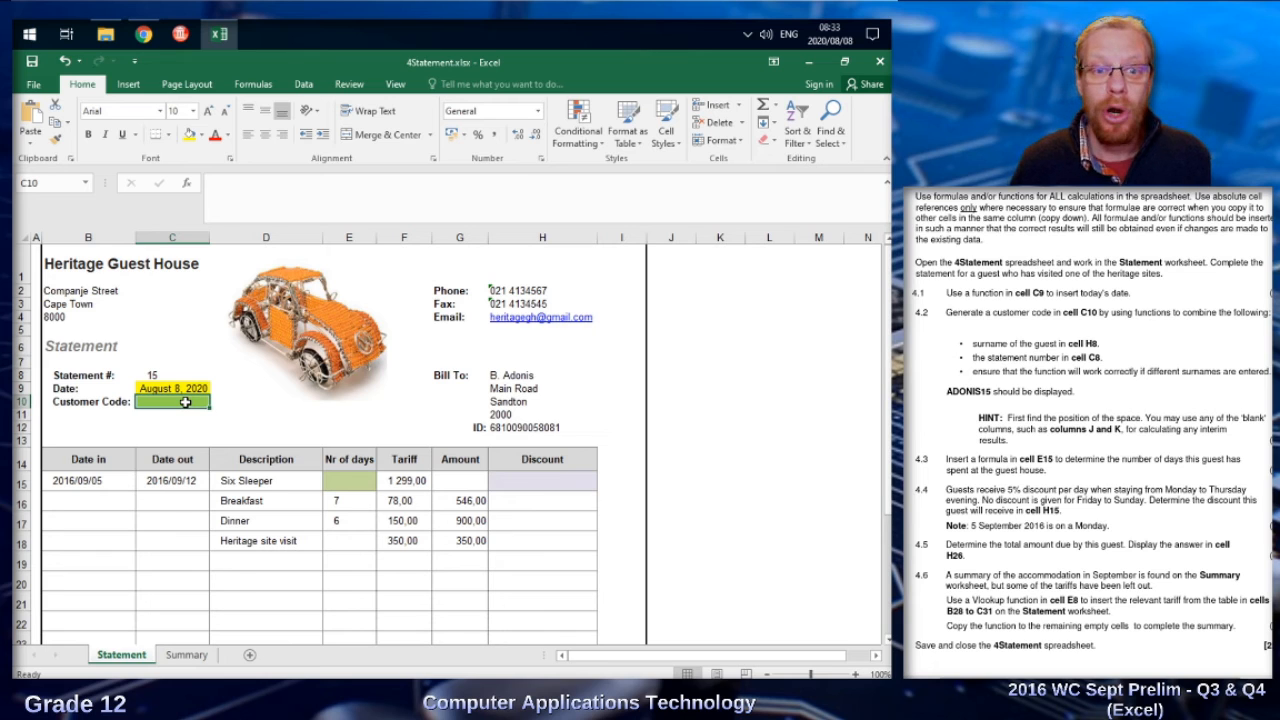
Step: Try to begin the customer code formula in cell C10 with the CONCATENATE function and the & operator
click(540, 376)
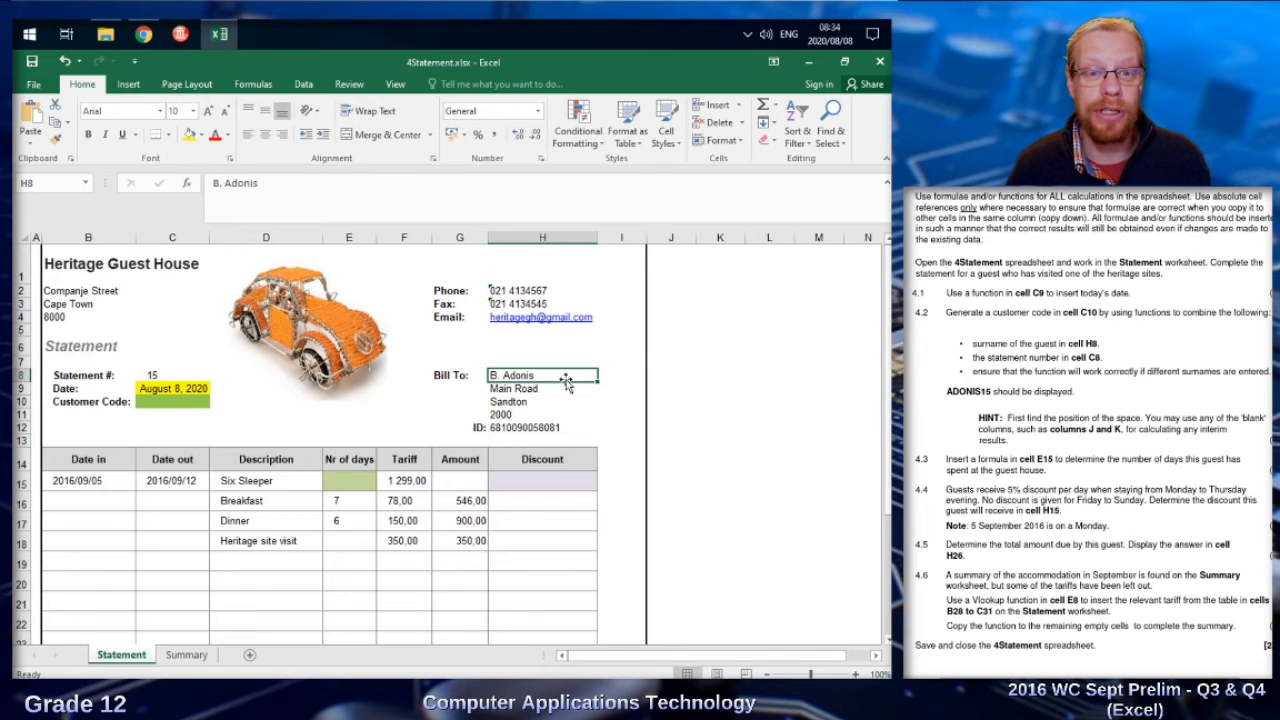
click(173, 400)
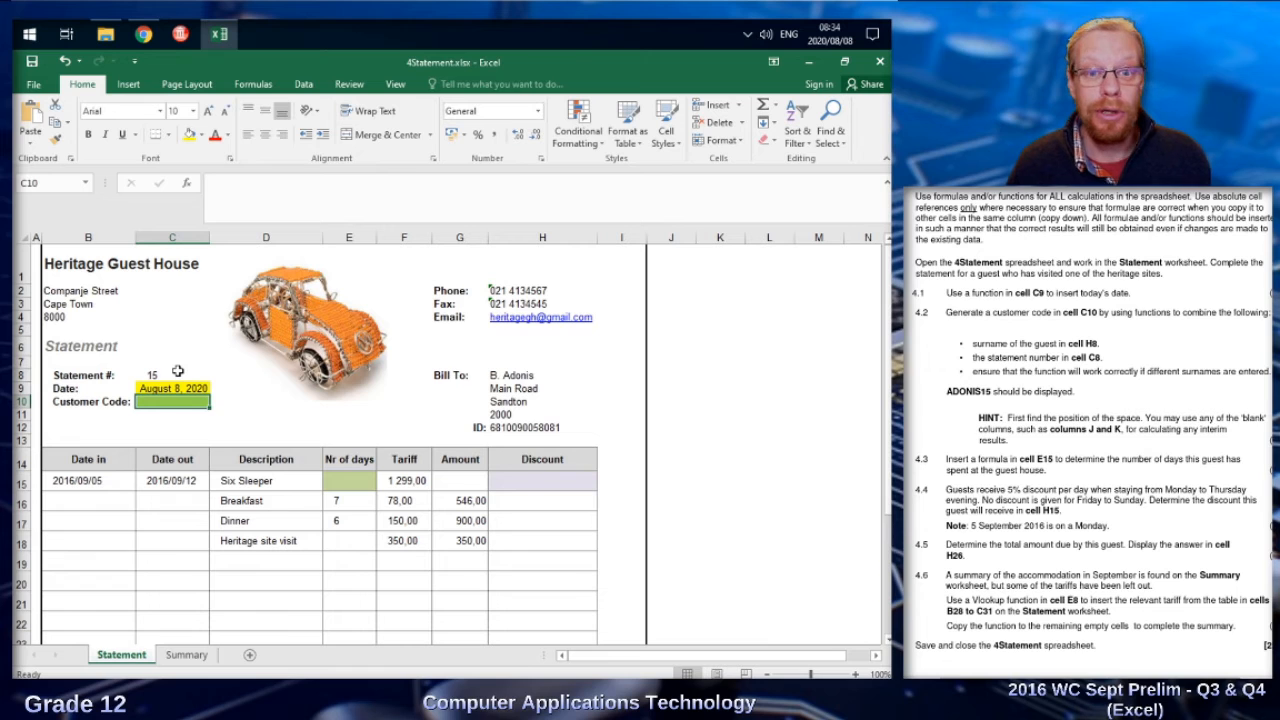
click(538, 379)
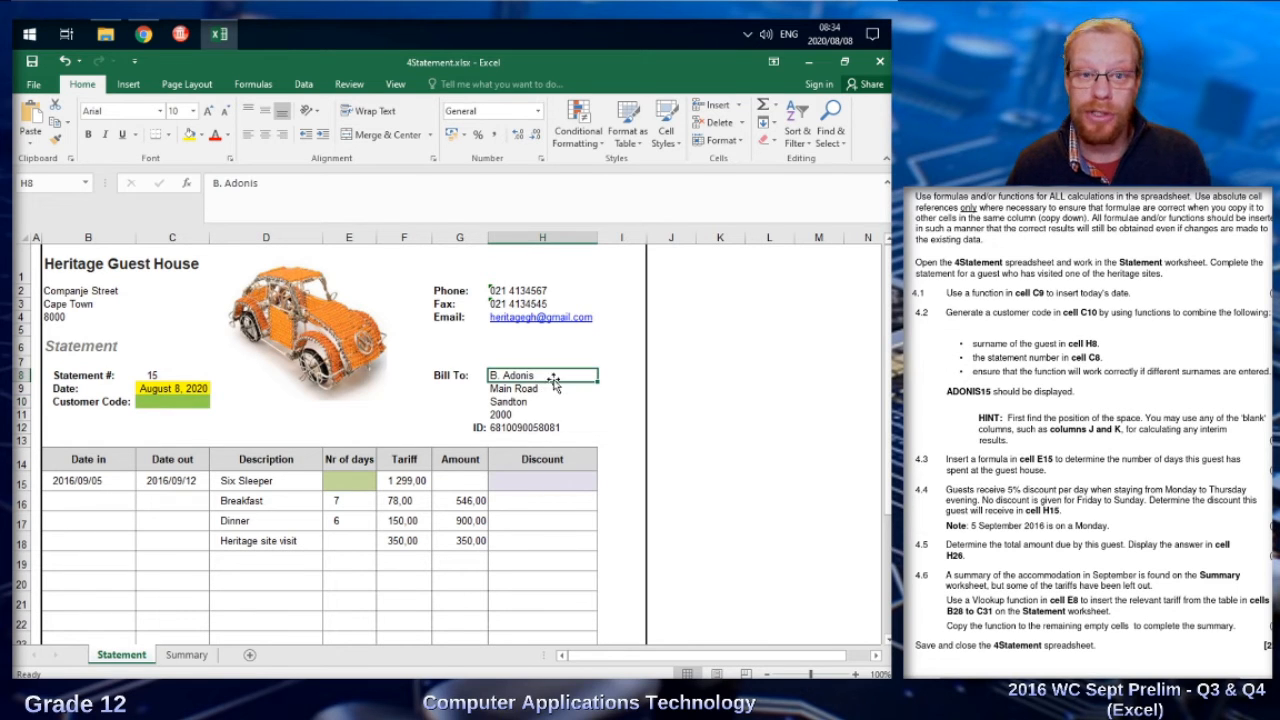
click(152, 403)
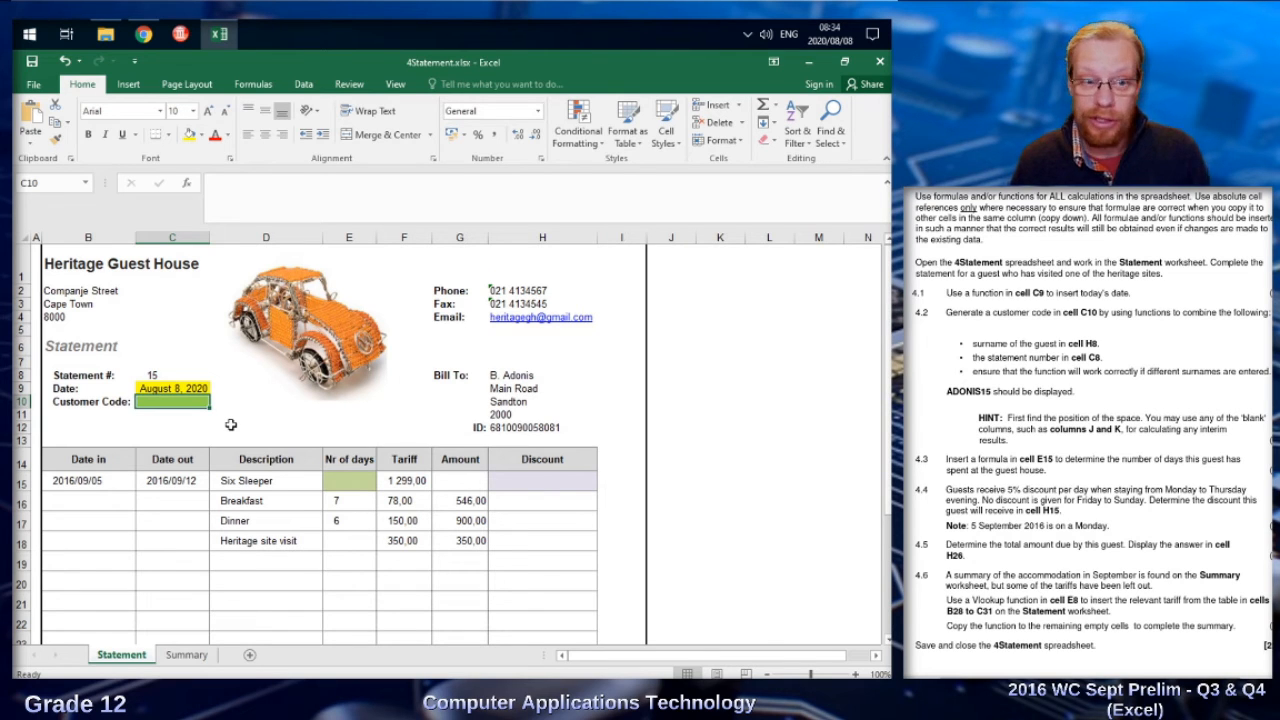
text(=con)
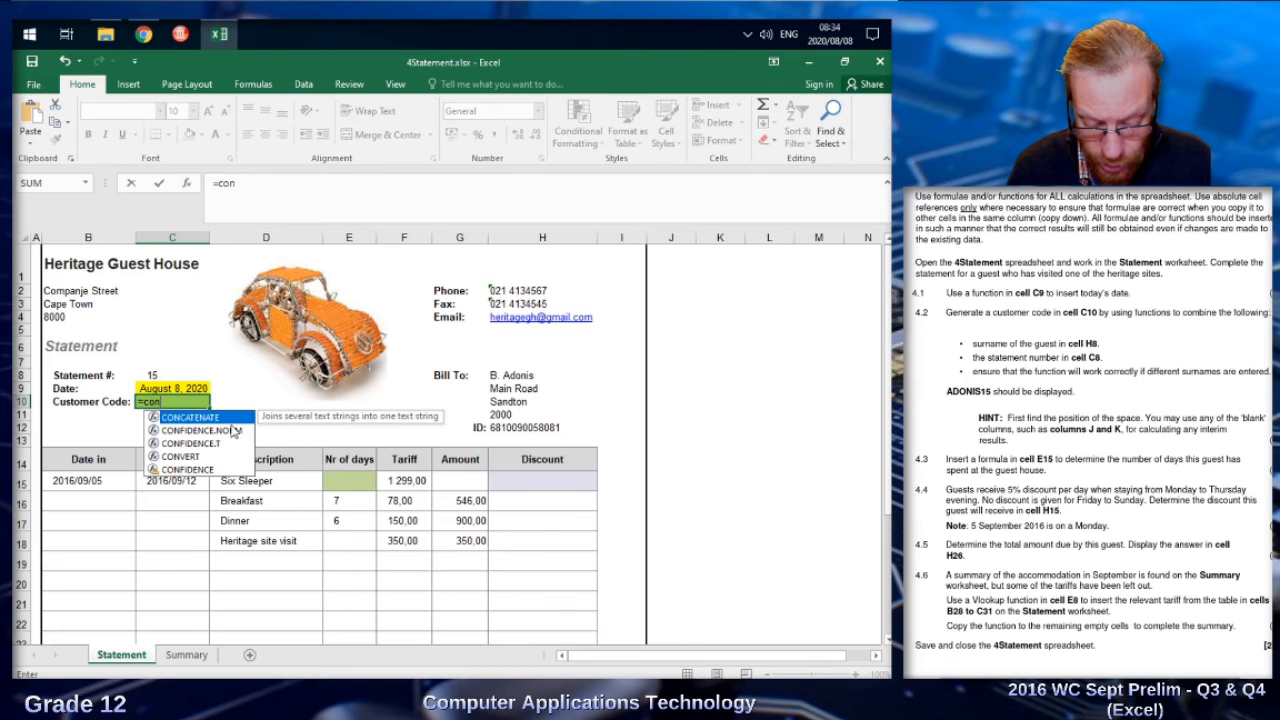
text(catenate)
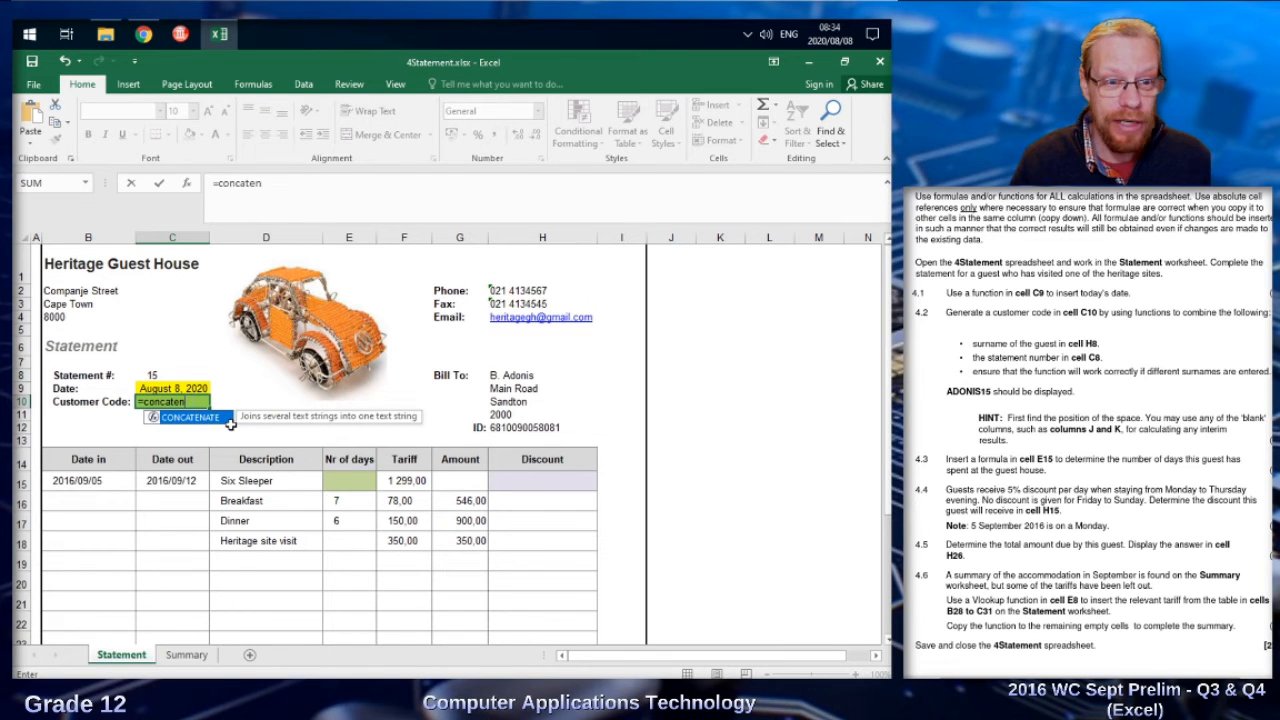
key(BackSpace)
key(BackSpace)
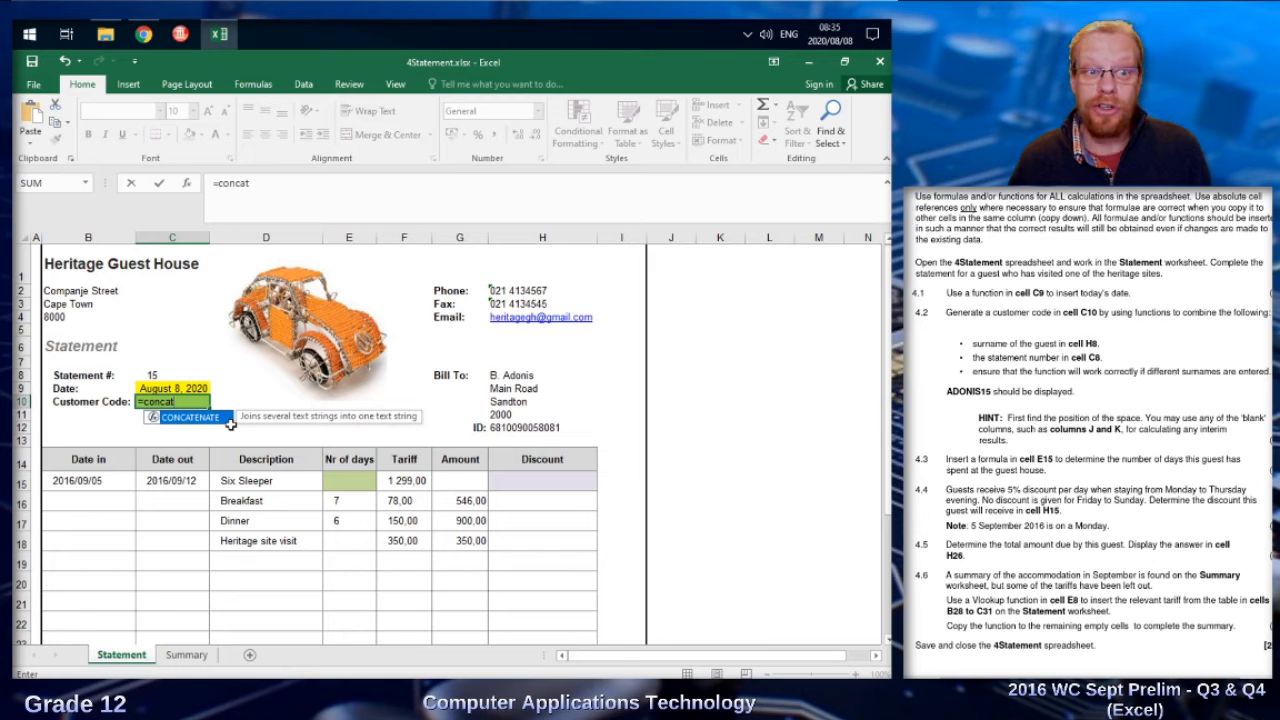
key(BackSpace)
key(BackSpace)
key(BackSpace)
key(BackSpace)
key(BackSpace)
key(BackSpace)
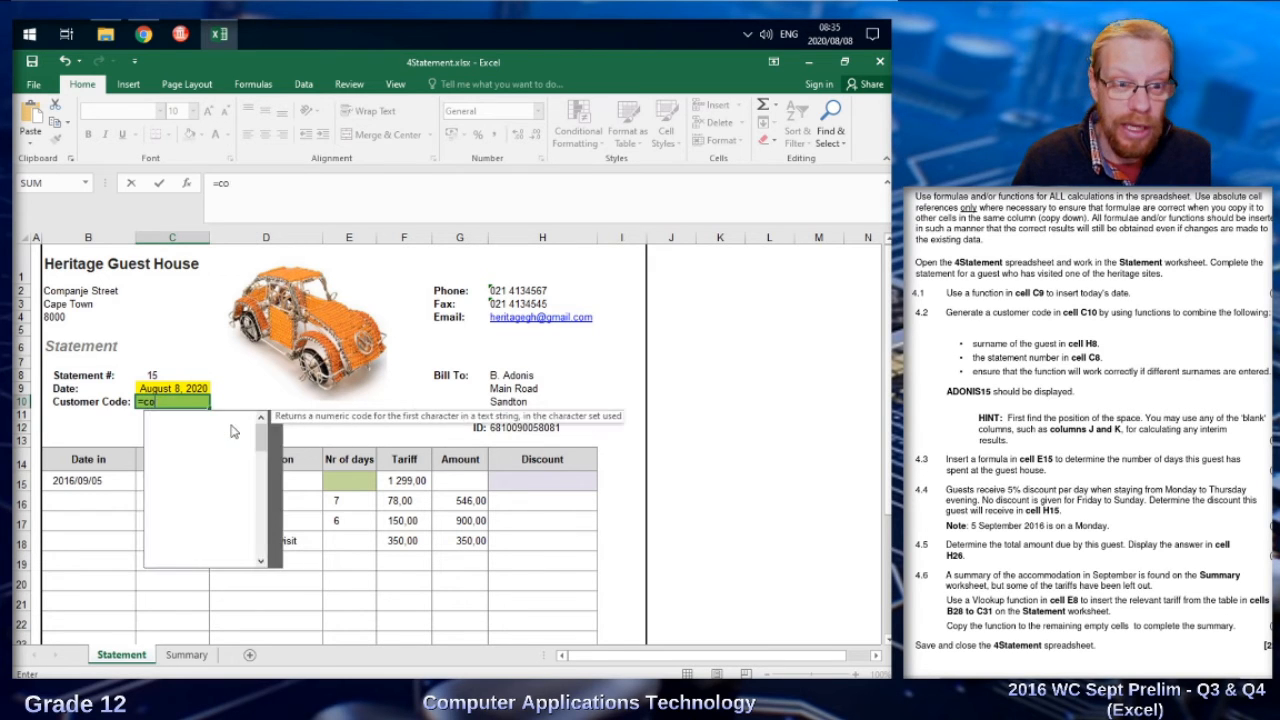
text(&)
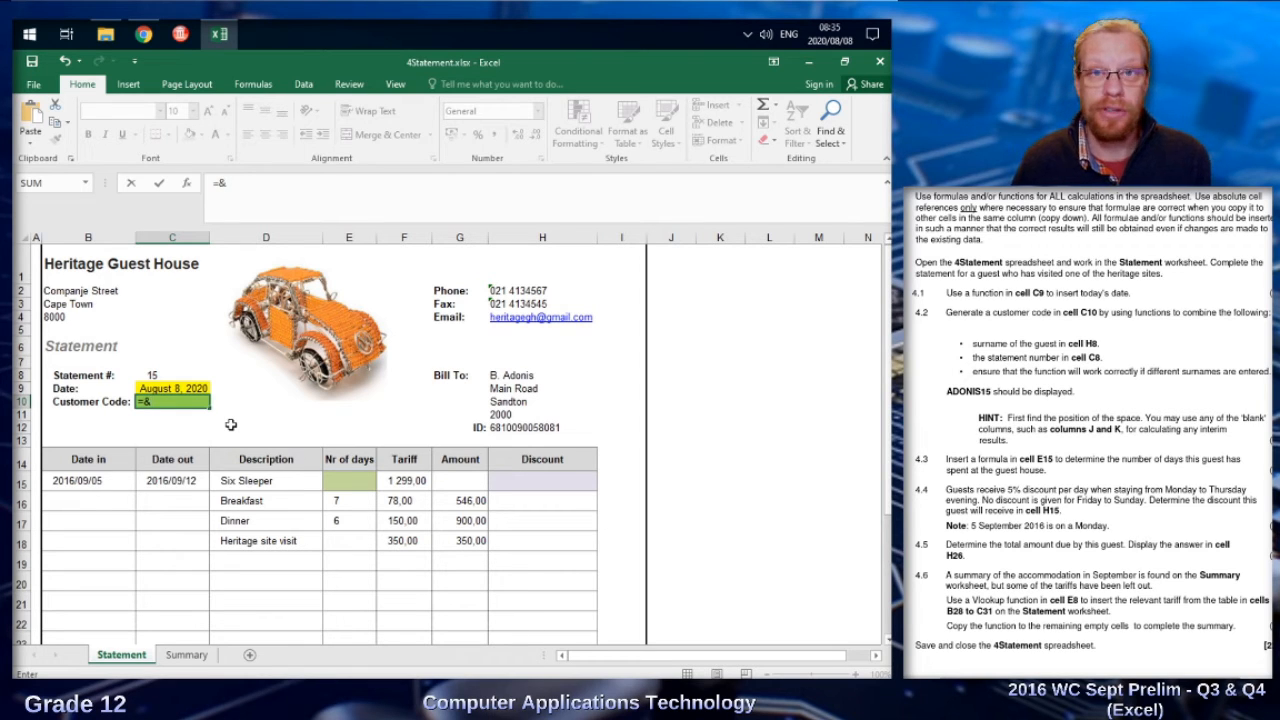
key(BackSpace)
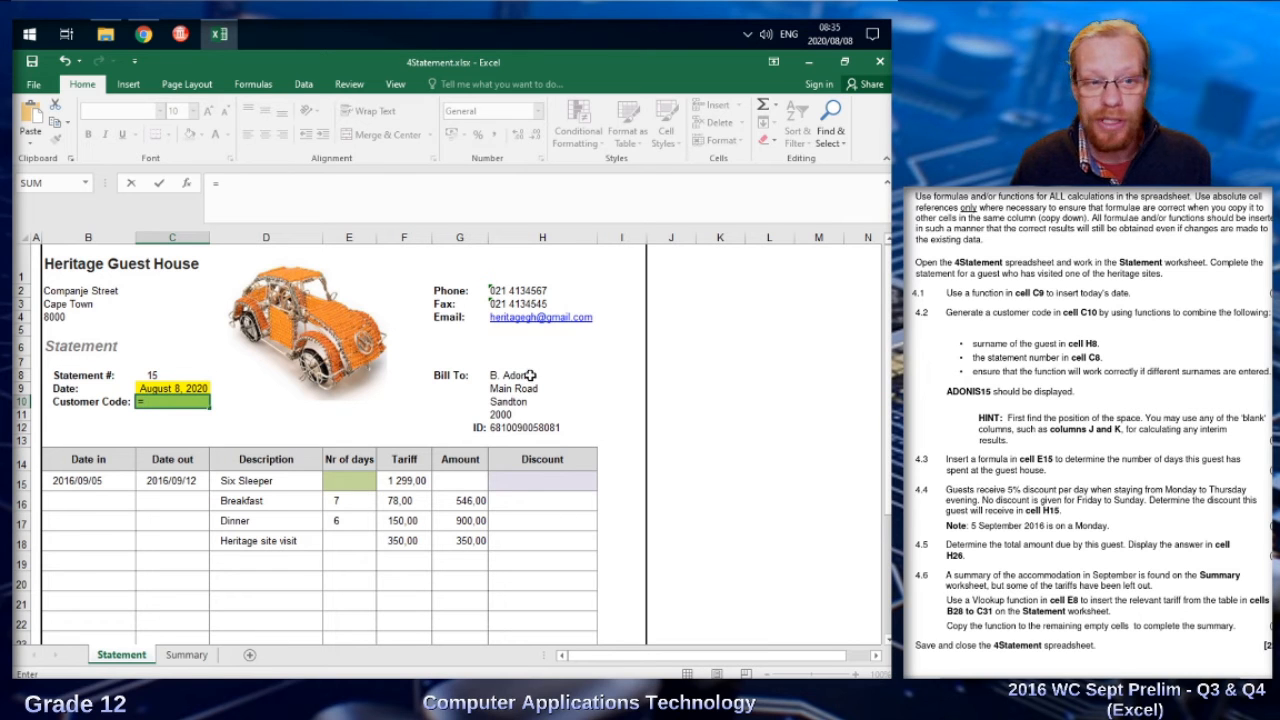
Step: Complete the formula in cell C10 as =RIGHT(H8;FIND(" ";H8)) to extract characters from the guest's name using the space position
text(rig)
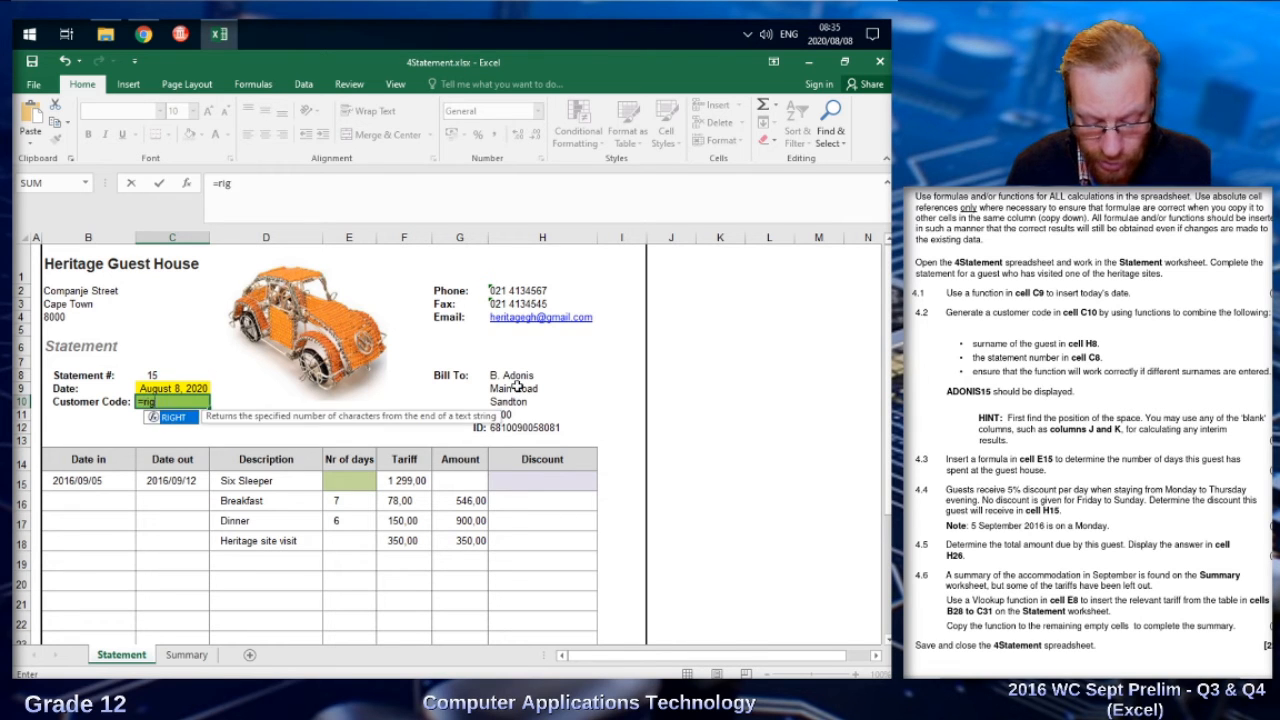
text(ht()
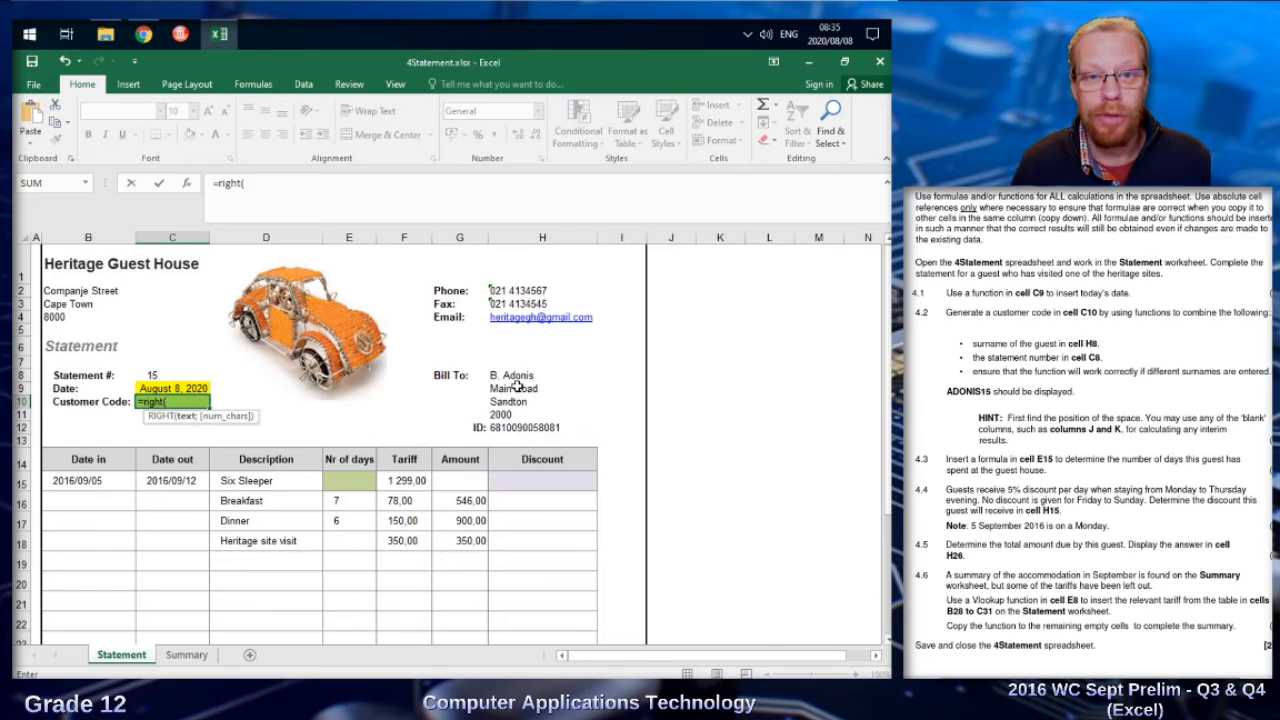
click(538, 375)
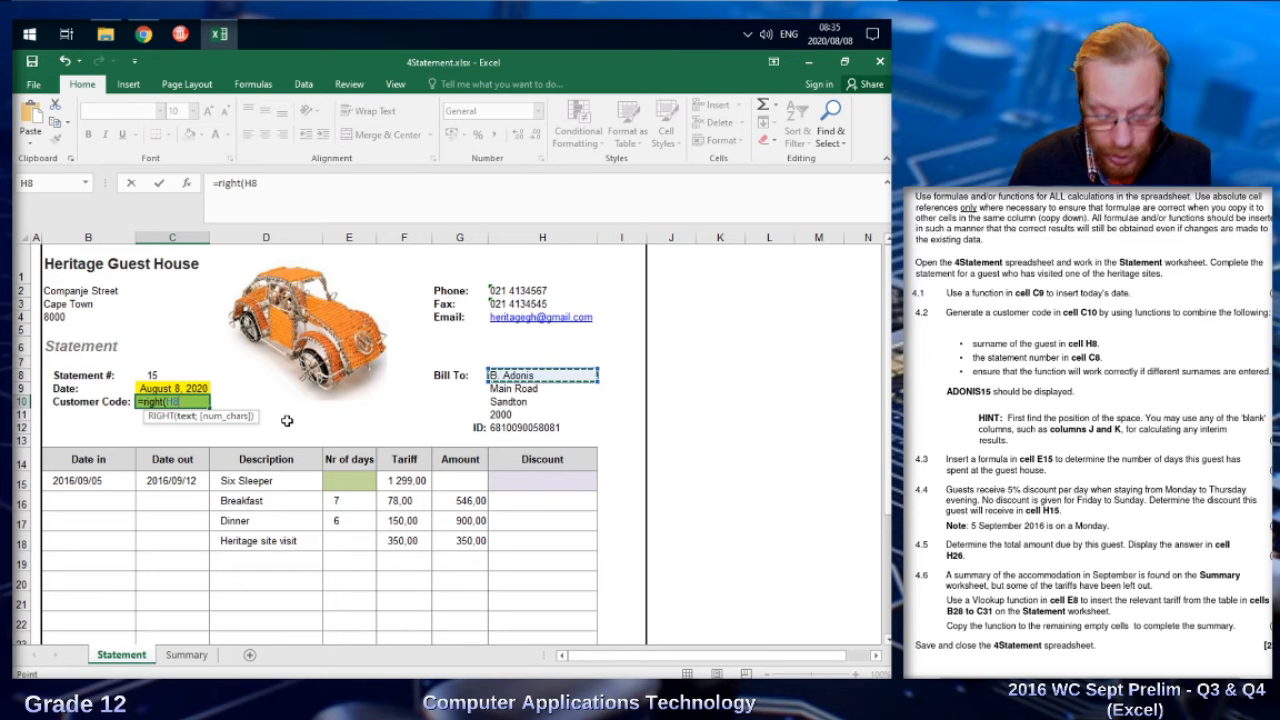
text(;)
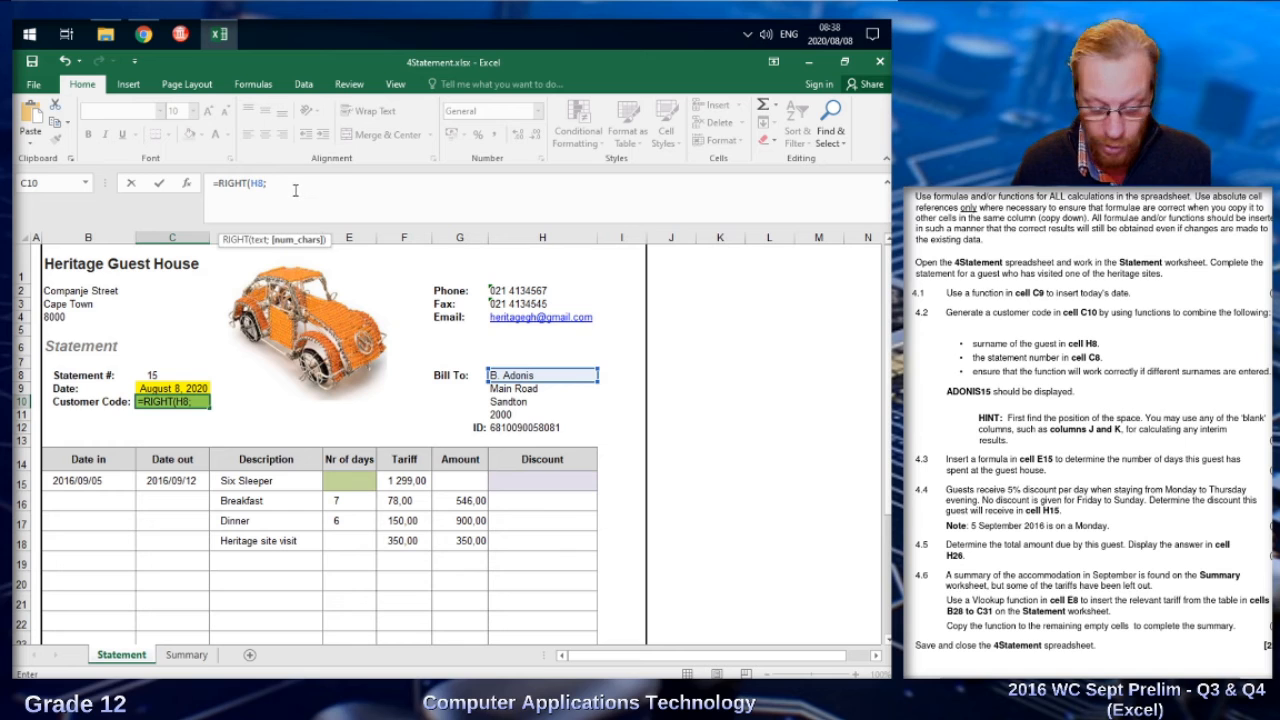
text(Find()
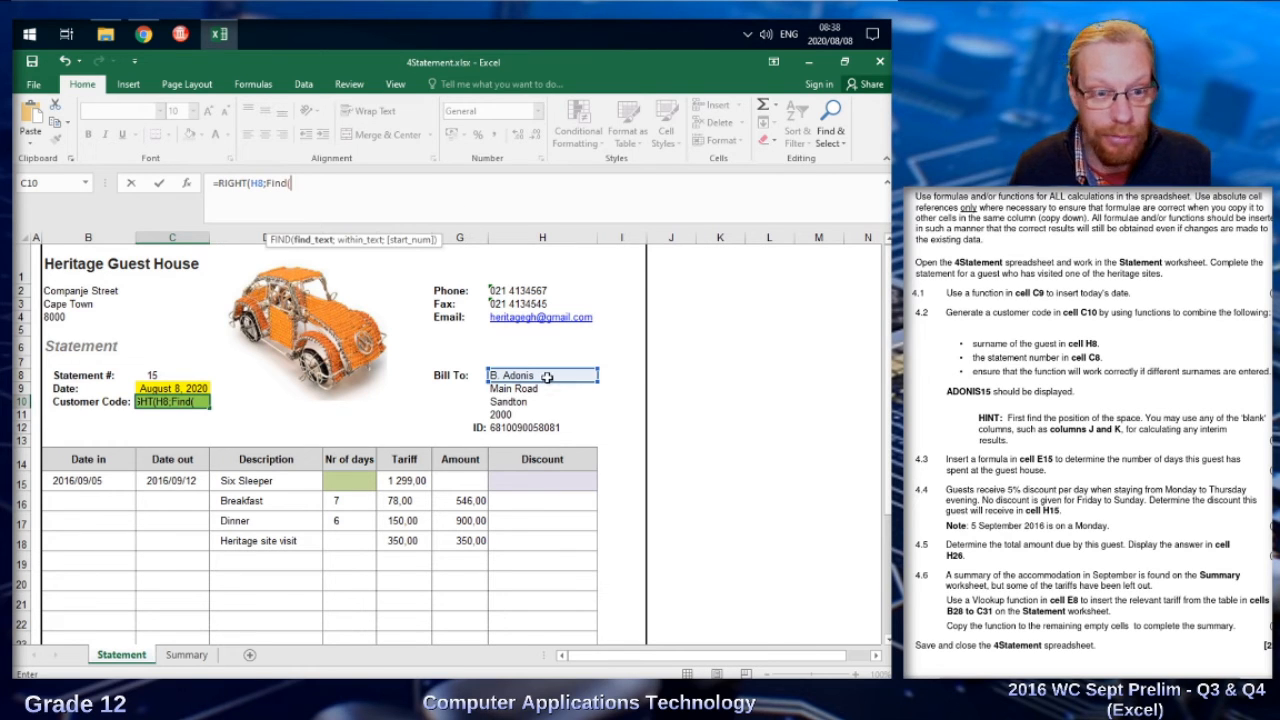
text(" ";)
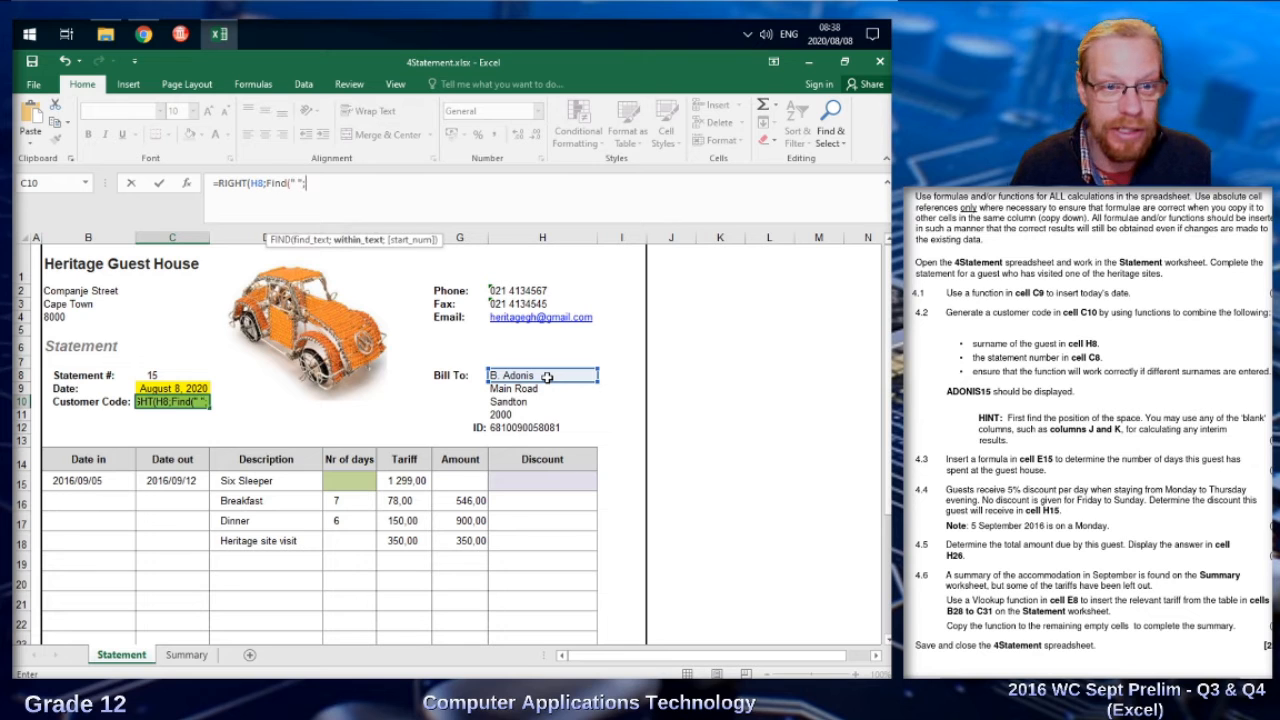
click(547, 376)
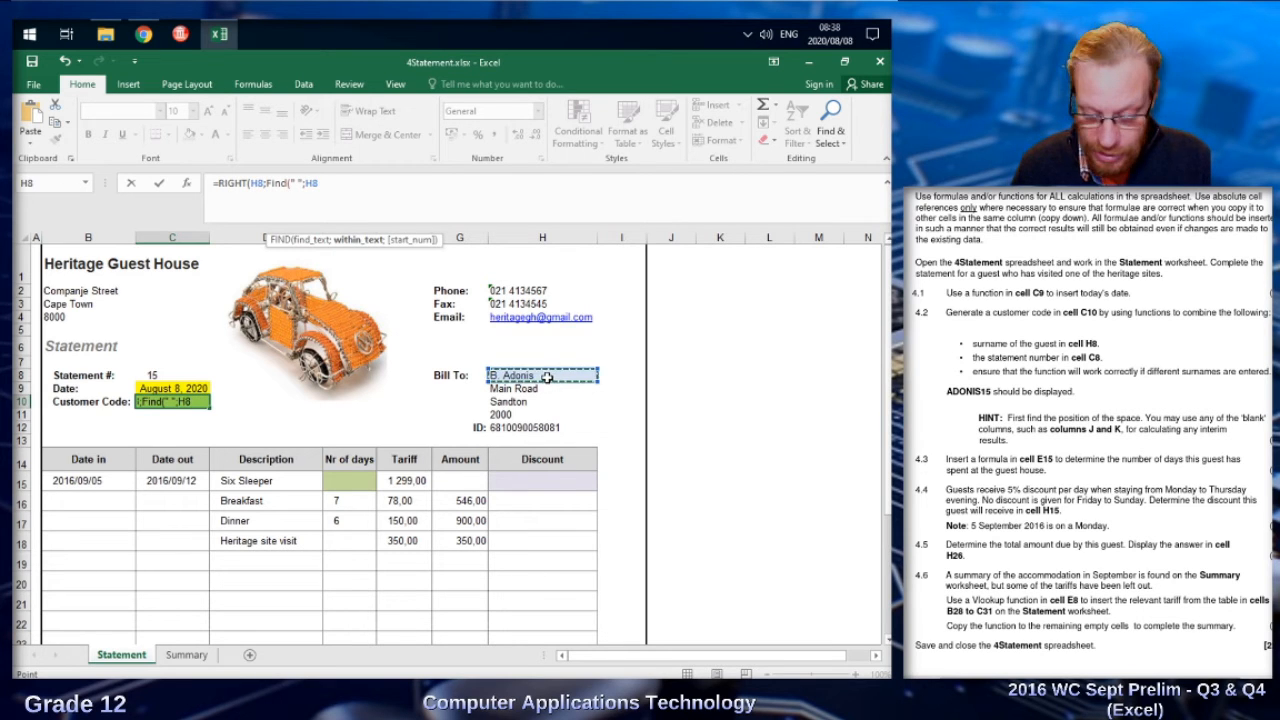
text()))
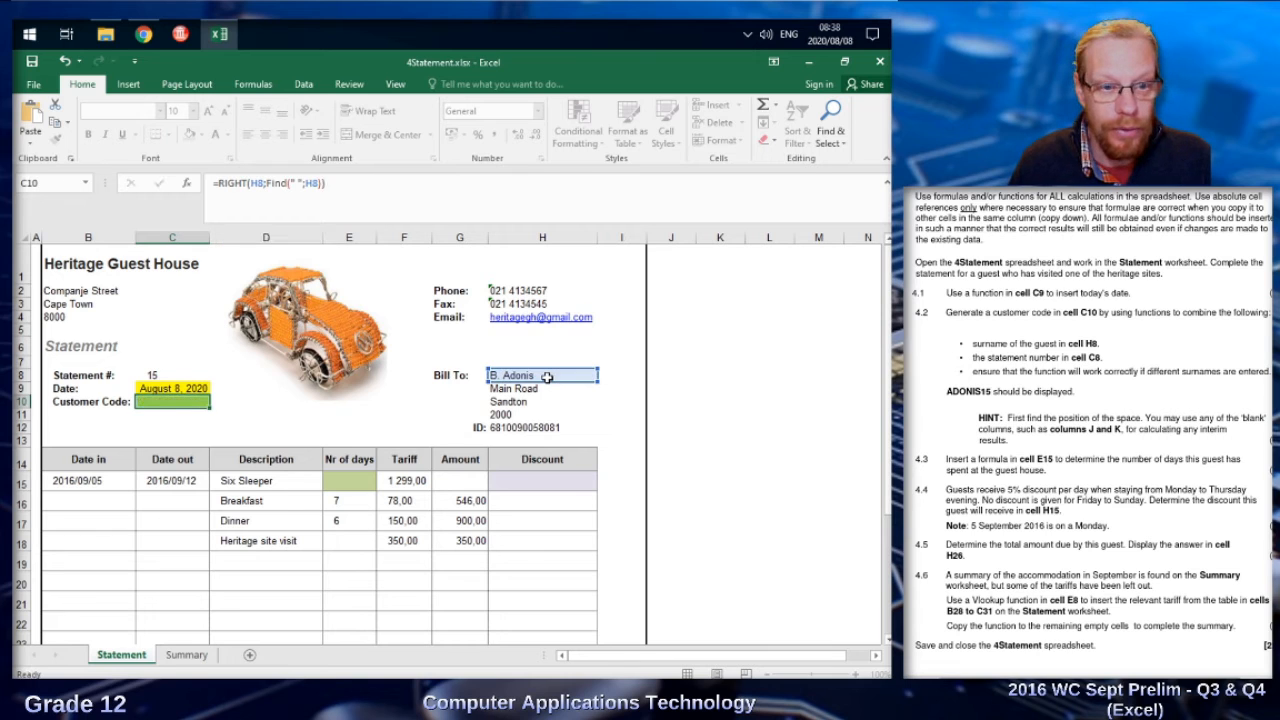
key(Return)
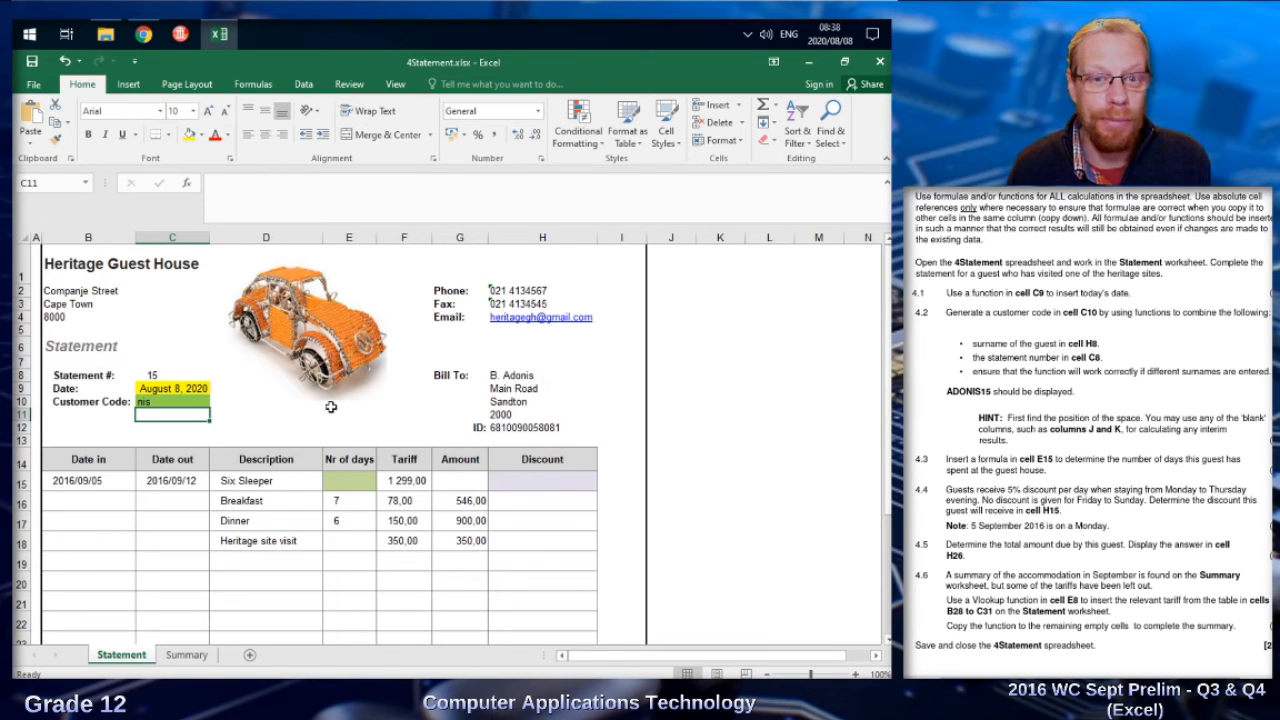
Step: Change the formula in cell C10 to =RIGHT(H8;LEN(H8)-FIND(" ";H8)) to extract the guest's full surname
click(150, 400)
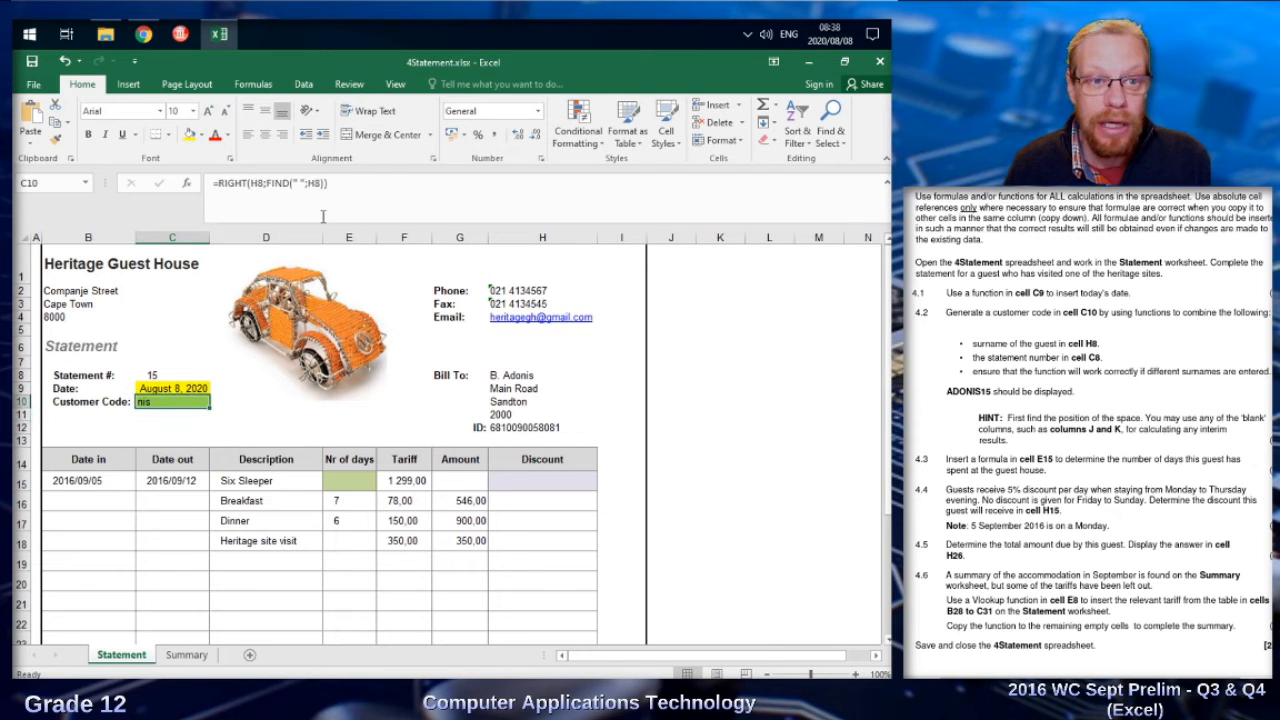
click(271, 183)
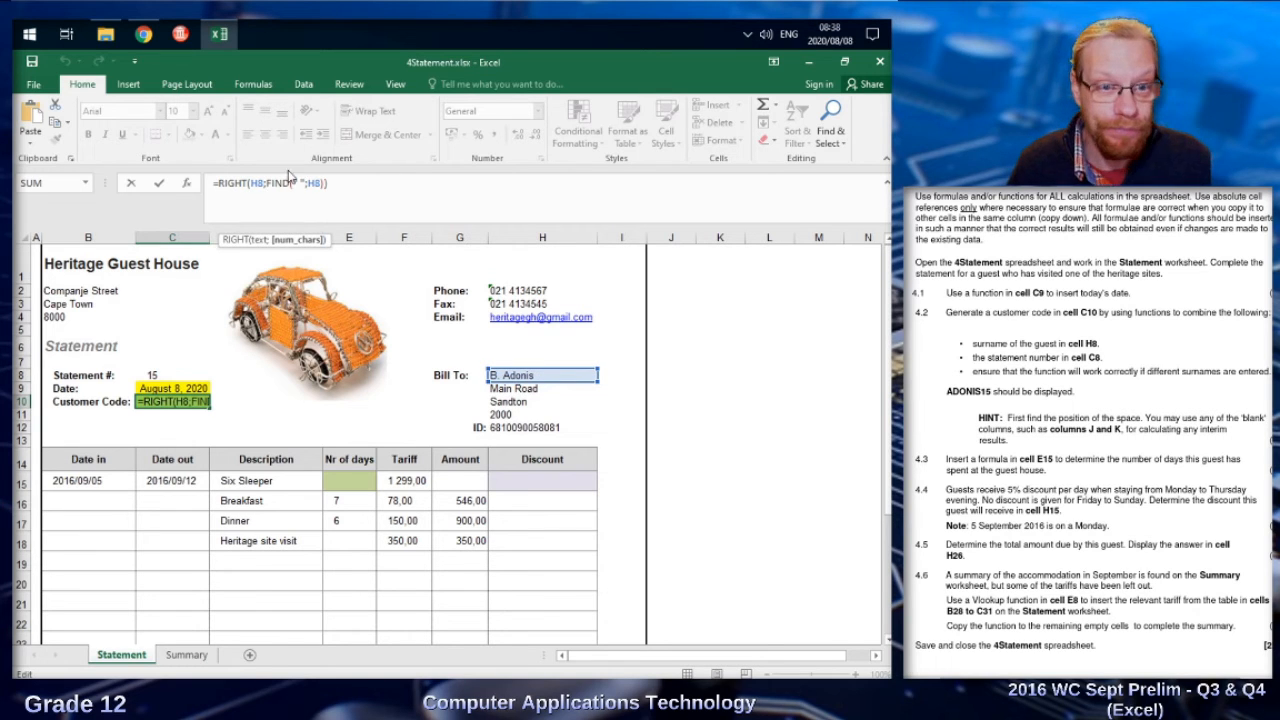
click(296, 182)
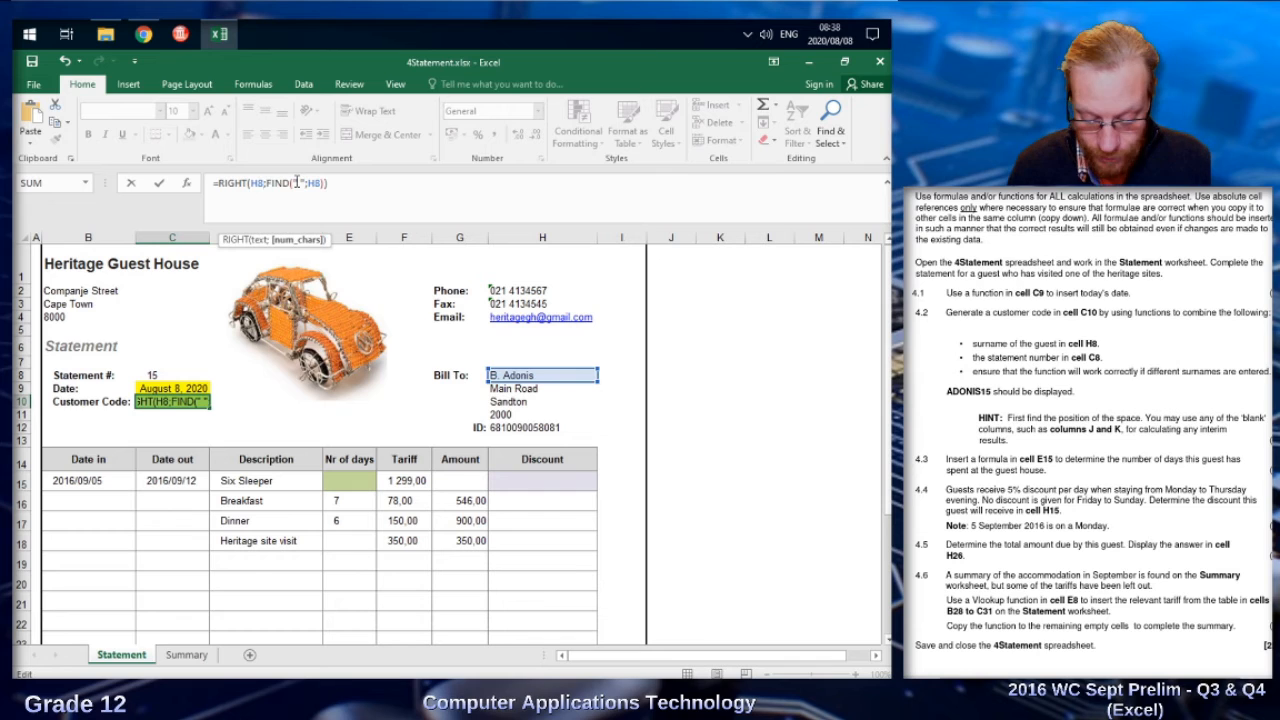
text(LEN()
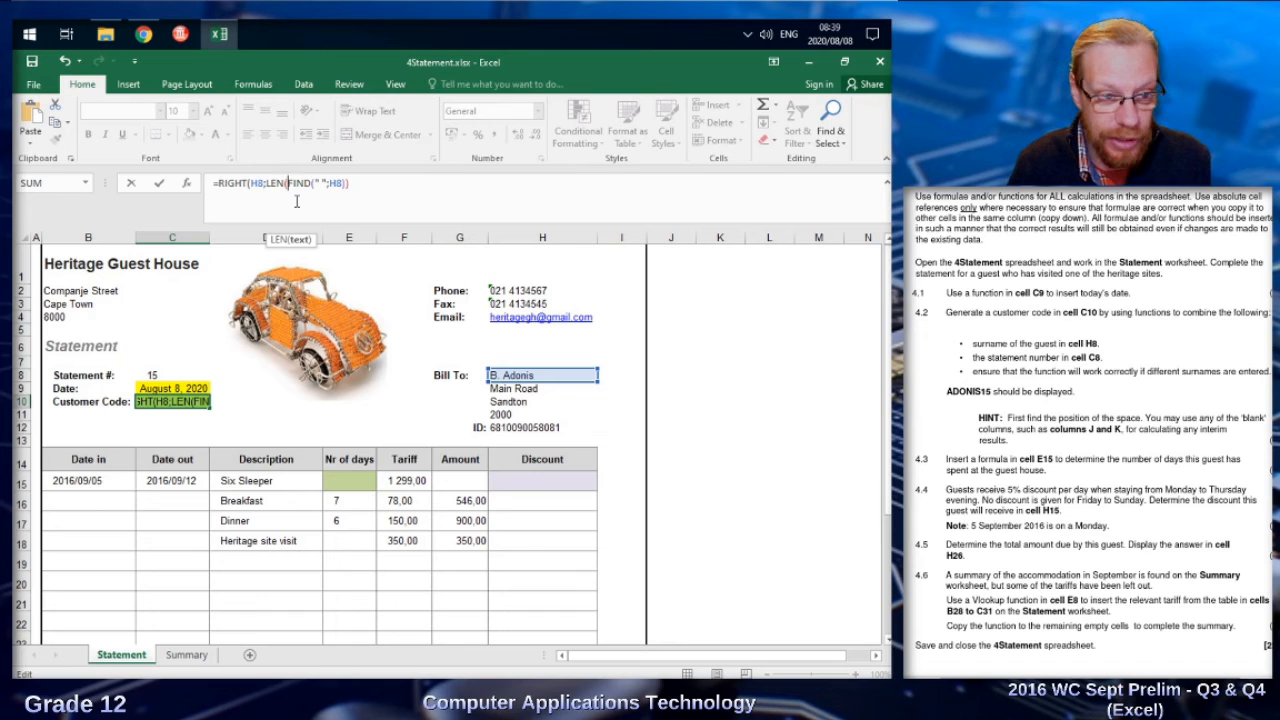
text(hy)
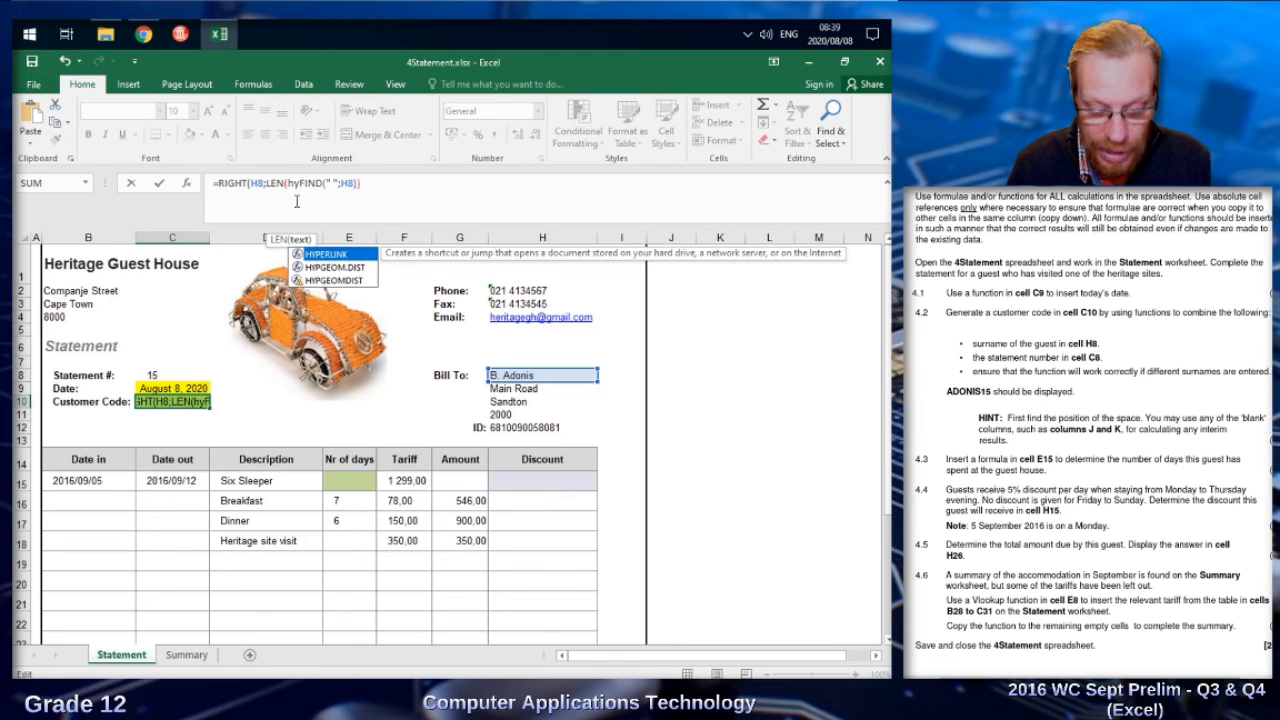
key(BackSpace)
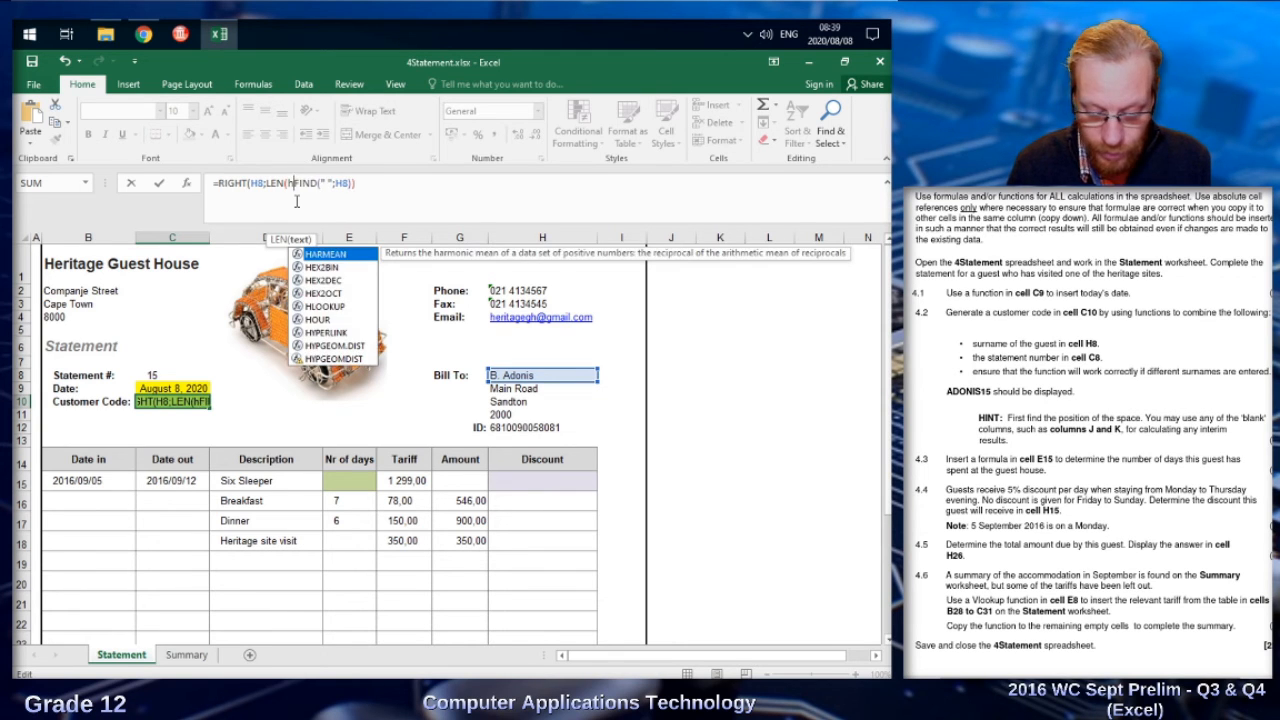
text(8)-)
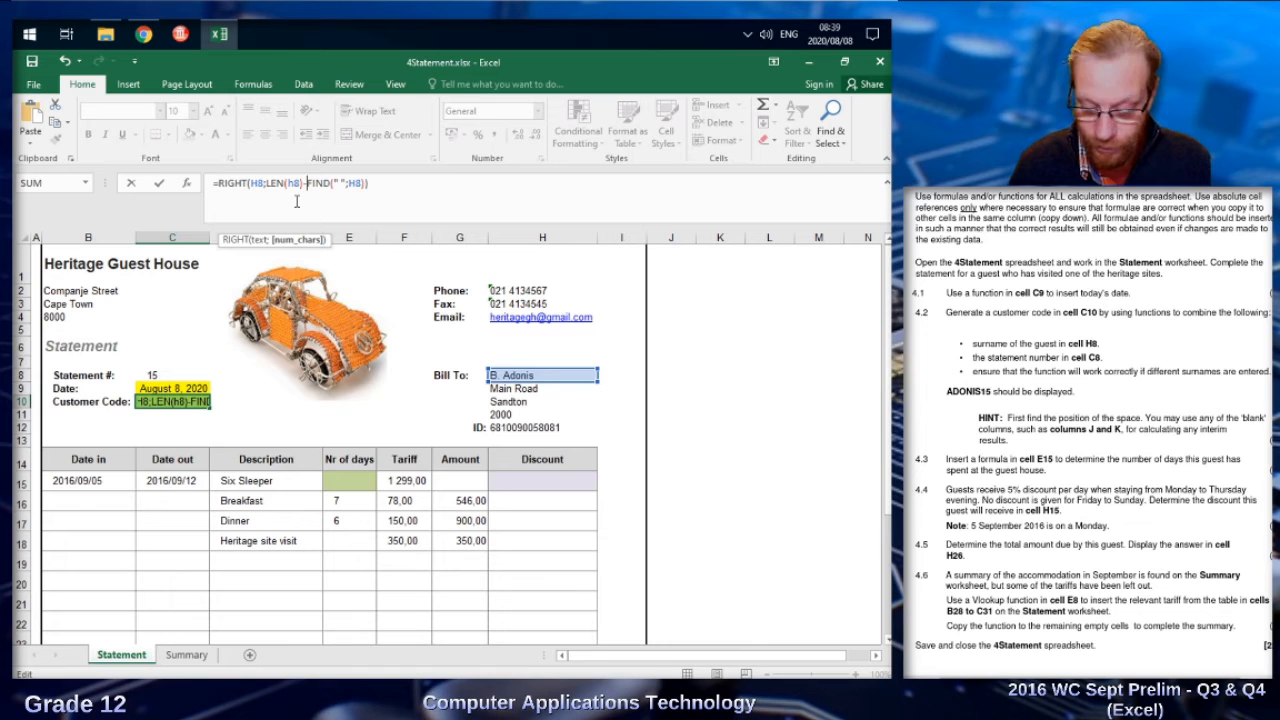
key(Return)
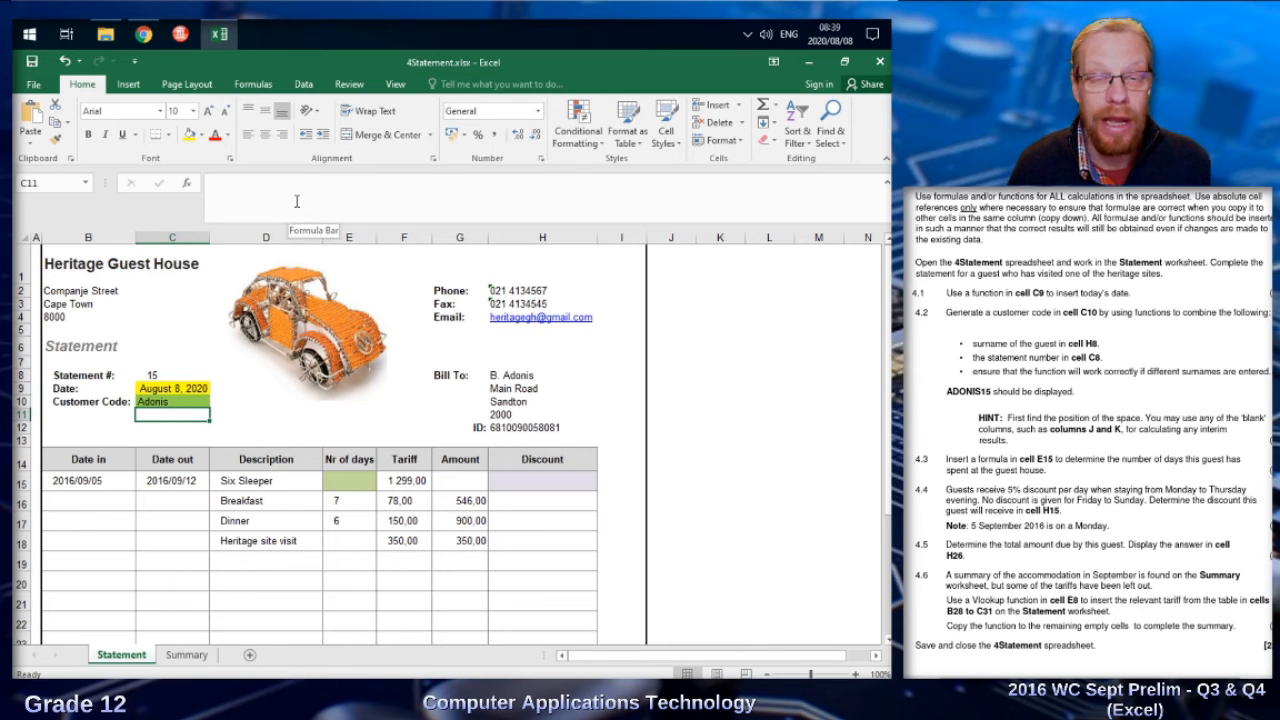
Step: Append the statement number to the customer code in cell C10 by adding &C8 to the formula
key(Up)
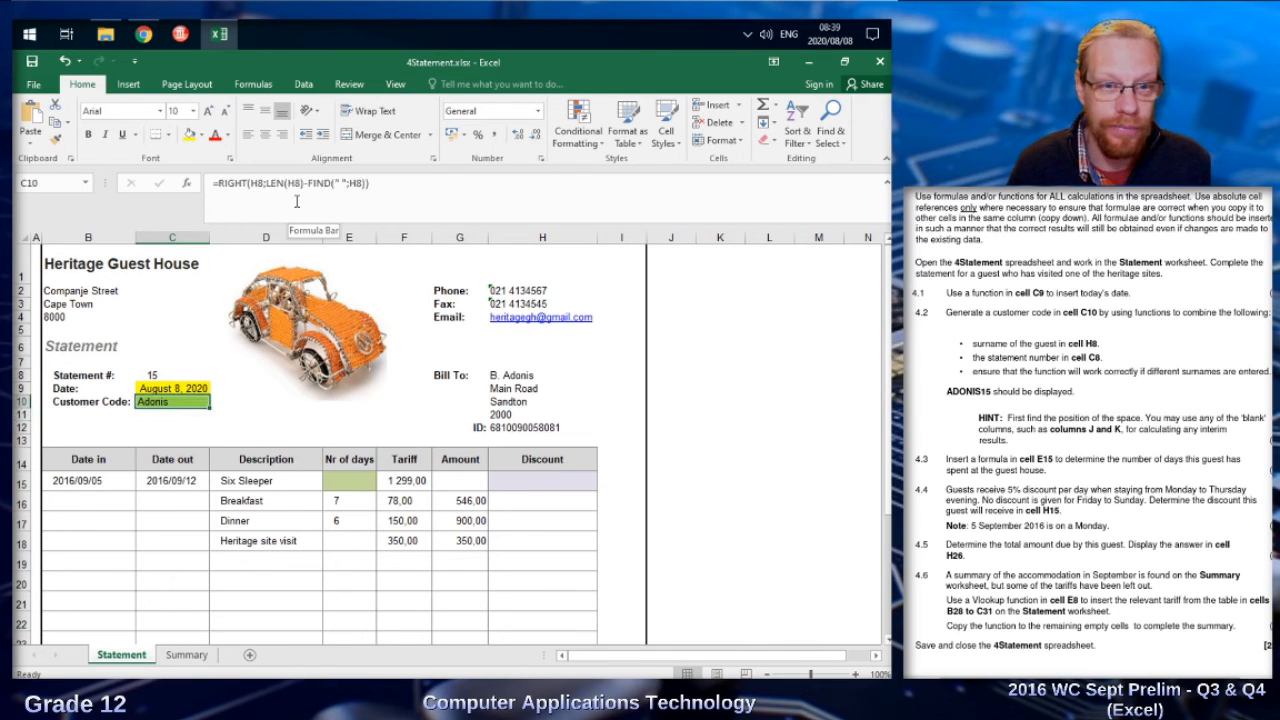
click(399, 177)
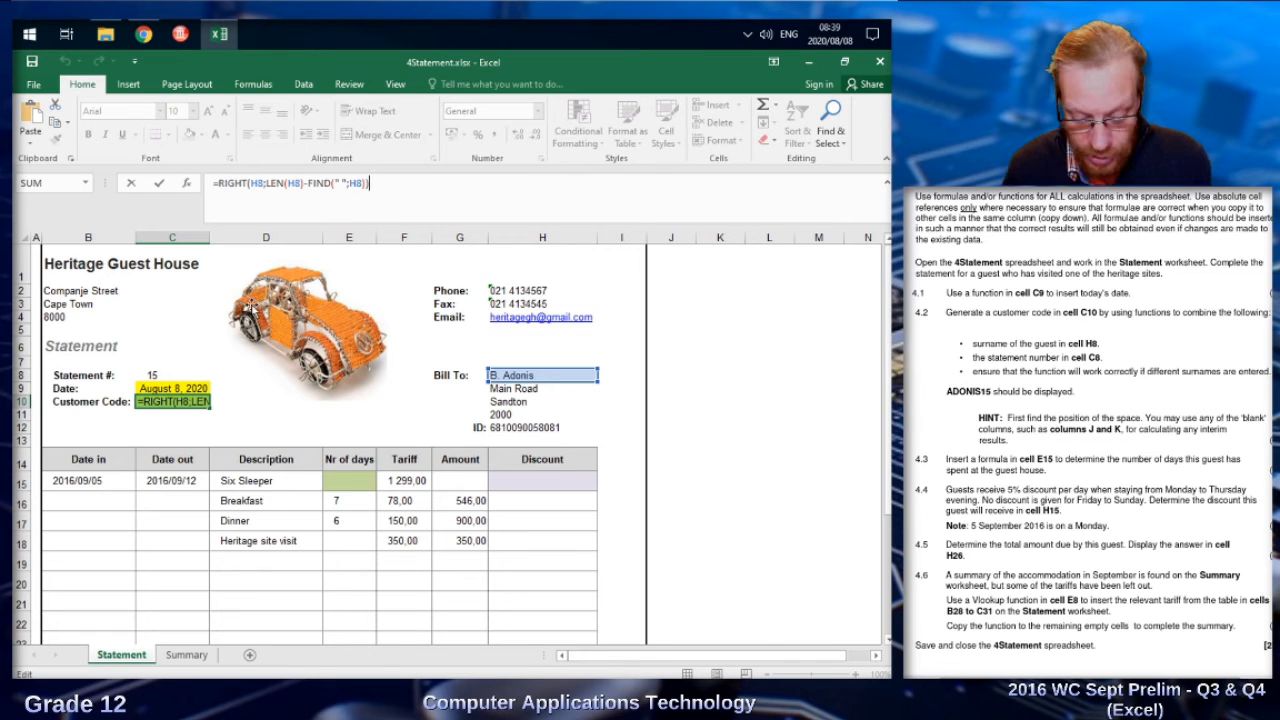
text(&)
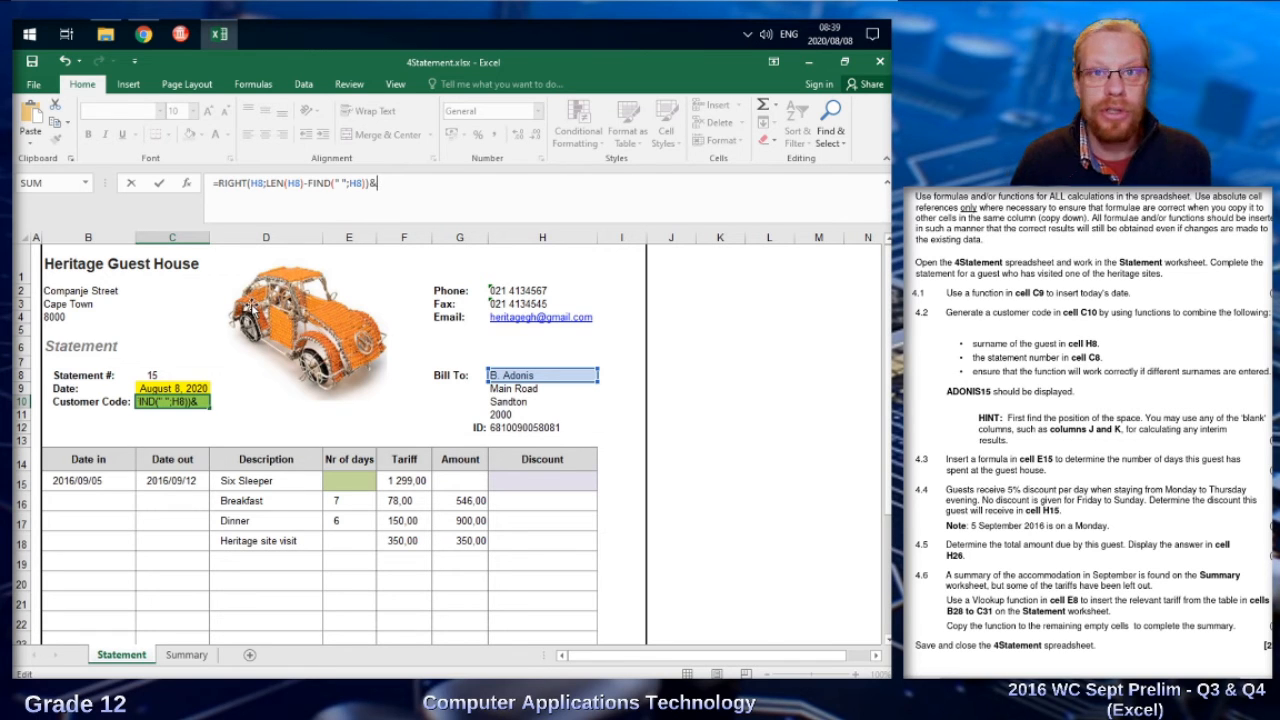
click(159, 375)
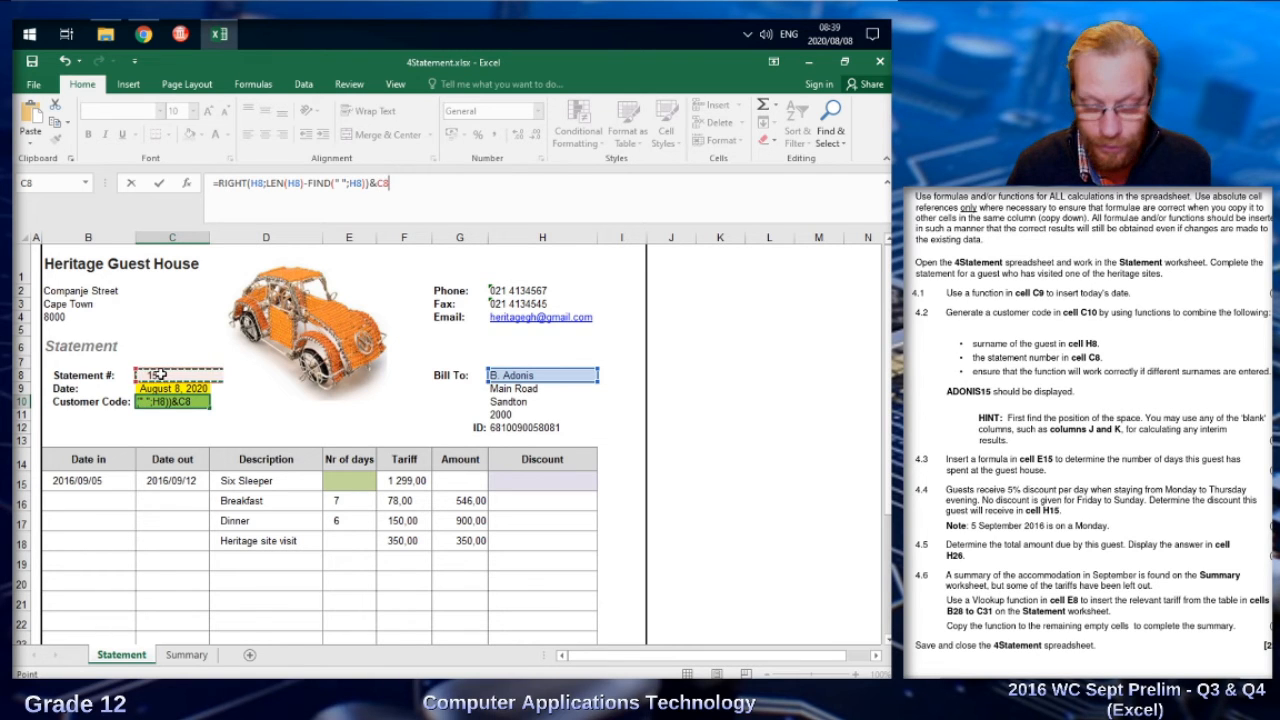
key(Return)
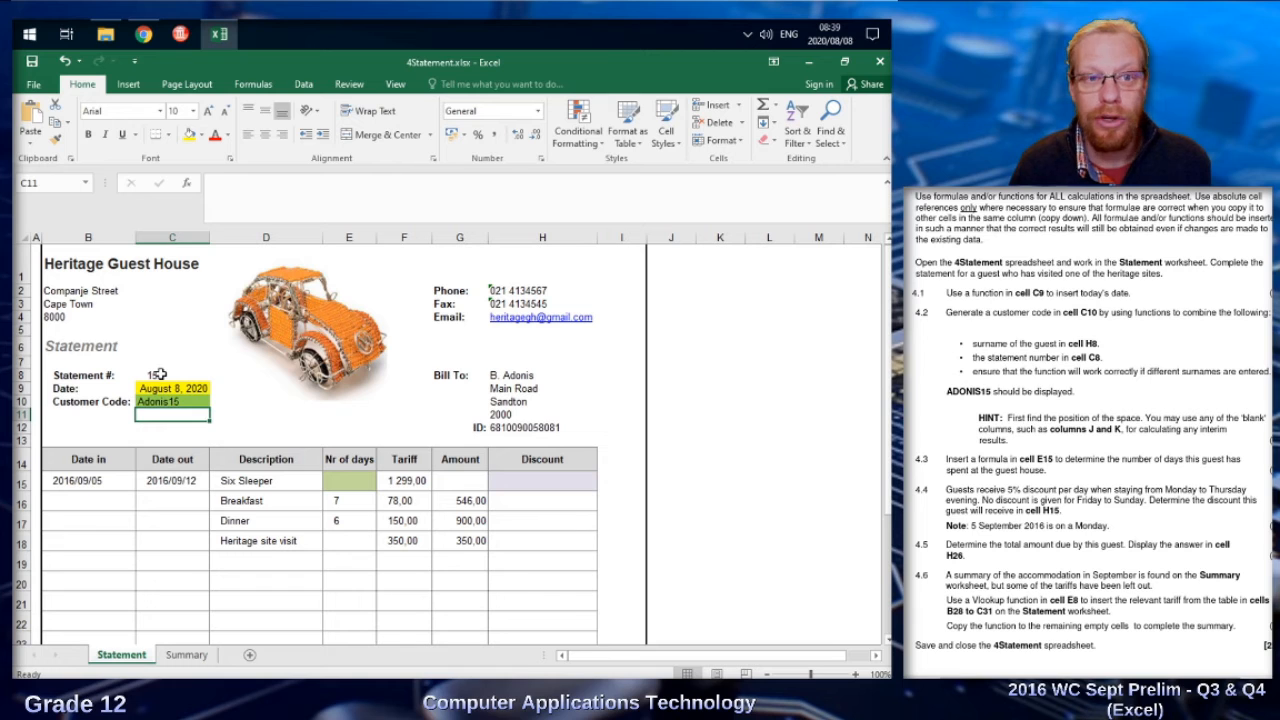
Step: Test the customer code with a guest name that has two initials in cell H8, and undo the name change
click(516, 376)
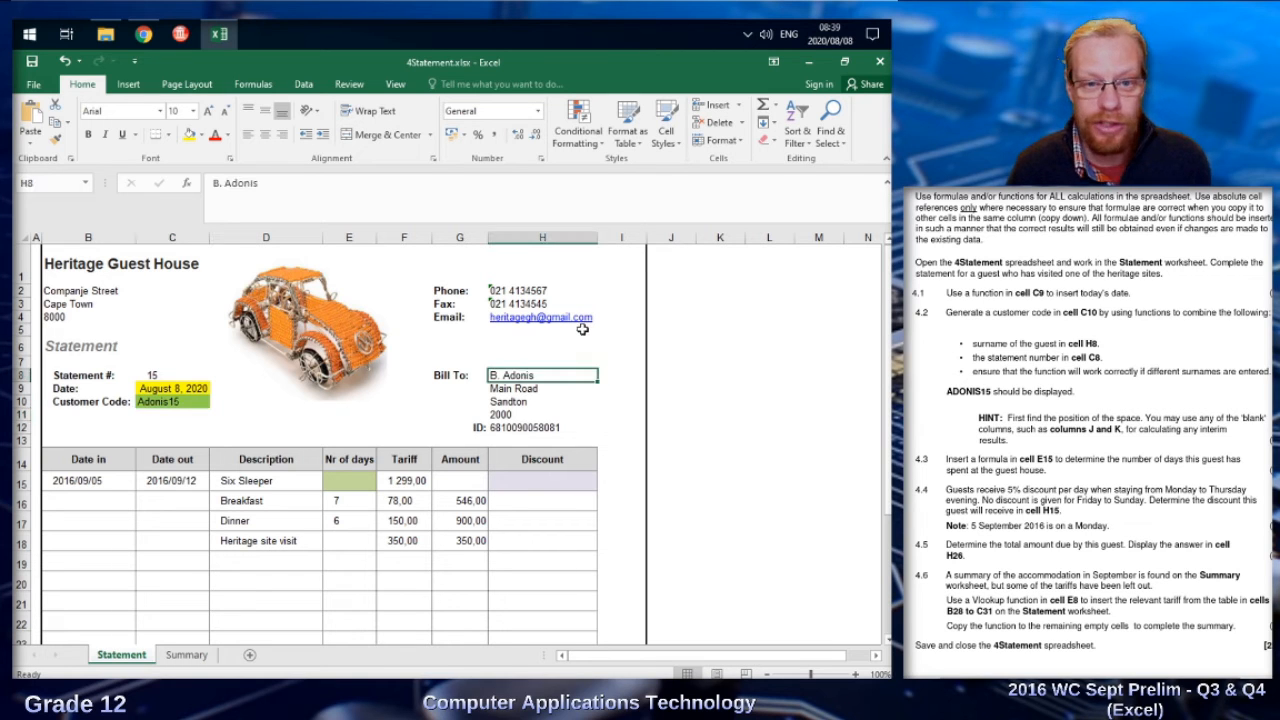
text(JA)
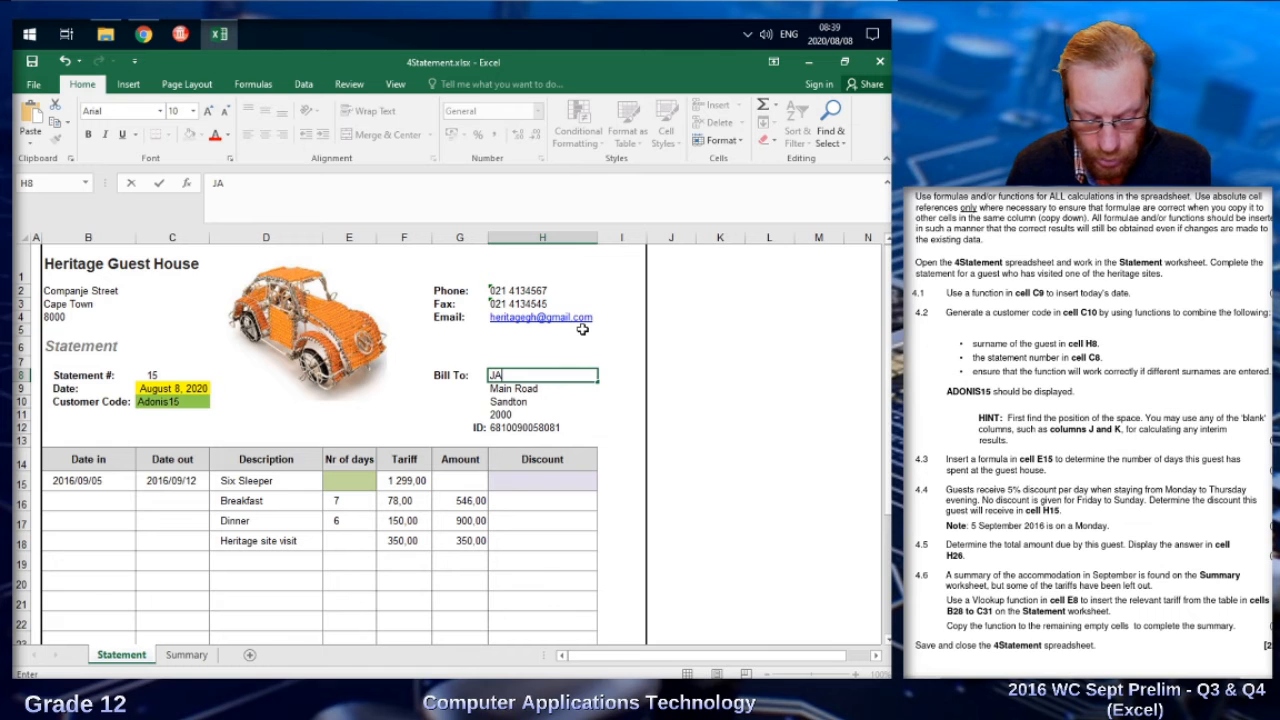
text( Har)
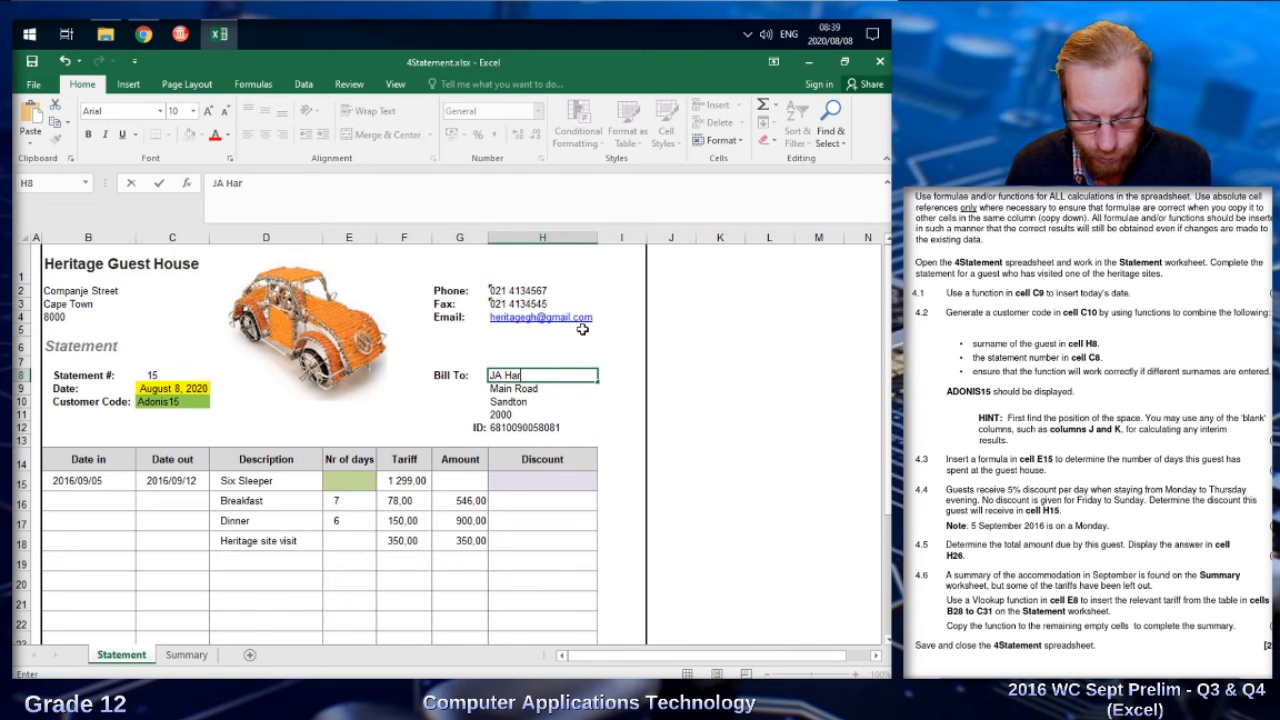
text(vey)
key(Return)
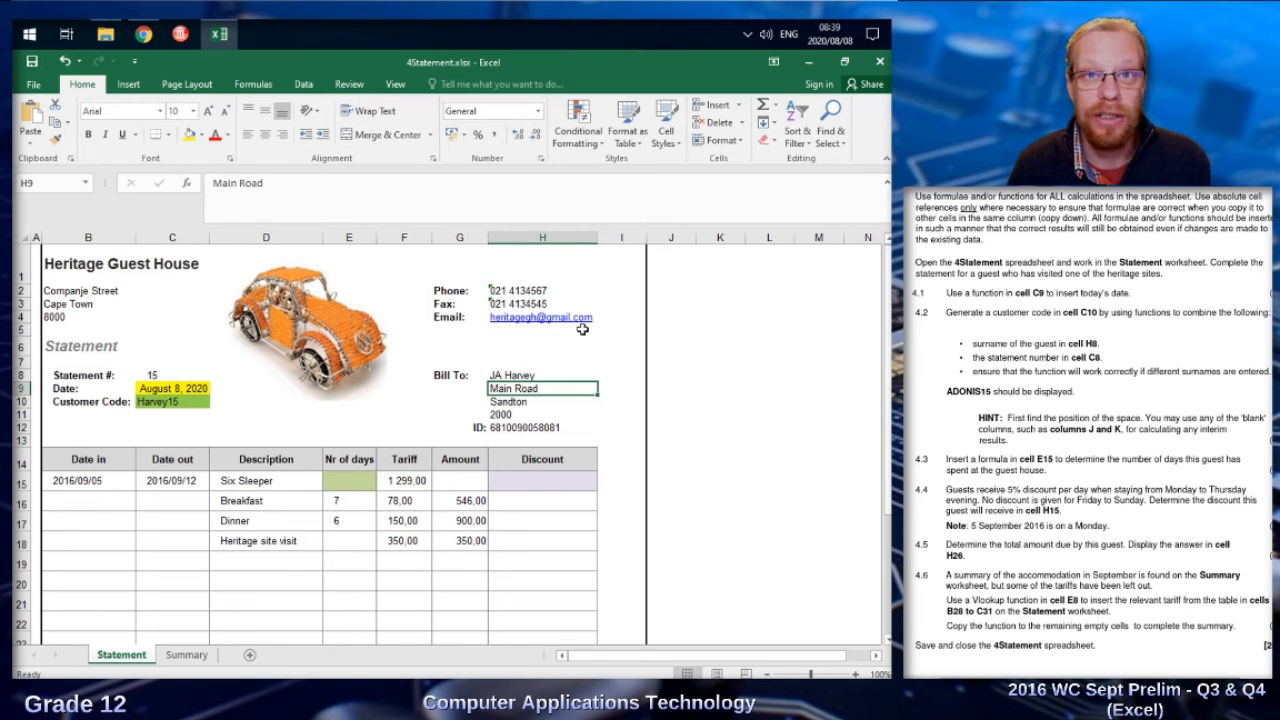
key(ctrl+z)
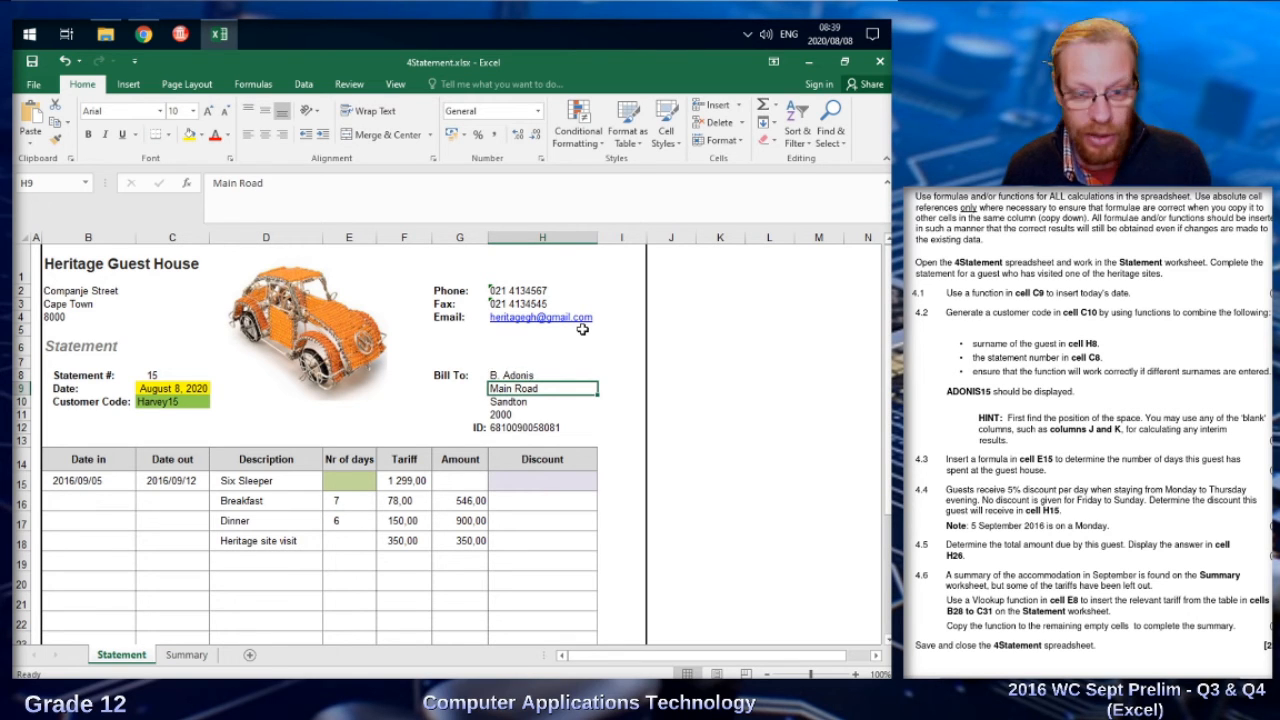
Step: Test the customer code by replacing the surname in cell H8 with a three-word surname, and undo the change
double_click(391, 214)
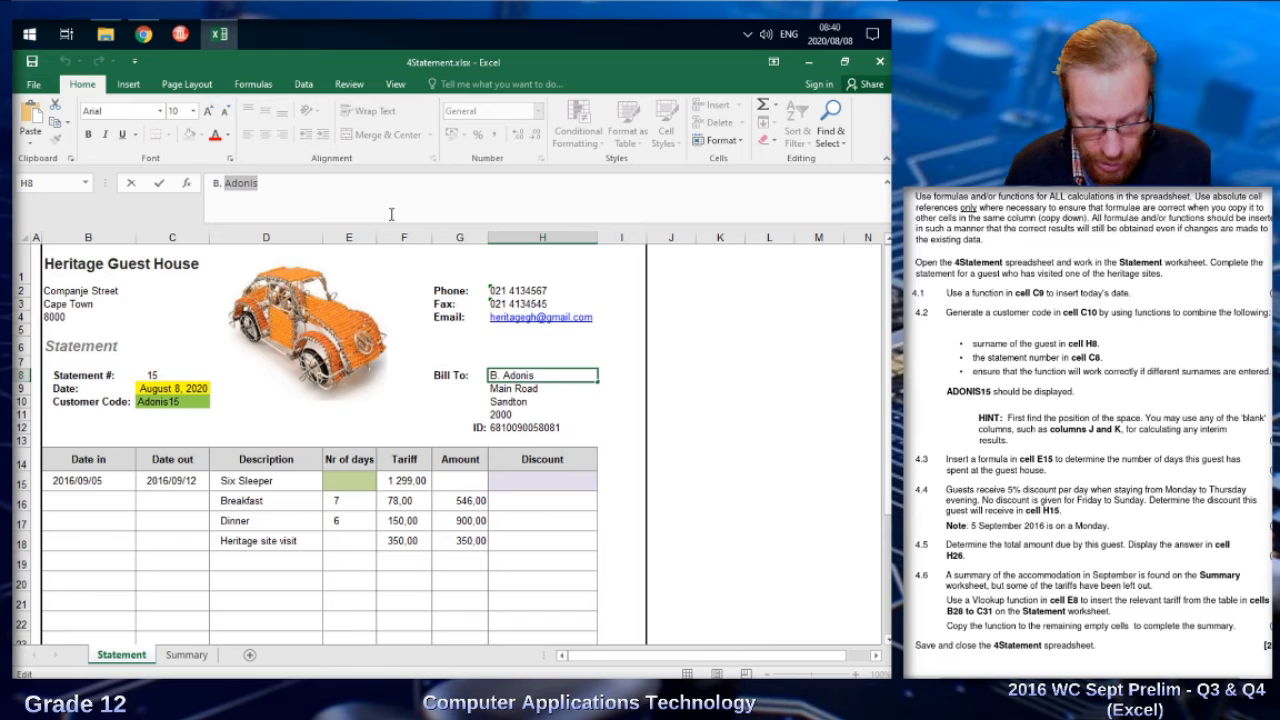
key(BackSpace)
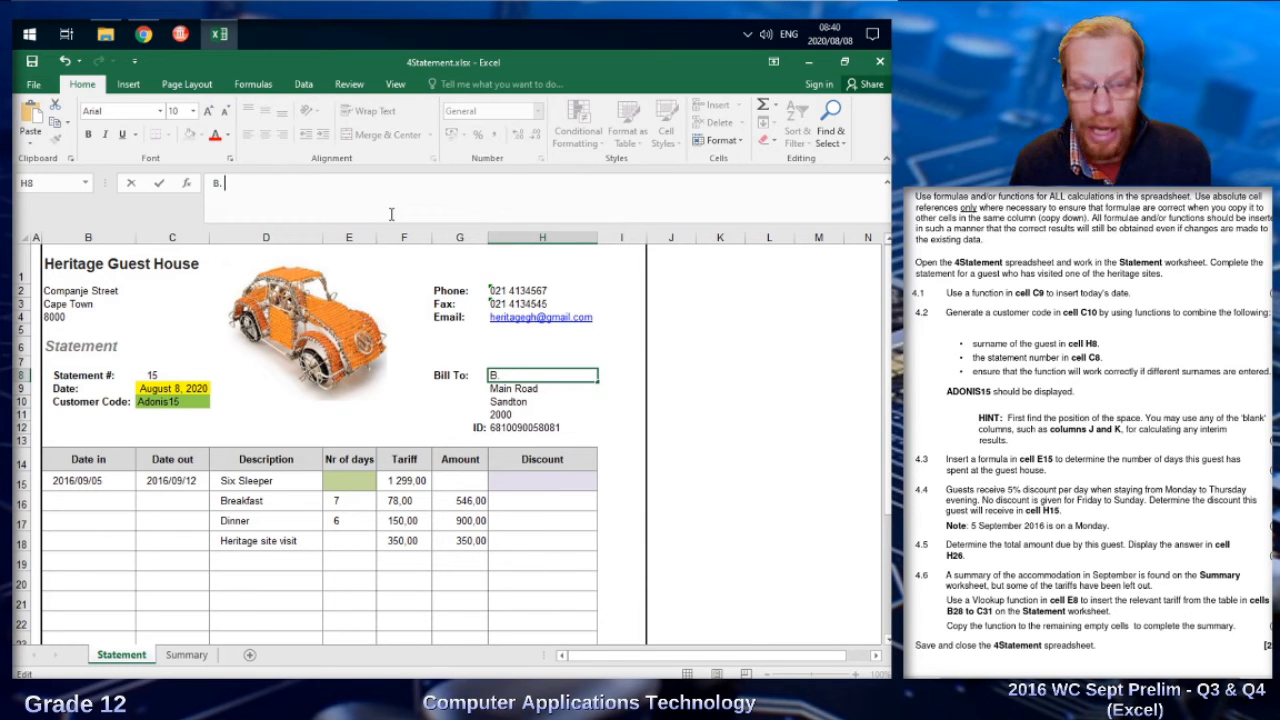
text(Janse v)
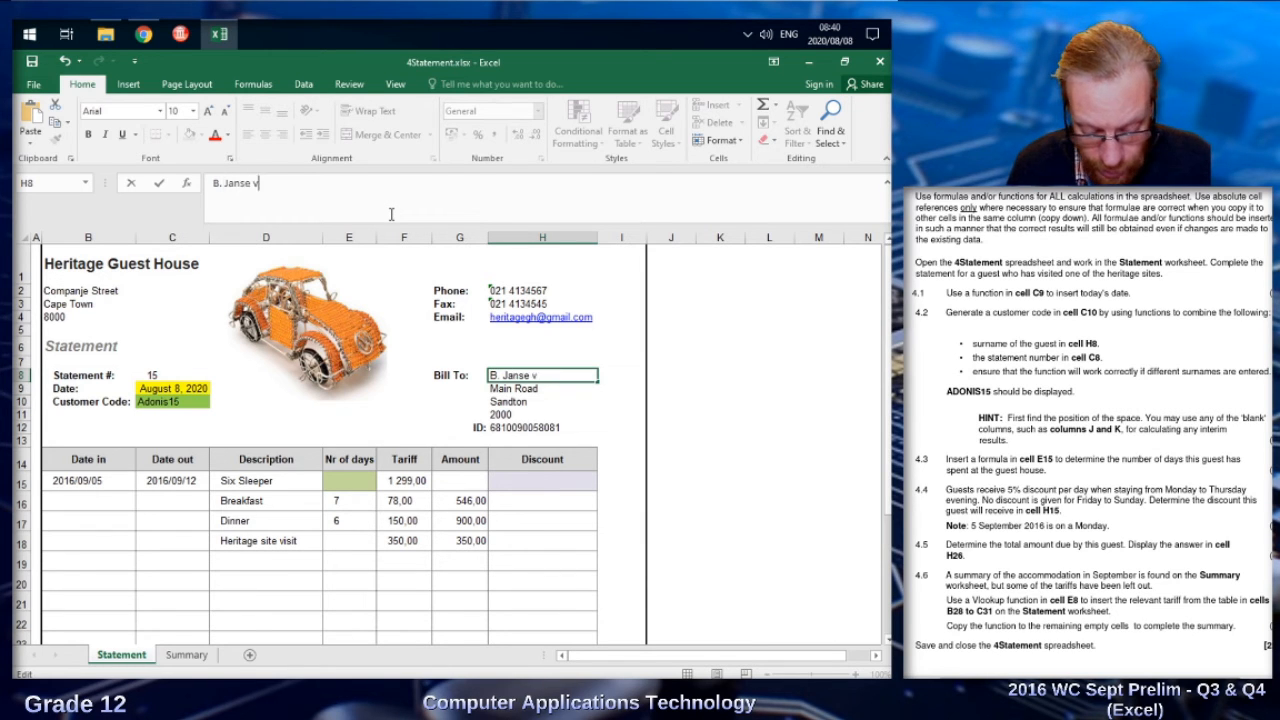
text(an Rensburg)
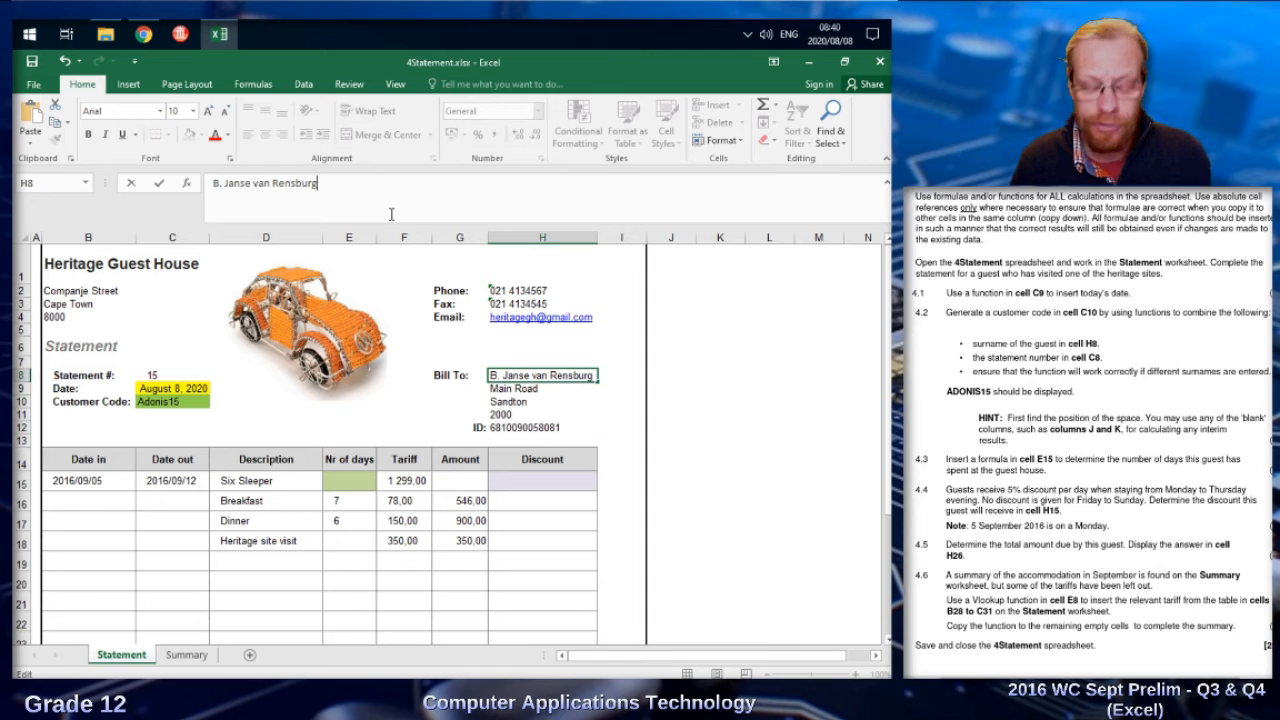
key(Return)
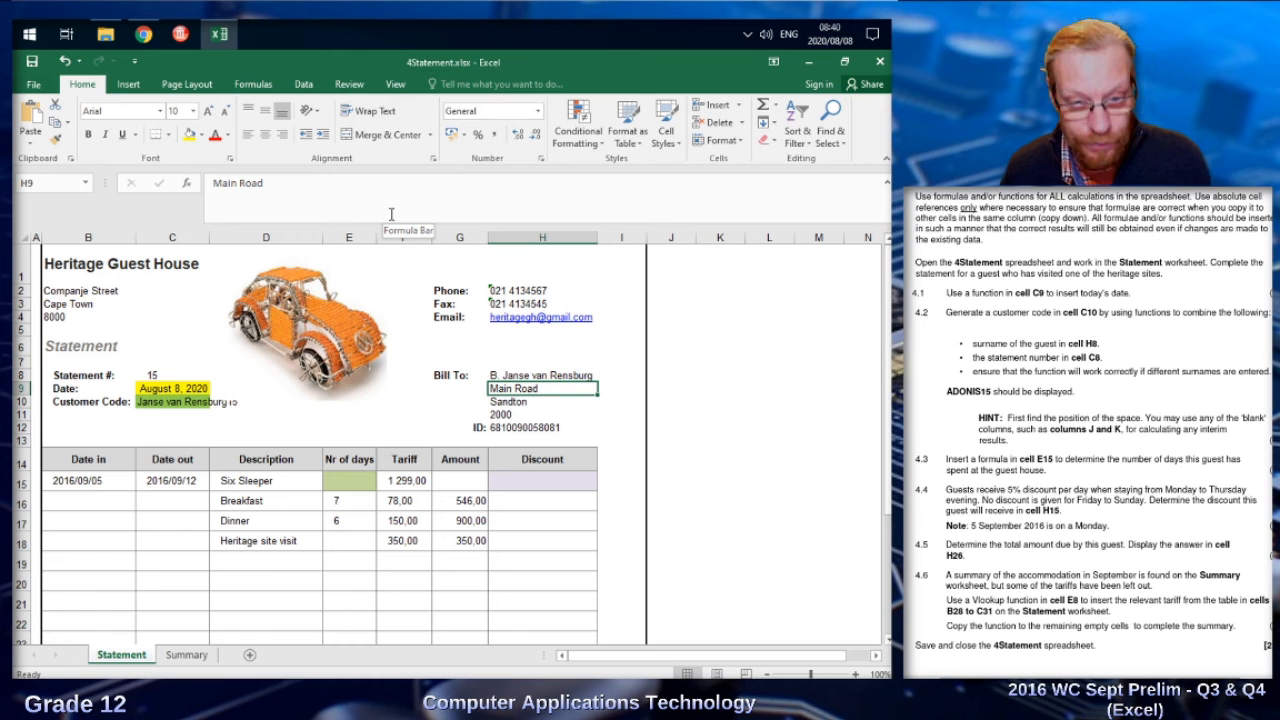
key(ctrl+z)
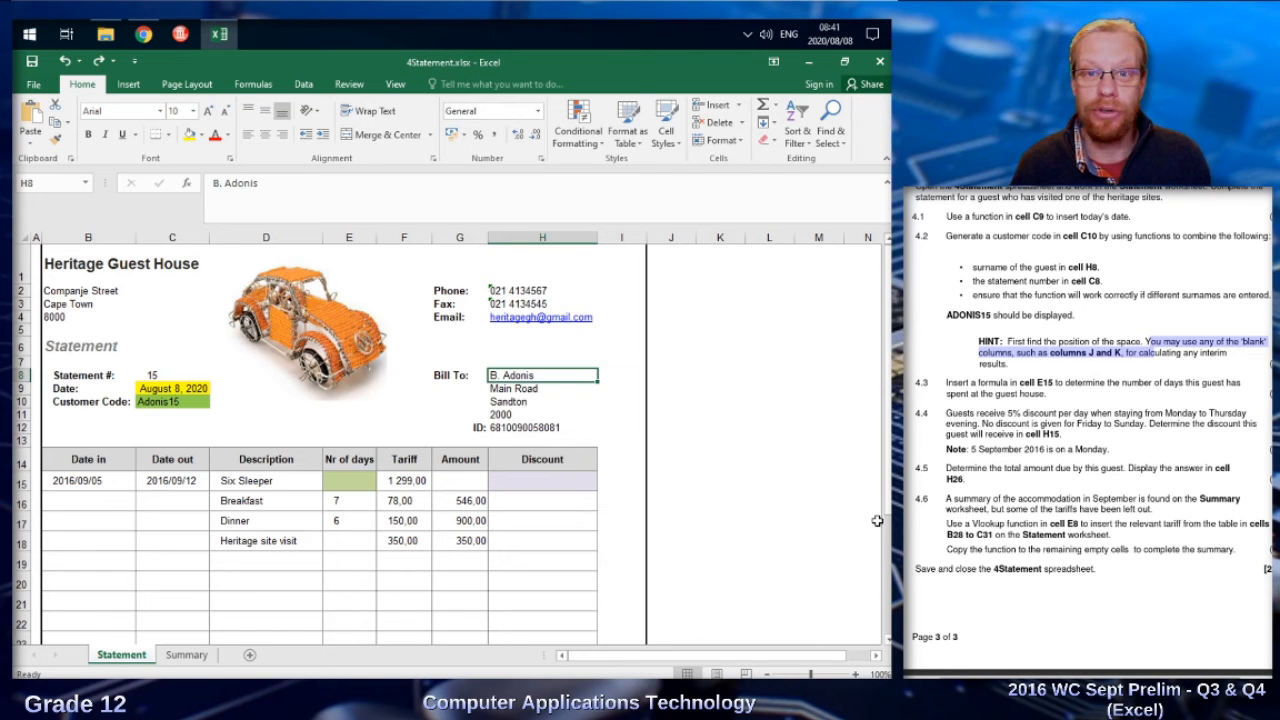
Step: Enter =FIND(" ";H8) in the blank cell J8 to determine the position of the space in the guest's name
click(676, 379)
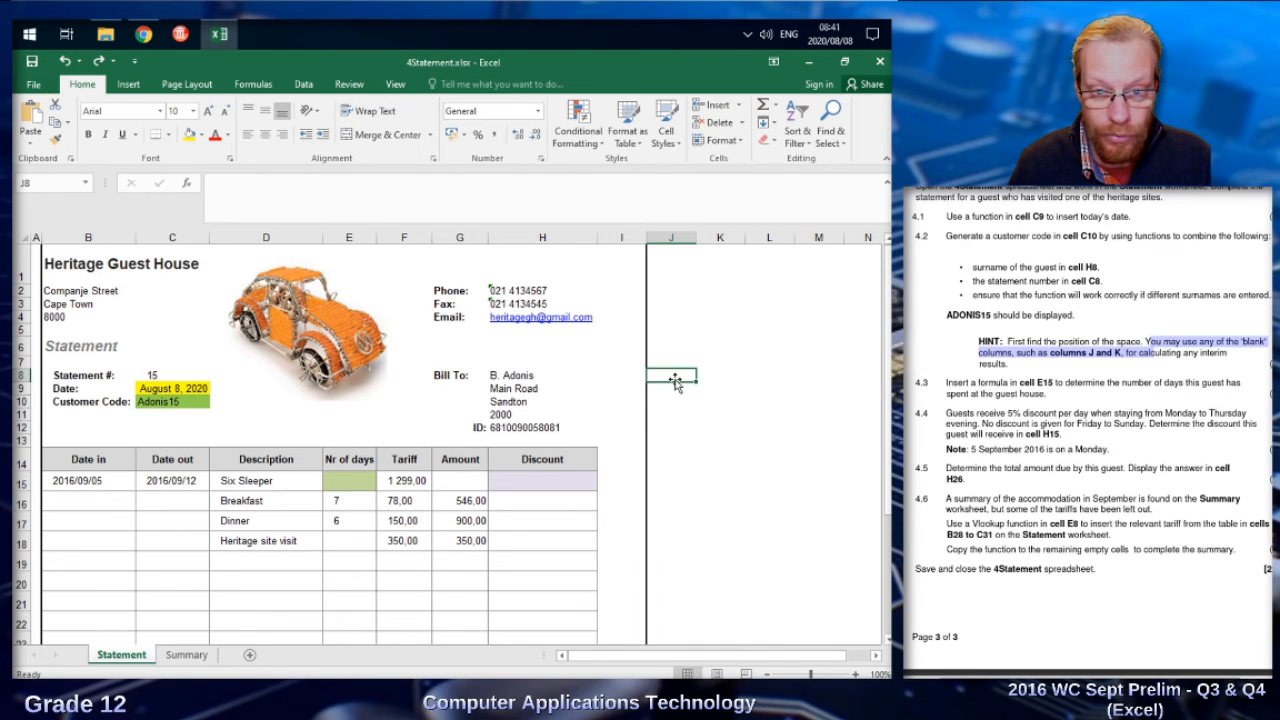
text(=)
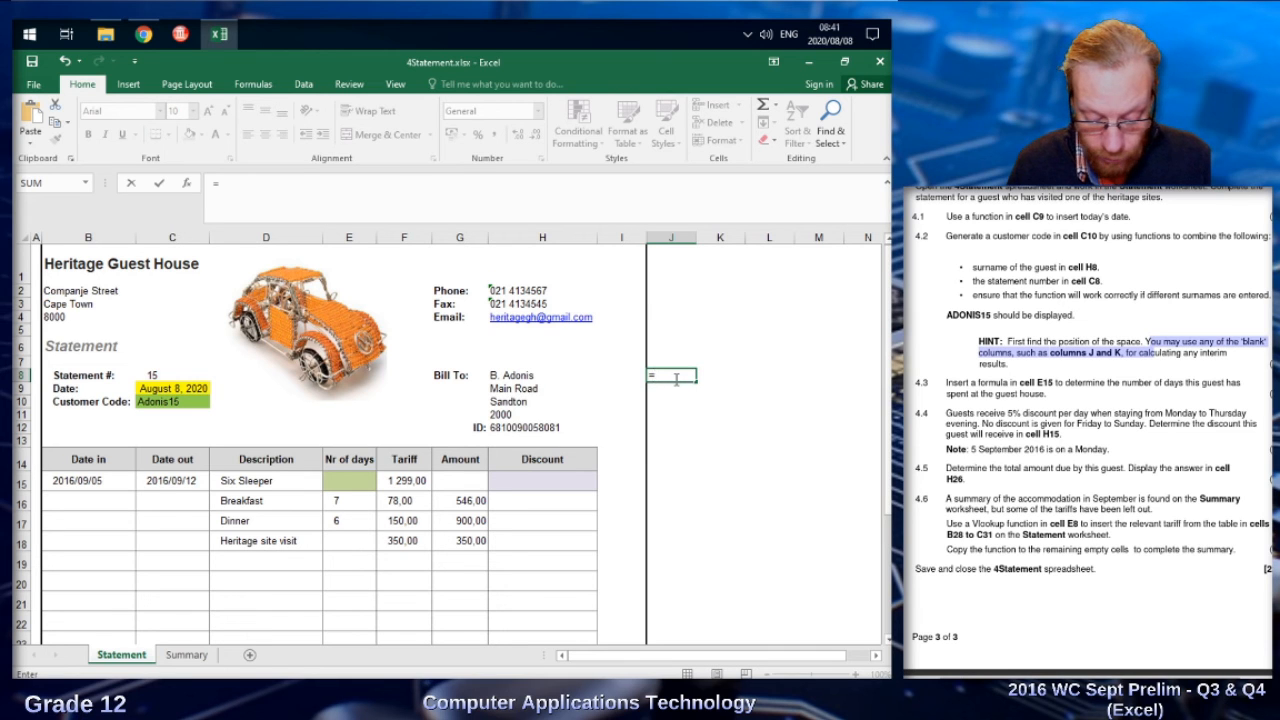
text(find(")
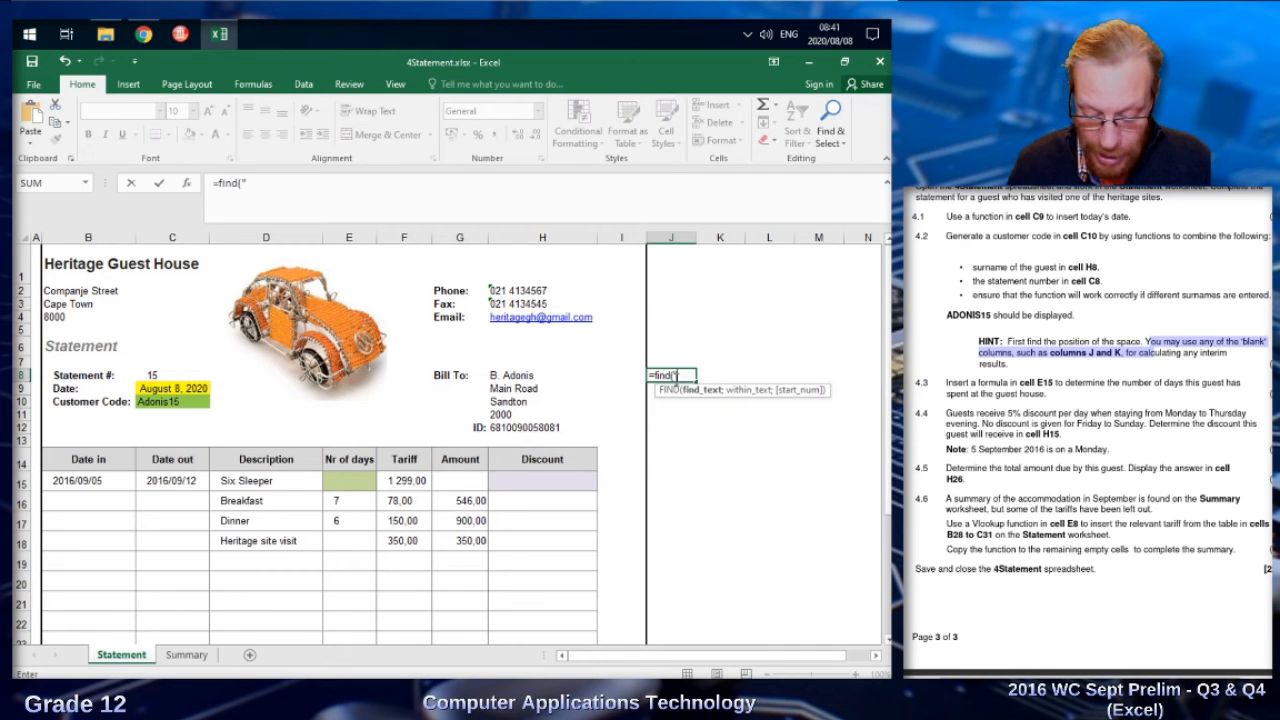
text( ";)
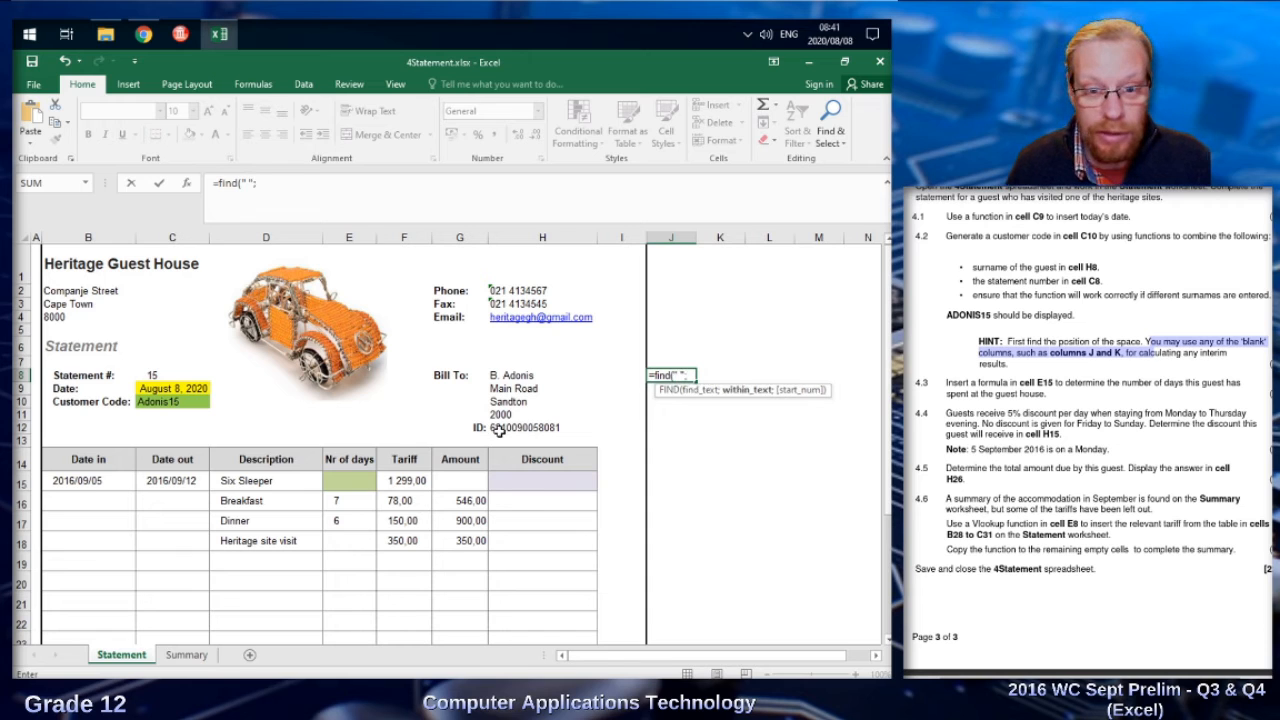
click(546, 375)
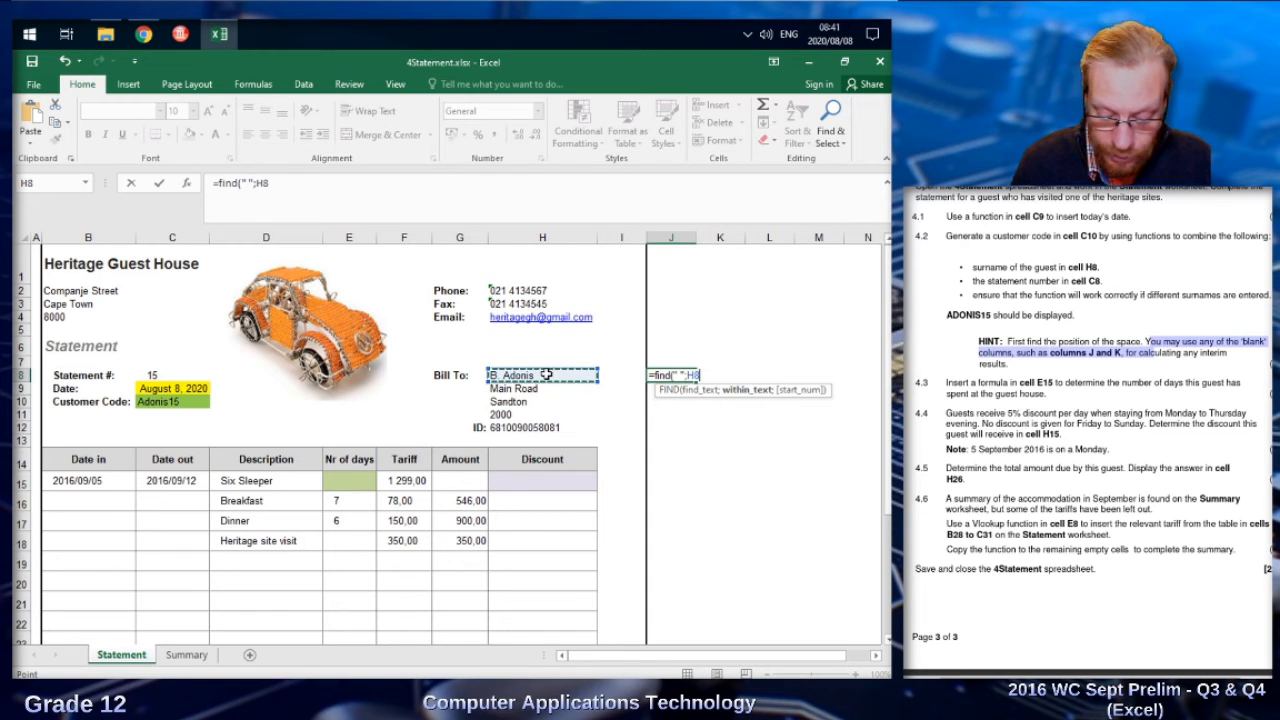
text())
key(Return)
Step: Enter =LEN(H8) in cell K8 to calculate the length of the guest's name
key(Right)
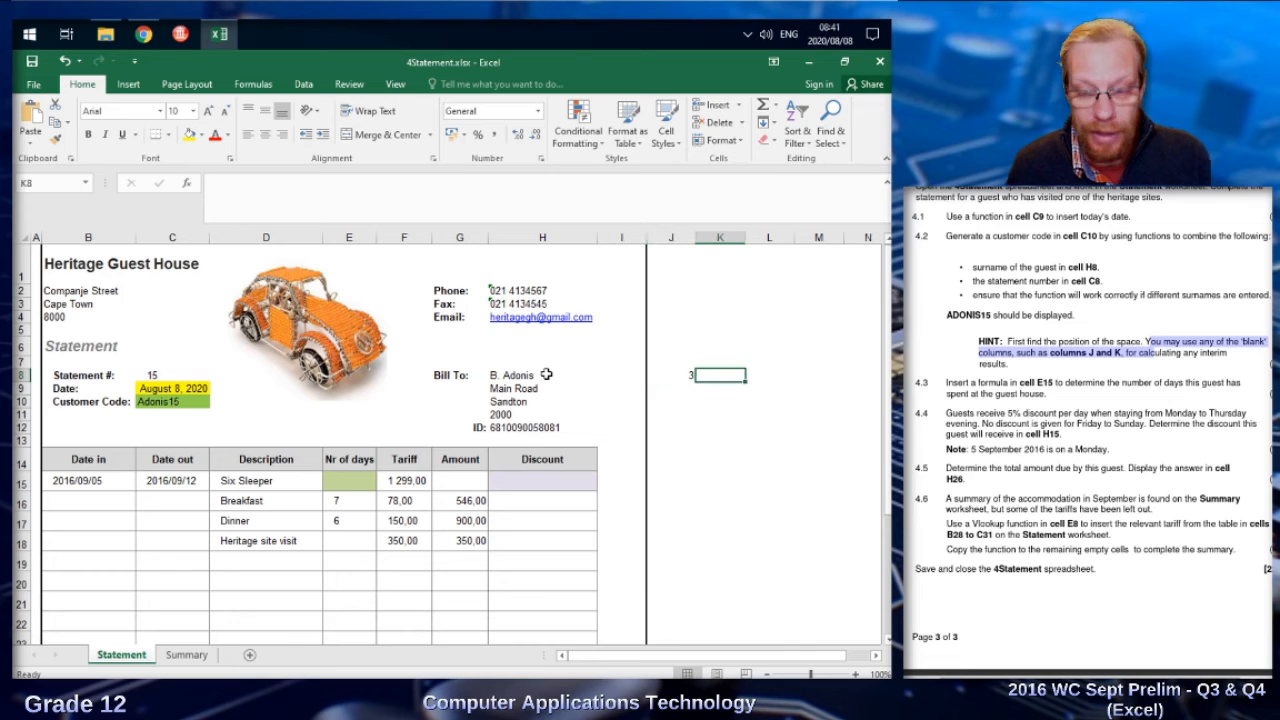
text(=len()
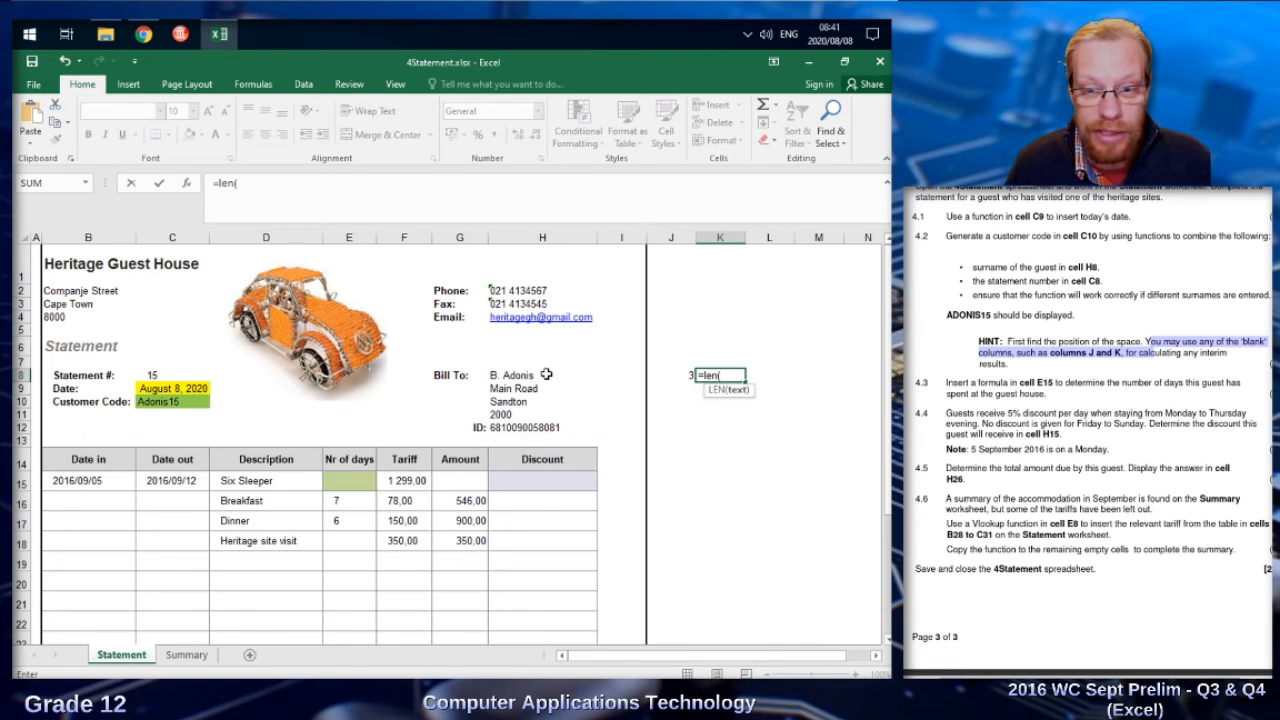
click(546, 374)
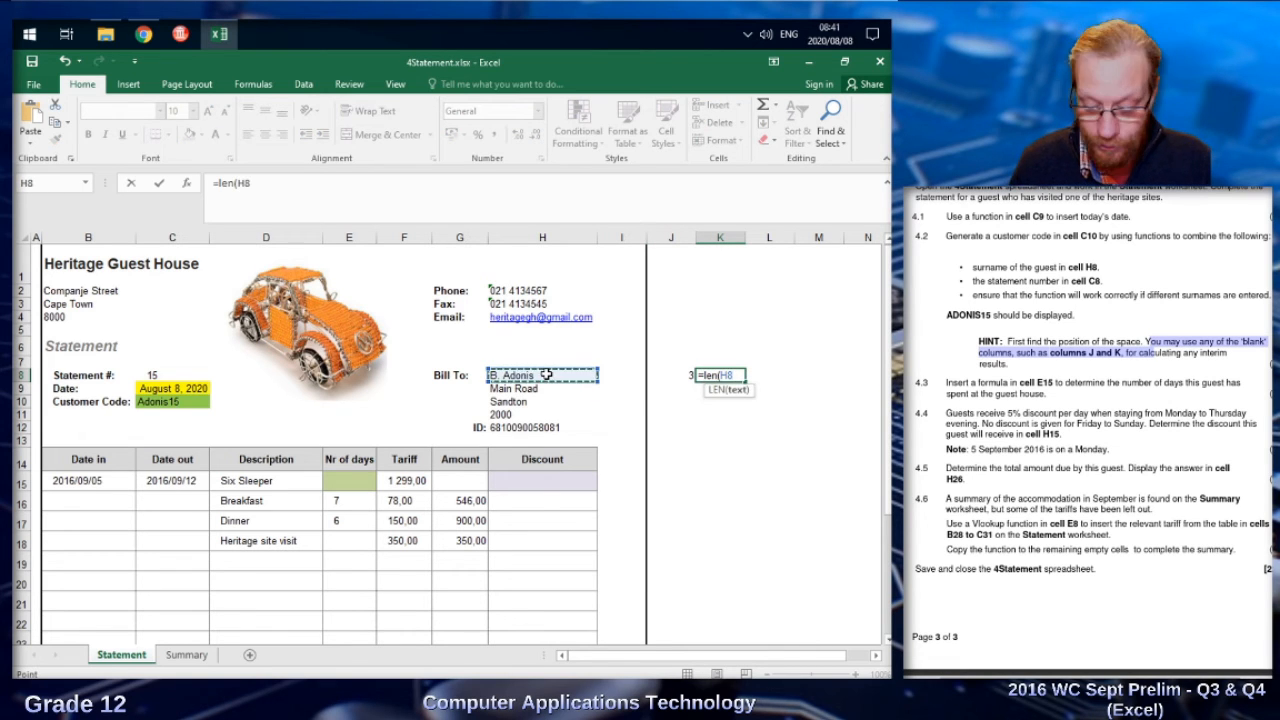
key(Return)
Step: Enter =K8-J8 in cell L8 to subtract the space's position from the length of the guest's name
key(Up)
key(Right)
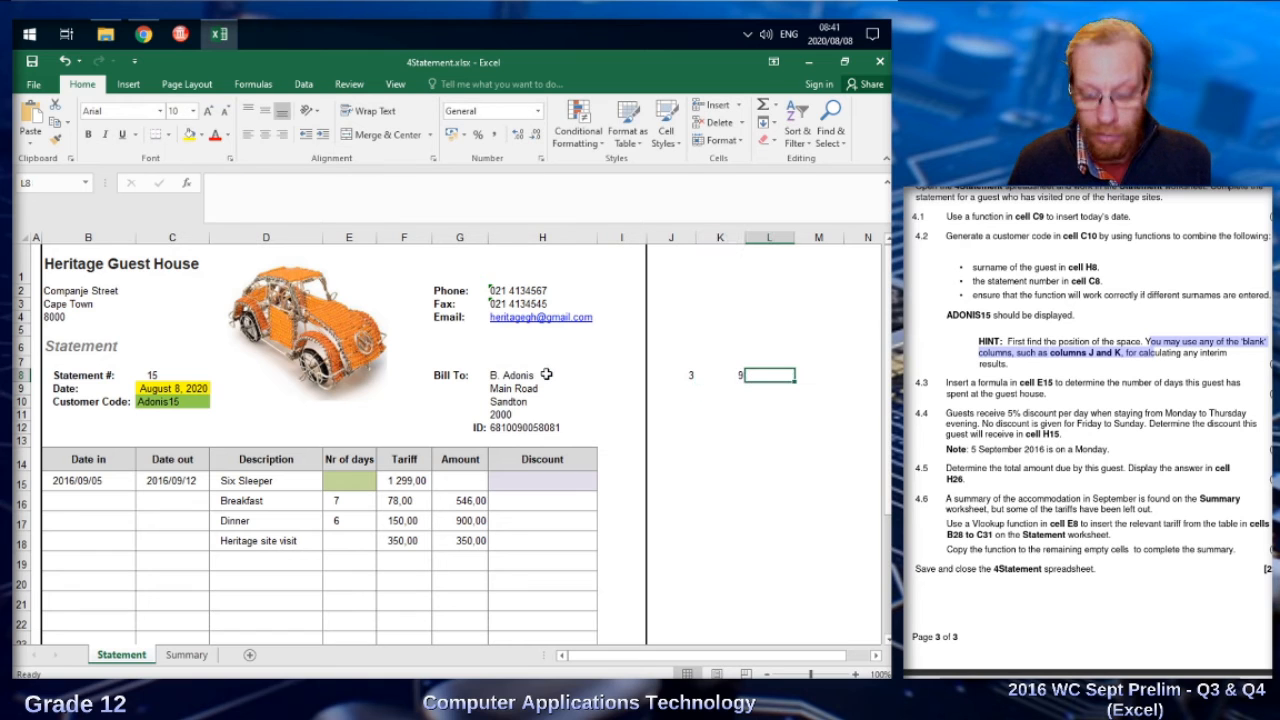
text(=)
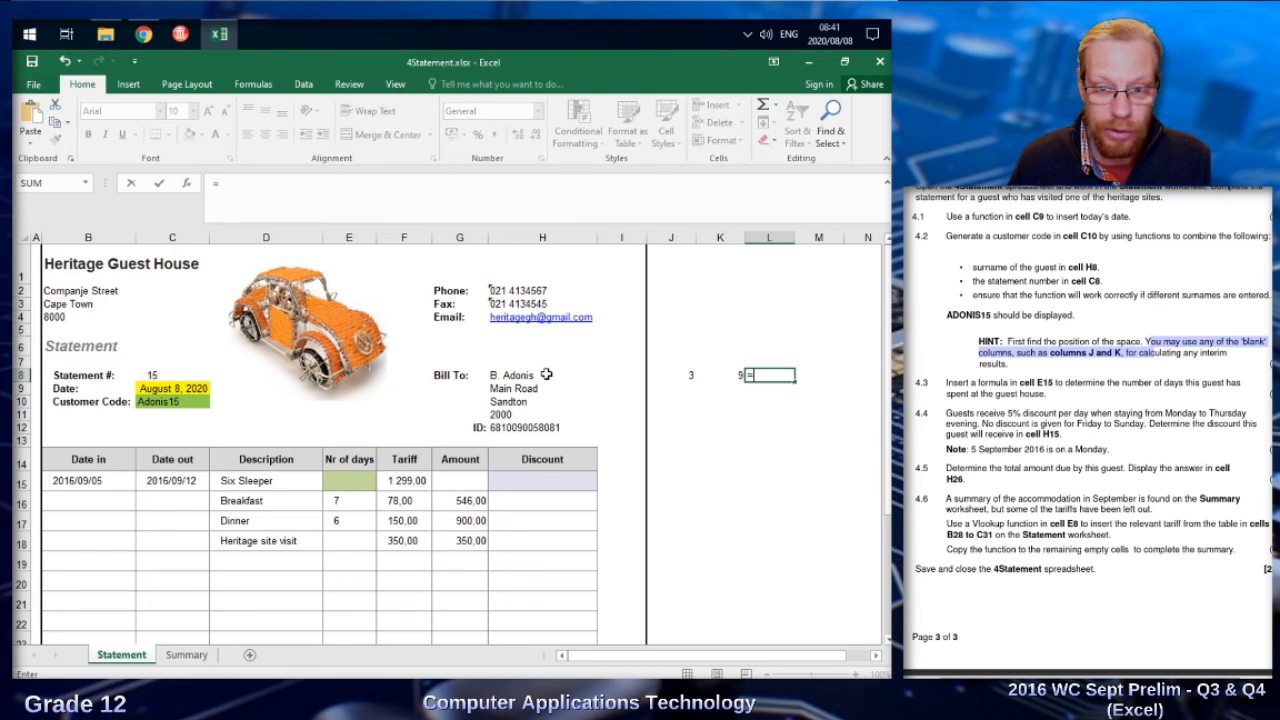
click(715, 376)
text(-)
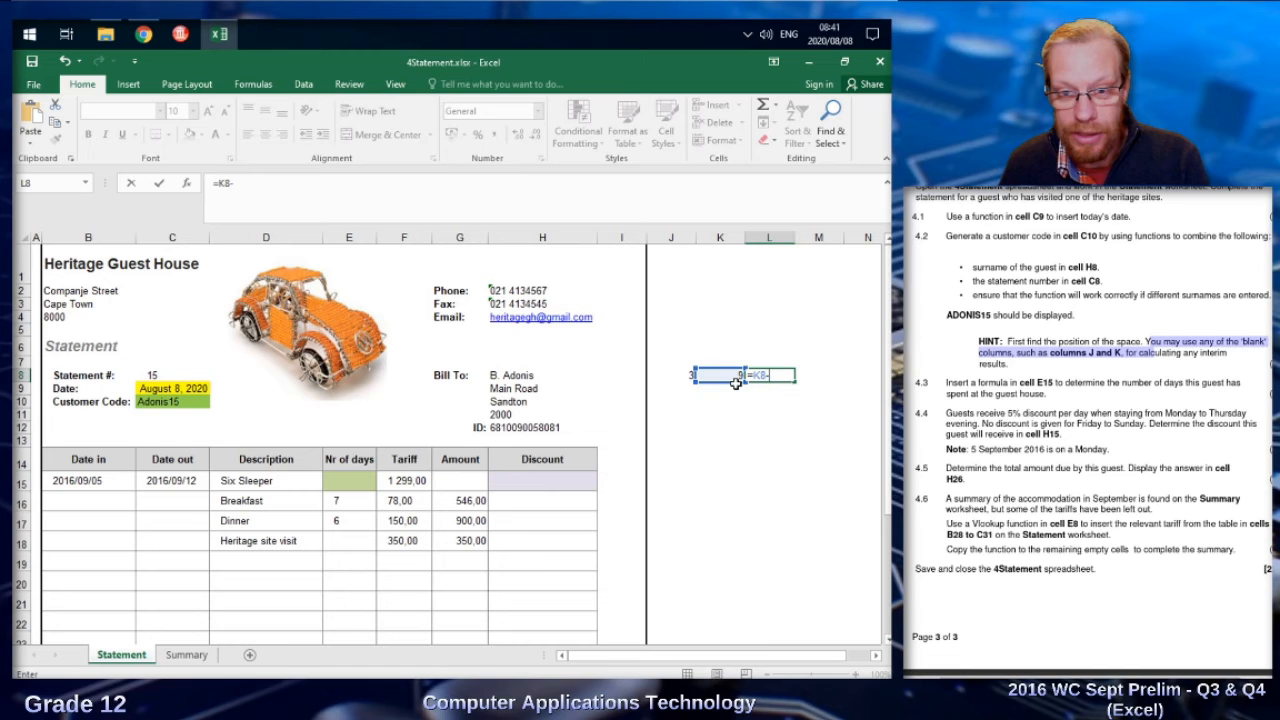
click(675, 377)
key(Return)
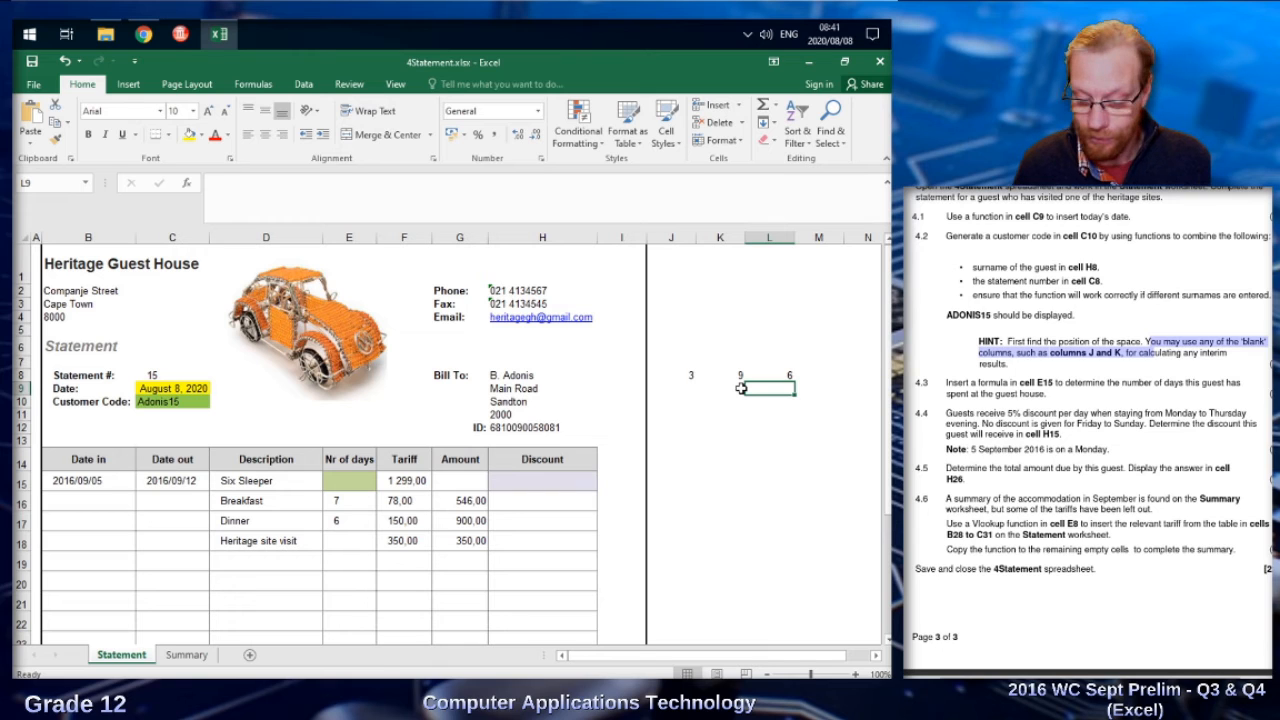
Step: Clear the interim calculations from cells J8 to L8
key(Up)
key(shift+Left)
key(shift+Left)
key(Delete)
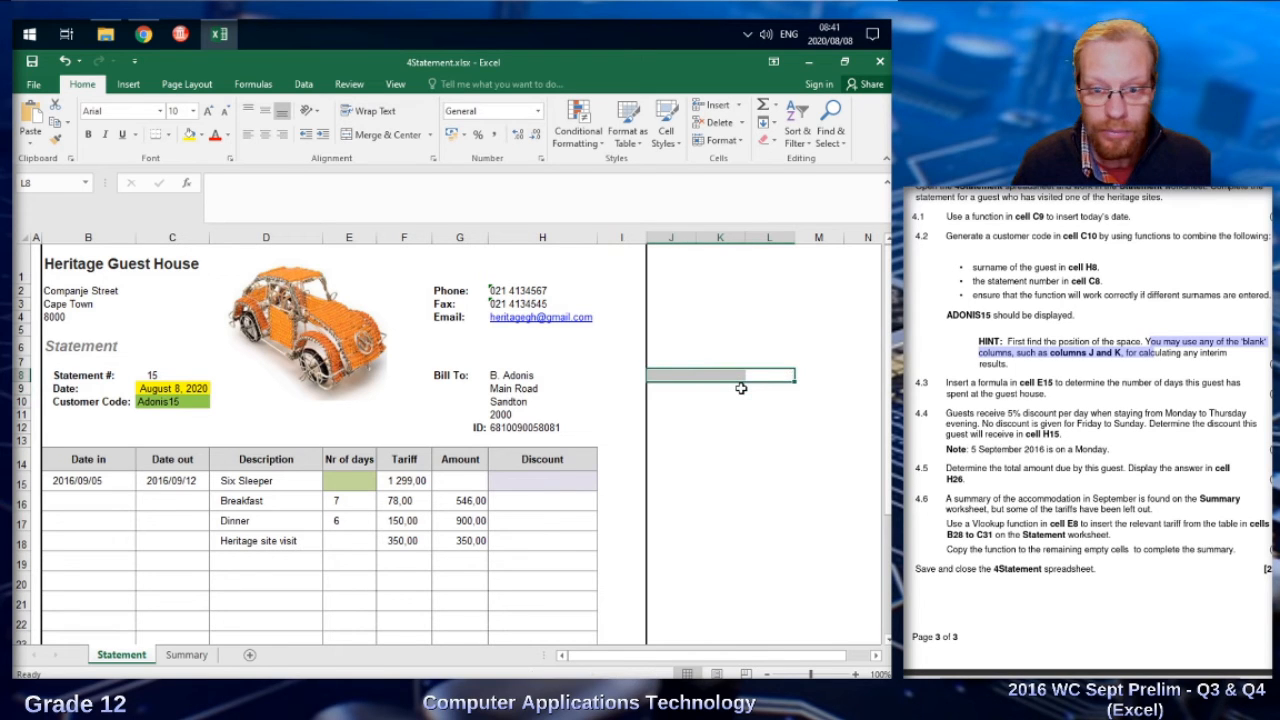
Step: Examine the date function in cell C9 and the combined customer code formula in cell C10
click(310, 412)
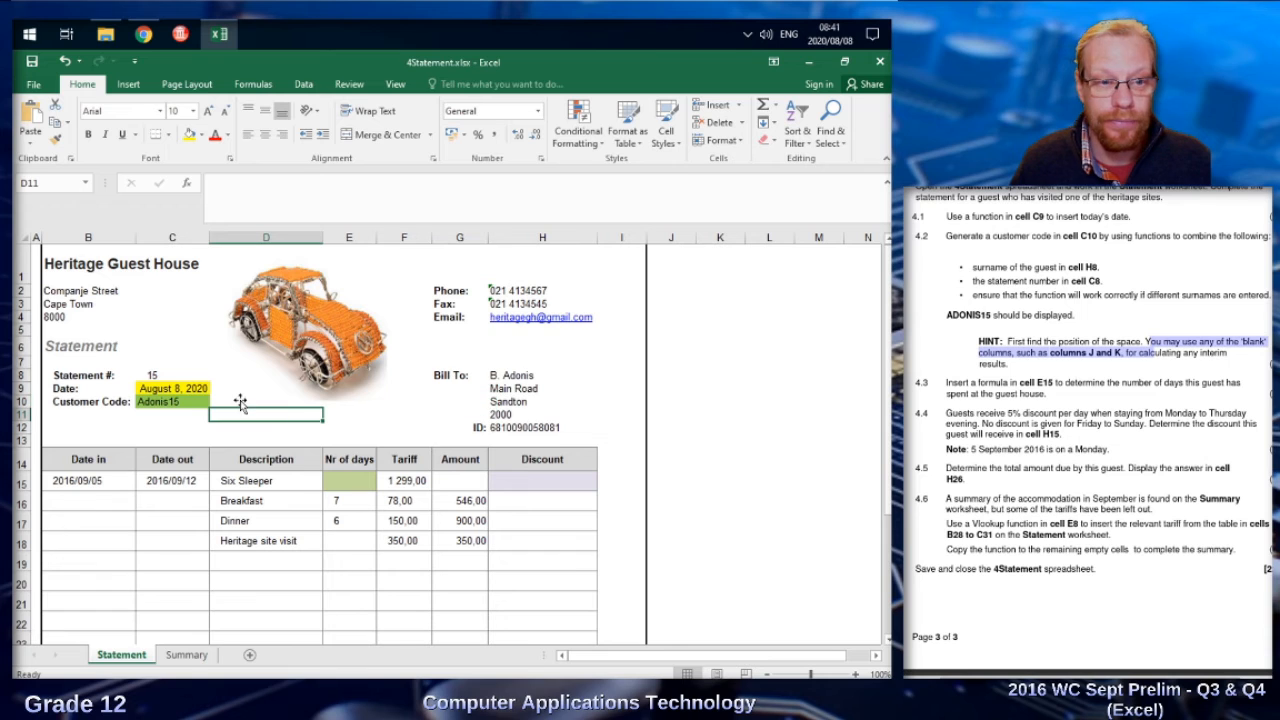
scroll(300, 380, down, 1)
click(152, 322)
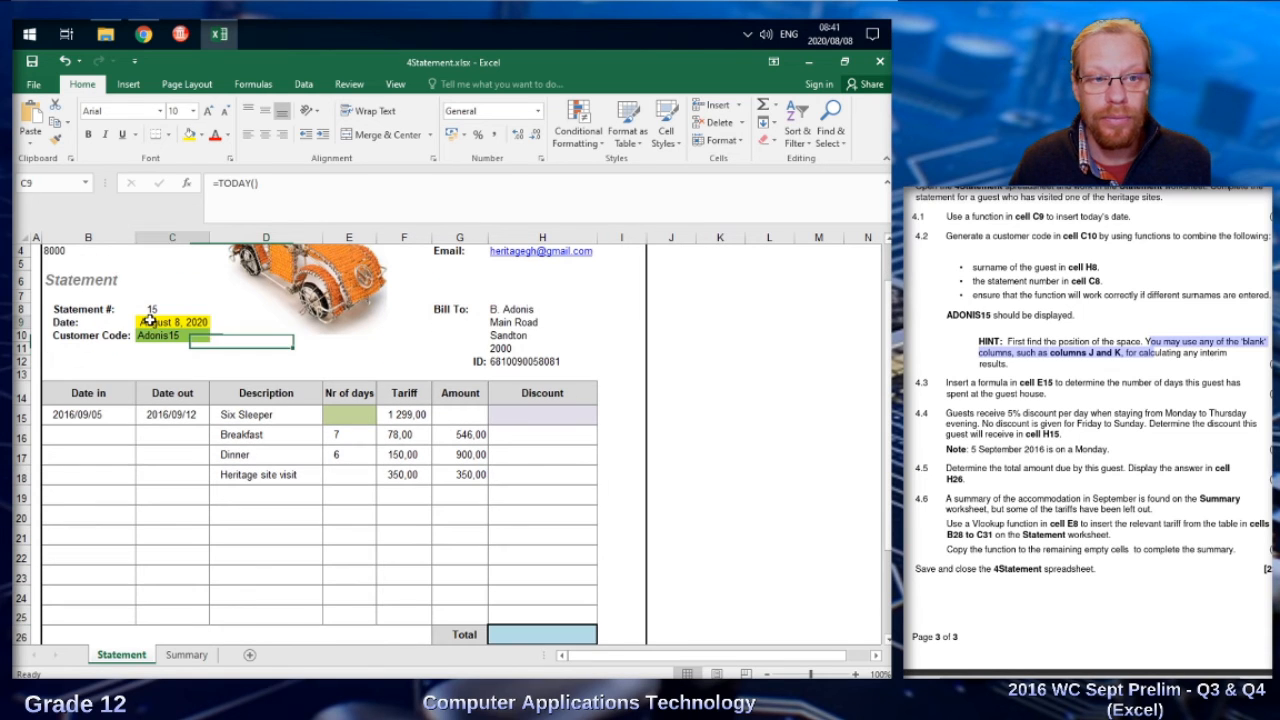
click(152, 336)
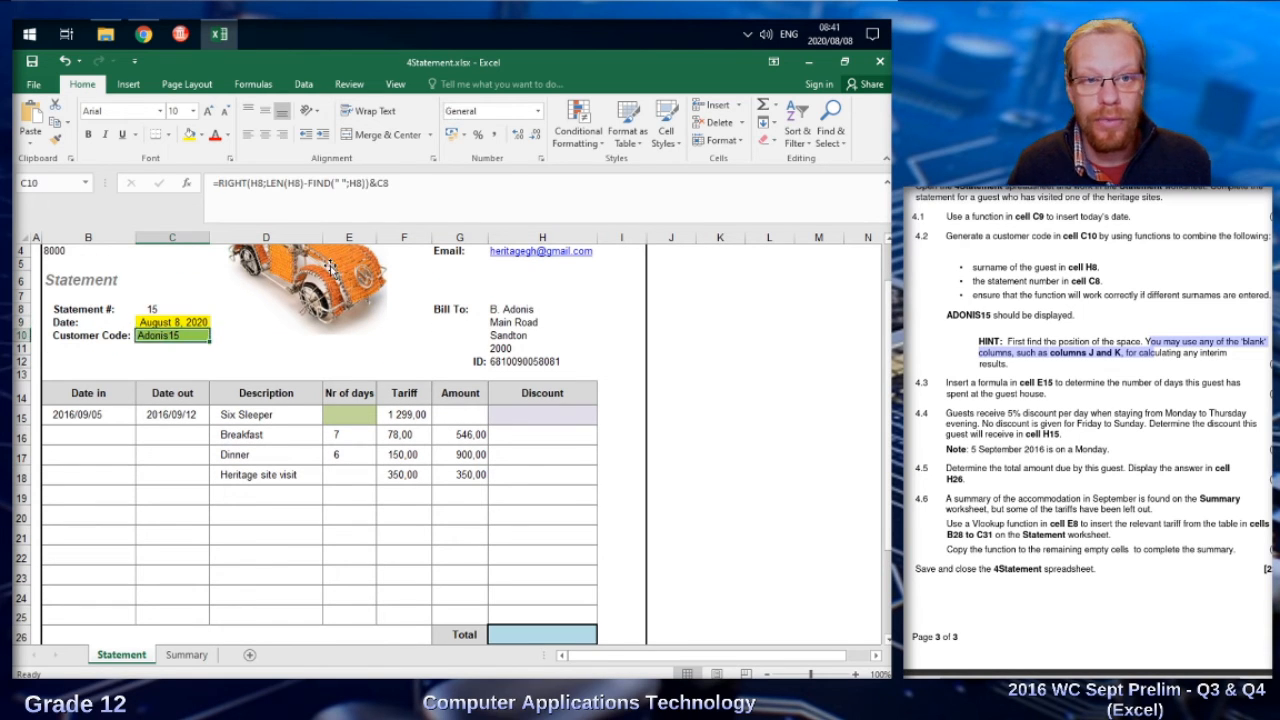
drag(392, 182, 218, 190)
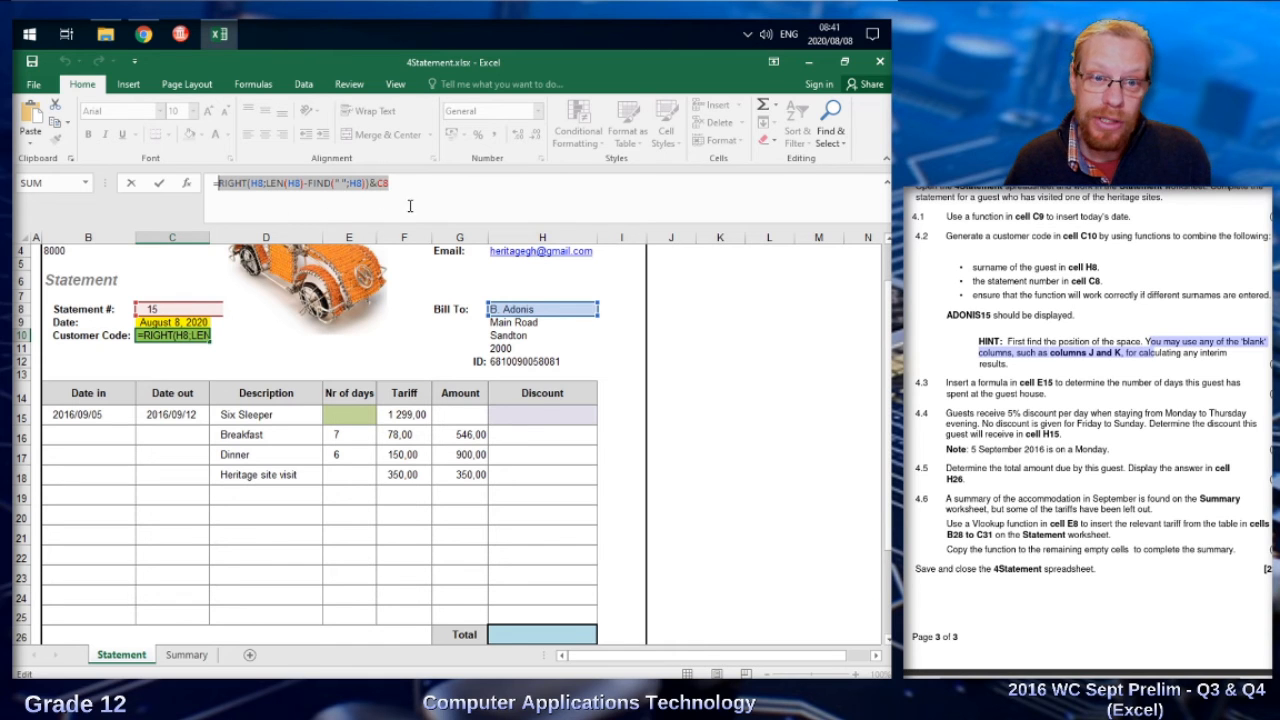
click(242, 336)
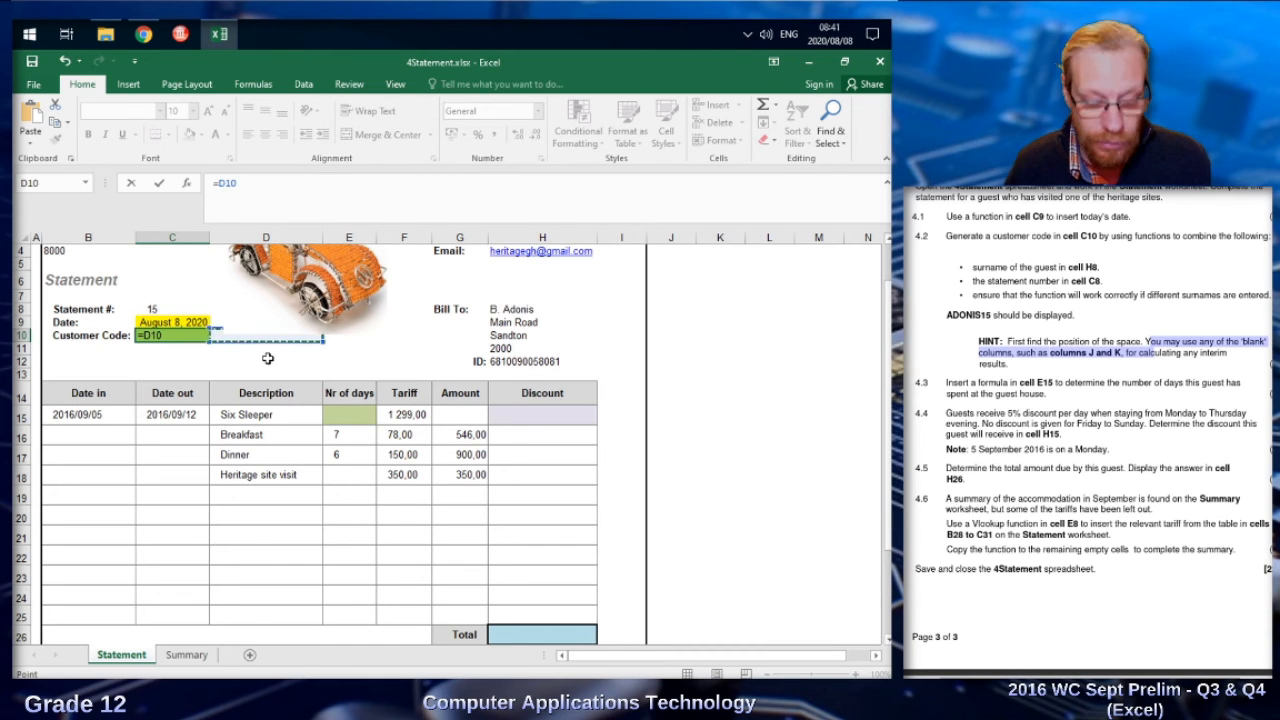
key(Escape)
click(720, 414)
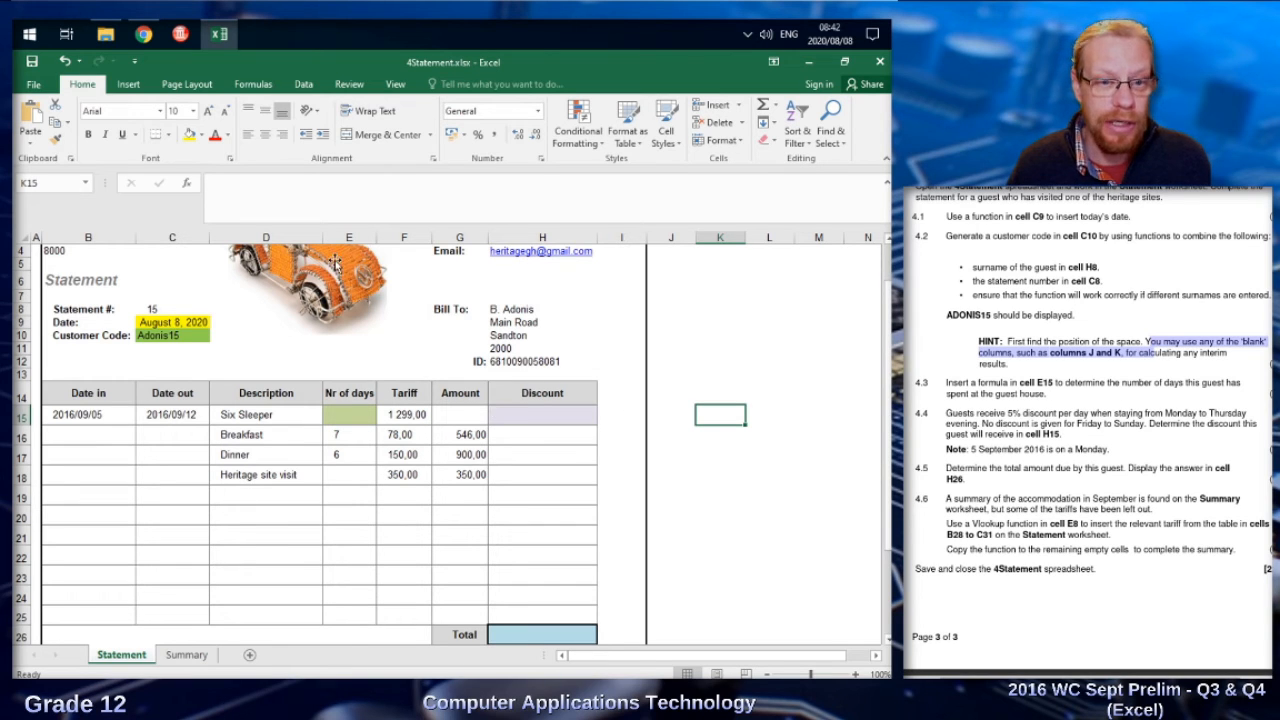
Step: Enter =C15-B15 in cell E15 to calculate the number of days between the date in and date out
click(347, 410)
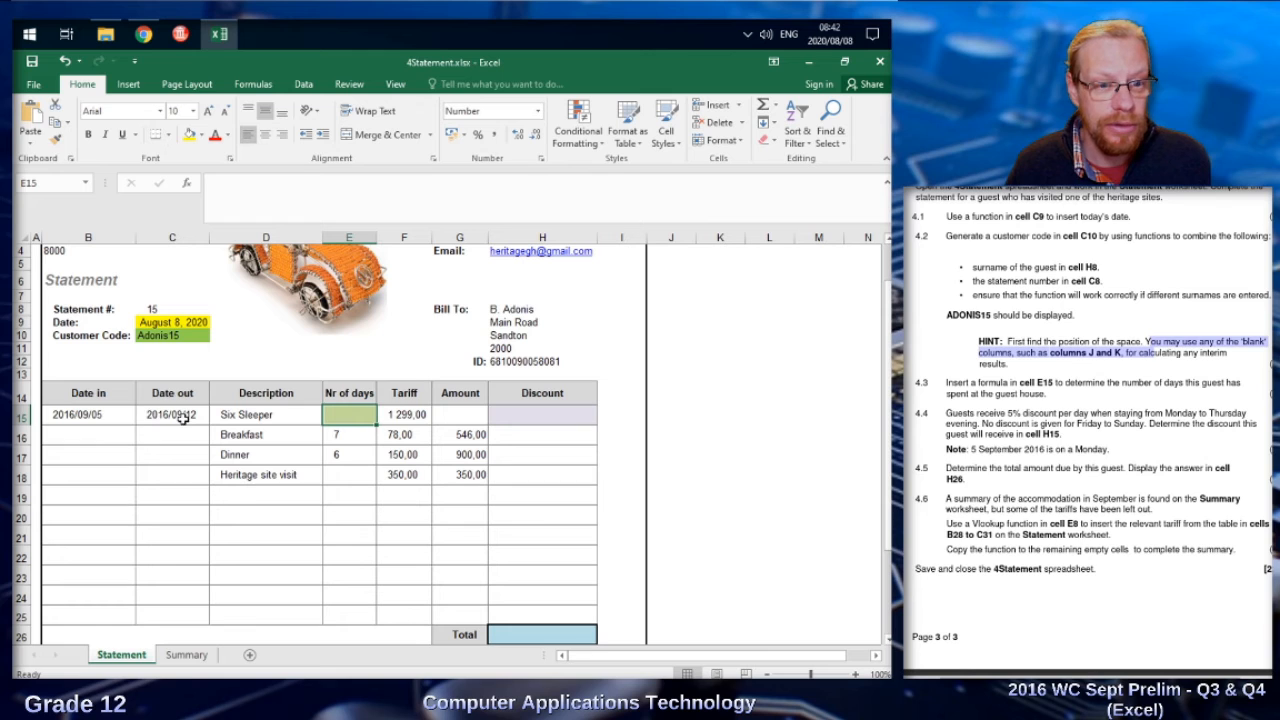
click(63, 417)
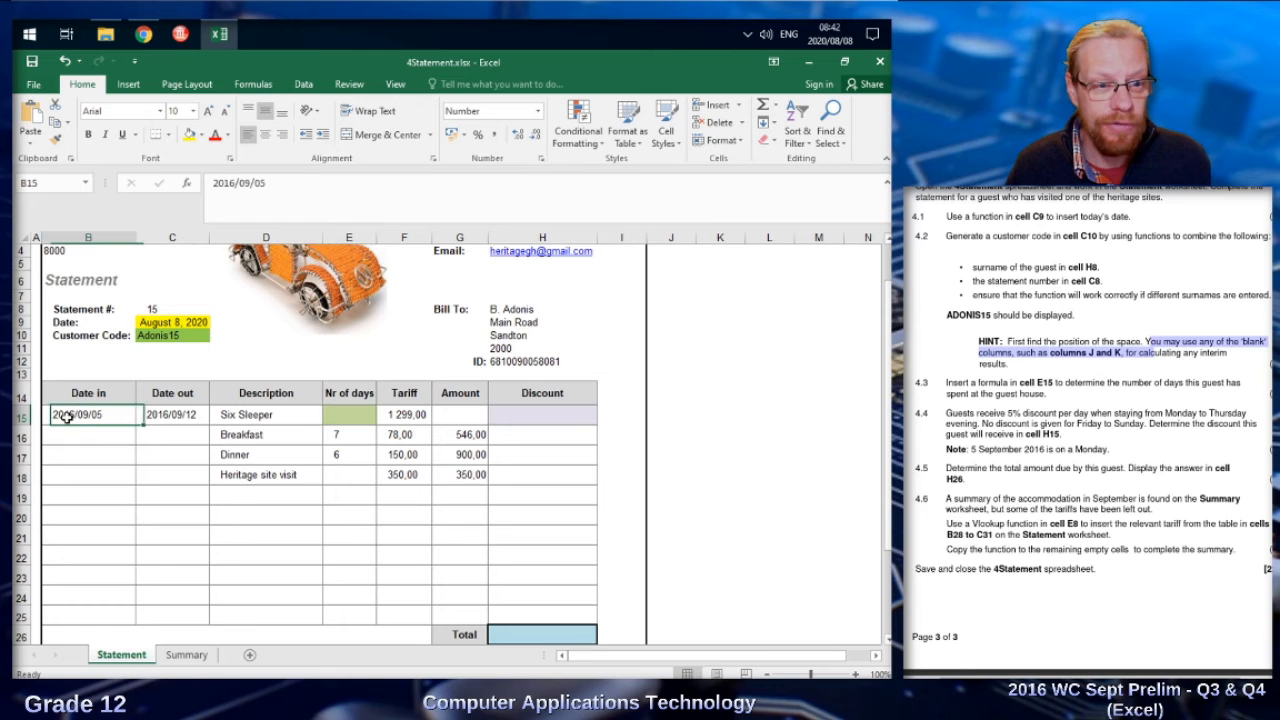
click(177, 418)
click(72, 413)
click(157, 414)
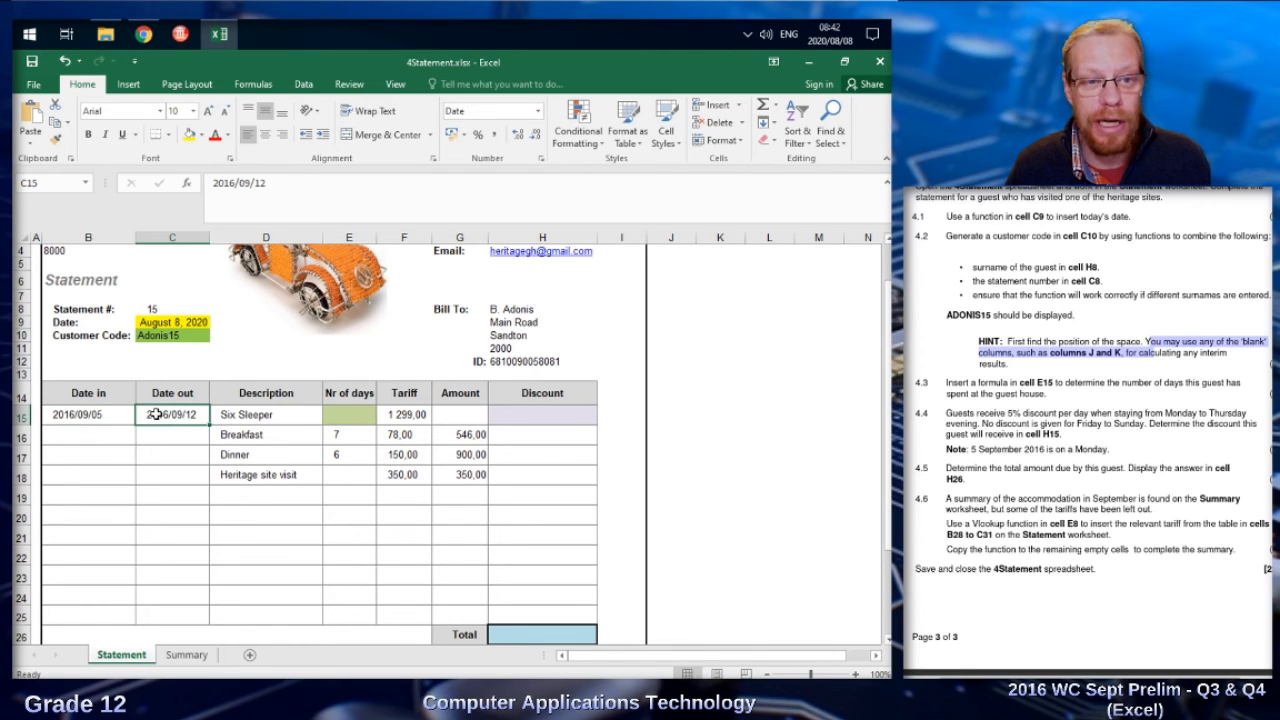
click(331, 410)
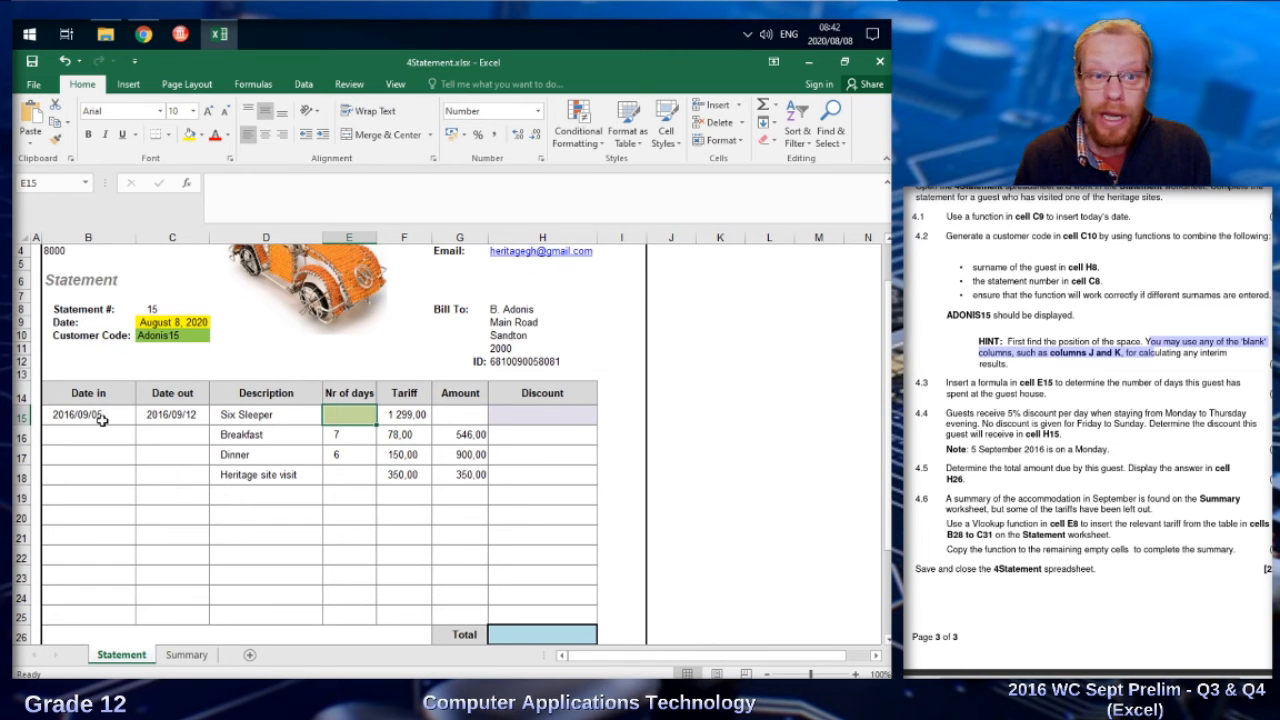
text(=)
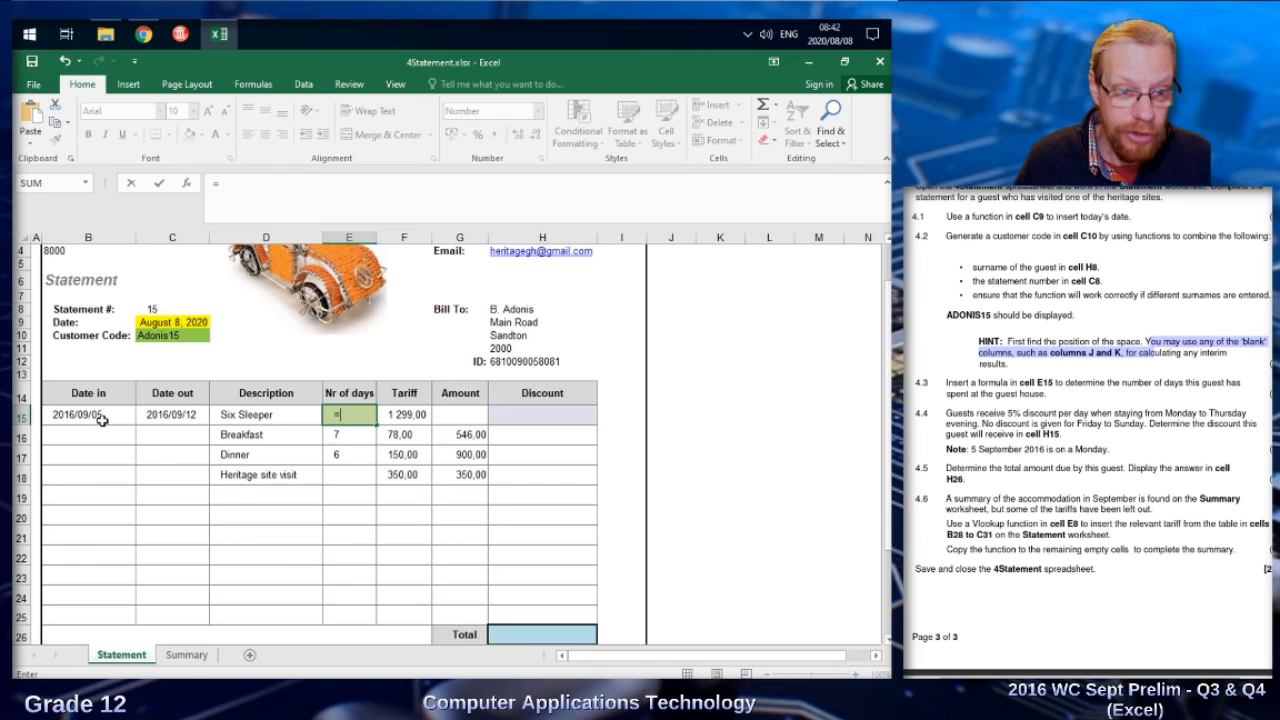
click(172, 416)
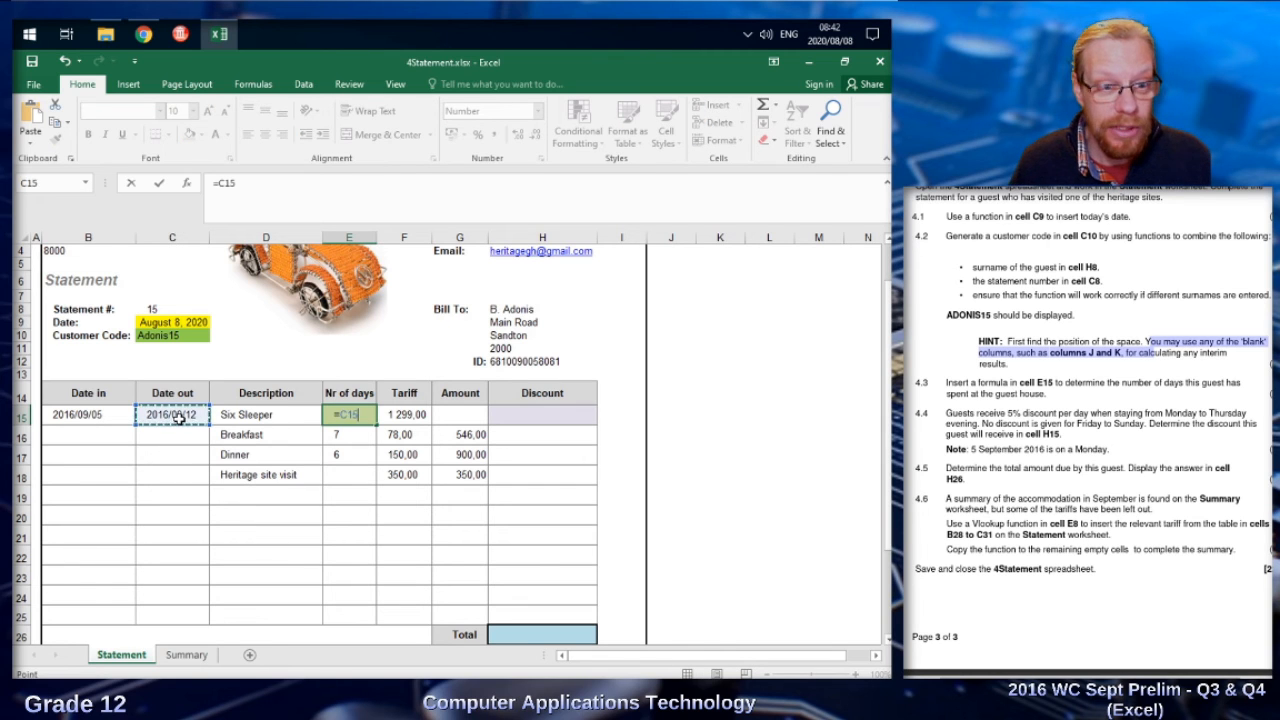
text(-)
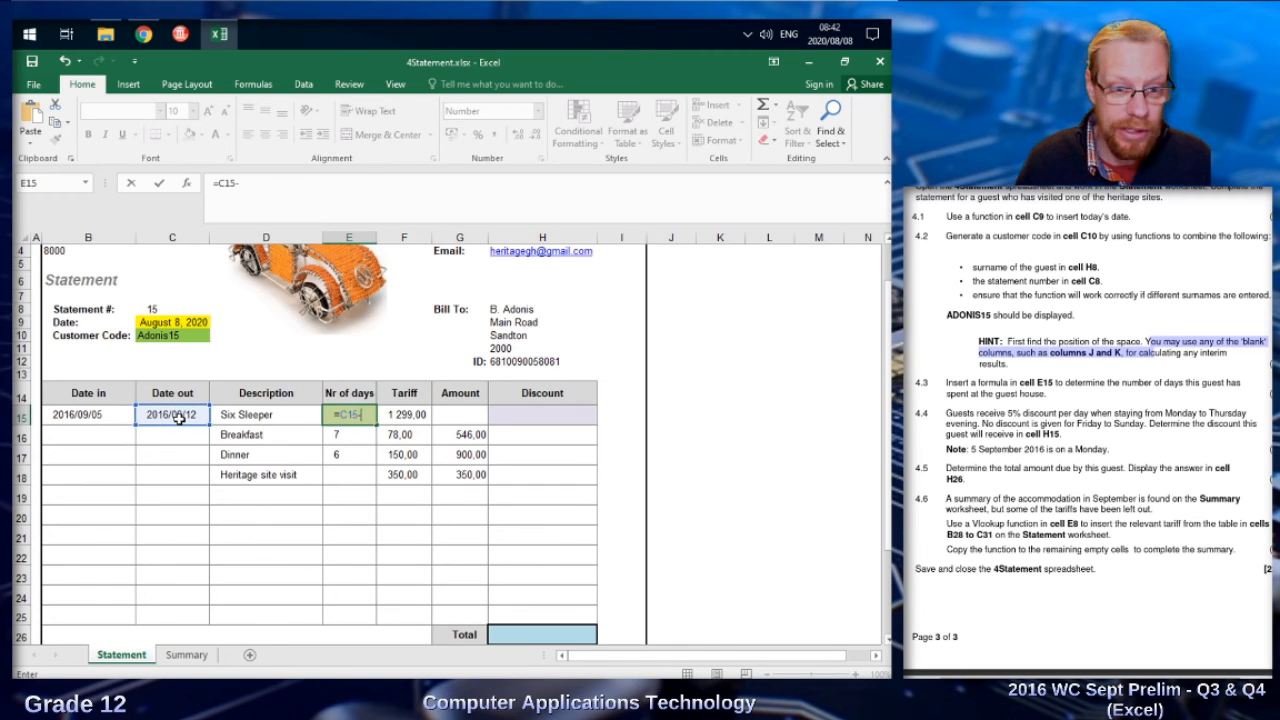
click(98, 420)
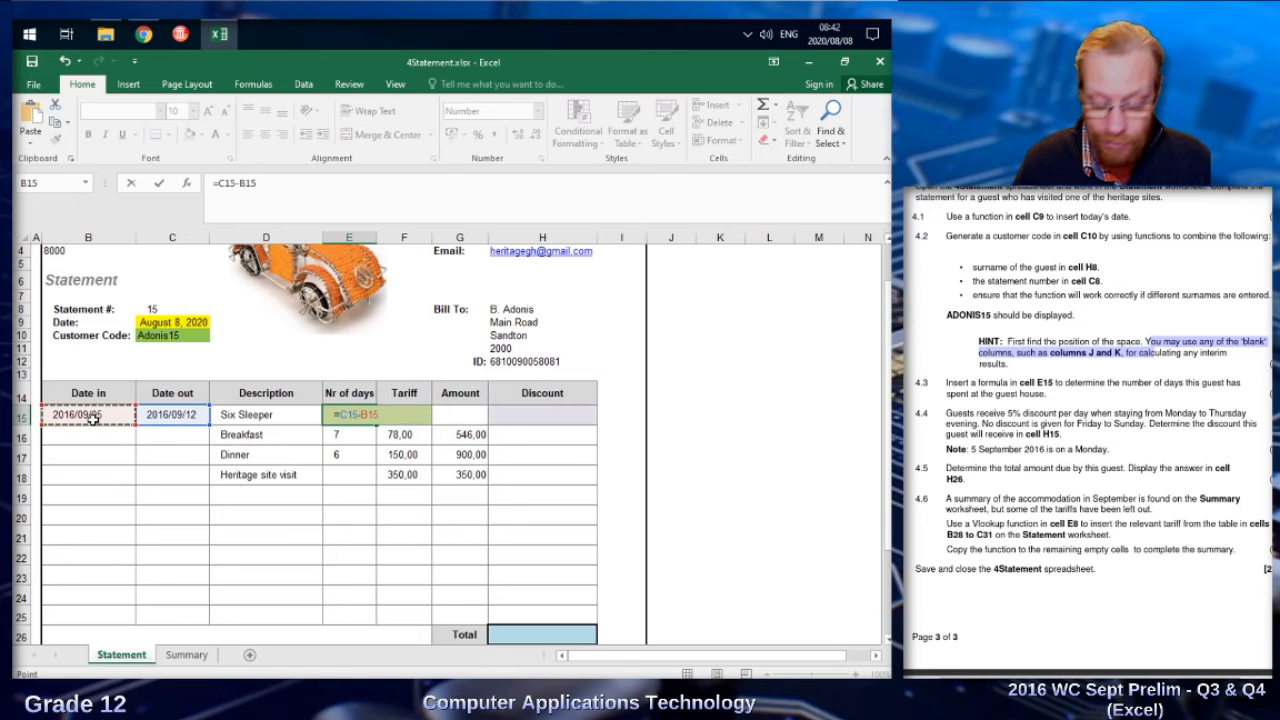
key(Return)
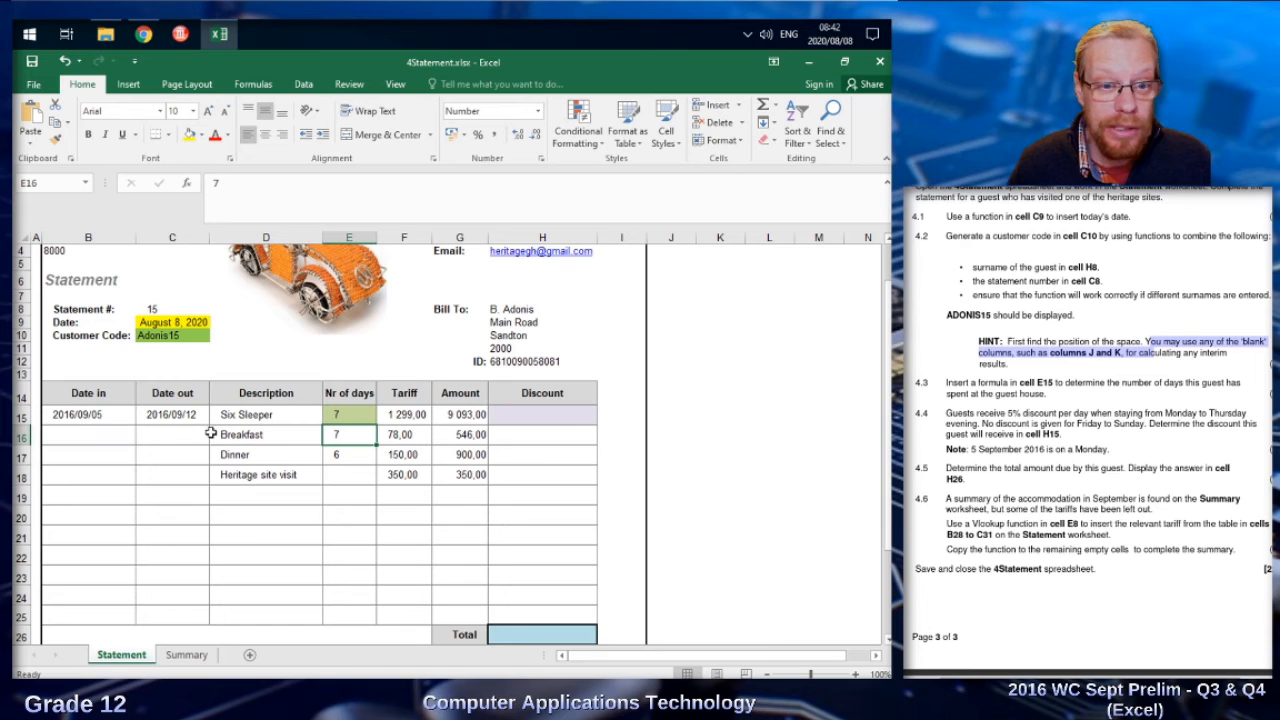
Step: Format the number of days in cell E15 as Short Date
click(334, 413)
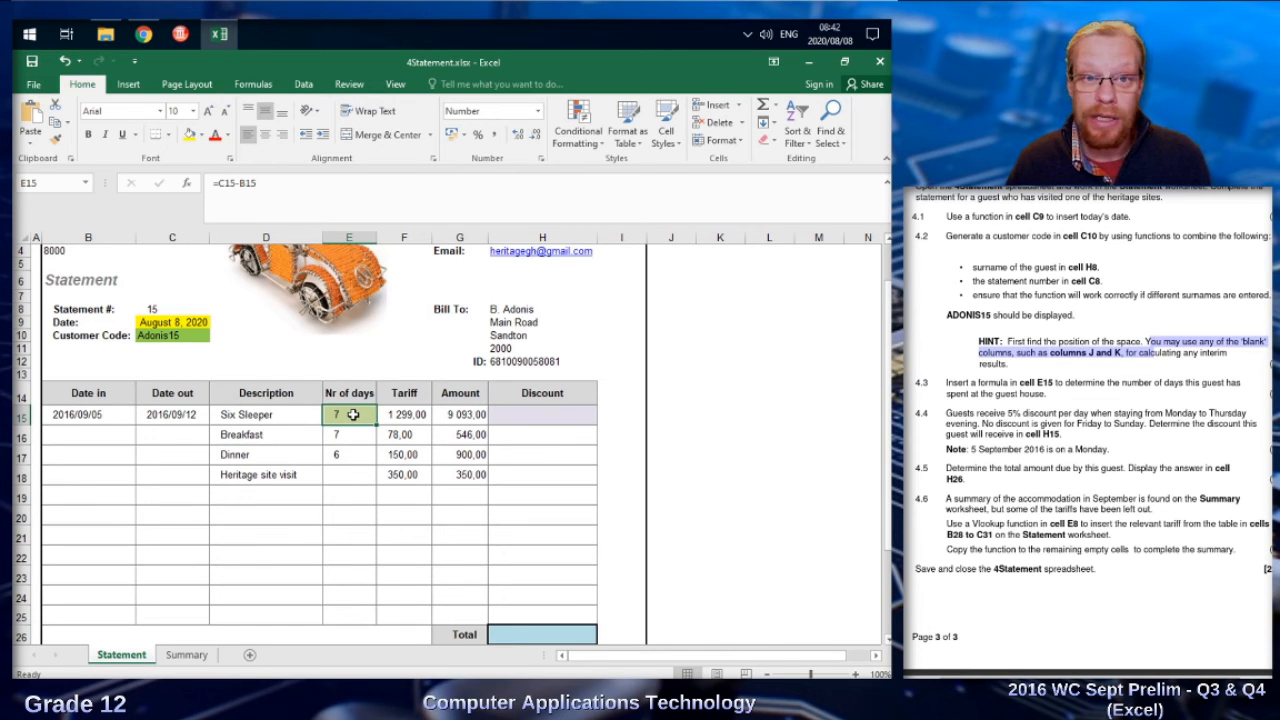
click(537, 112)
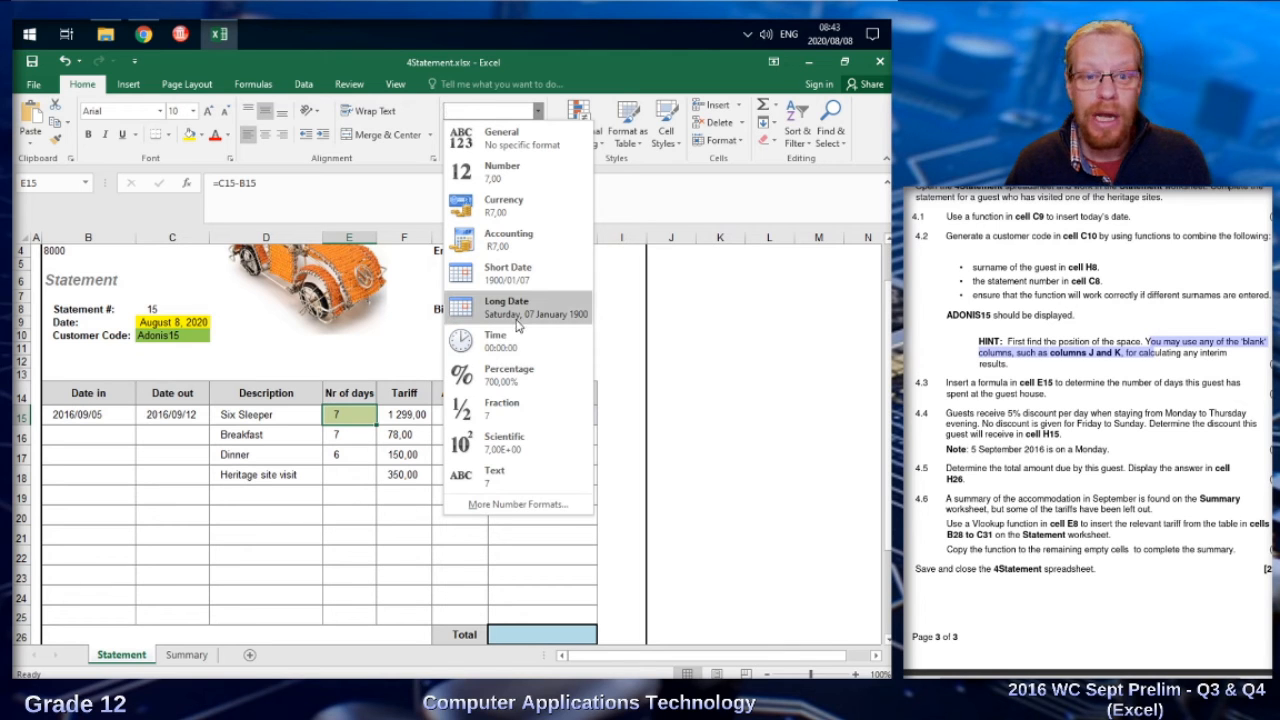
click(511, 285)
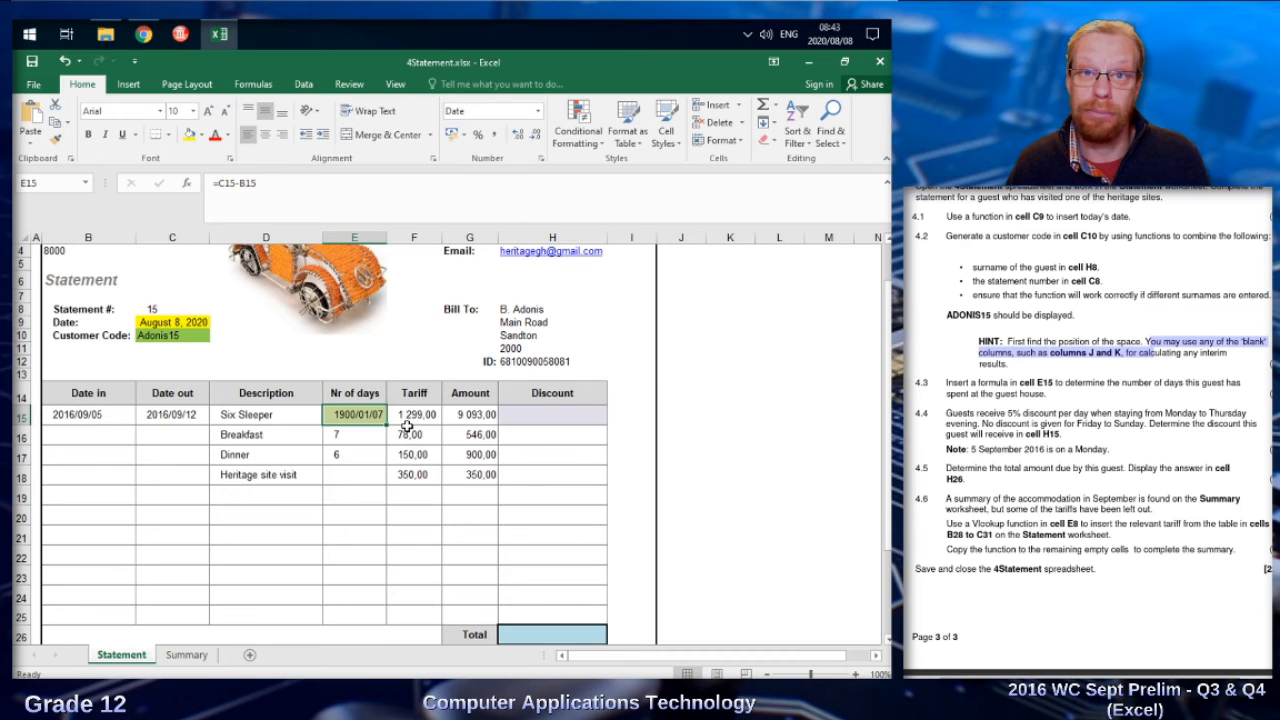
Step: Set cell E15 back to the Number format and remove its two decimal places
click(537, 112)
click(518, 176)
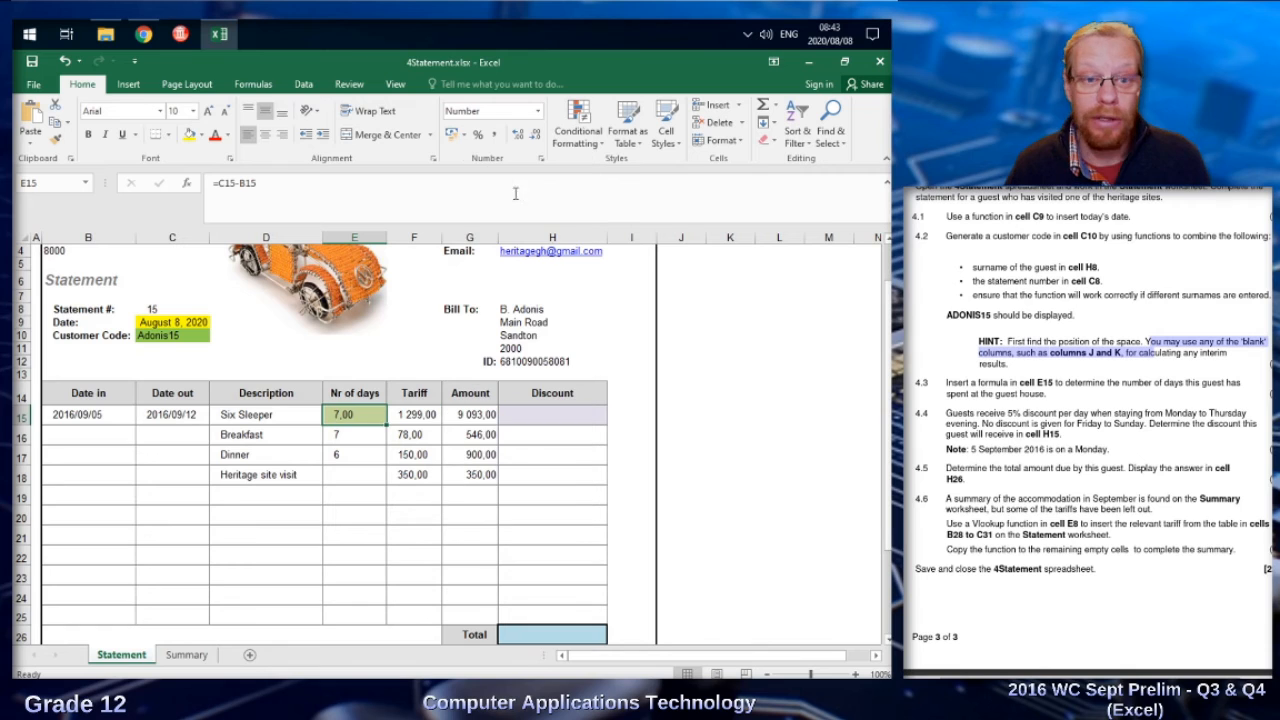
double_click(537, 139)
click(594, 472)
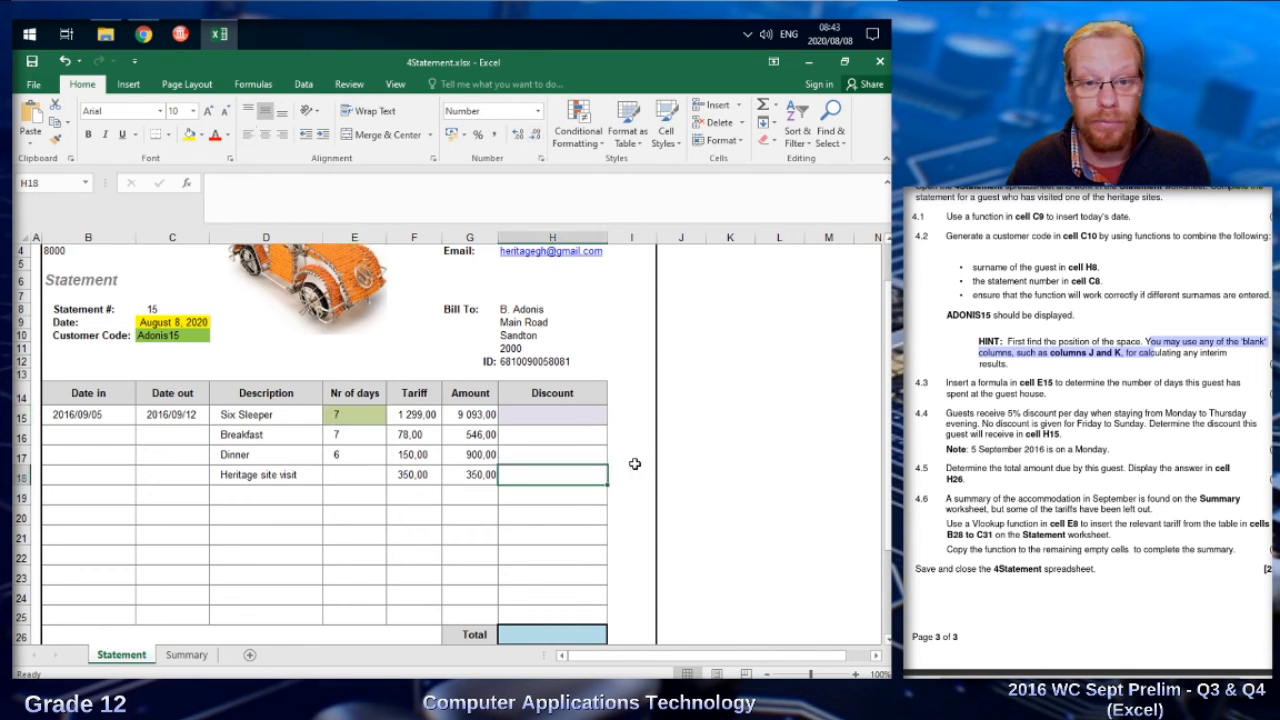
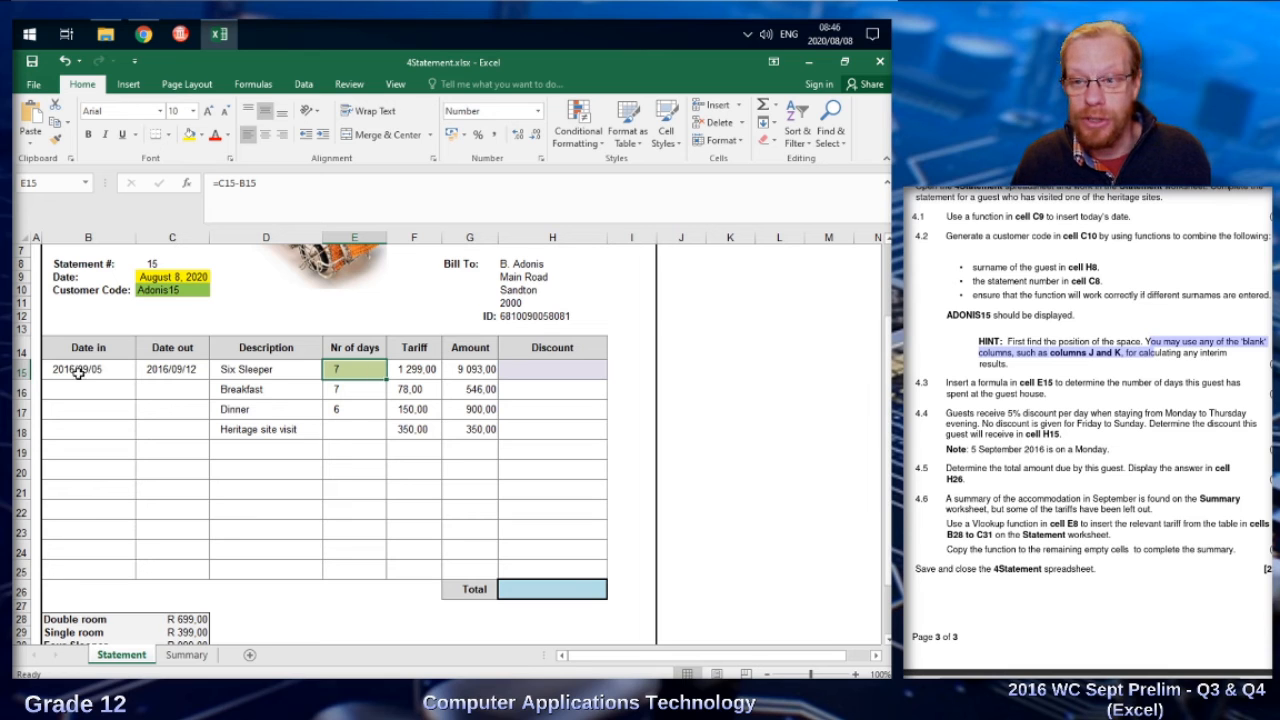
Step: Try to enter =F15*0.05*4 in cell H15 to calculate the guest's 5% discount for four weekdays
click(514, 369)
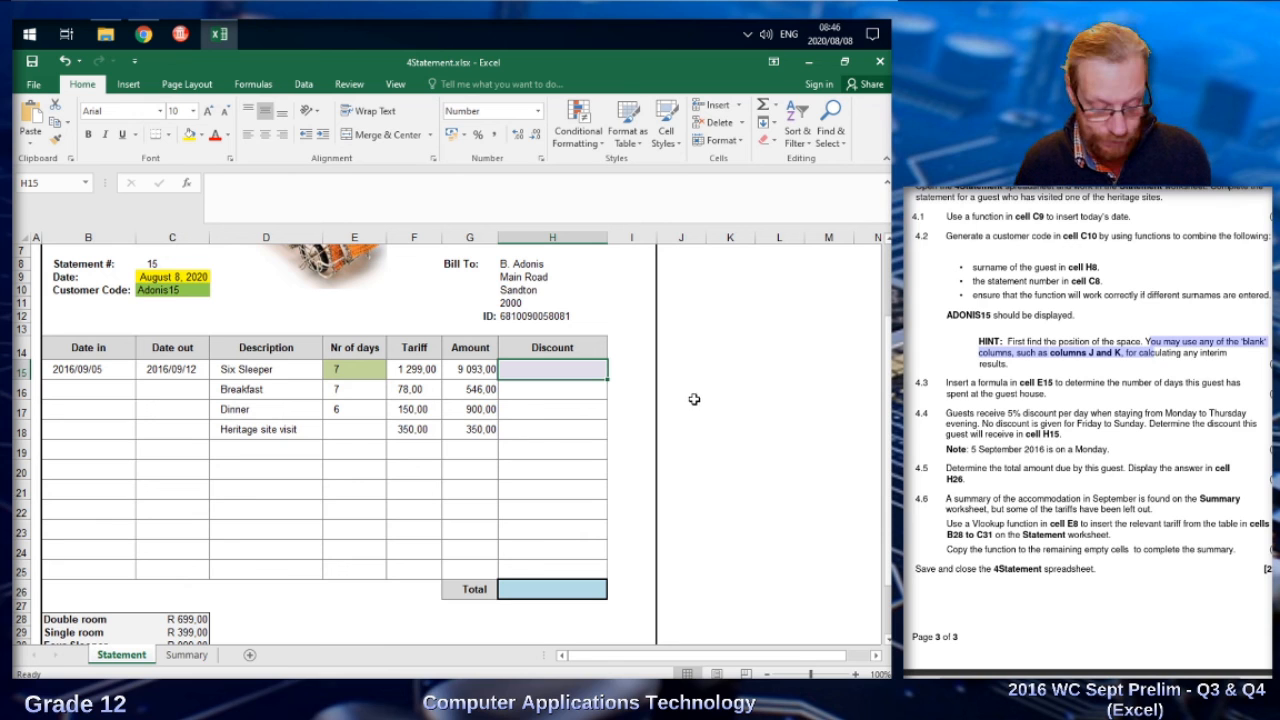
key(F2)
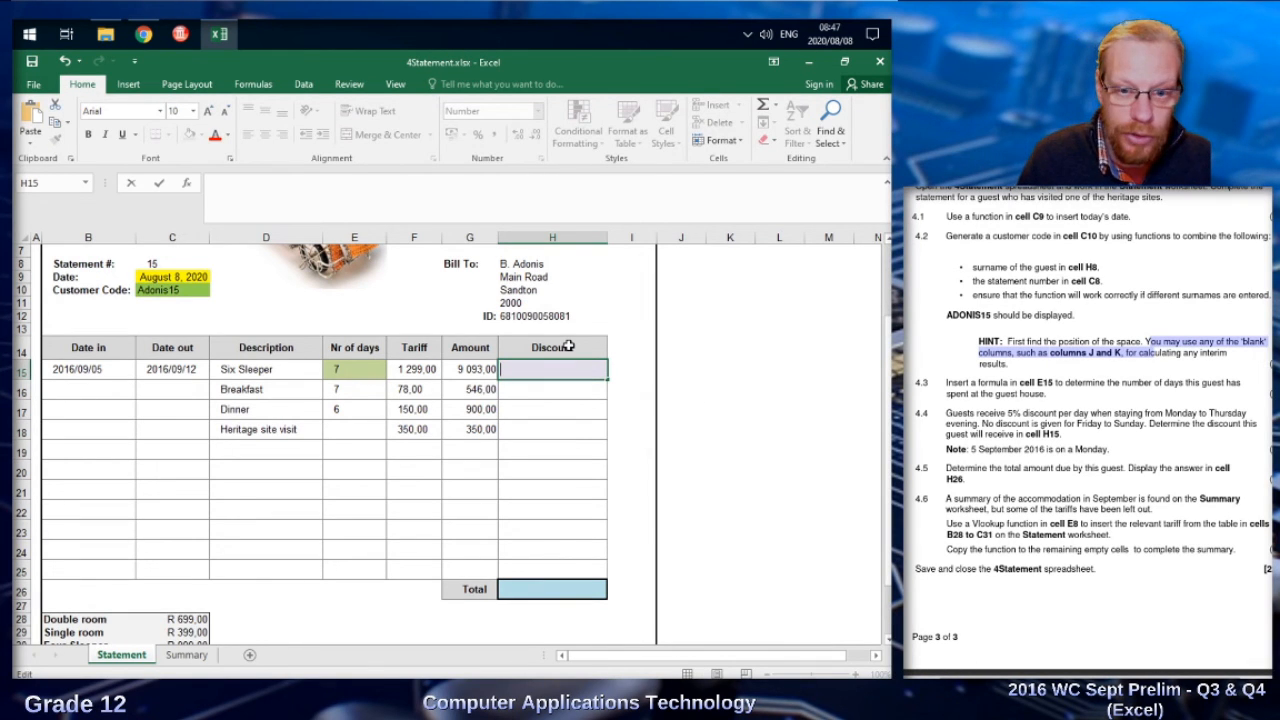
text(=)
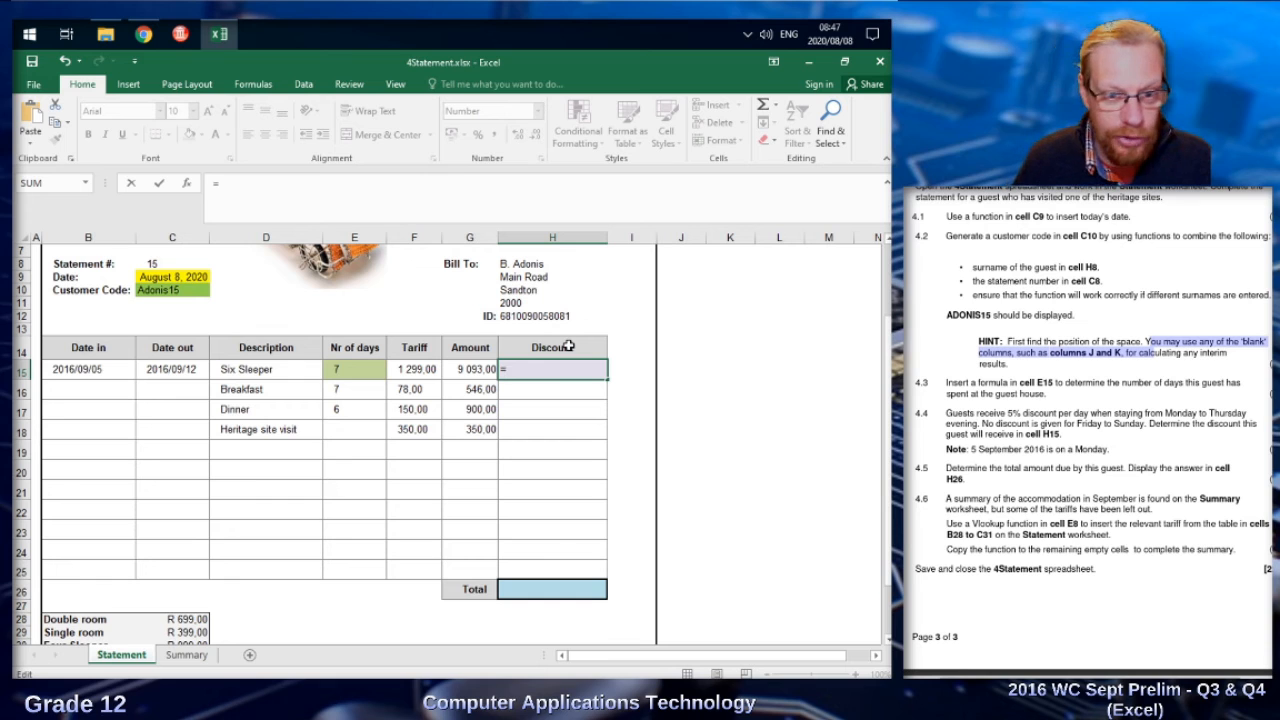
click(414, 369)
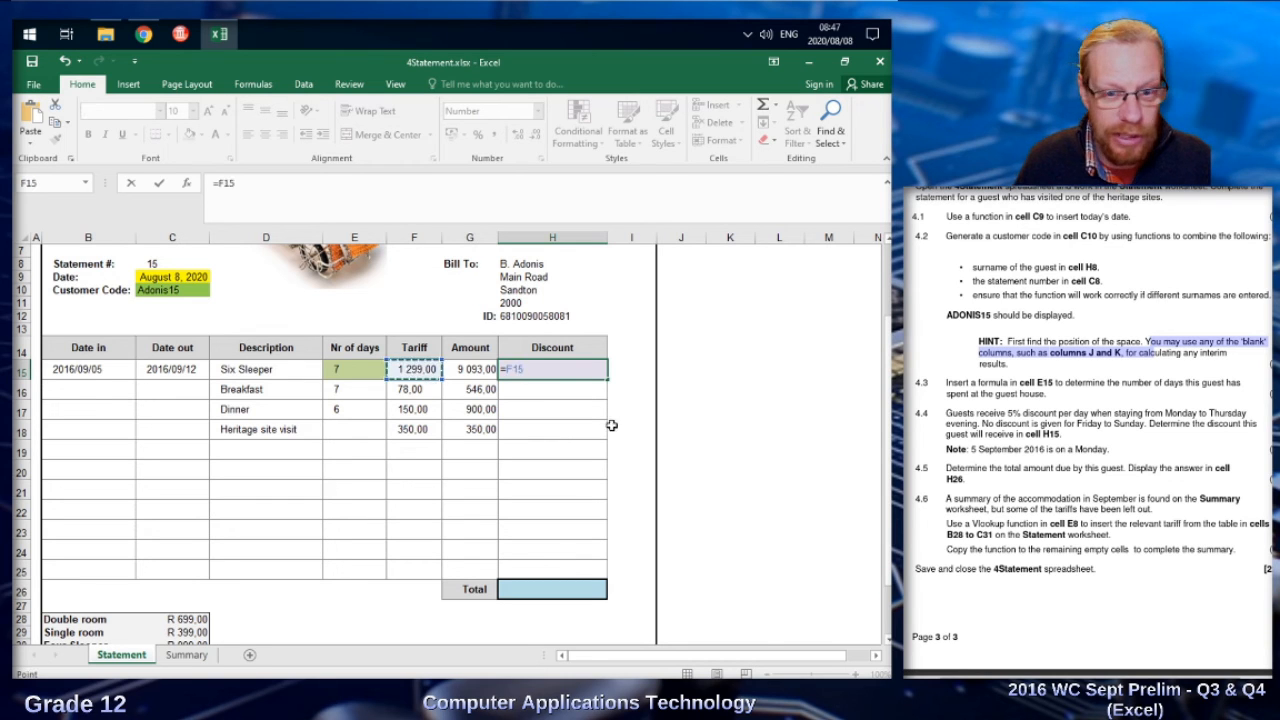
text(*)
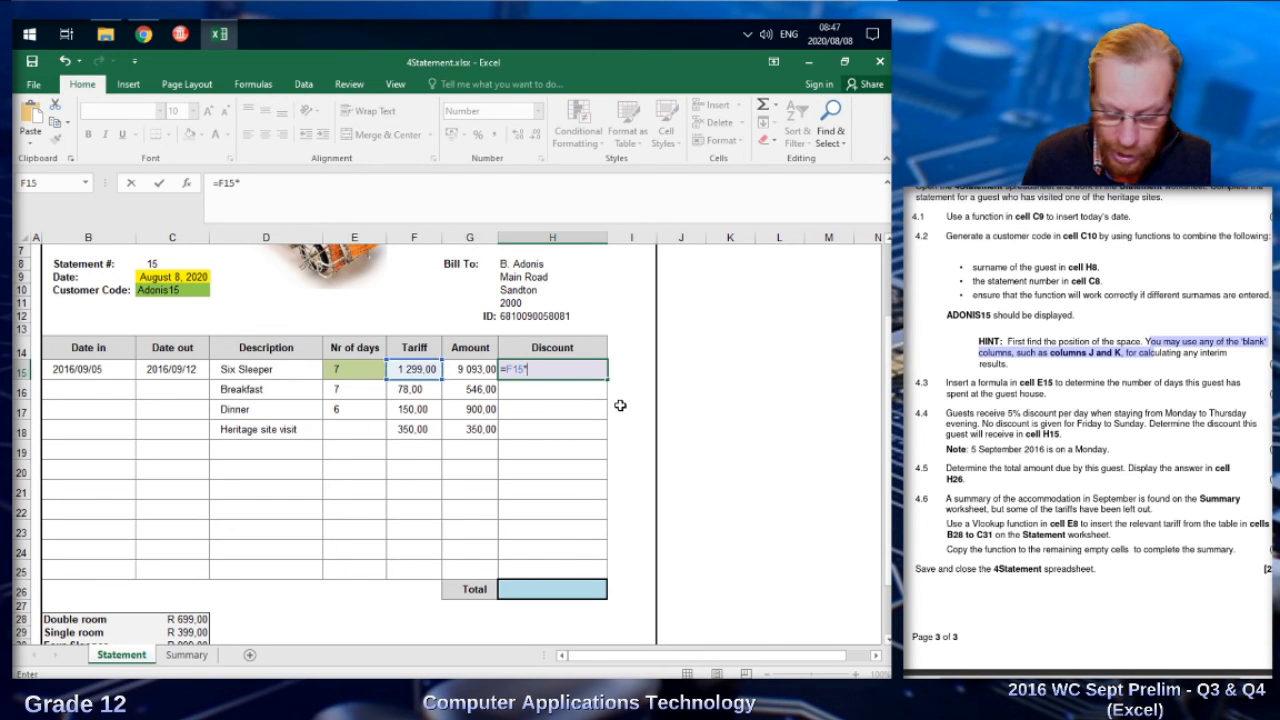
text(0)
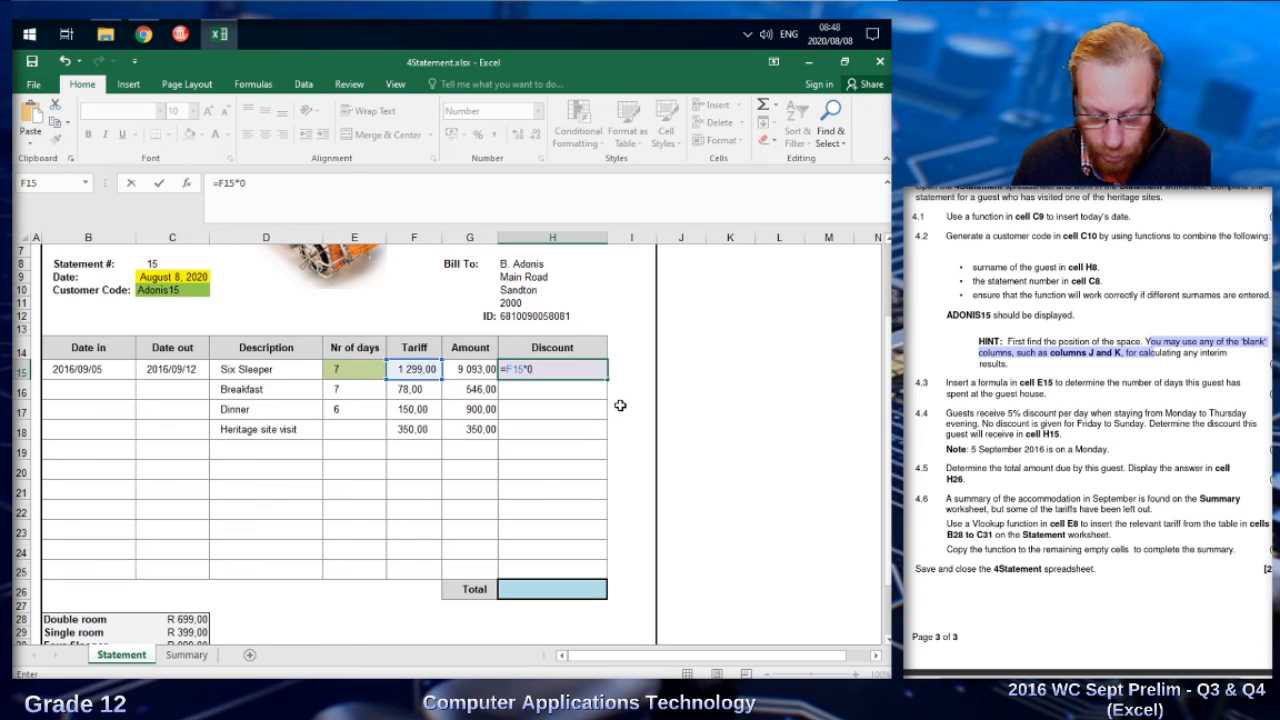
text(.05*4)
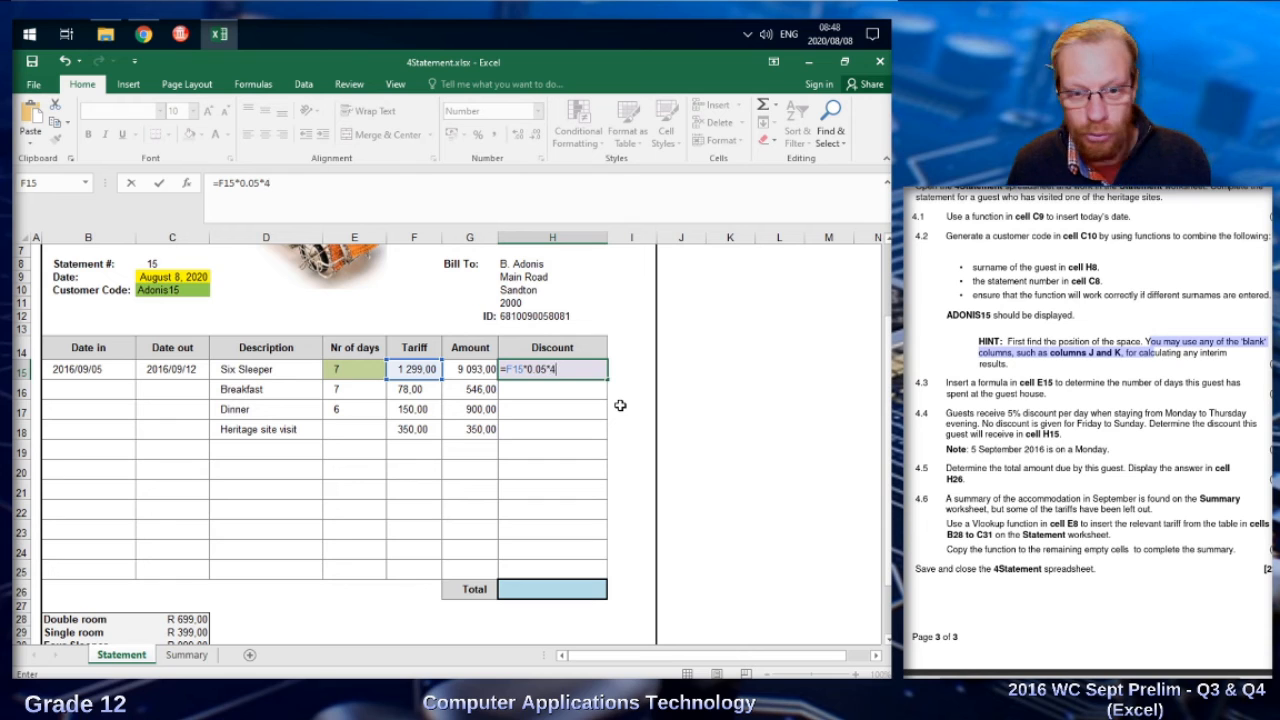
key(Return)
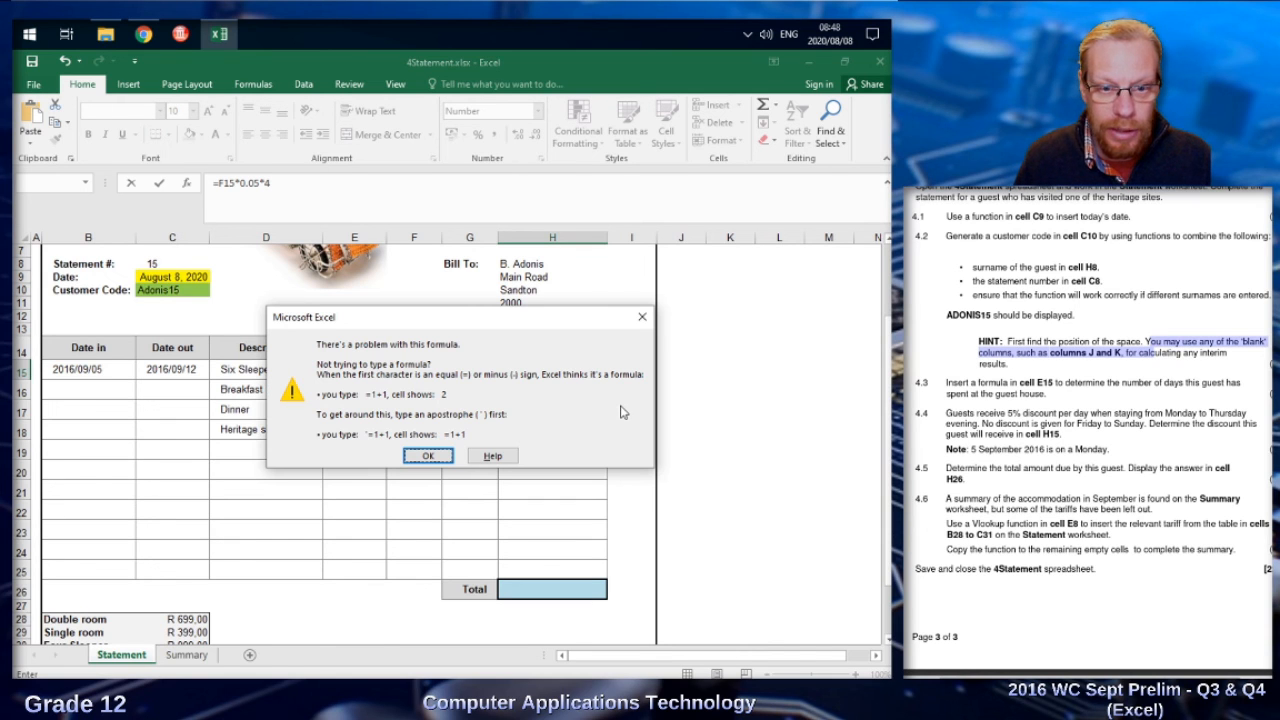
click(428, 455)
Step: Replace the decimal point with a comma in the discount formula so that cell H15 contains =F15*0,05*4
click(536, 372)
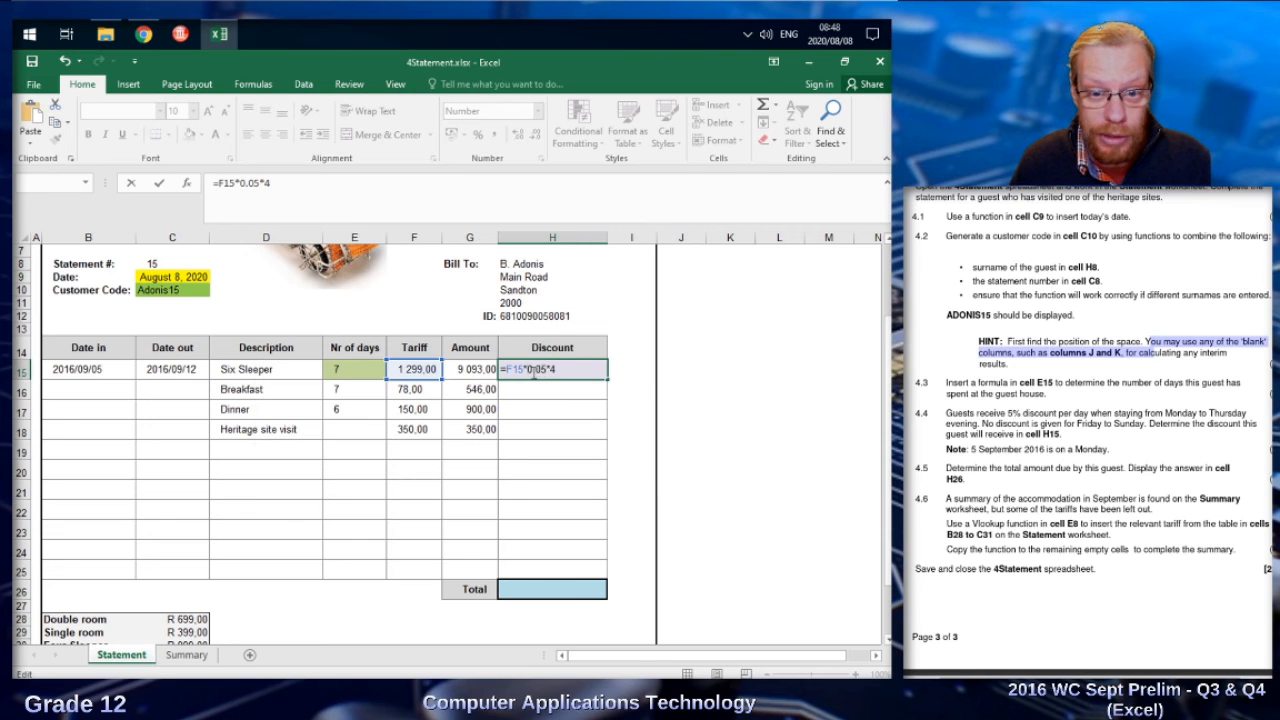
key(Delete)
text(,)
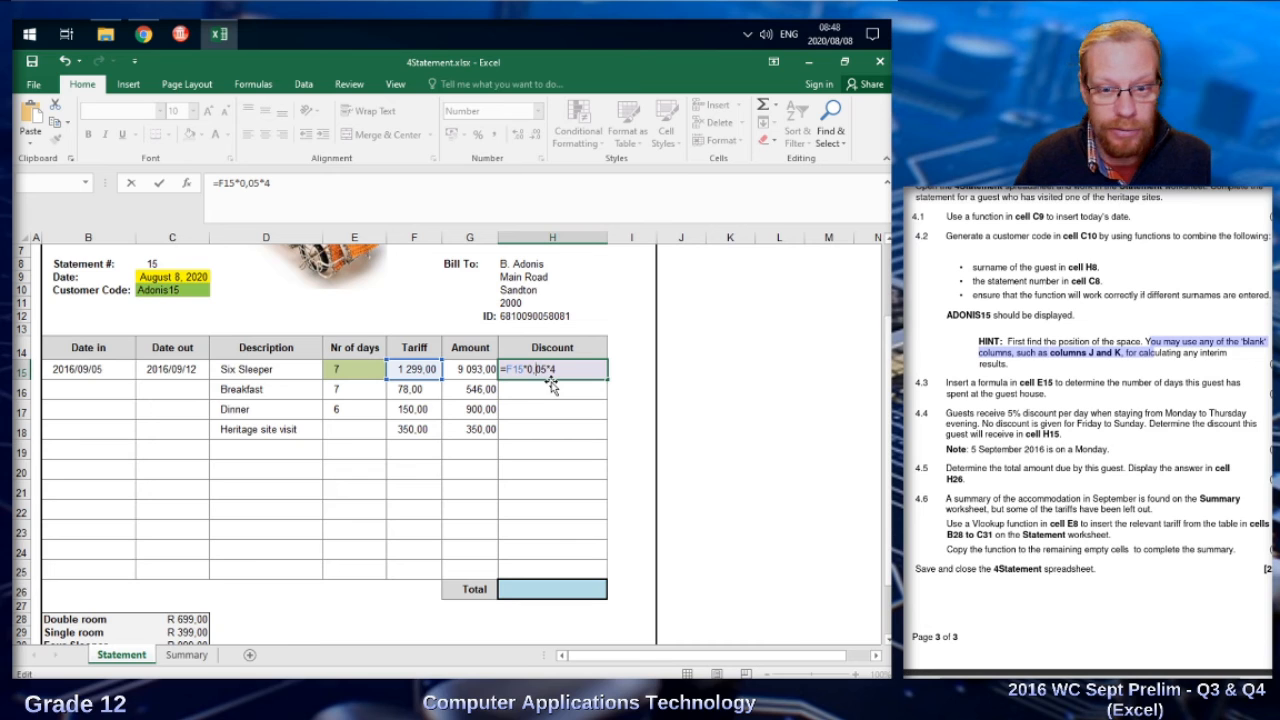
key(Return)
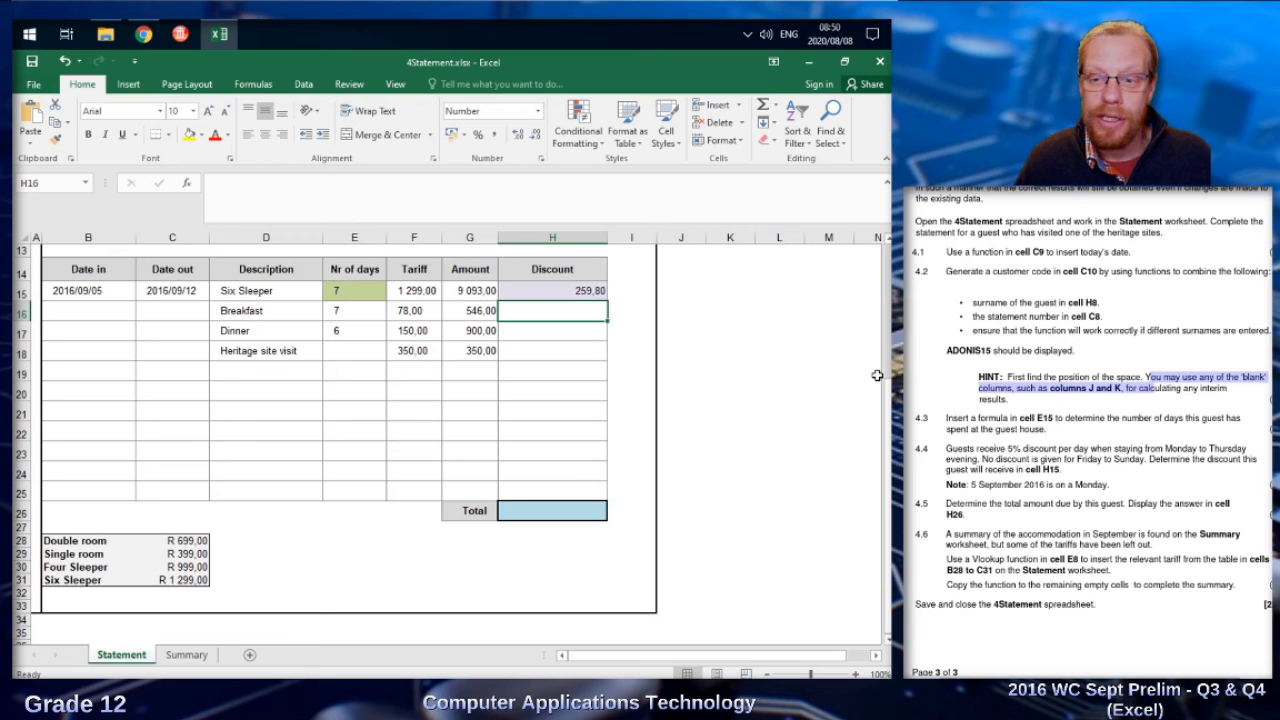
Step: Enter =sum(G15:G25)-sum(H15:H25) in cell H26 to calculate the guest's total amount due after discount
click(546, 509)
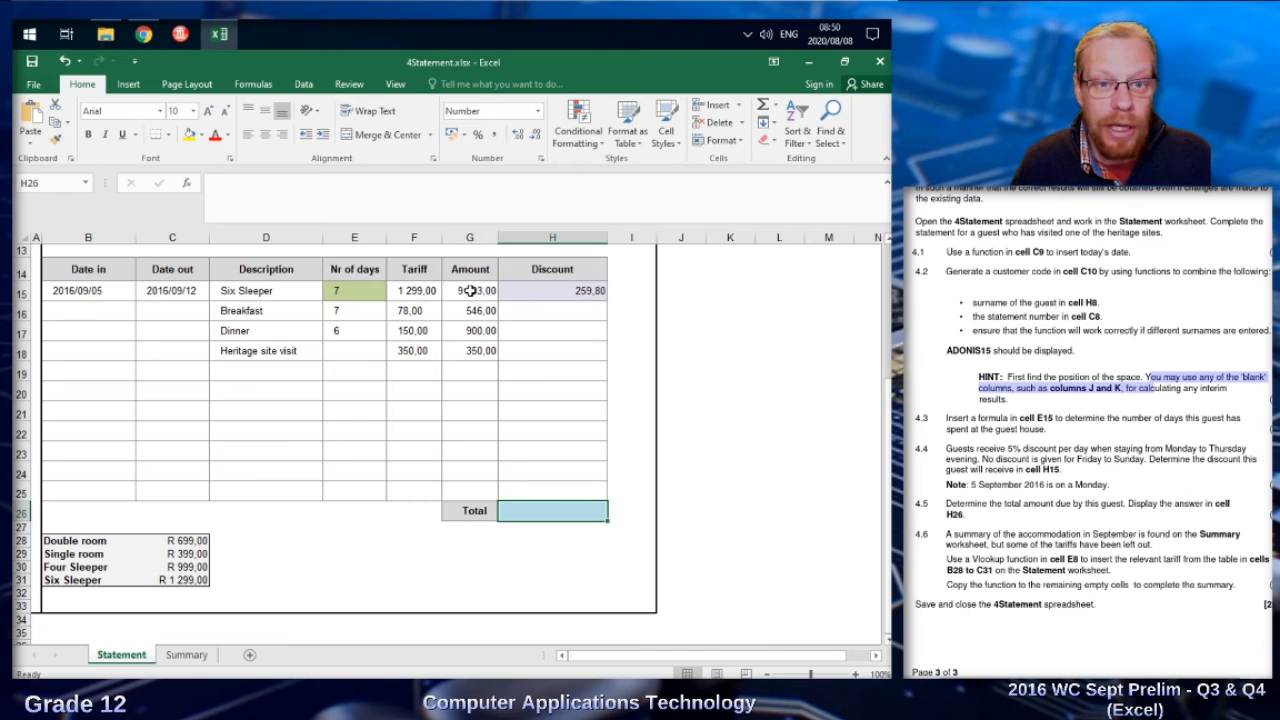
drag(470, 289, 472, 350)
click(553, 308)
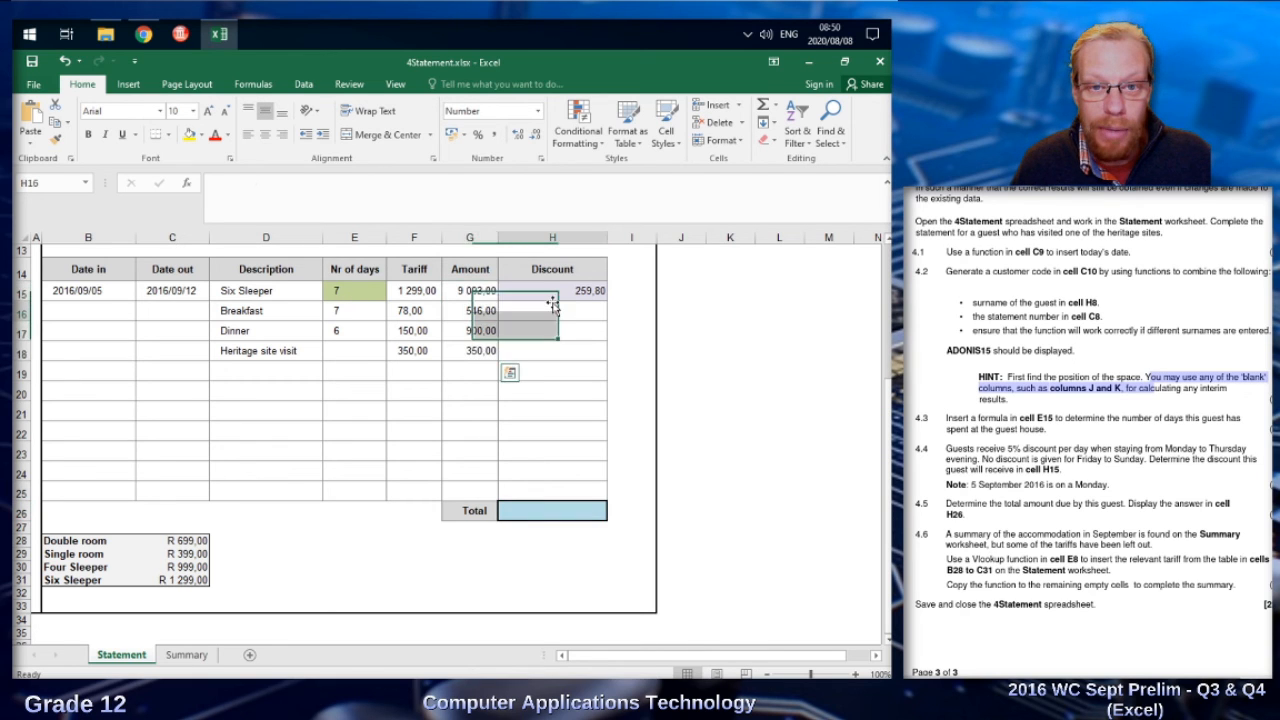
key(Up)
click(517, 511)
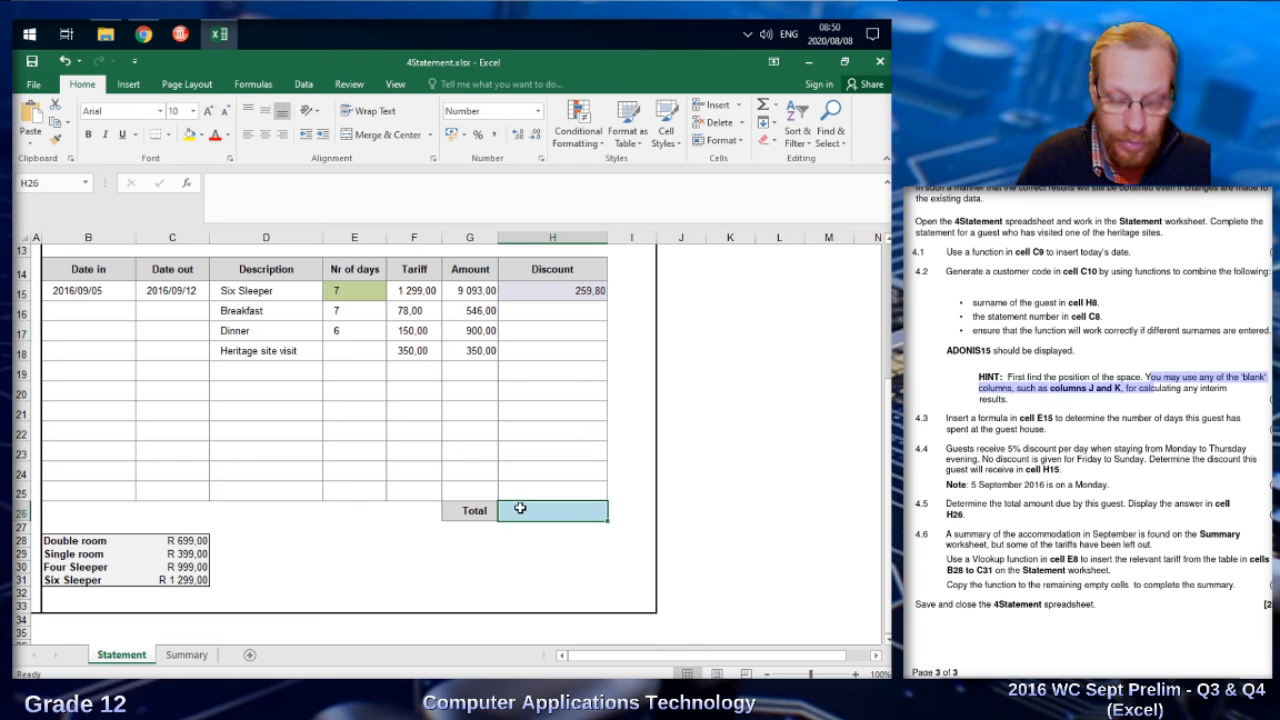
text(=sum()
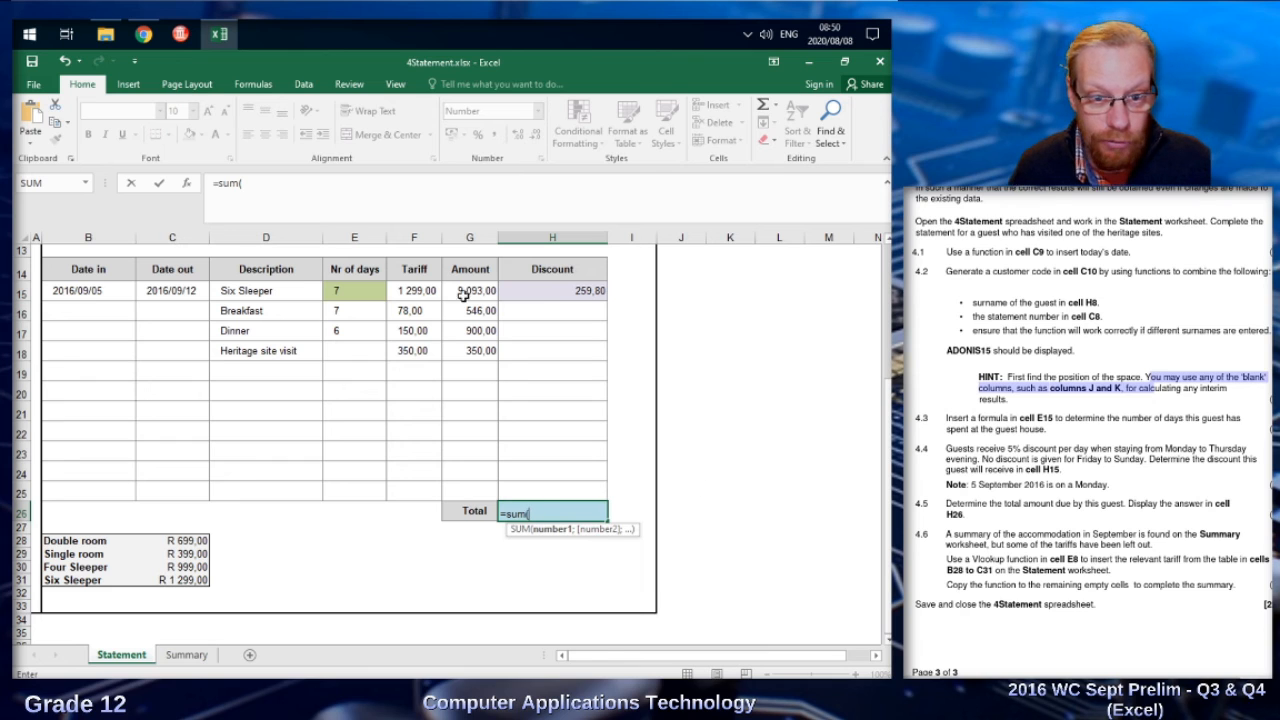
drag(463, 297, 476, 490)
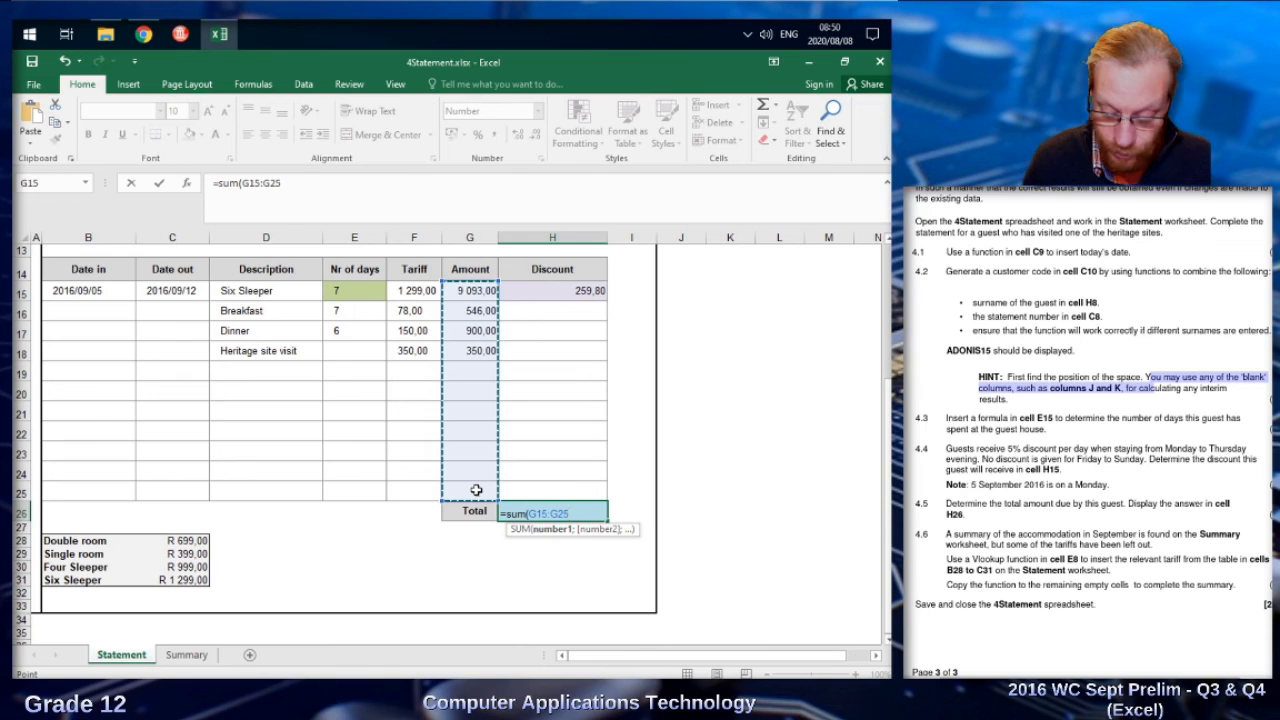
text()-)
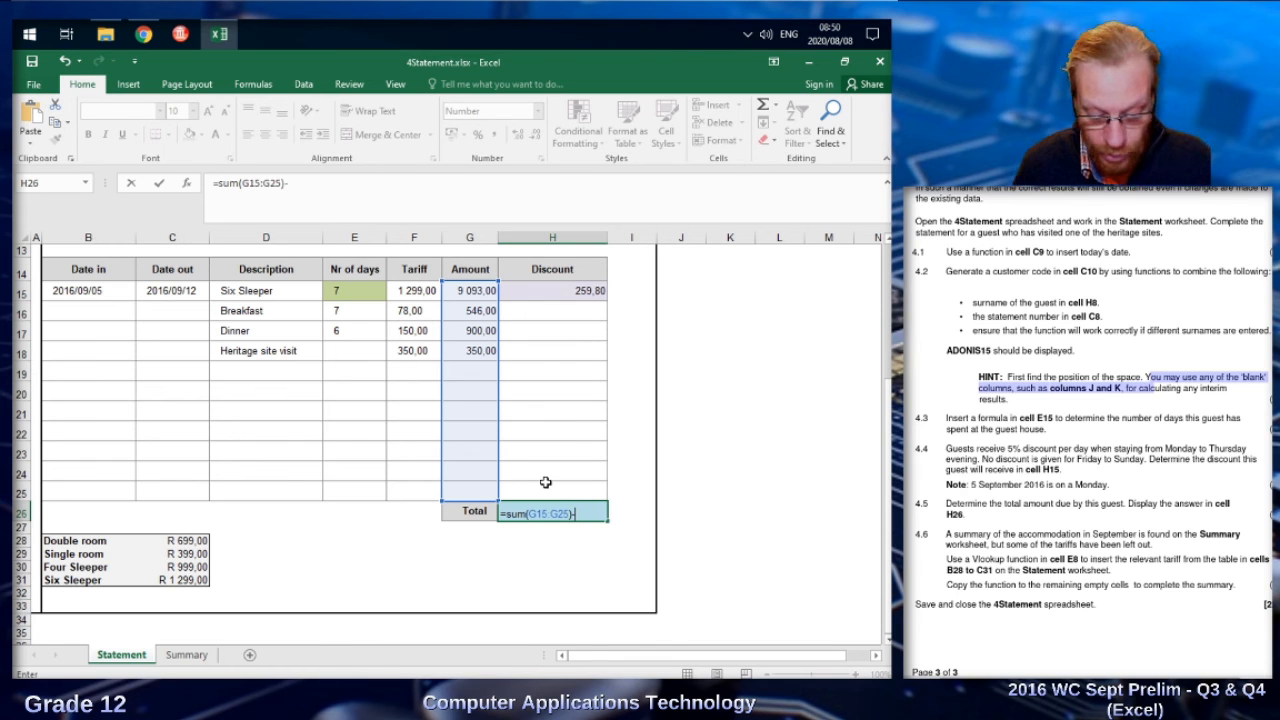
text(sum()
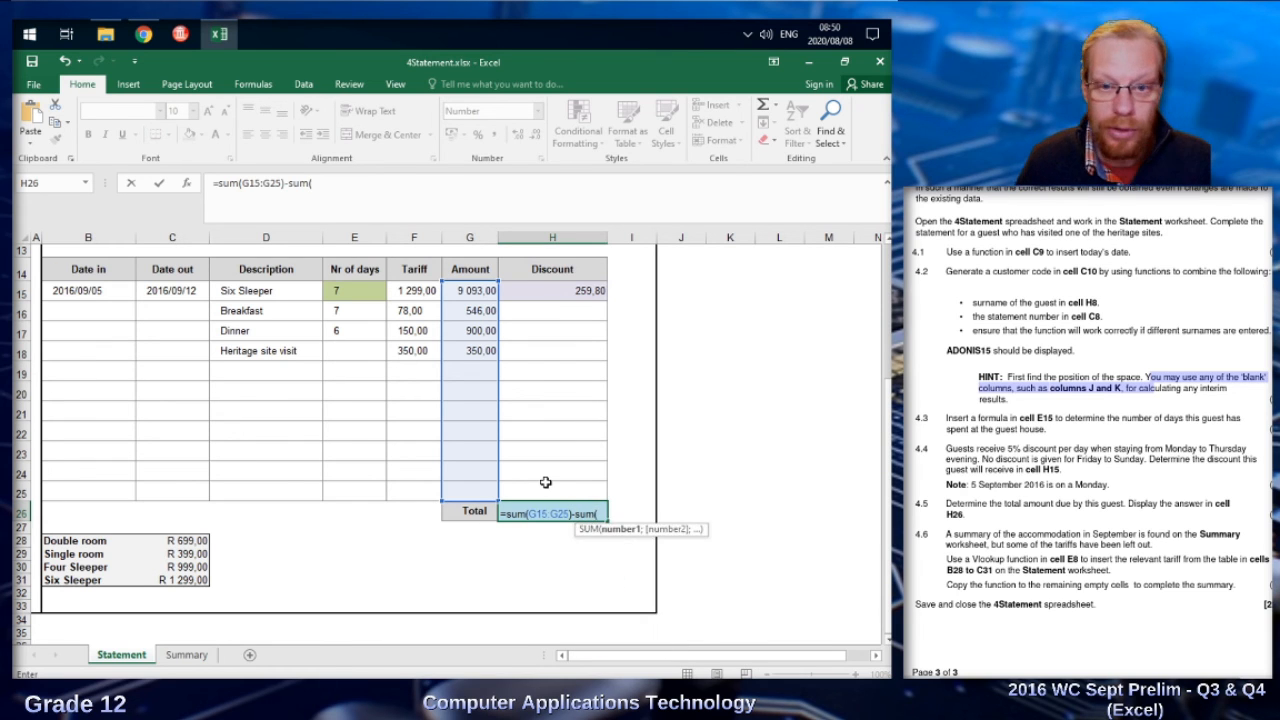
drag(545, 285, 553, 487)
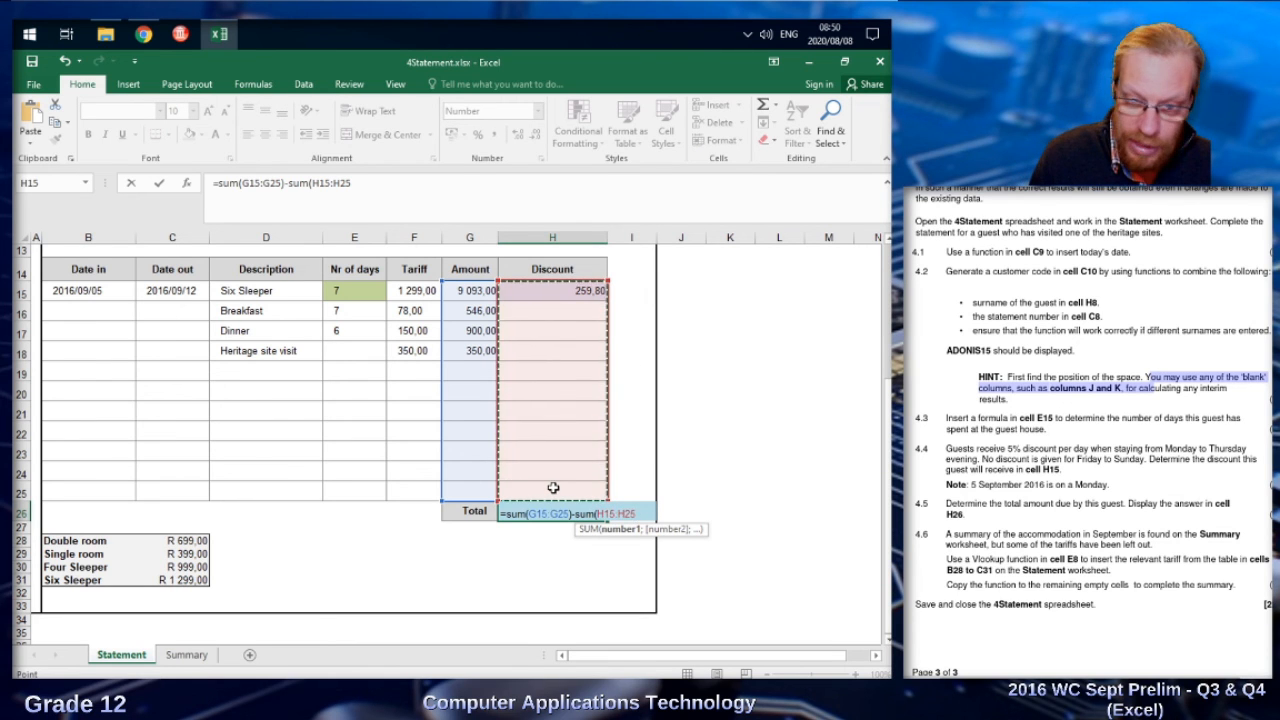
text())
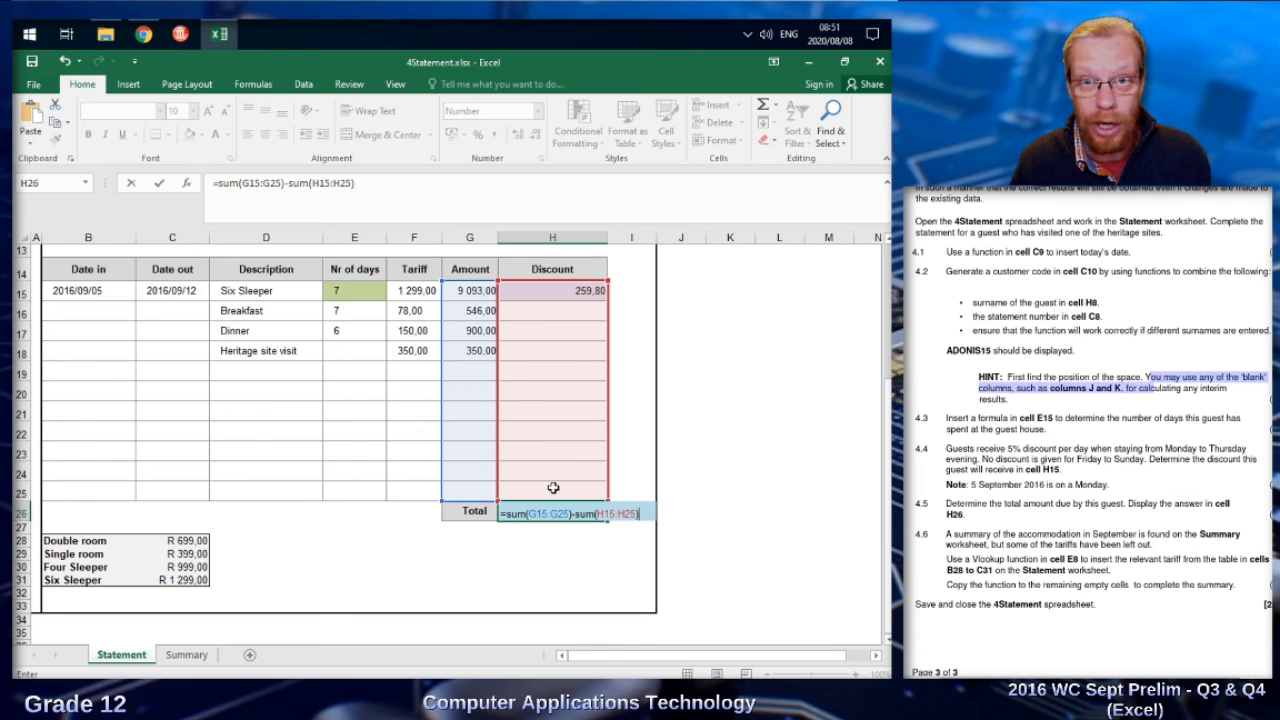
key(Return)
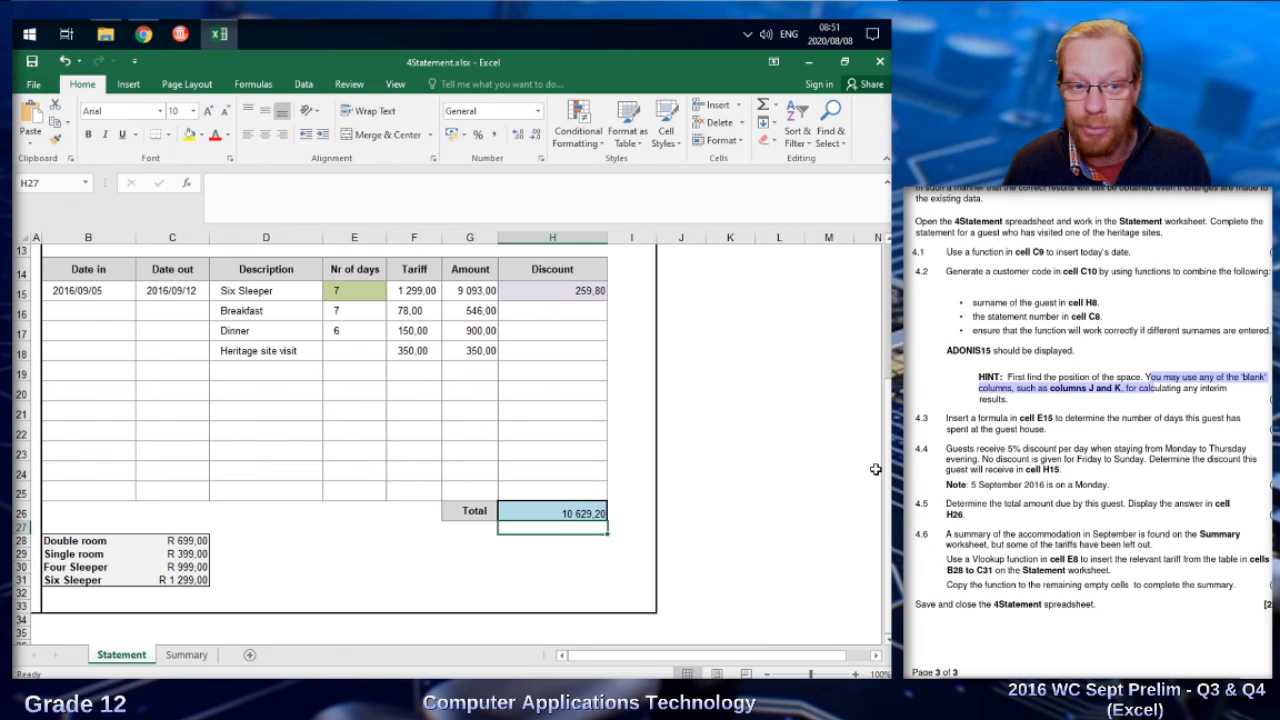
Step: Examine the empty tariff cells E8:E11 on the Summary sheet and the room tariff table B28:C31 on the Statement sheet
click(187, 657)
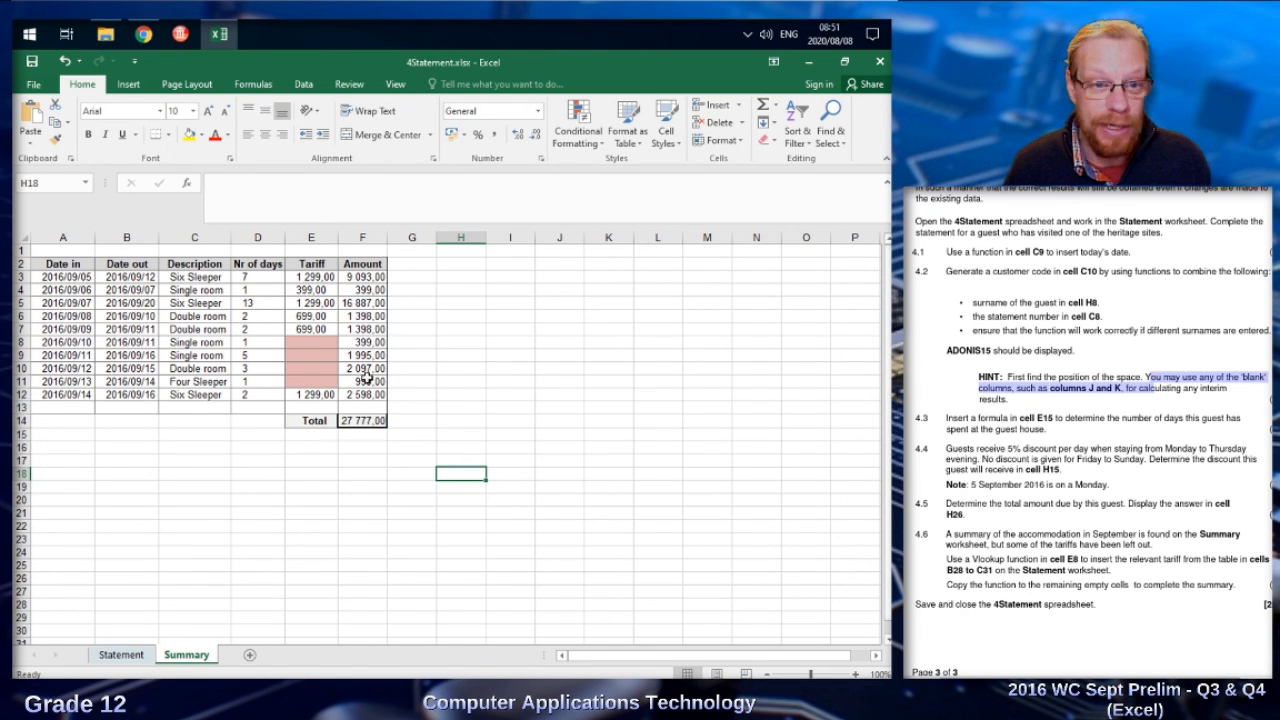
drag(315, 344, 317, 381)
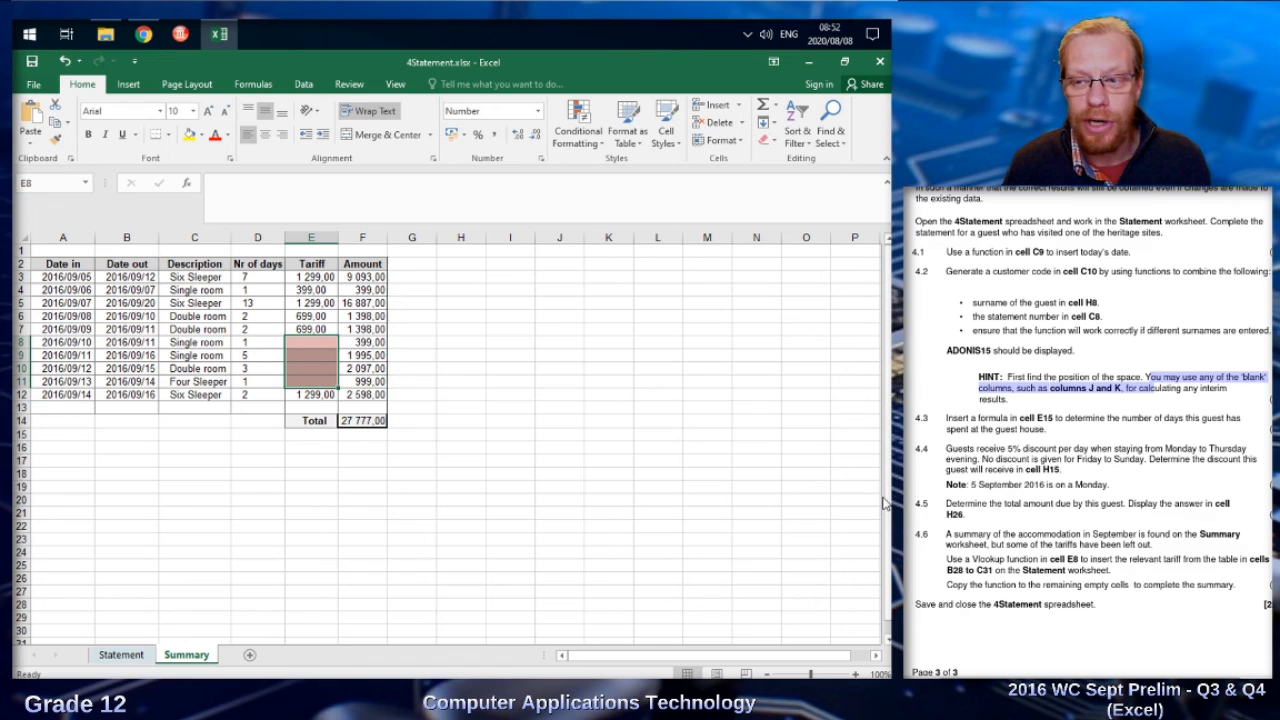
click(326, 346)
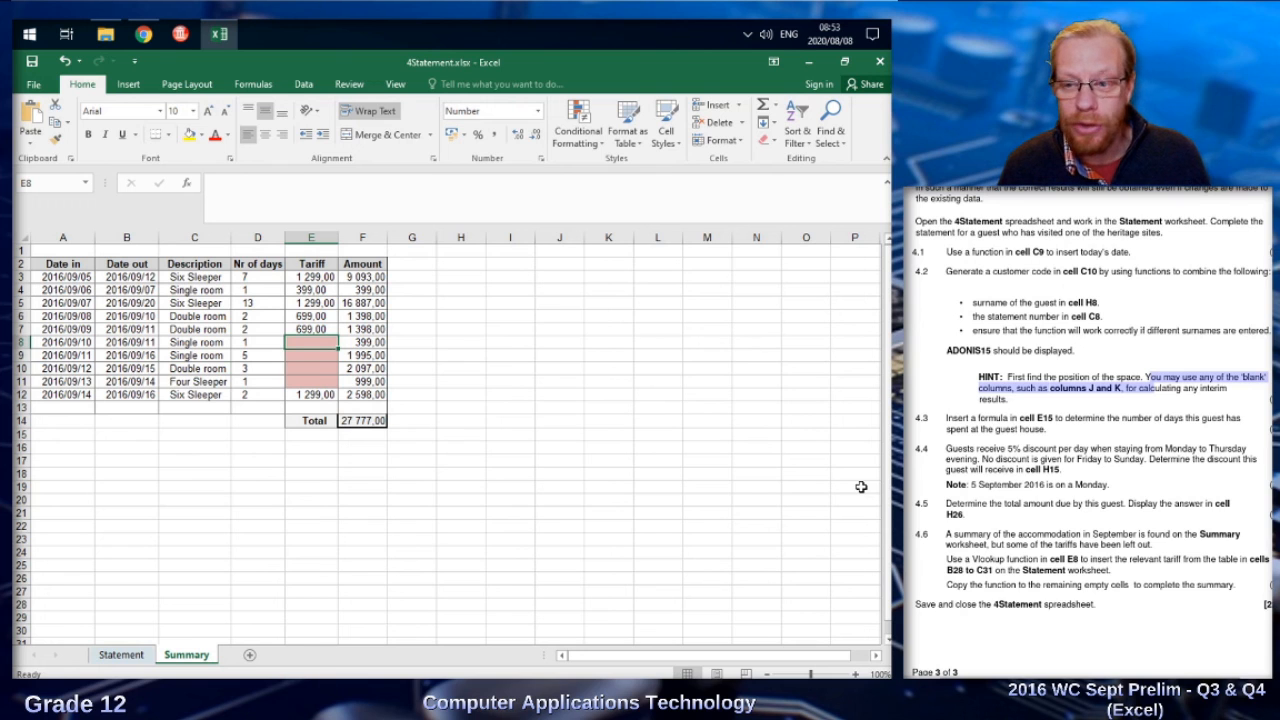
click(121, 654)
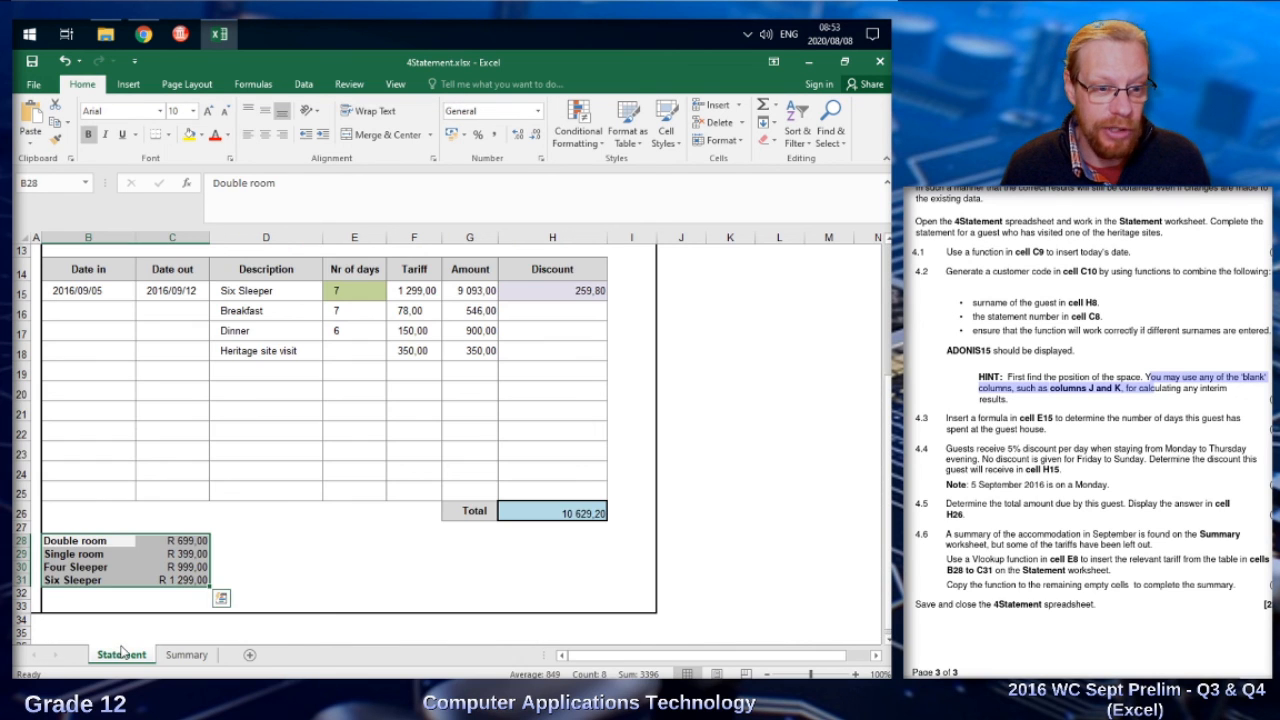
click(70, 552)
drag(55, 540, 190, 580)
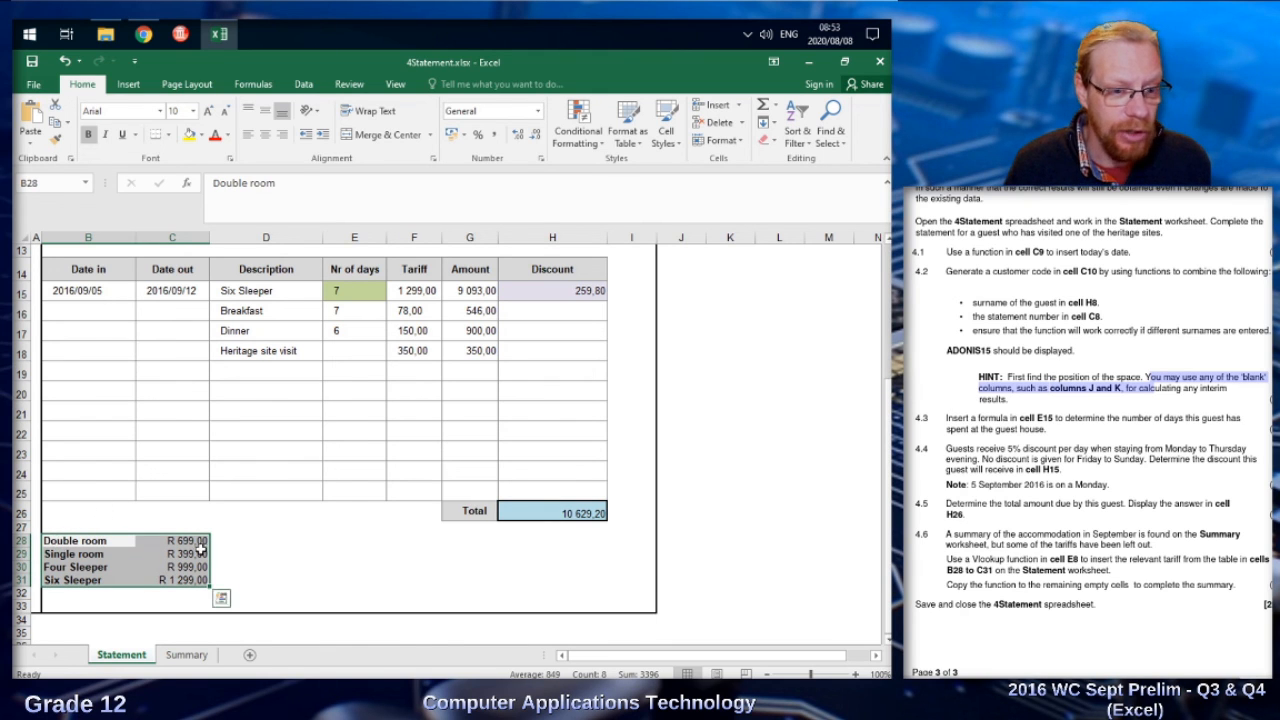
click(203, 655)
click(327, 475)
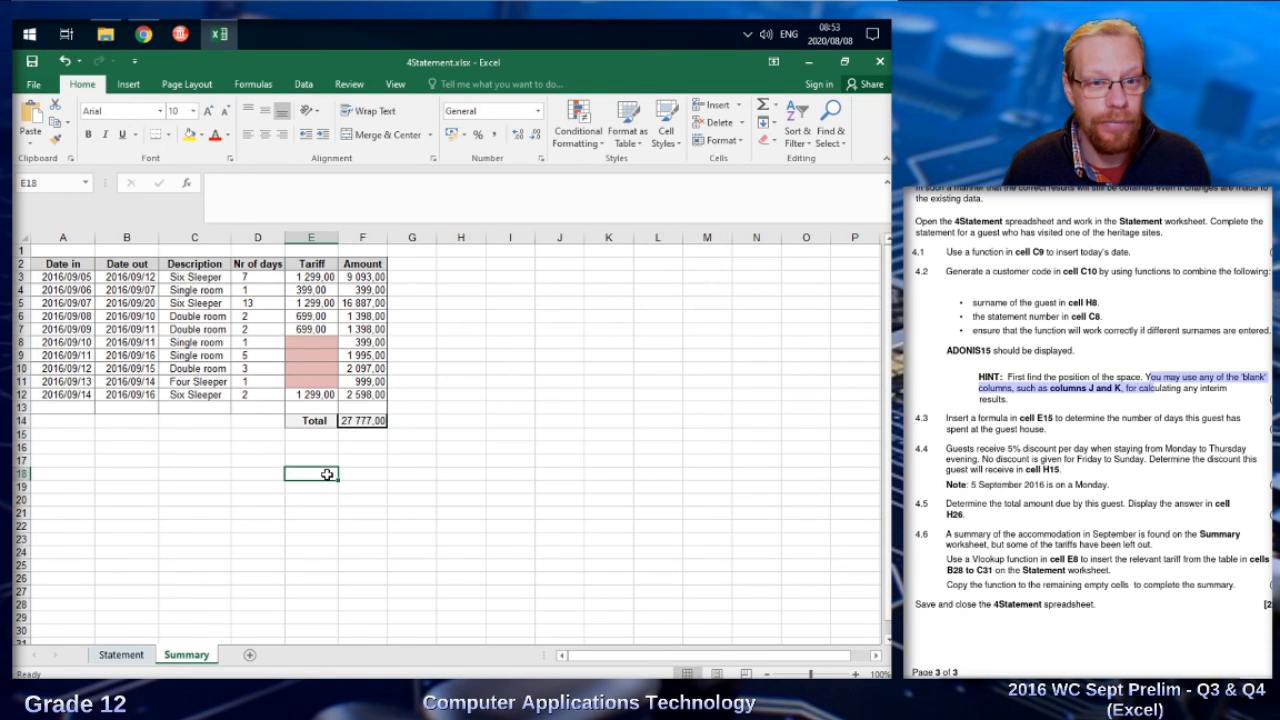
Step: Begin a VLOOKUP formula in cell E8 of the Summary sheet with the room description in C8 as the lookup value
click(301, 341)
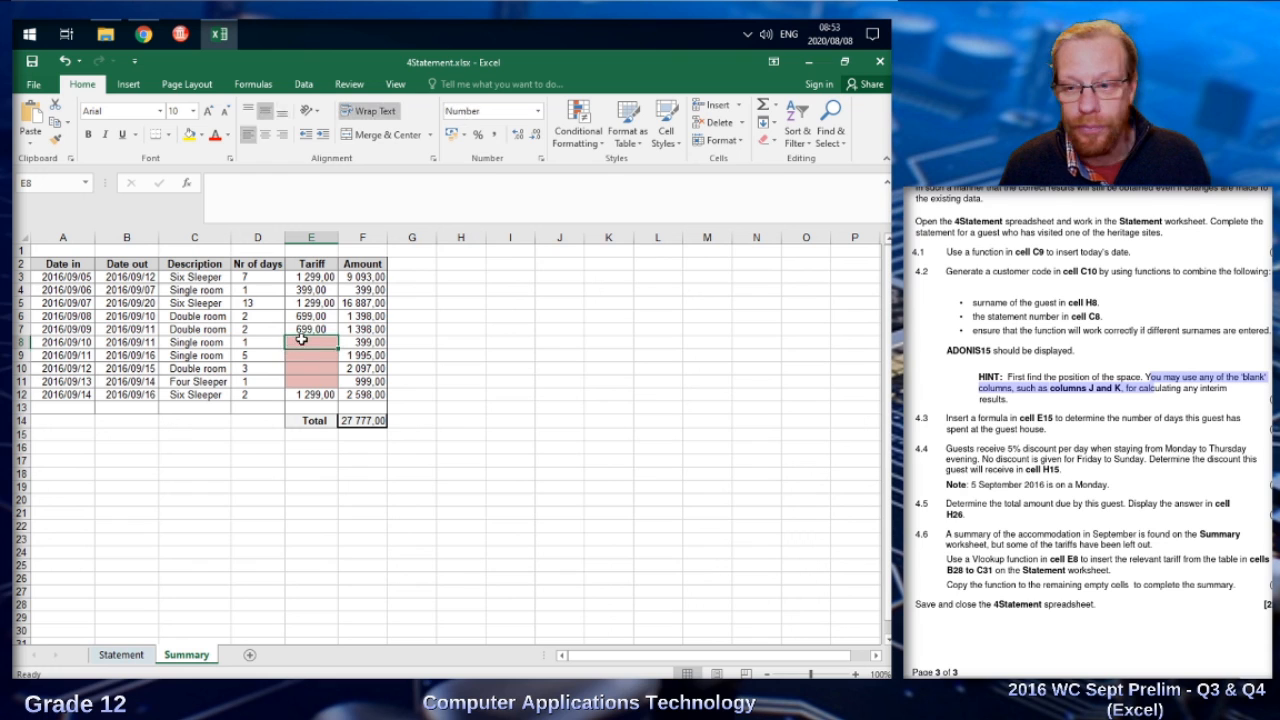
text(=)
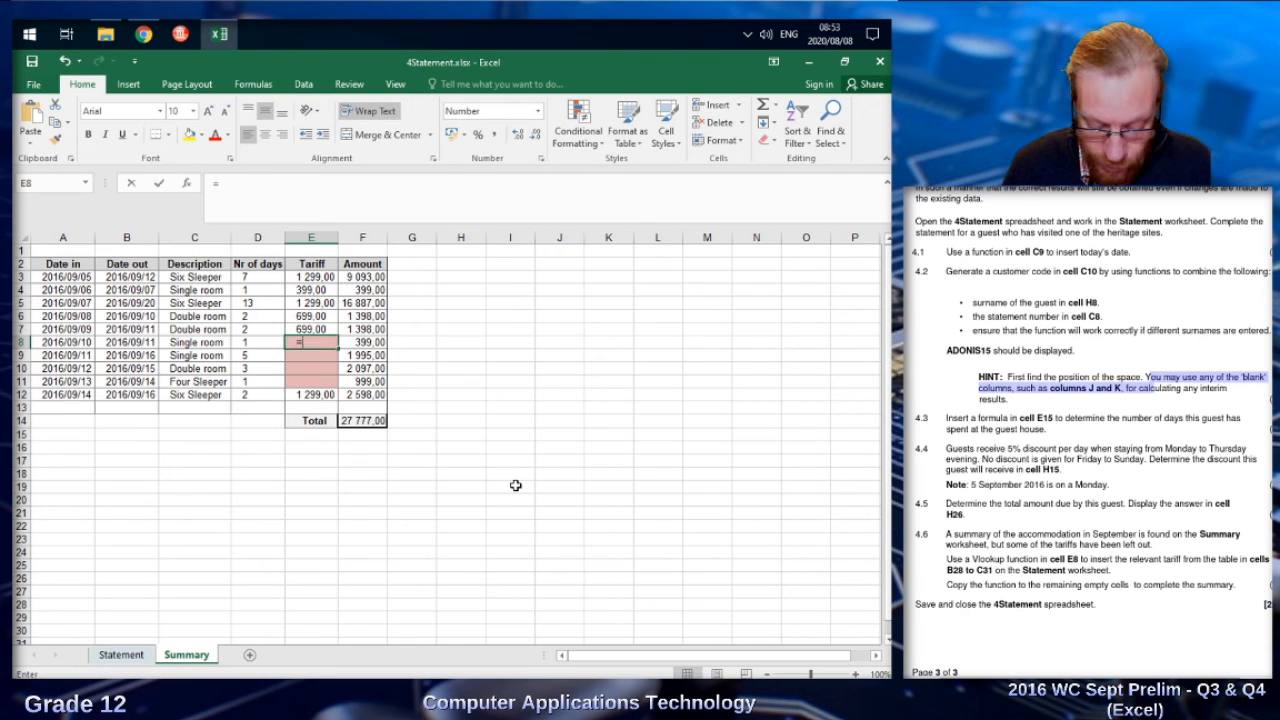
text(vl)
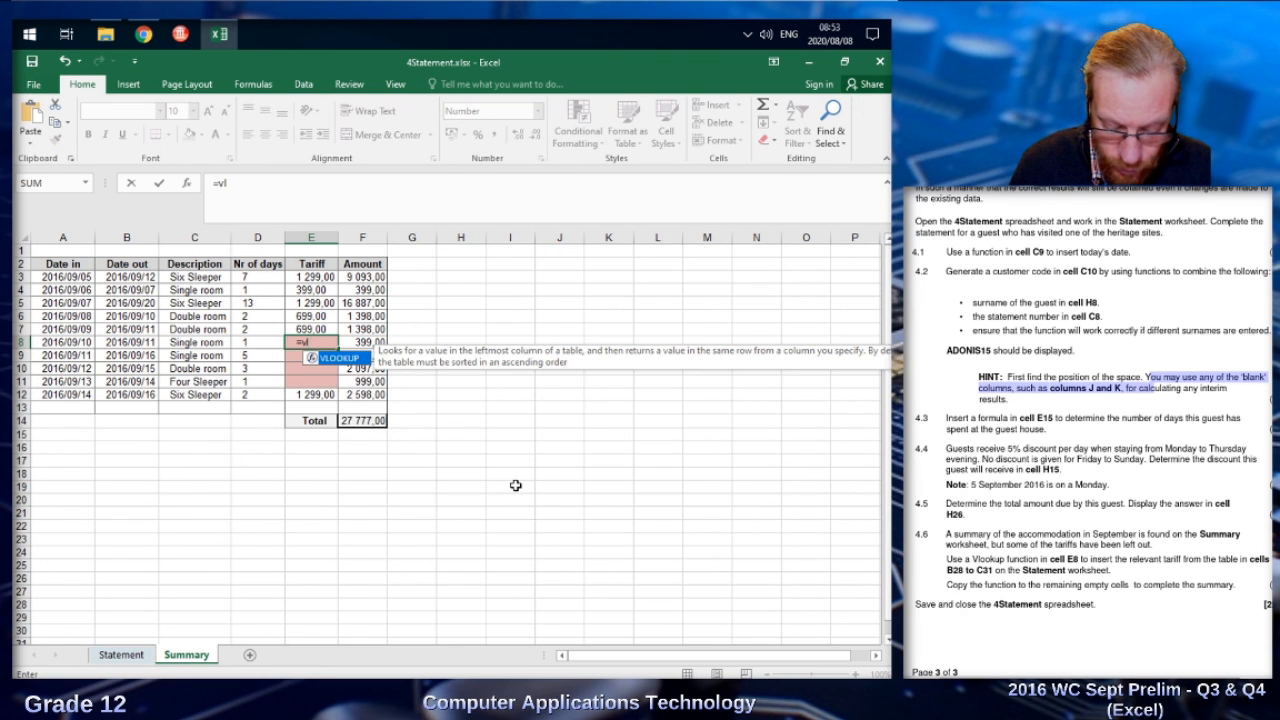
text(ookup)
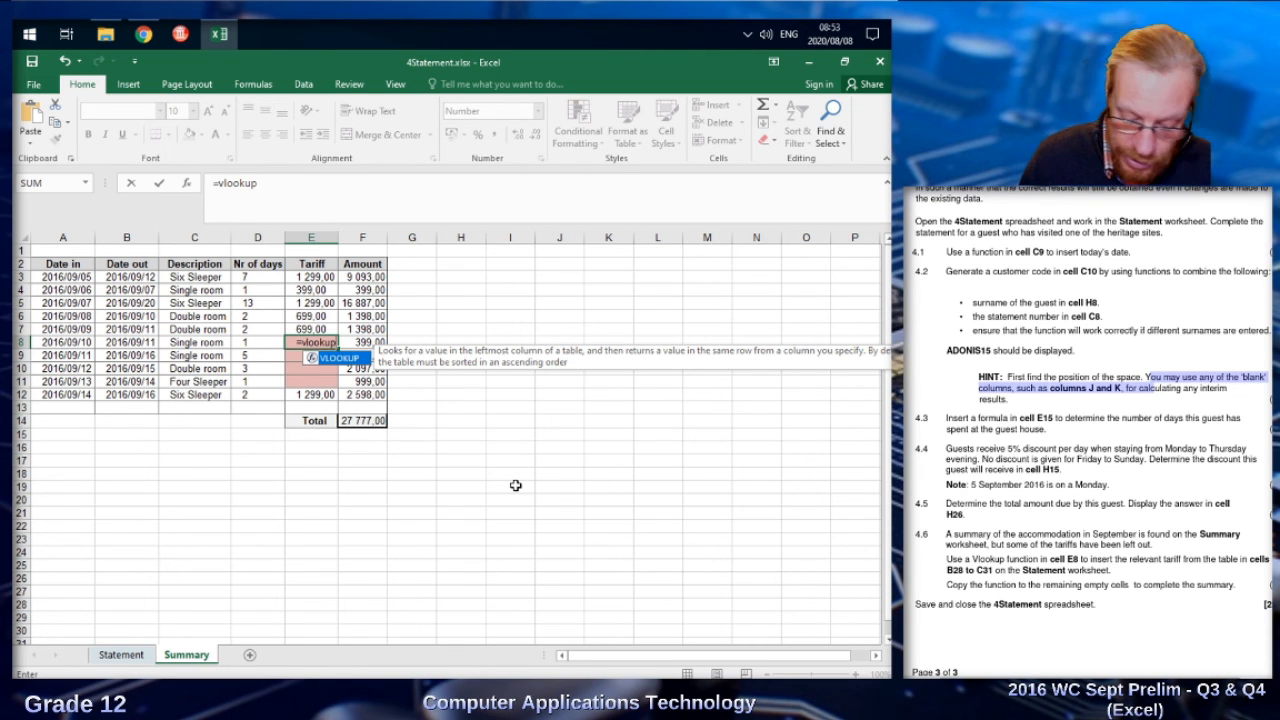
text(()
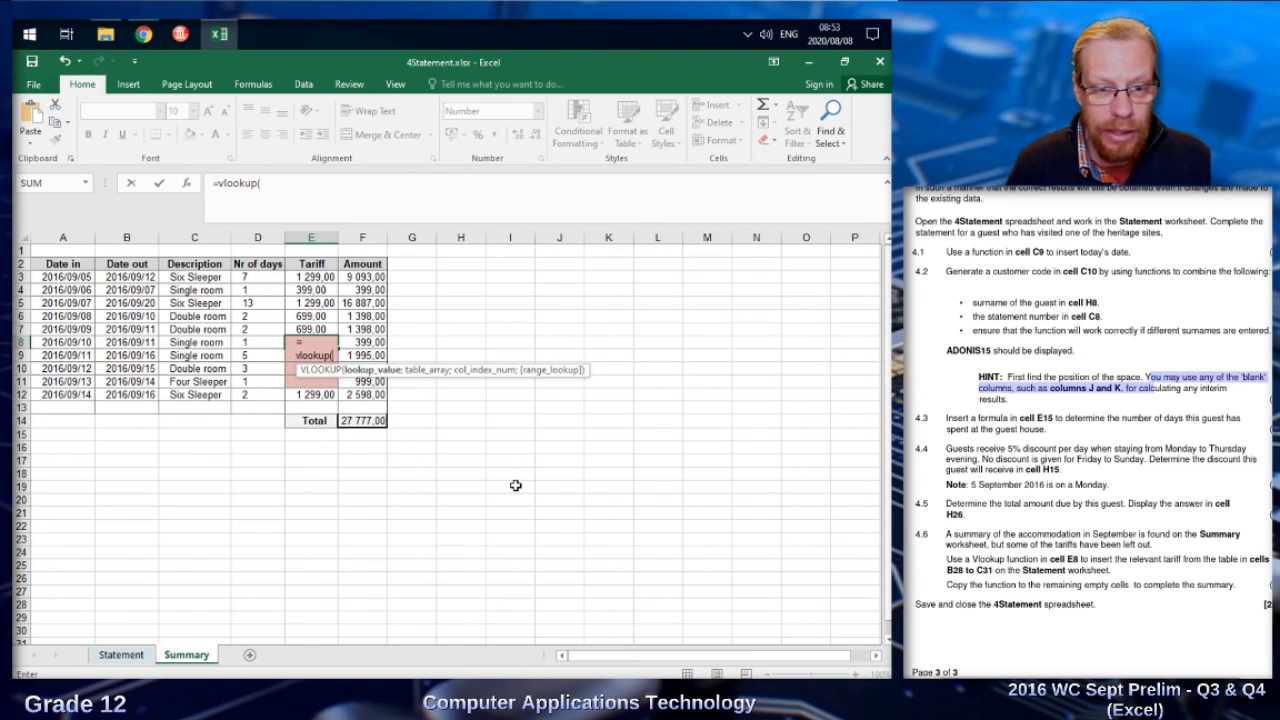
click(172, 344)
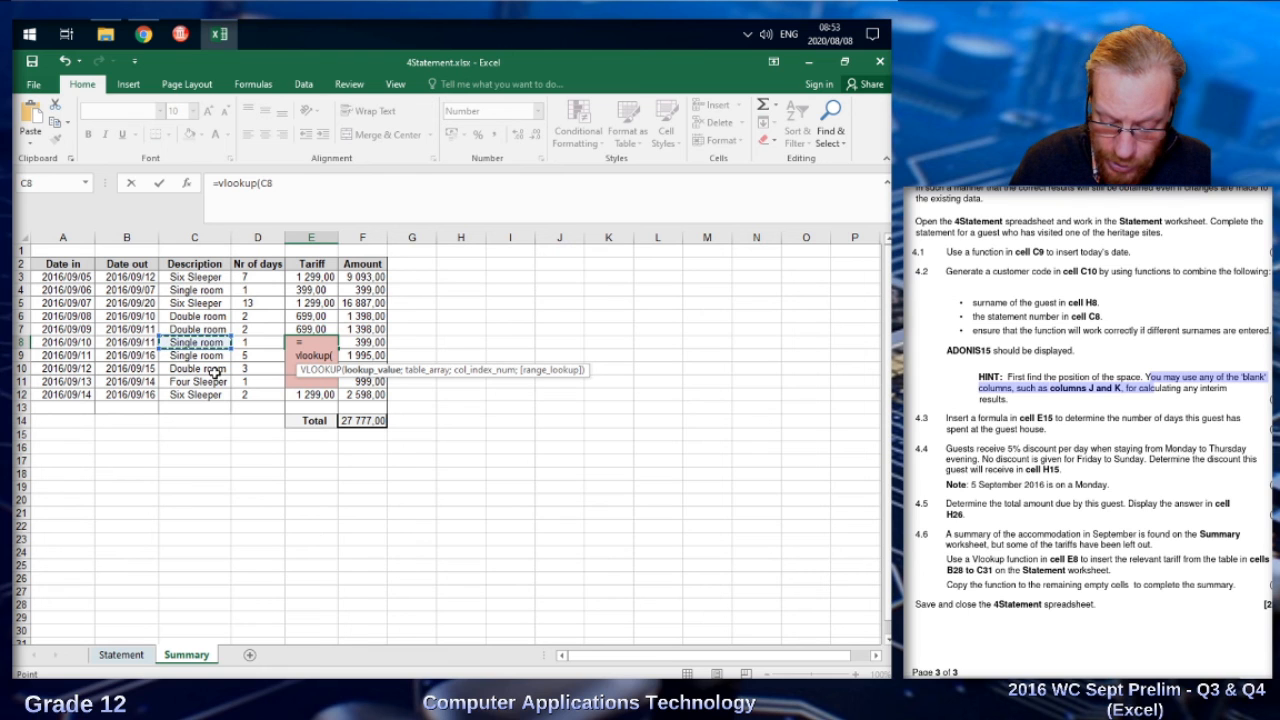
text(;)
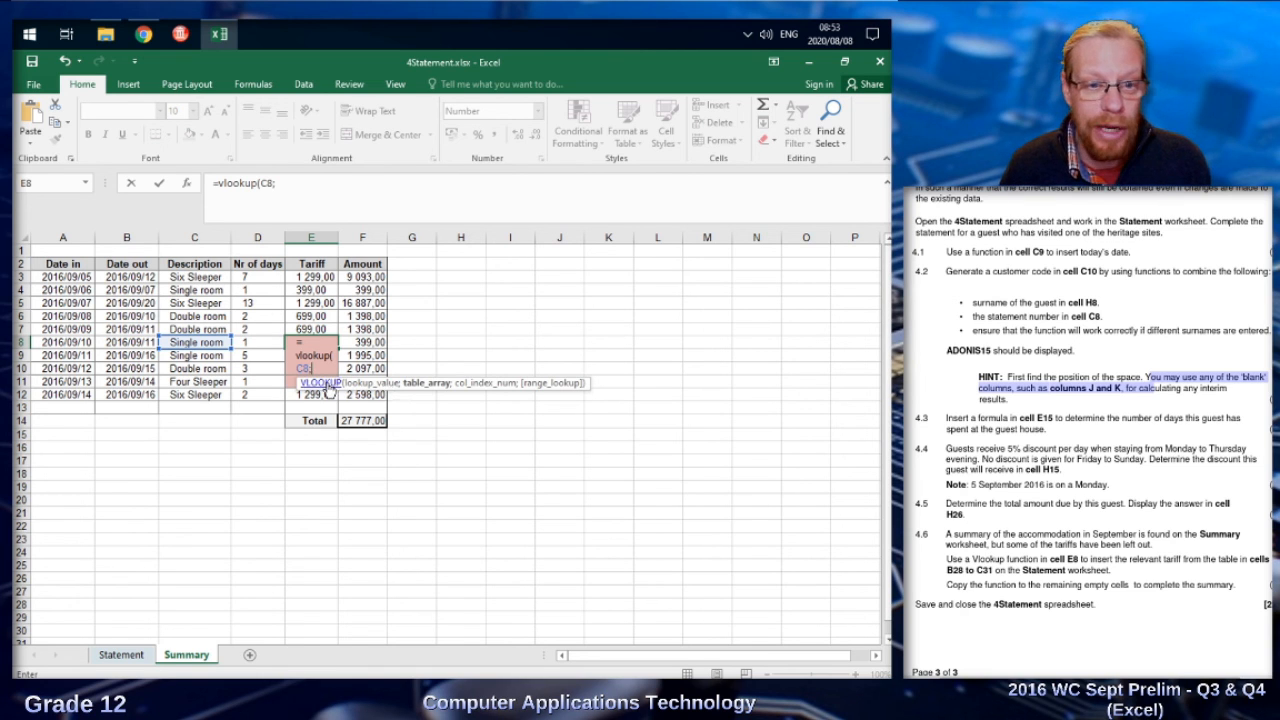
Step: Complete the E8 lookup with Statement!B28:C31 as the table, column 2 and FALSE for an exact match
click(134, 655)
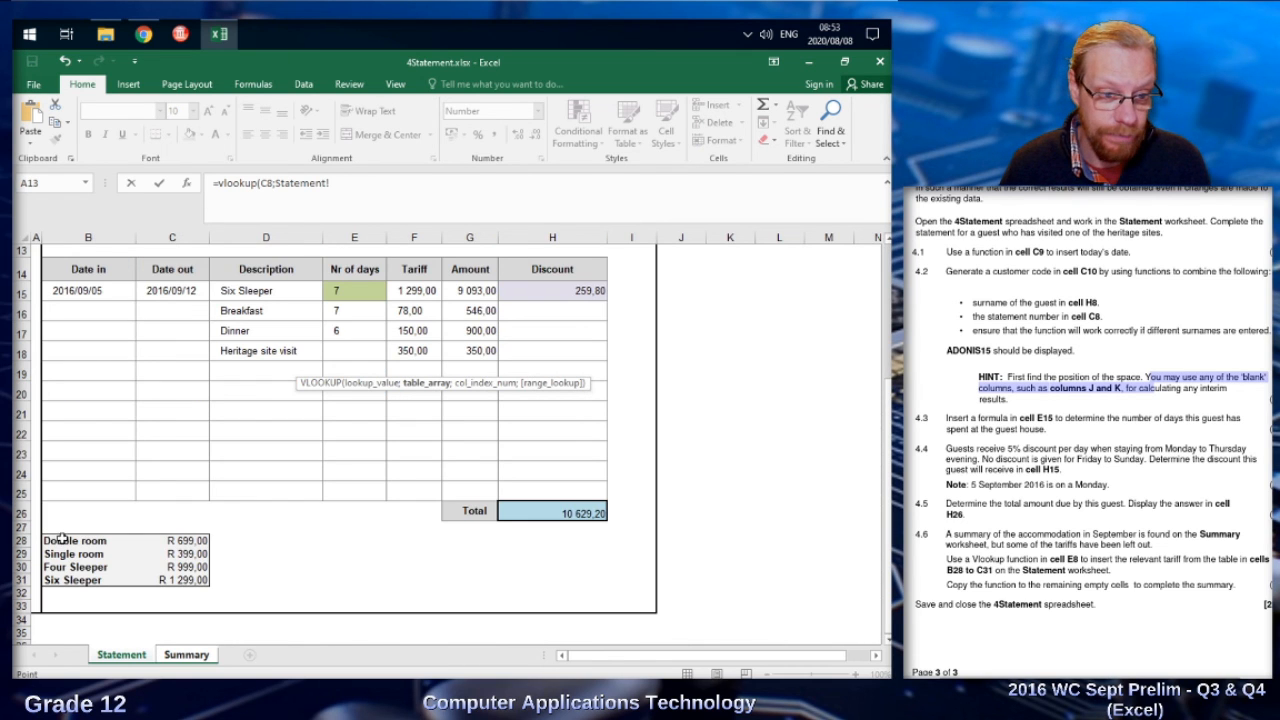
drag(62, 540, 188, 578)
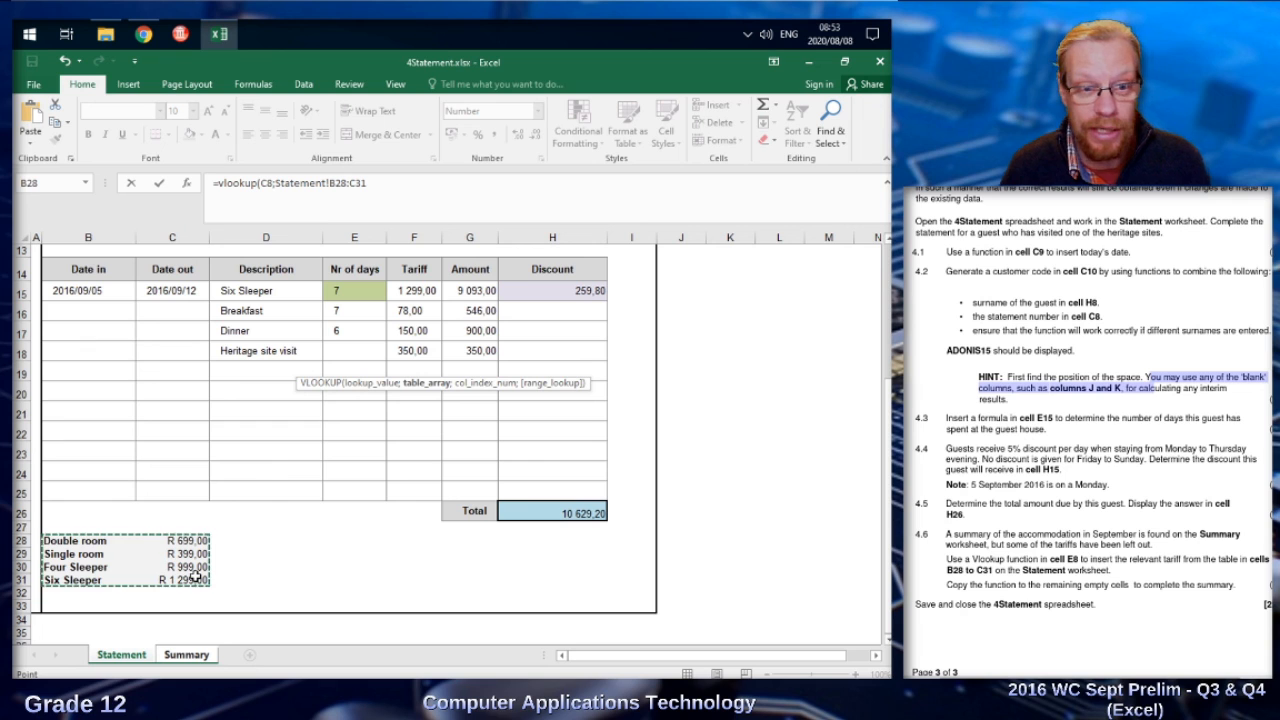
text(;2)
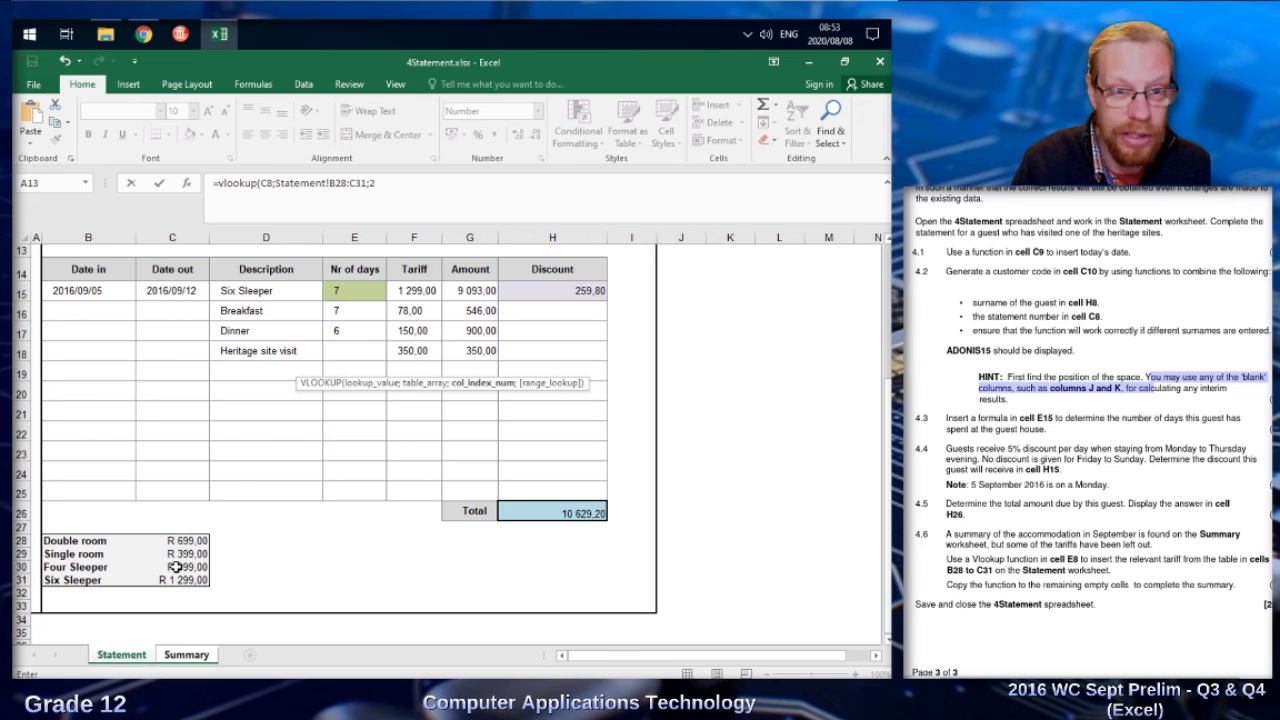
text(;)
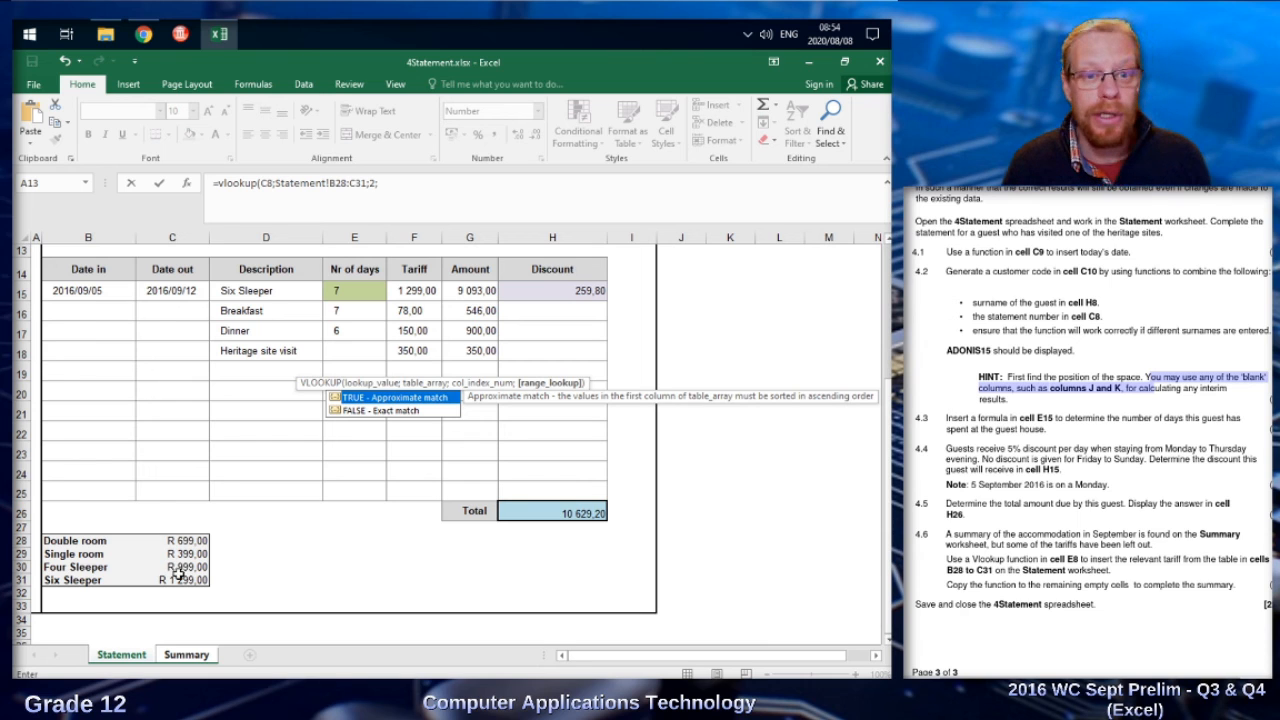
click(399, 413)
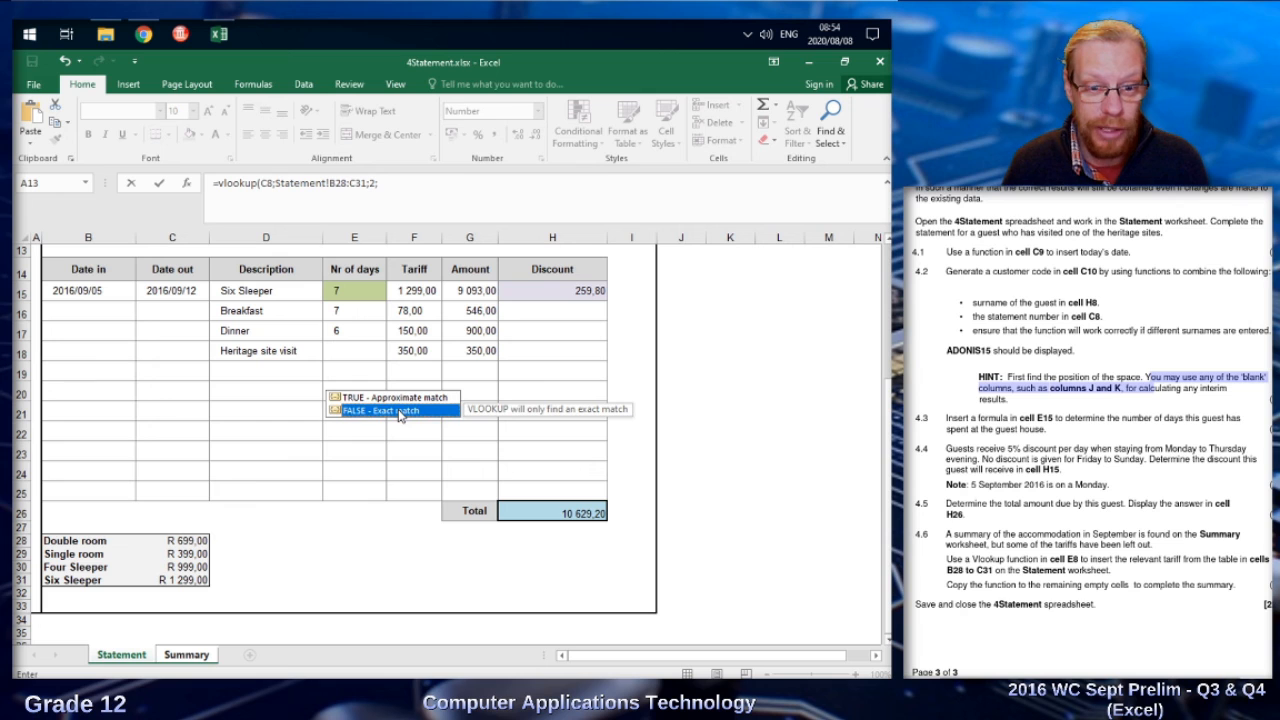
double_click(399, 413)
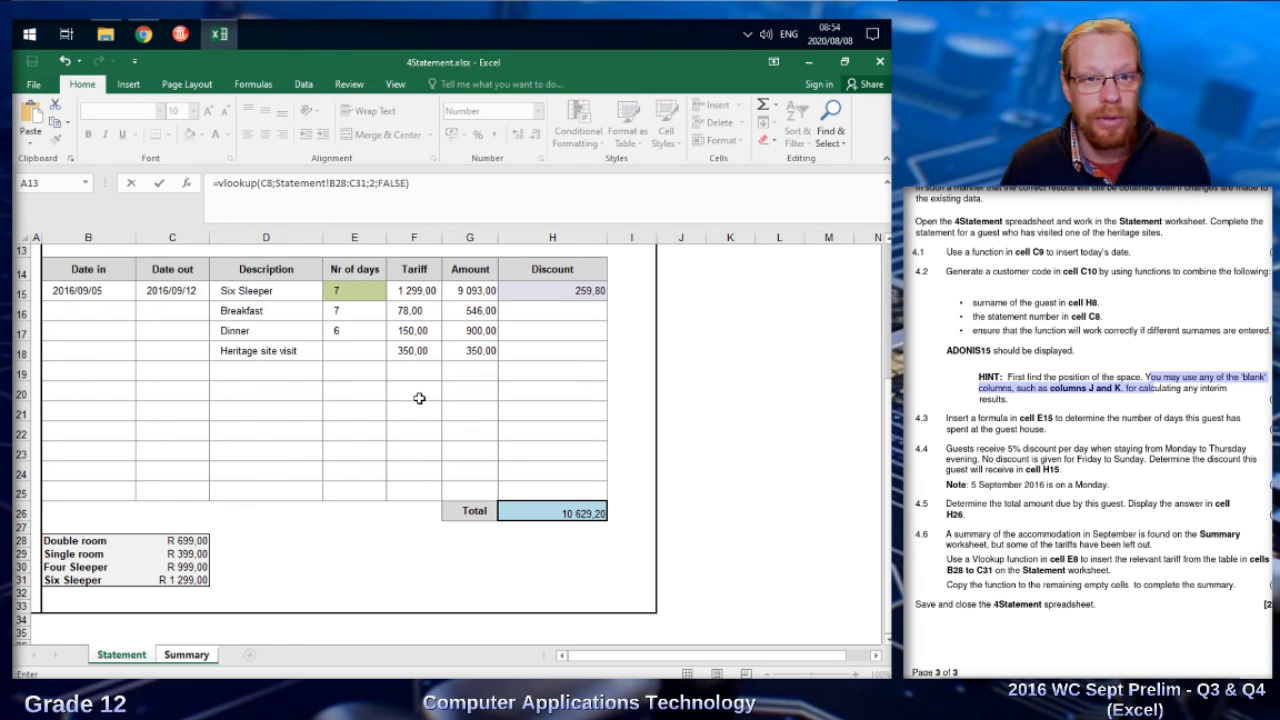
click(379, 185)
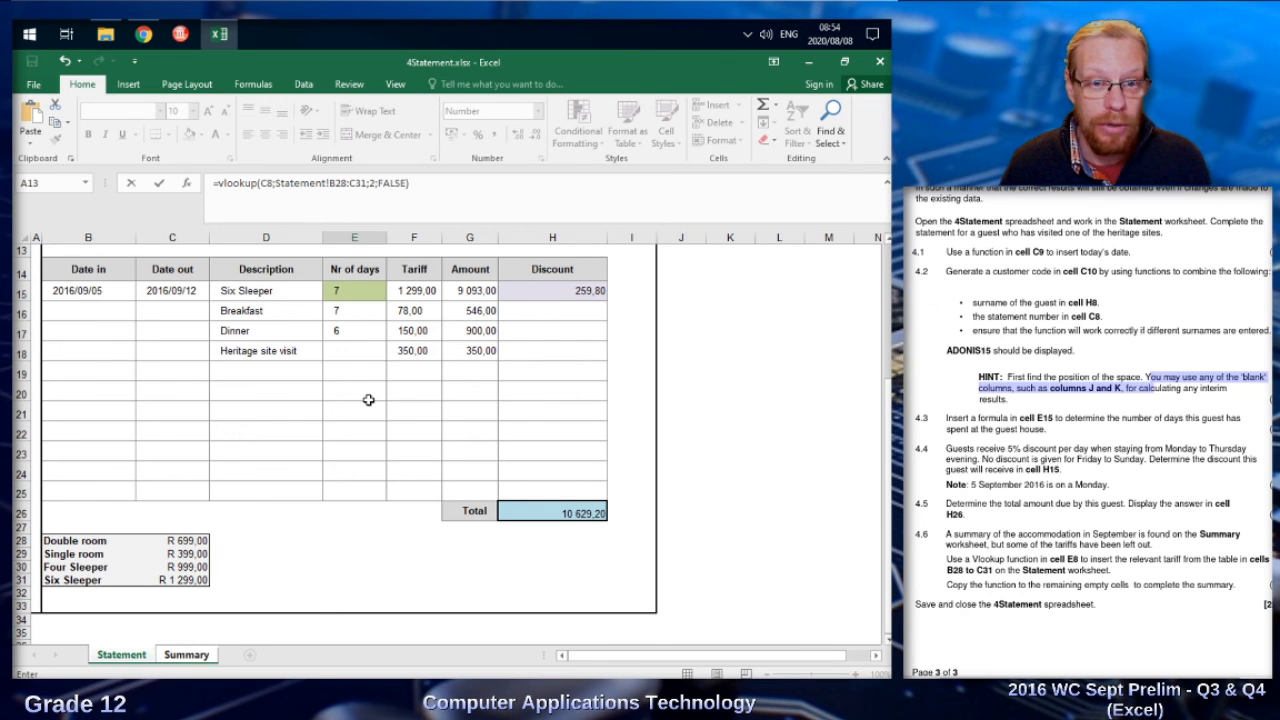
click(441, 188)
key(Return)
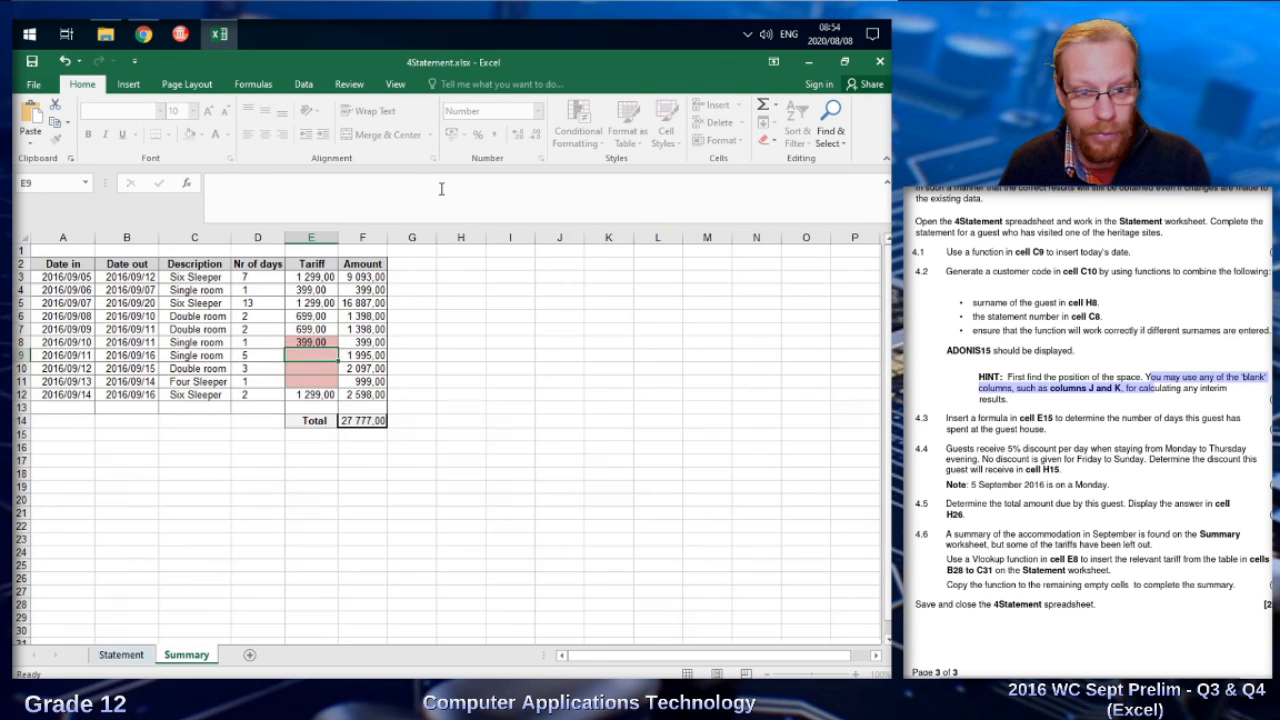
Step: Try to copy the VLOOKUP with relative table references from E8 down to E9:E11 and inspect the copied formulas
click(300, 342)
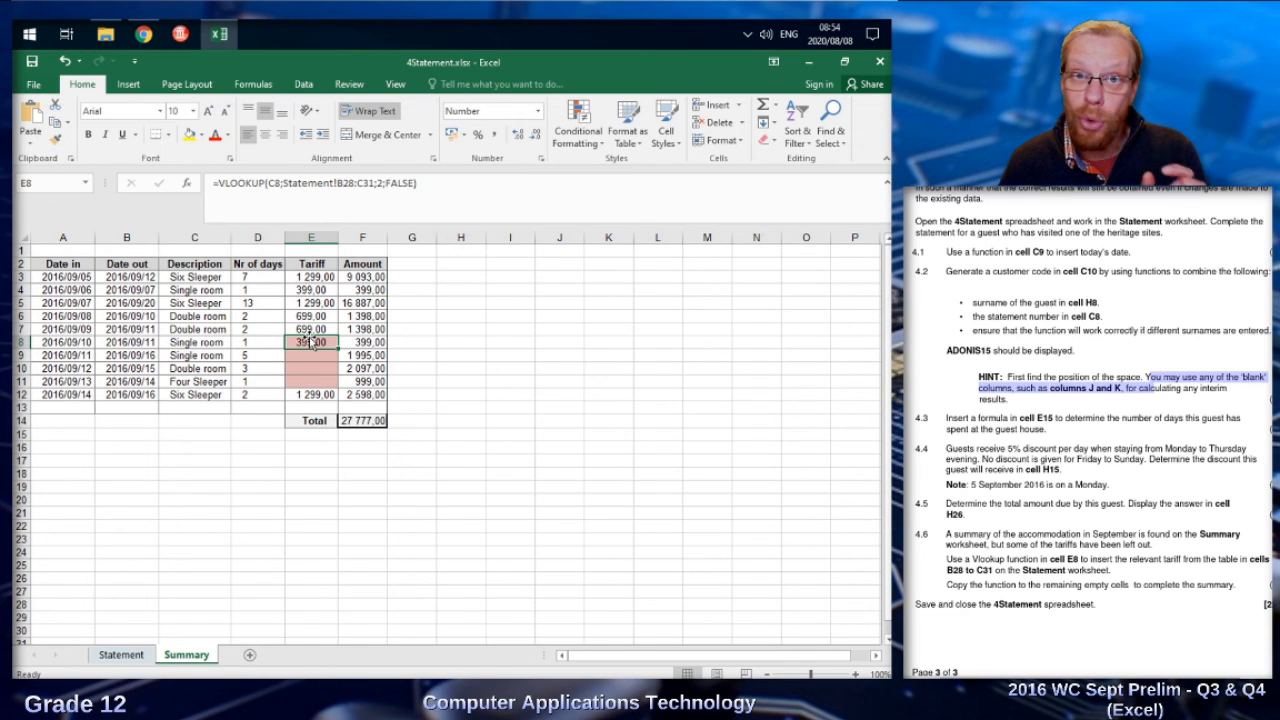
drag(345, 349, 348, 385)
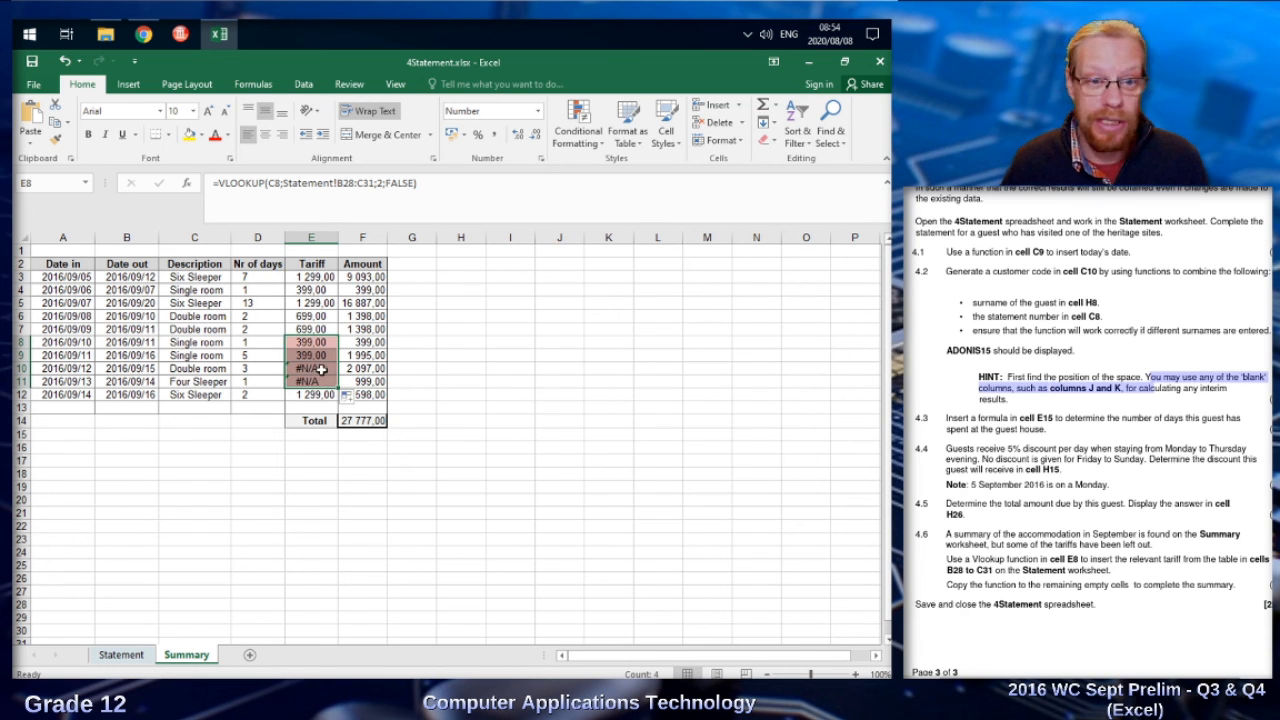
click(314, 369)
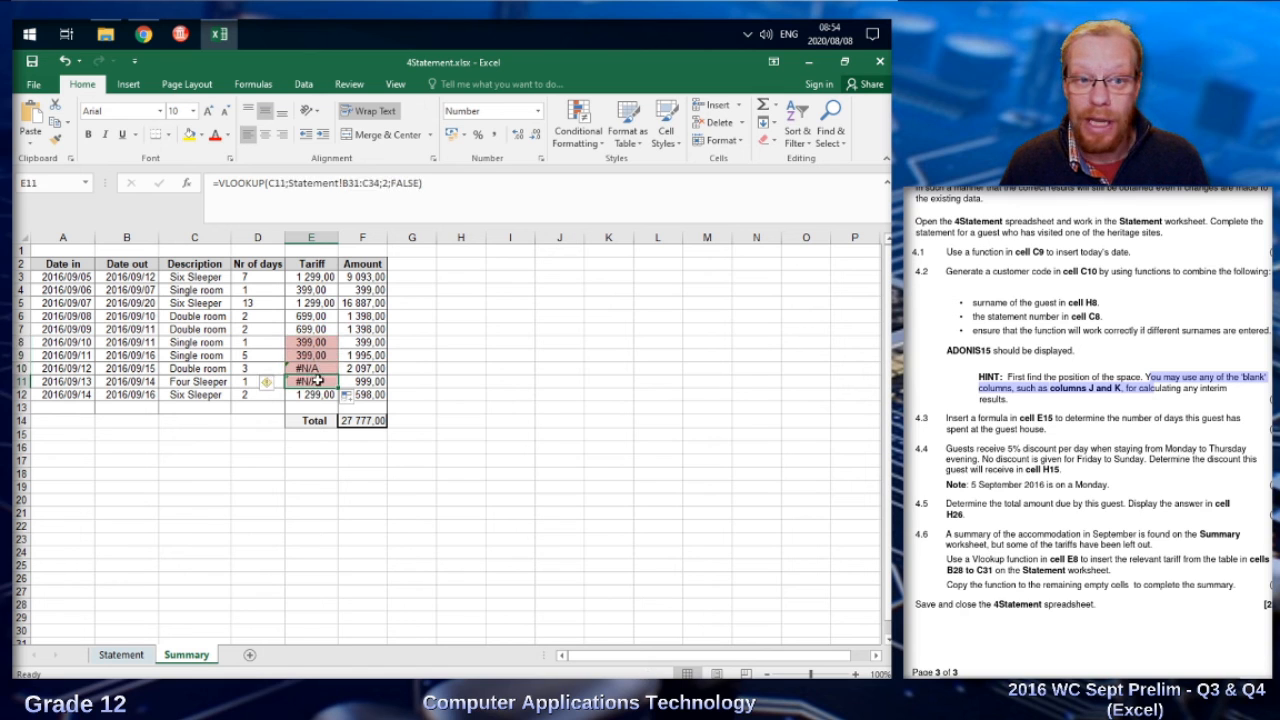
Step: Lock the table rows in the E8 formula so that it reads =VLOOKUP(C8;Statement!B$28:C$31;2;FALSE)
click(320, 343)
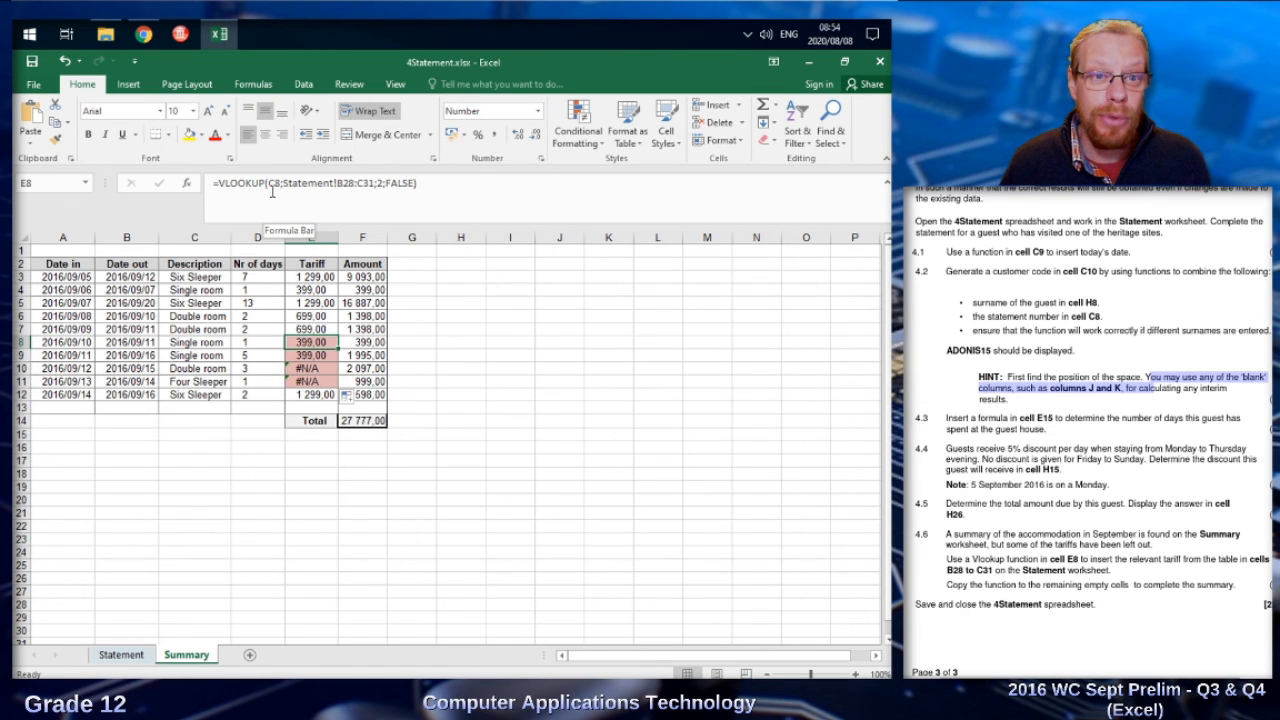
click(344, 184)
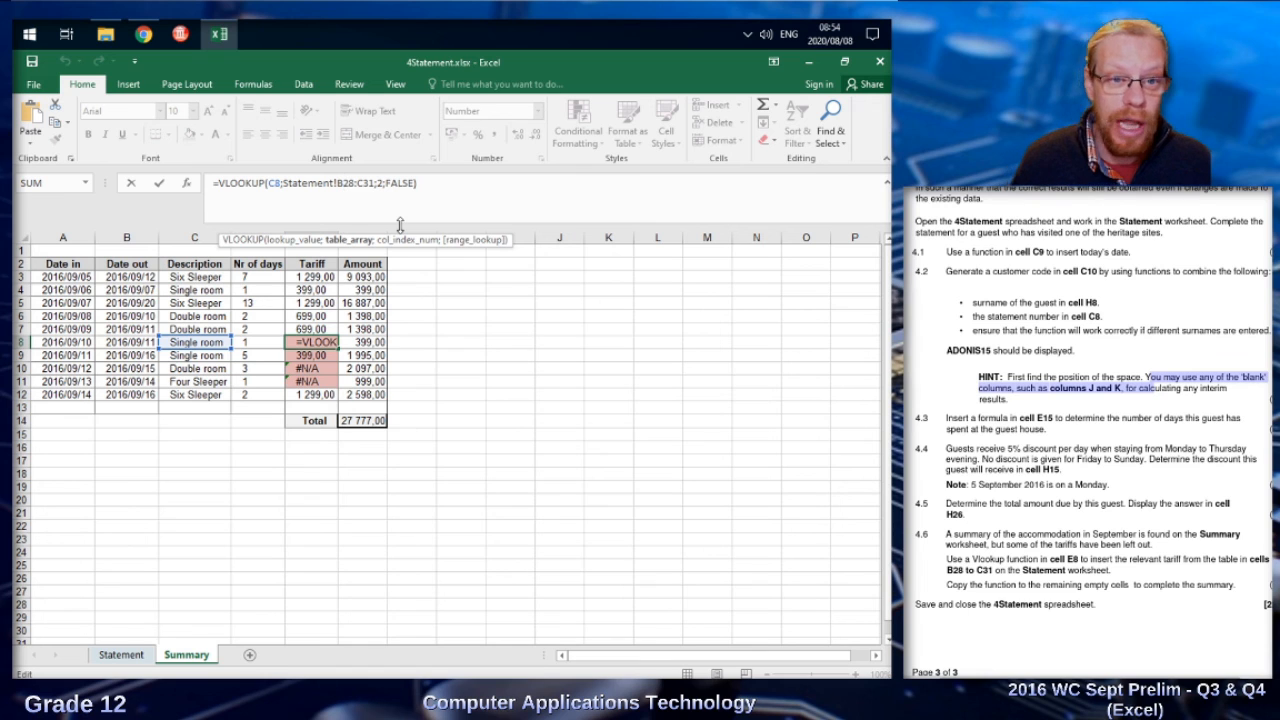
text($)
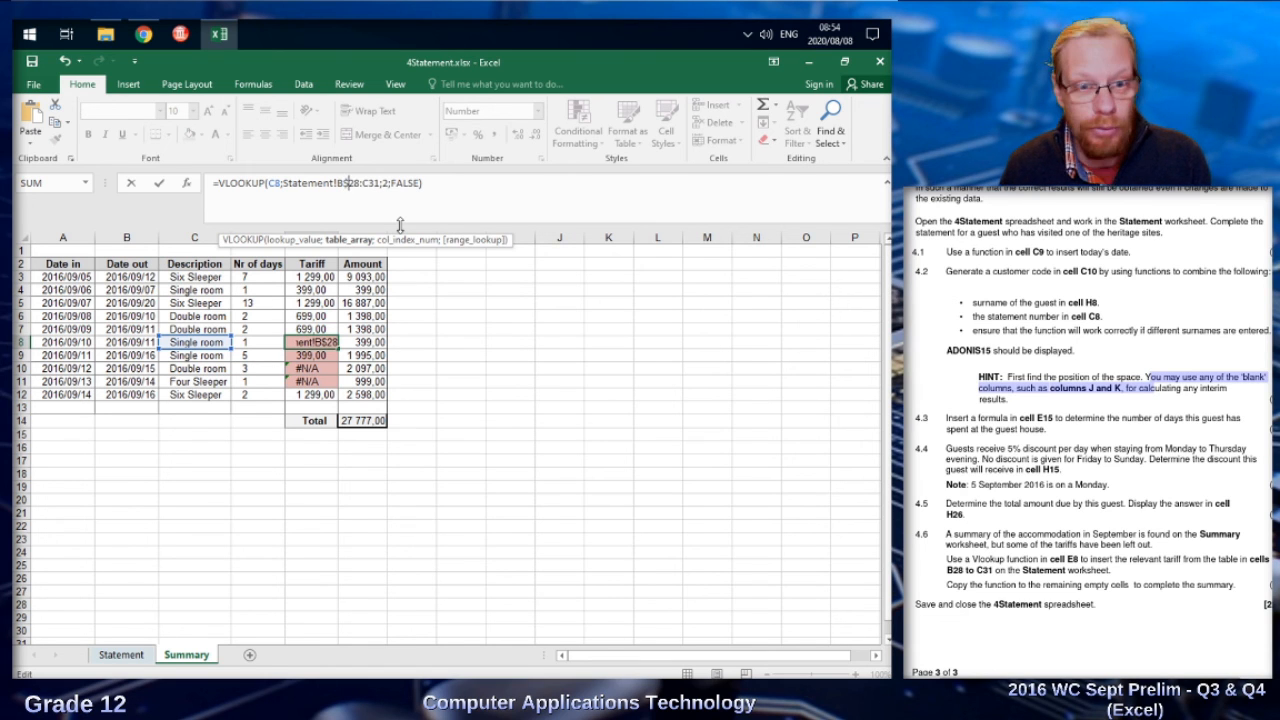
key(Right)
key(Right)
key(Right)
key(Right)
text($)
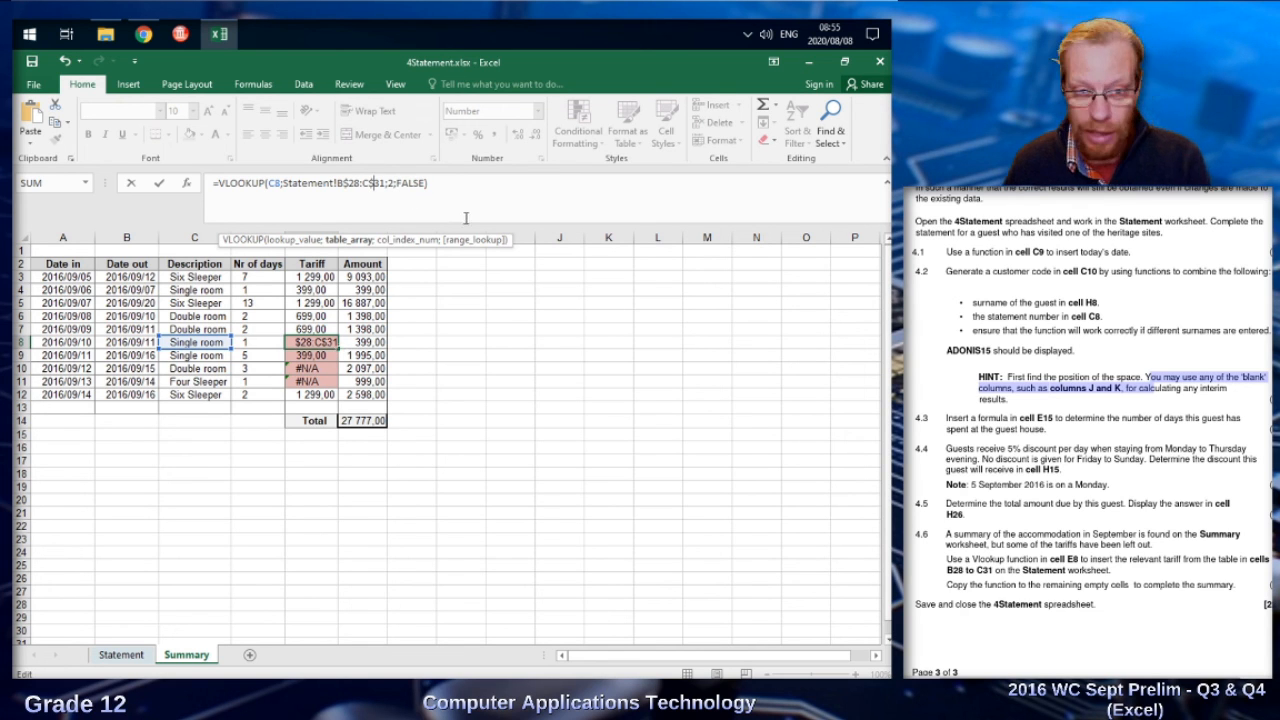
key(Return)
Step: Copy the VLOOKUP with locked table rows from E8 down to E9:E11 to fill the remaining tariffs
click(316, 341)
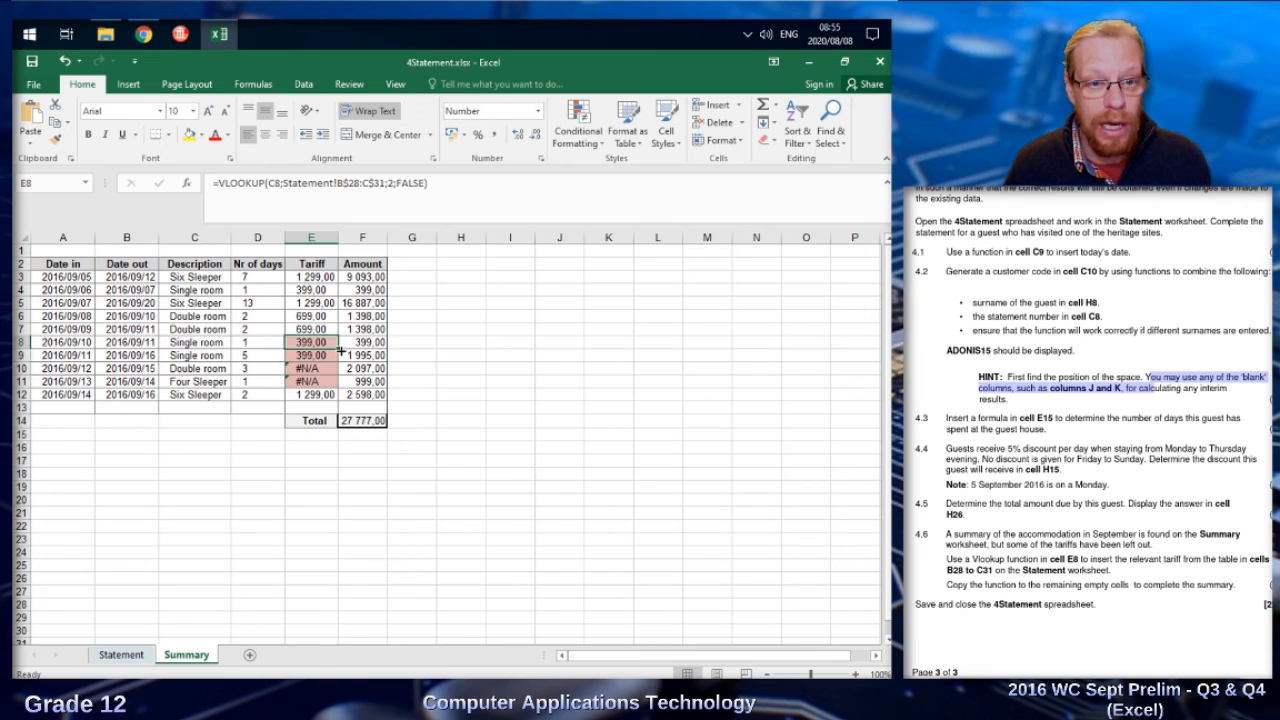
drag(339, 347, 339, 386)
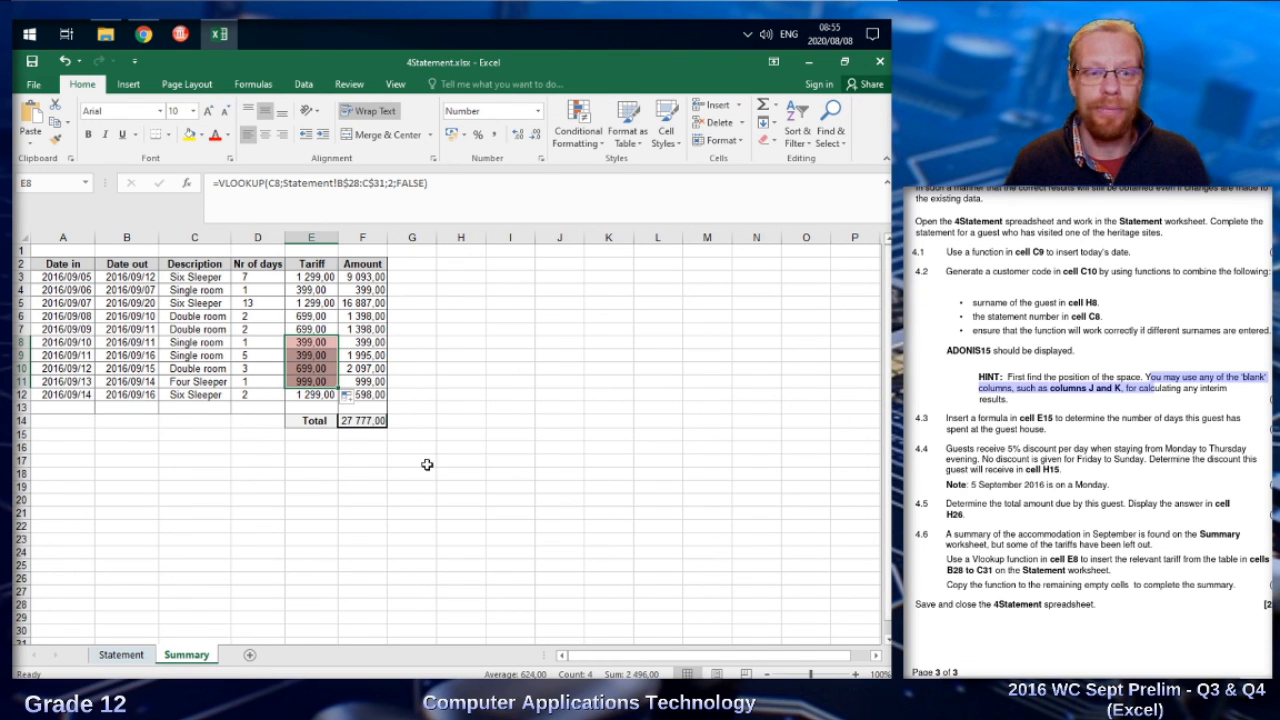
click(559, 452)
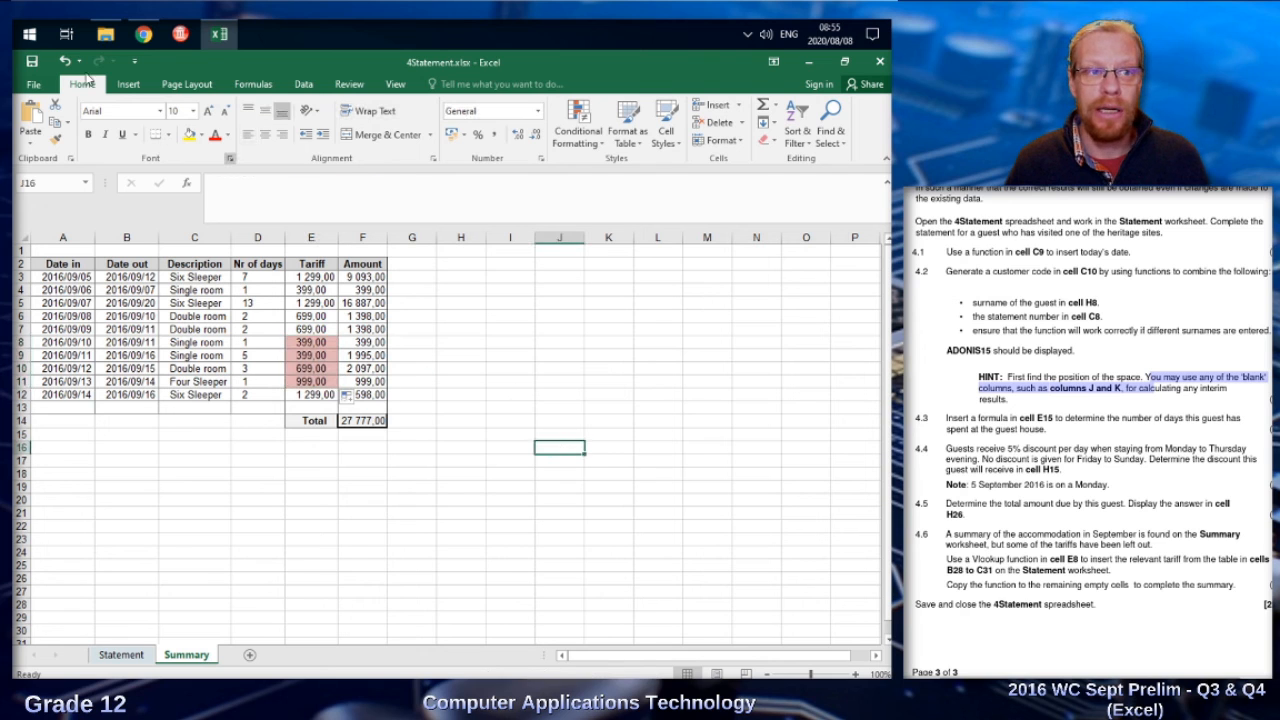